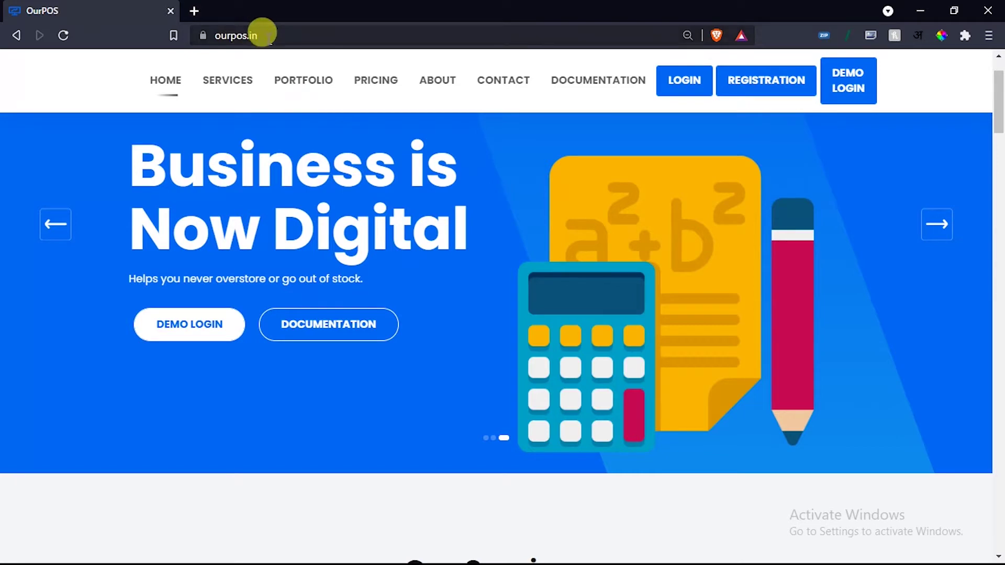
Reload the ourpos.in home page and open the Future POS demo login in a new tab.
{"action": "left_click", "coordinate": [251, 35]}
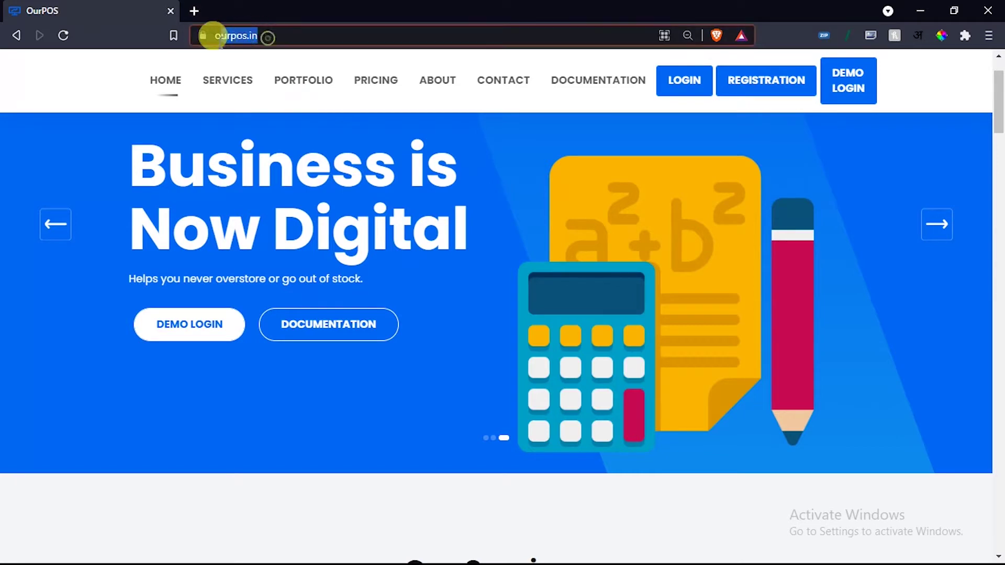
{"action": "left_click", "coordinate": [285, 42]}
{"action": "key", "text": "Return"}
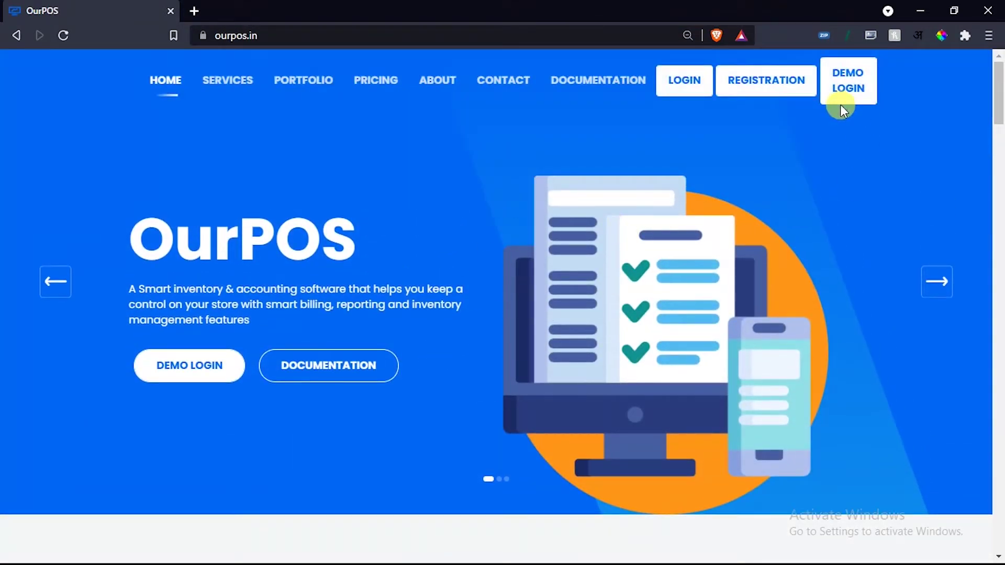
{"action": "left_click", "coordinate": [848, 97]}
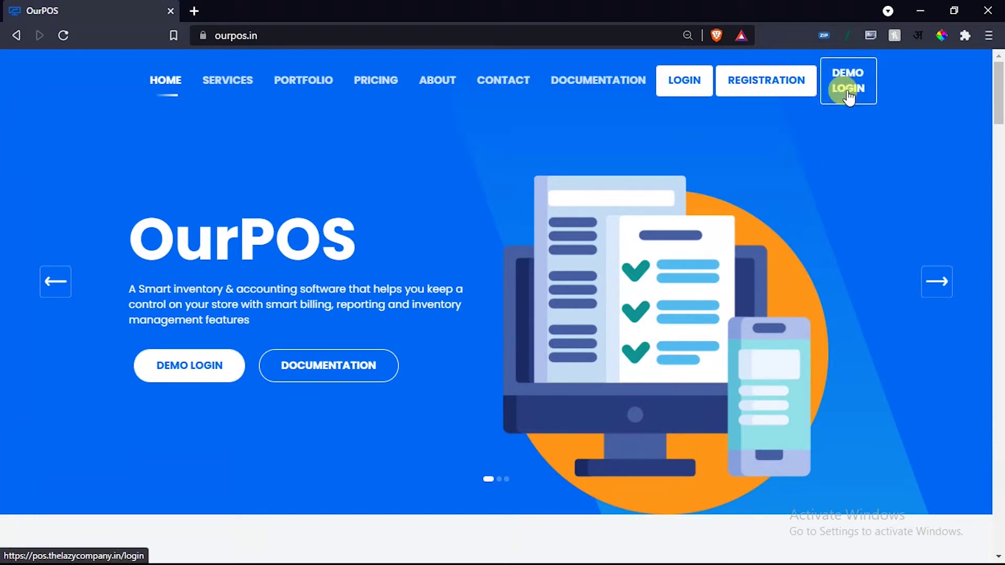
{"action": "left_click", "coordinate": [848, 98]}
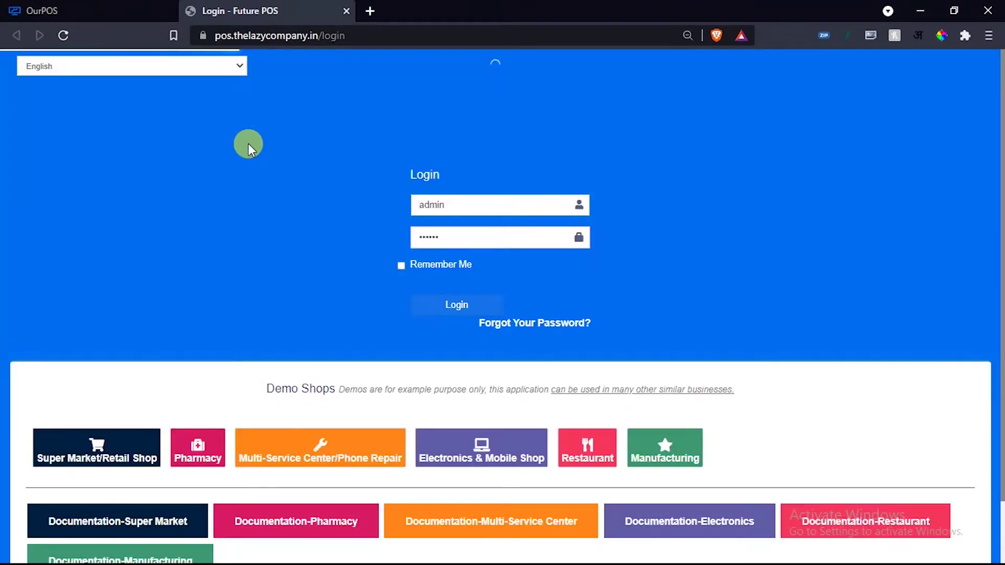
Launch the Super Market/Retail Shop demo from the Demo Shops list.
{"action": "scroll", "coordinate": [240, 196], "scroll_direction": "down", "scroll_amount": 1}
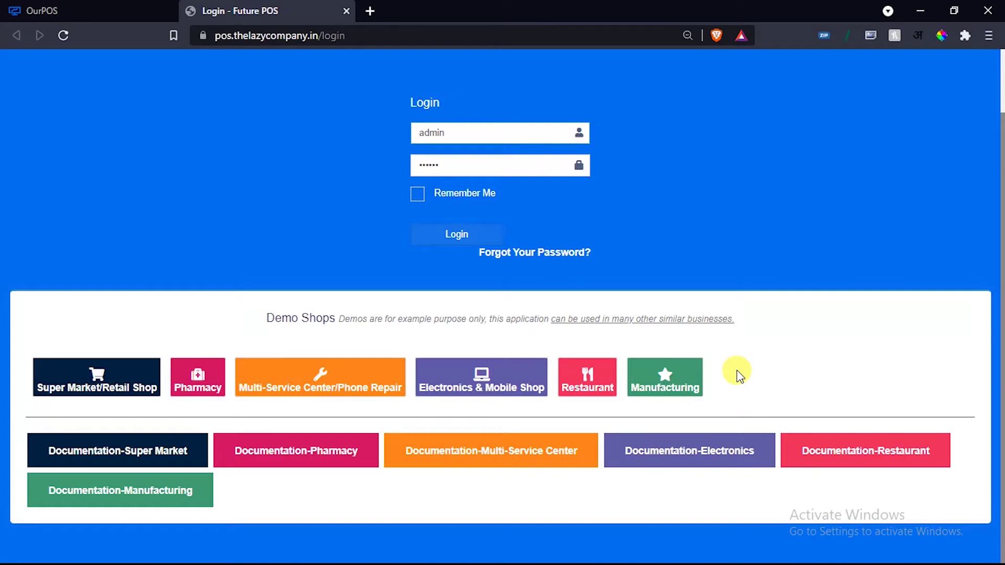
{"action": "left_click", "coordinate": [78, 377]}
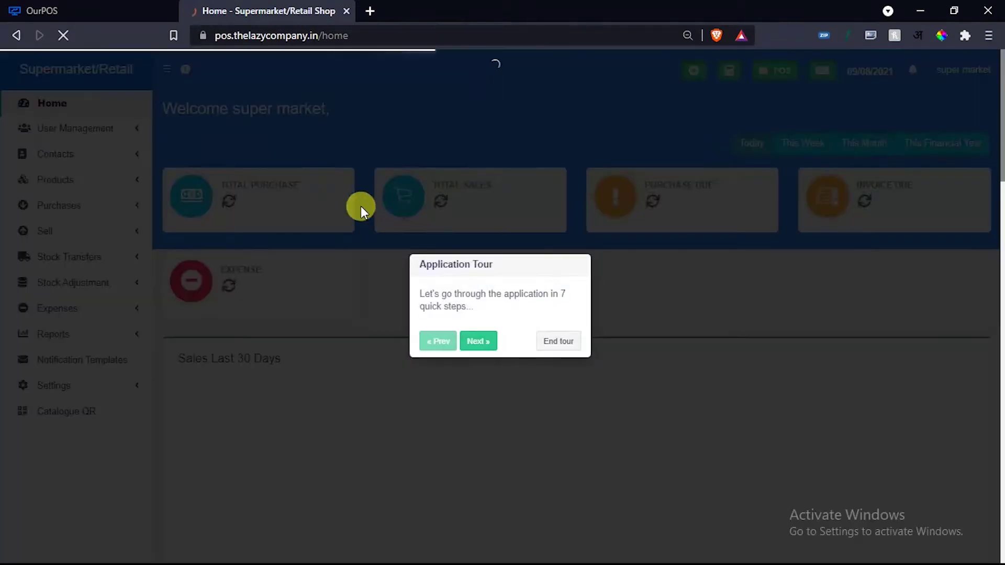
End the tour, collapse and re-expand the sidebar, and view the active package details.
{"action": "left_click", "coordinate": [556, 340]}
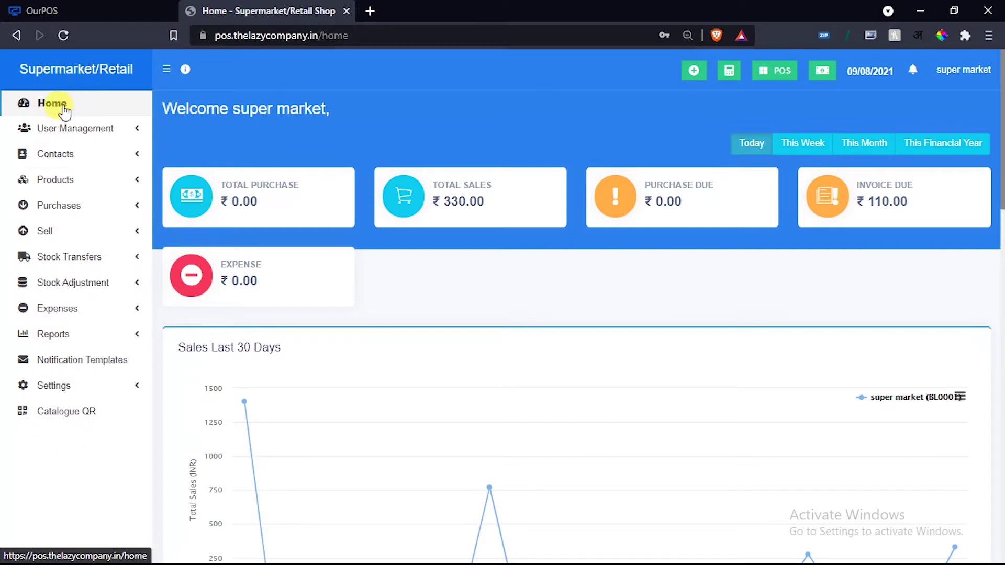
{"action": "left_click", "coordinate": [161, 74]}
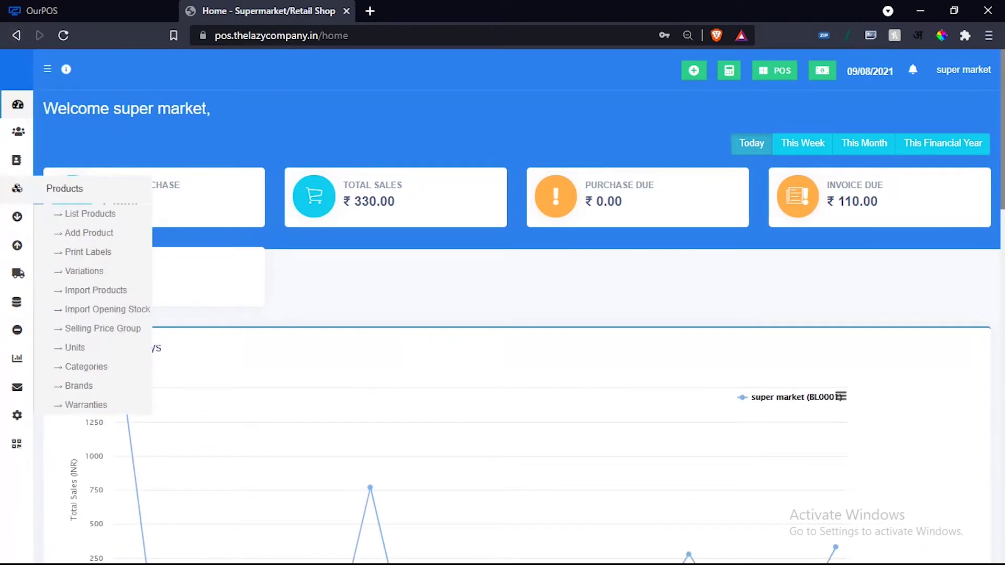
{"action": "left_click", "coordinate": [45, 73]}
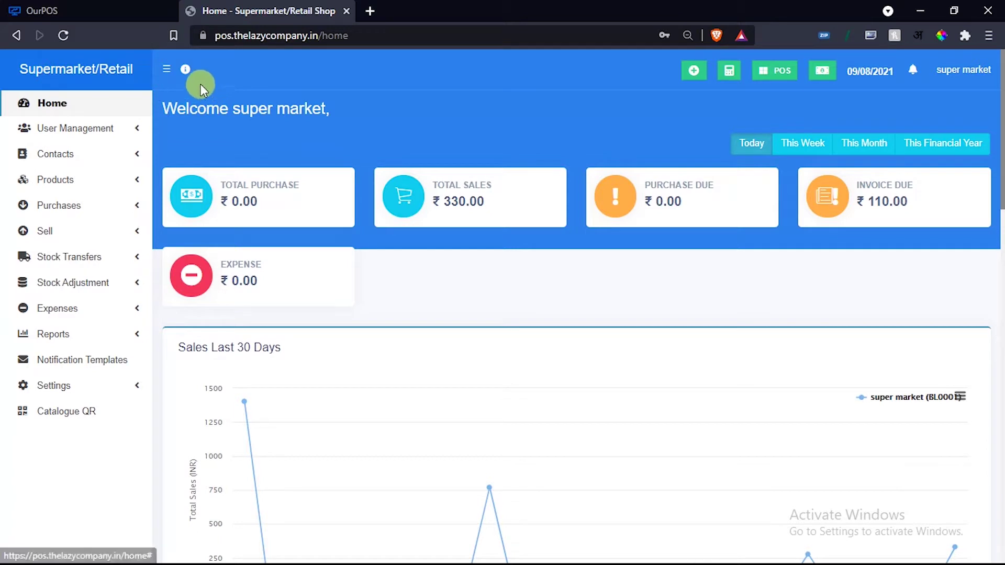
{"action": "left_click", "coordinate": [184, 72]}
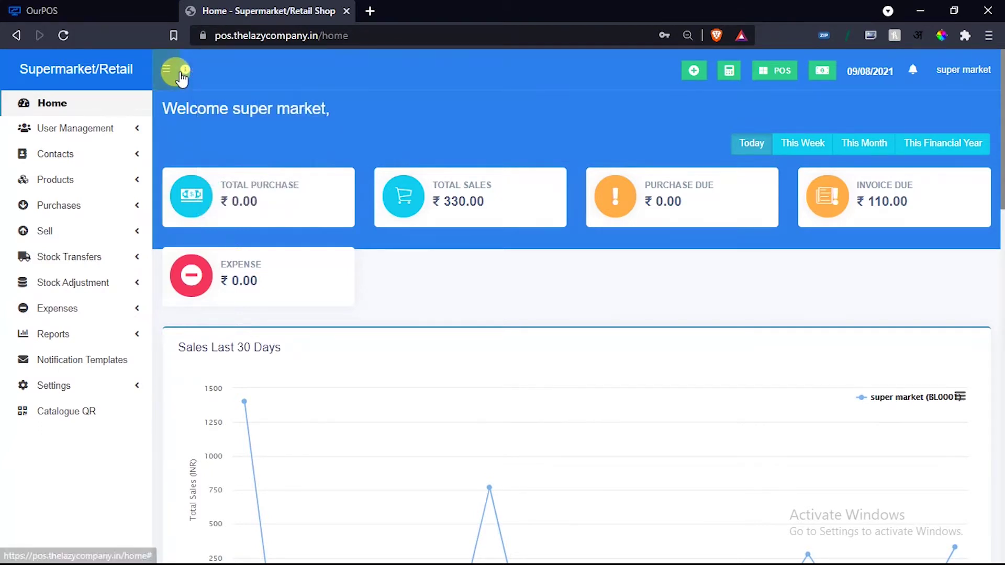
{"action": "mouse_move", "coordinate": [184, 76]}
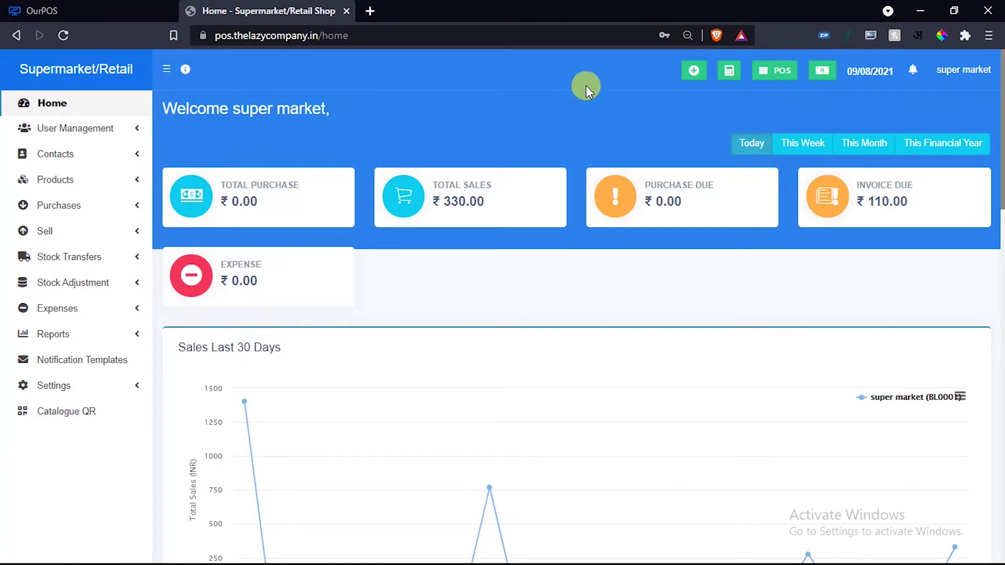
View the calendar page, then return to the home dashboard.
{"action": "left_click", "coordinate": [692, 72]}
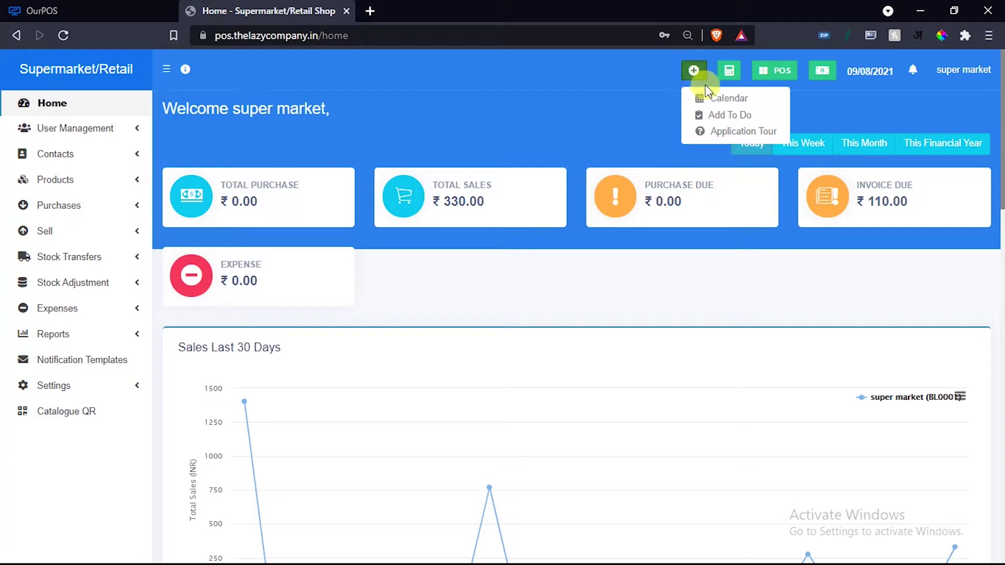
{"action": "left_click", "coordinate": [706, 101]}
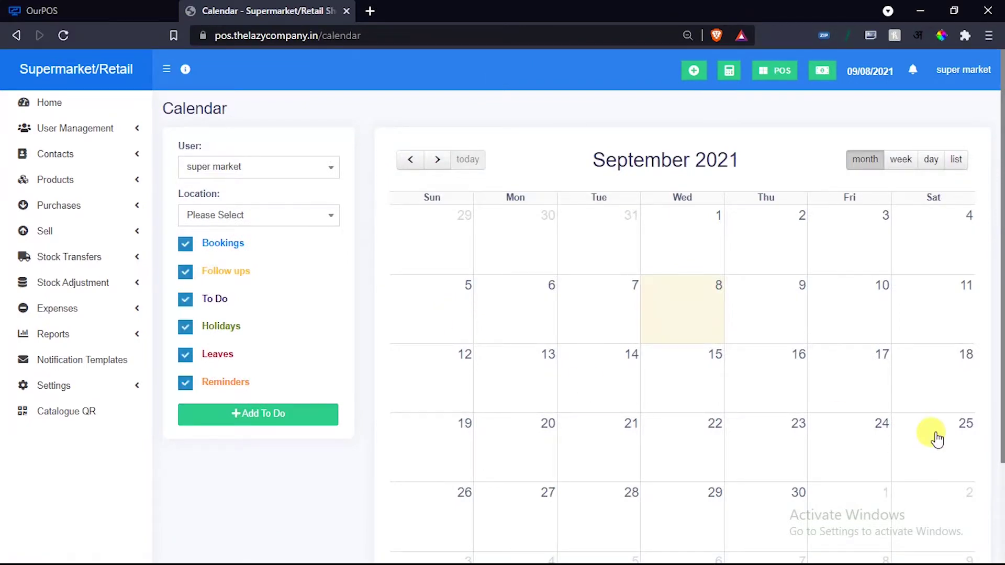
{"action": "scroll", "coordinate": [931, 430], "scroll_direction": "down", "scroll_amount": 3}
{"action": "scroll", "coordinate": [926, 430], "scroll_direction": "up", "scroll_amount": 3}
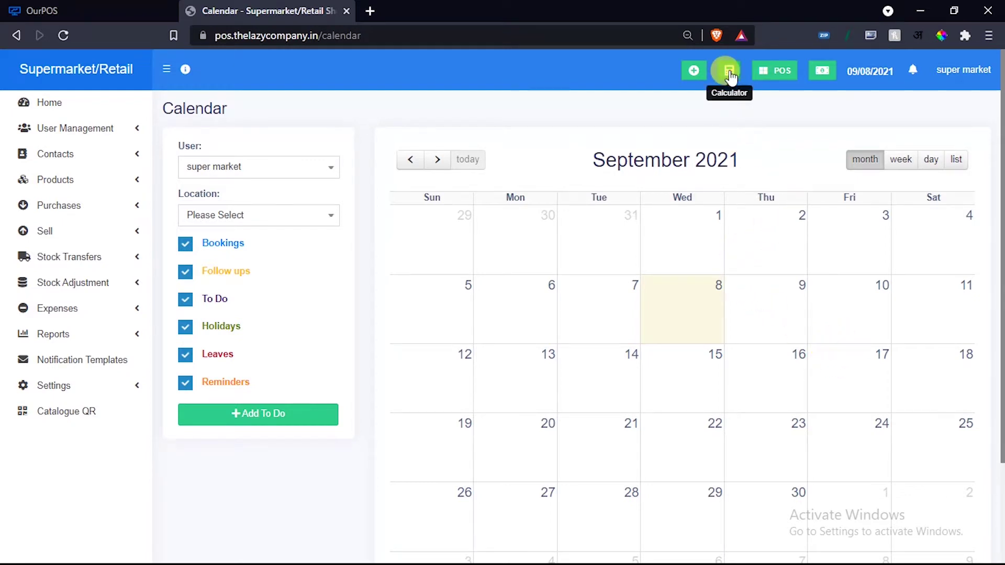
{"action": "left_click", "coordinate": [81, 83]}
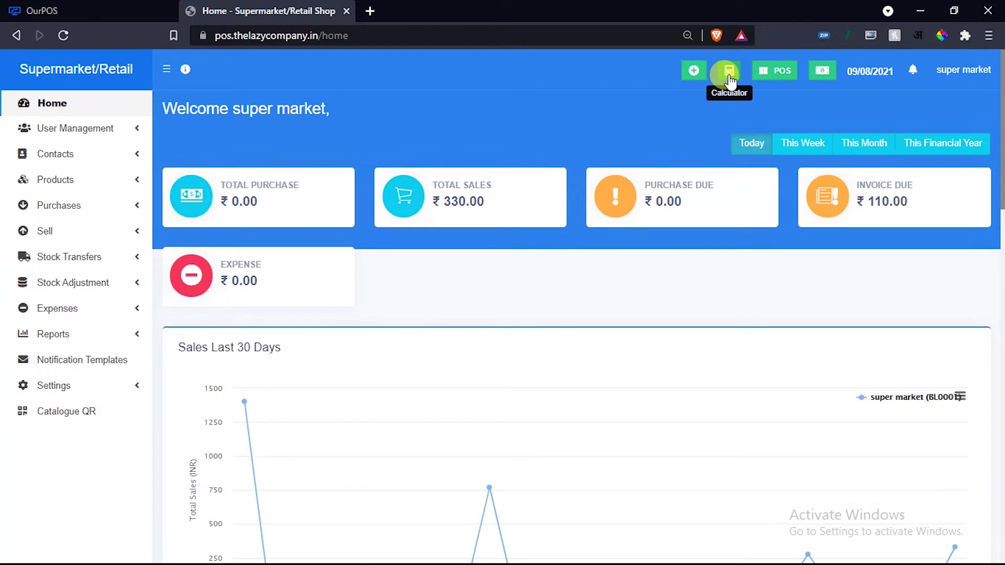
Check the calculator, then open the POS billing screen with the Walk-In Customer cart.
{"action": "left_click", "coordinate": [729, 74]}
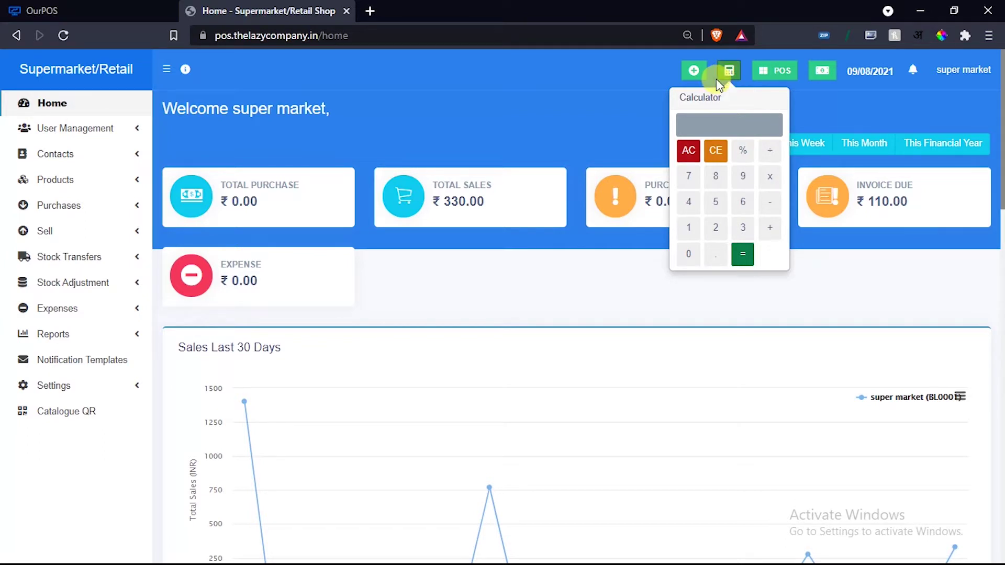
{"action": "right_click", "coordinate": [777, 75]}
{"action": "key", "text": "Escape"}
{"action": "left_click", "coordinate": [777, 75]}
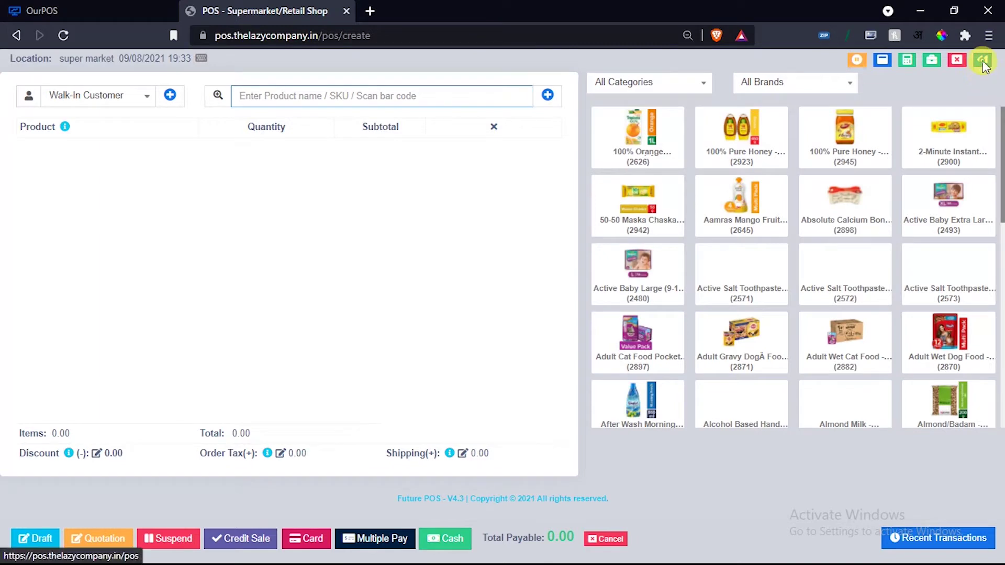
Return to the List POS page and review today's ₹ -147.90 profit/loss summary before closing it.
{"action": "left_click", "coordinate": [982, 61]}
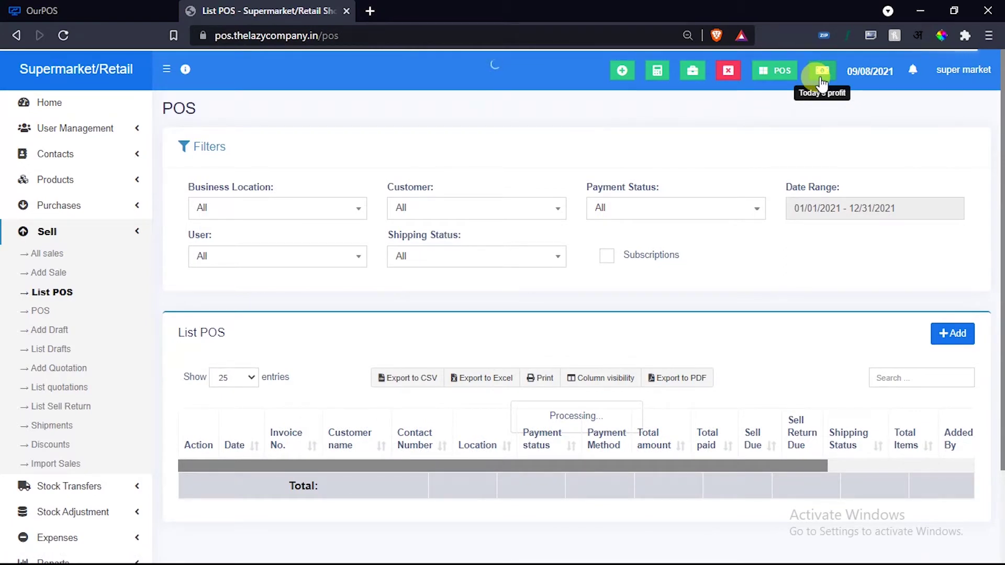
{"action": "left_click", "coordinate": [820, 82]}
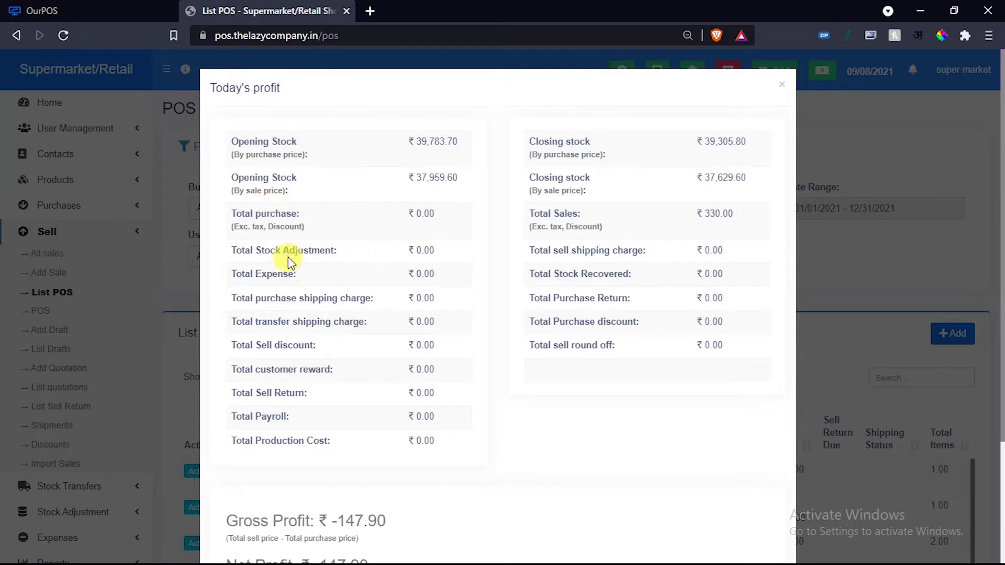
{"action": "scroll", "coordinate": [288, 257], "scroll_direction": "down", "scroll_amount": 2}
{"action": "scroll", "coordinate": [469, 452], "scroll_direction": "down", "scroll_amount": 2}
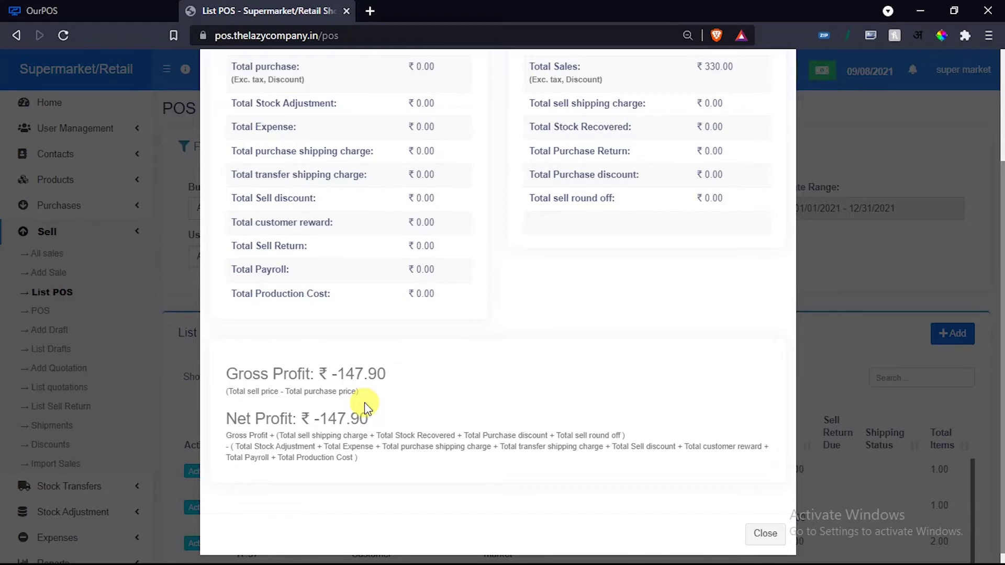
{"action": "scroll", "coordinate": [448, 406], "scroll_direction": "up", "scroll_amount": 2}
{"action": "scroll", "coordinate": [455, 314], "scroll_direction": "down", "scroll_amount": 2}
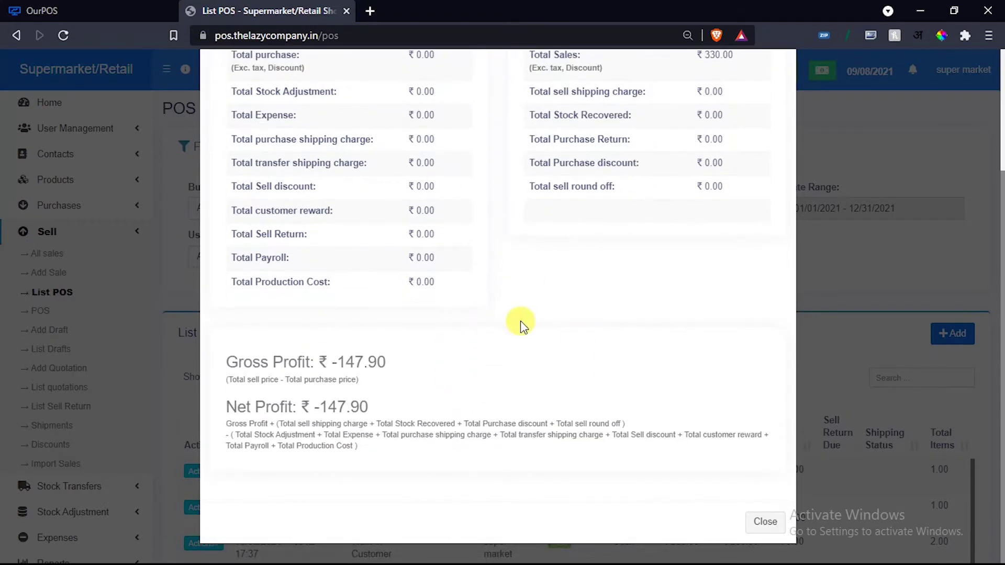
{"action": "left_click", "coordinate": [753, 521]}
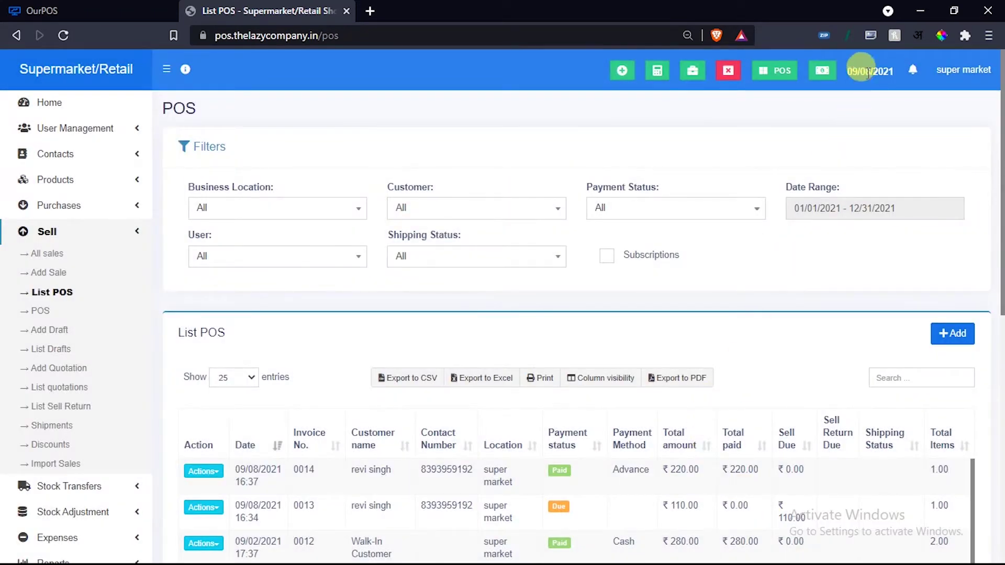
Check notifications (none), then go to My Profile from the user menu.
{"action": "left_click", "coordinate": [912, 74]}
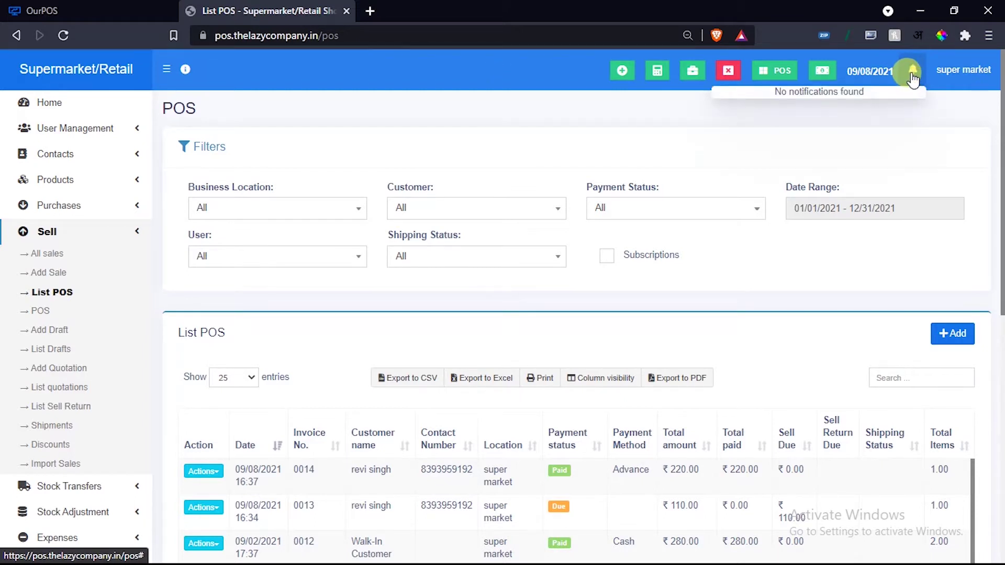
{"action": "left_click", "coordinate": [953, 77]}
{"action": "left_click", "coordinate": [843, 223]}
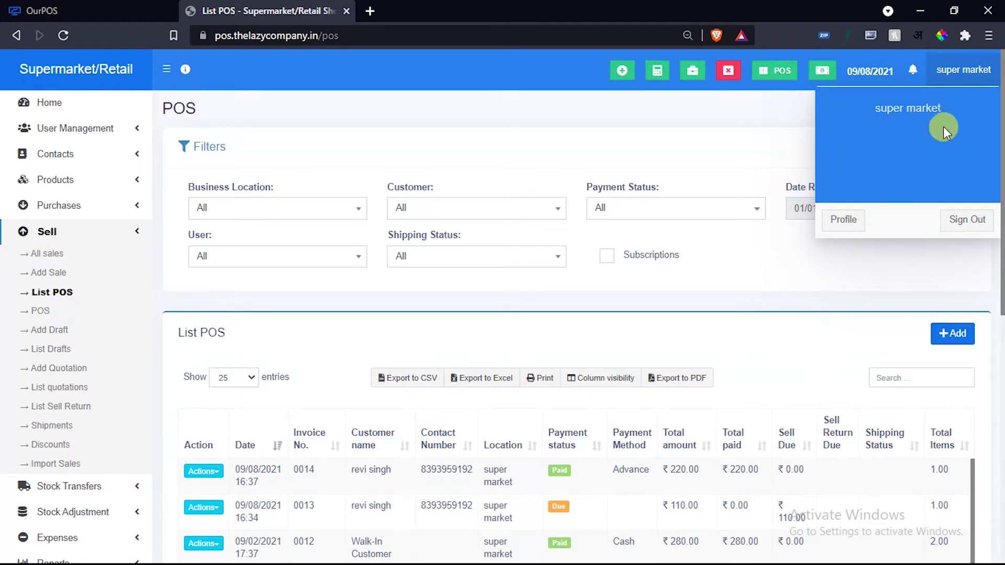
{"action": "left_click", "coordinate": [842, 221]}
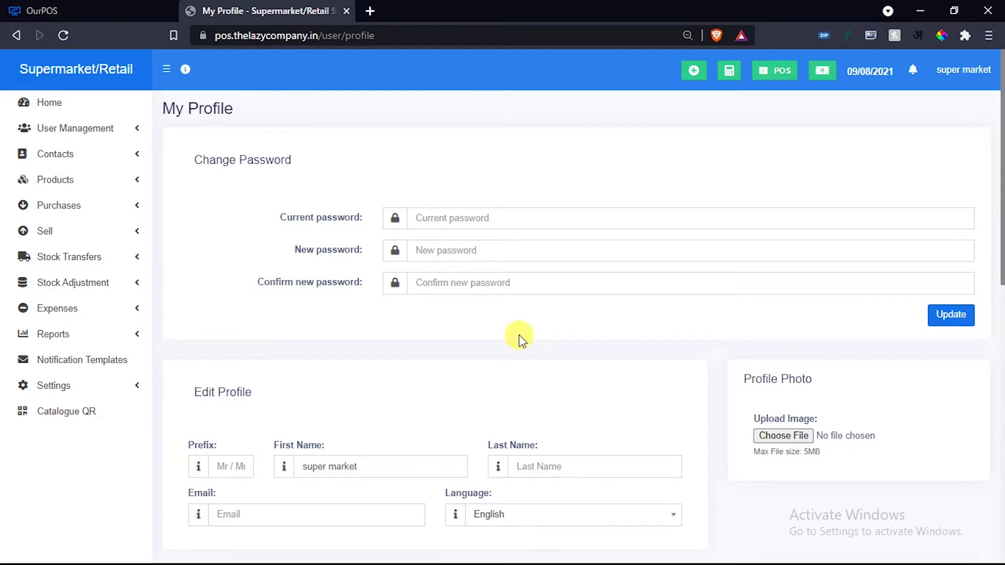
Scroll through the profile details and set the Language field to Hindi (हिंदी).
{"action": "scroll", "coordinate": [512, 333], "scroll_direction": "down", "scroll_amount": 4}
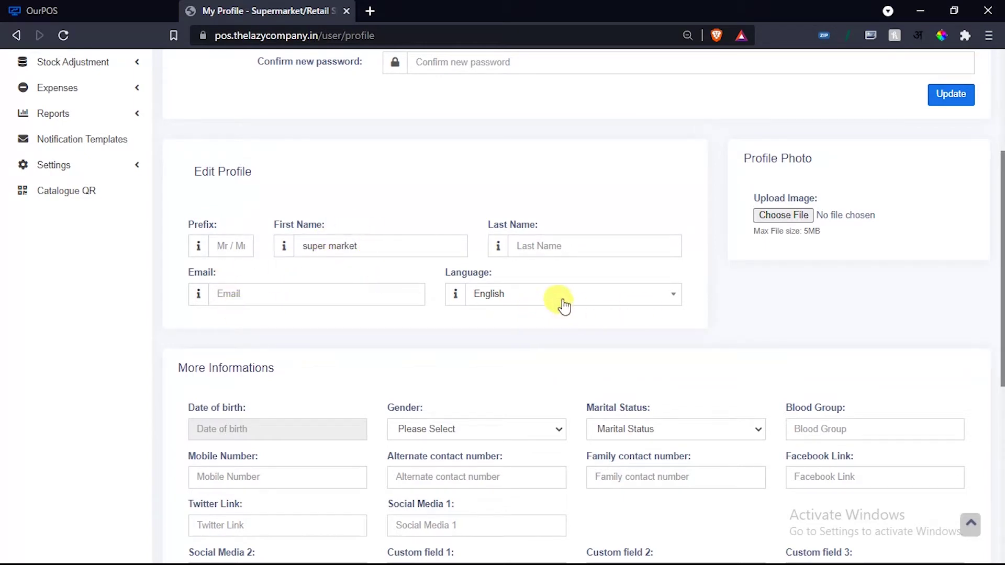
{"action": "scroll", "coordinate": [564, 302], "scroll_direction": "down", "scroll_amount": 1}
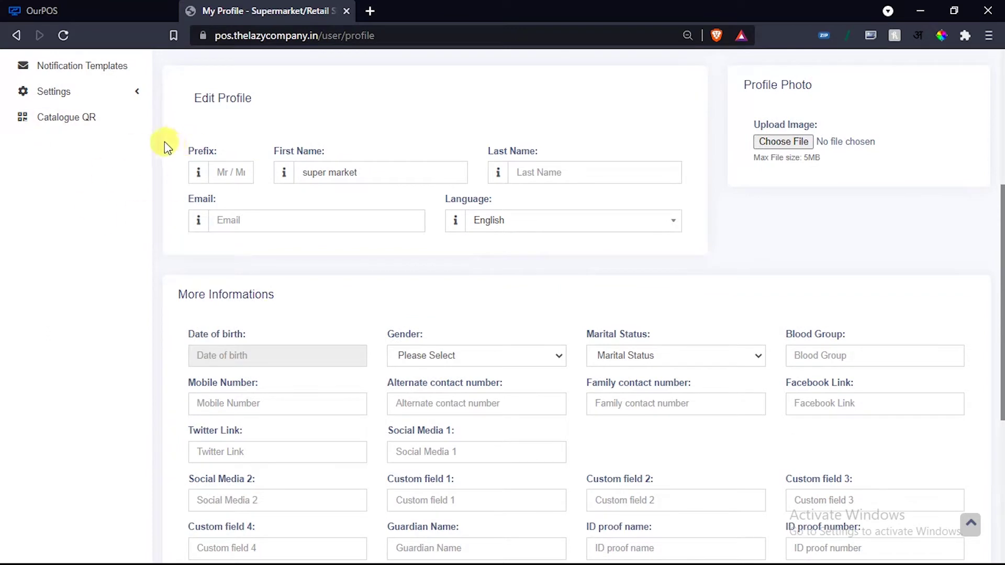
{"action": "left_click", "coordinate": [526, 220]}
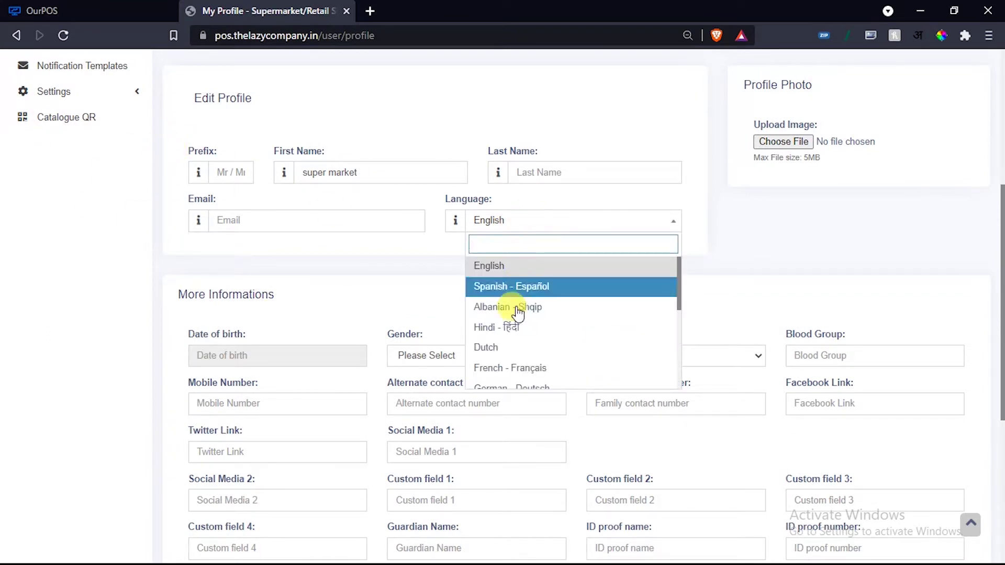
{"action": "scroll", "coordinate": [514, 329], "scroll_direction": "down", "scroll_amount": 5}
{"action": "scroll", "coordinate": [529, 345], "scroll_direction": "up", "scroll_amount": 5}
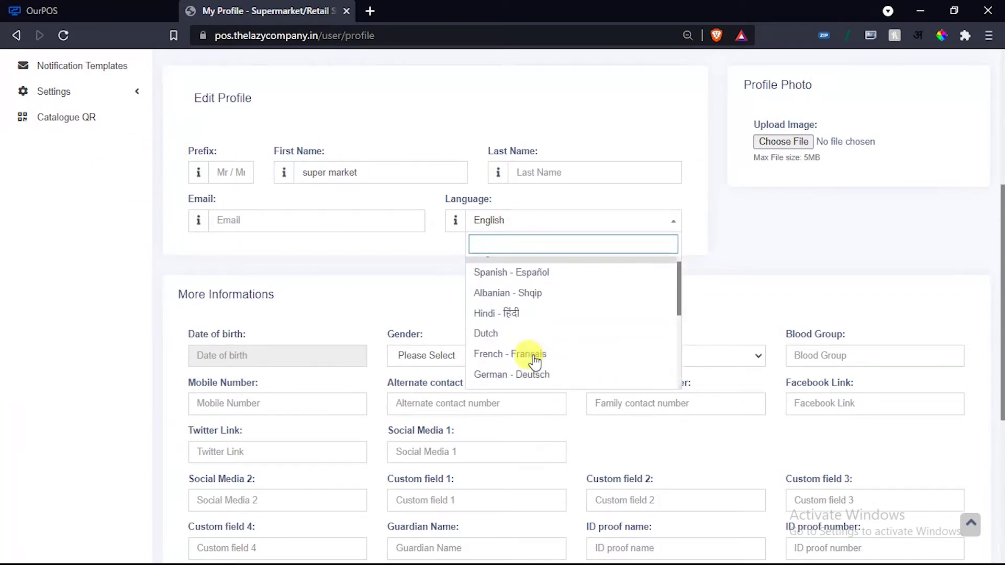
{"action": "left_click", "coordinate": [514, 328]}
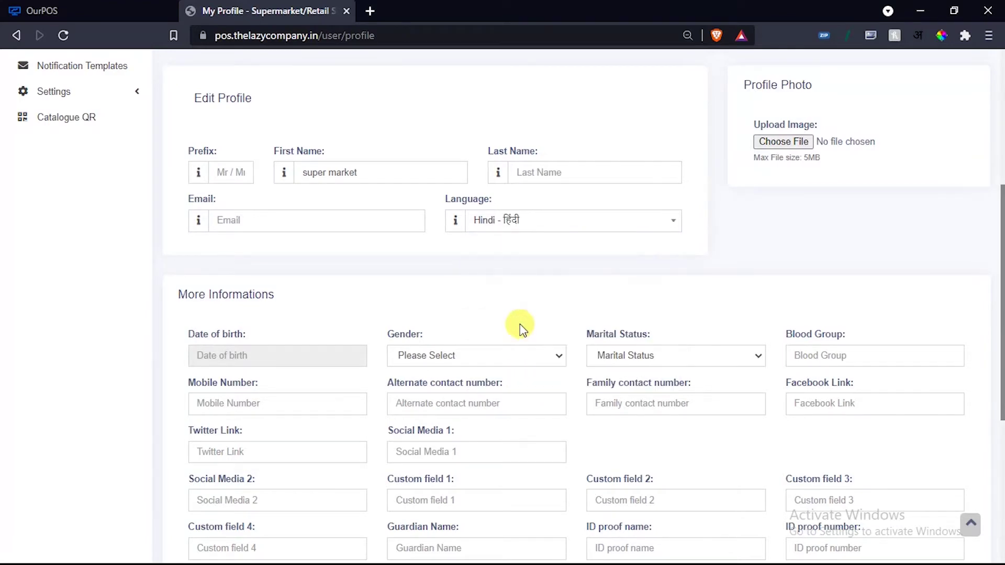
{"action": "scroll", "coordinate": [561, 291], "scroll_direction": "up", "scroll_amount": 5}
{"action": "scroll", "coordinate": [708, 274], "scroll_direction": "down", "scroll_amount": 10}
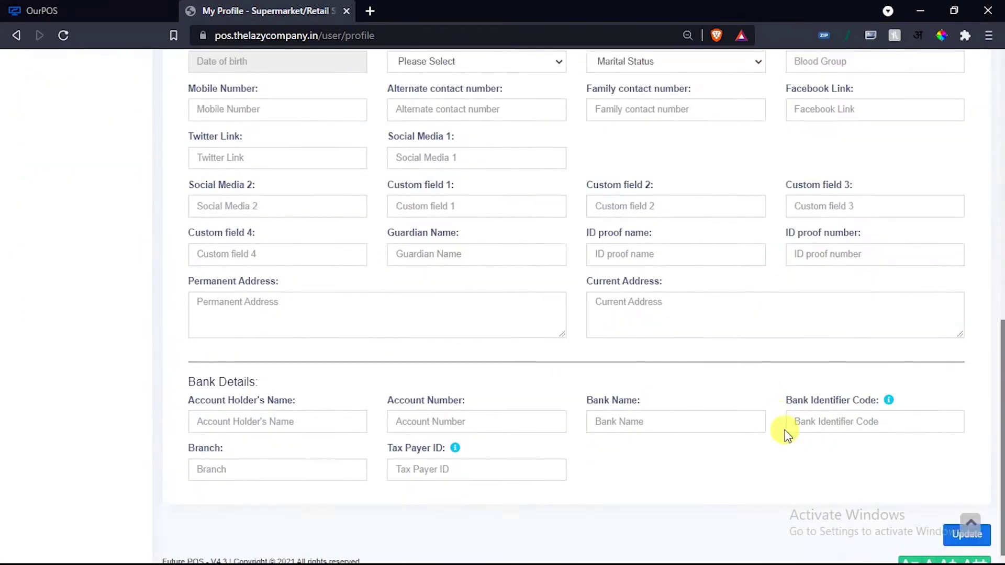
Save the profile in Hindi, then choose English in the Language dropdown.
{"action": "left_click", "coordinate": [962, 518]}
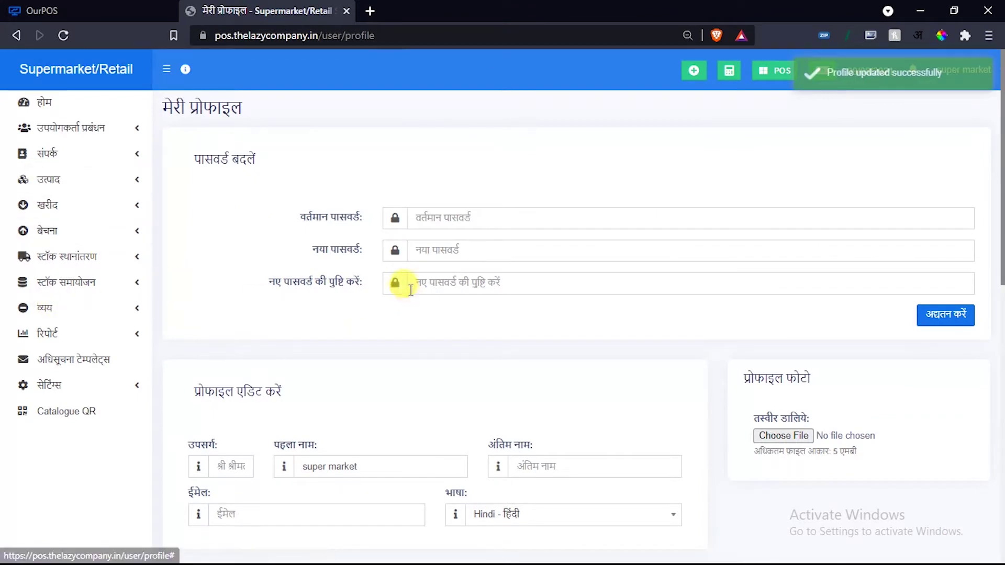
{"action": "scroll", "coordinate": [410, 290], "scroll_direction": "down", "scroll_amount": 5}
{"action": "left_click", "coordinate": [502, 220]}
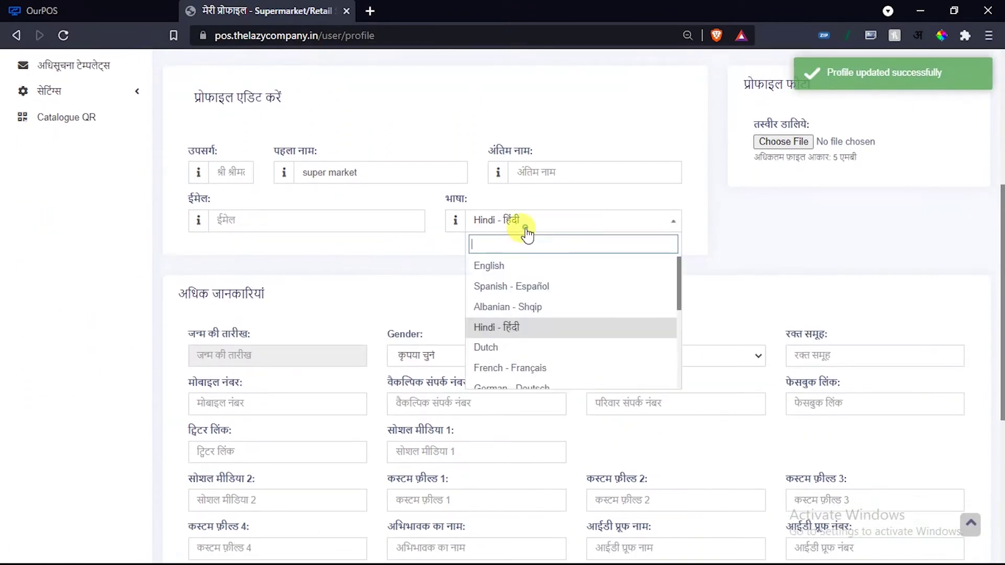
{"action": "left_click", "coordinate": [503, 265]}
{"action": "scroll", "coordinate": [699, 272], "scroll_direction": "down", "scroll_amount": 6}
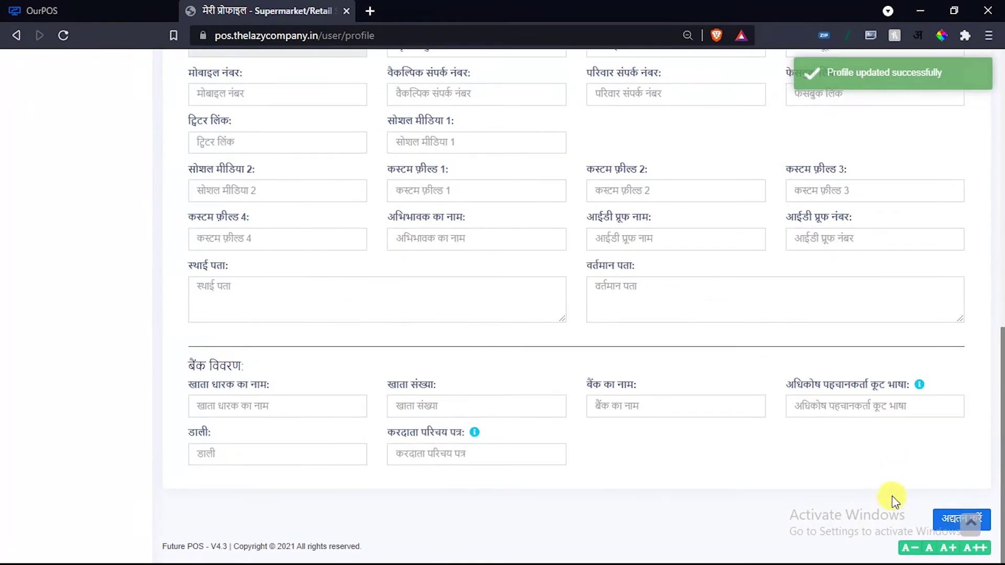
Update the profile with English and review the page, now shown in English.
{"action": "left_click", "coordinate": [947, 520]}
{"action": "scroll", "coordinate": [446, 273], "scroll_direction": "up", "scroll_amount": 8}
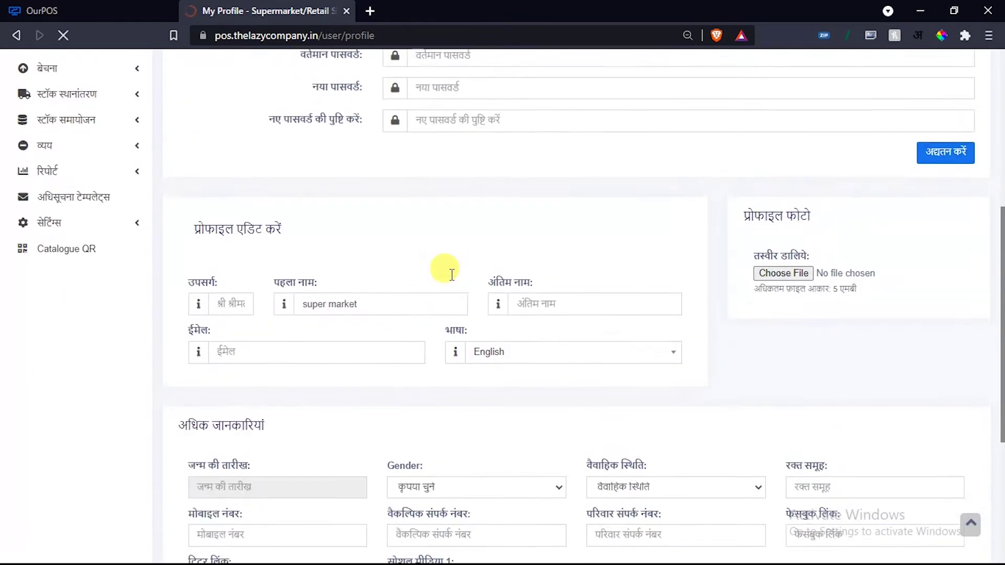
{"action": "scroll", "coordinate": [452, 274], "scroll_direction": "up", "scroll_amount": 3}
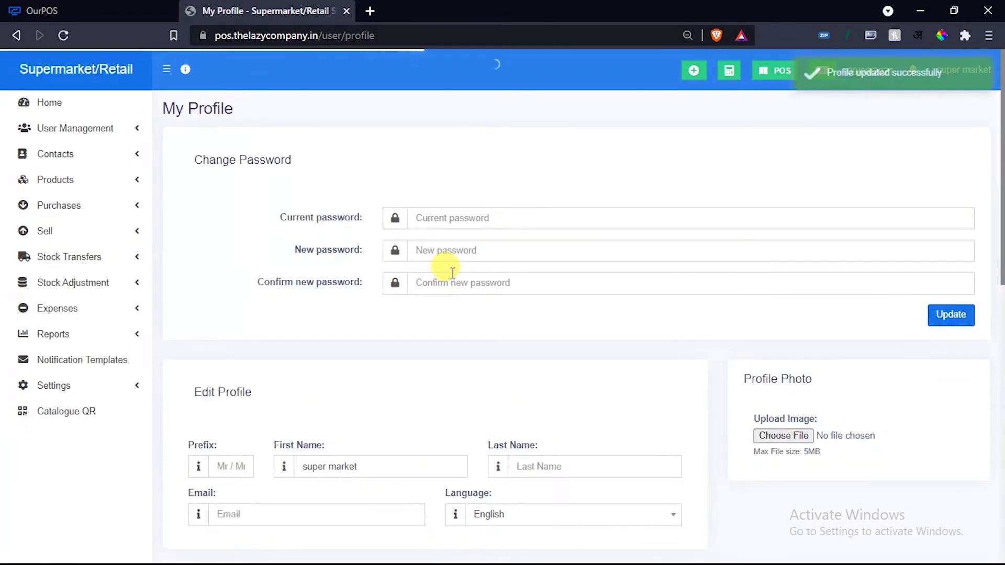
{"action": "scroll", "coordinate": [452, 272], "scroll_direction": "down", "scroll_amount": 7}
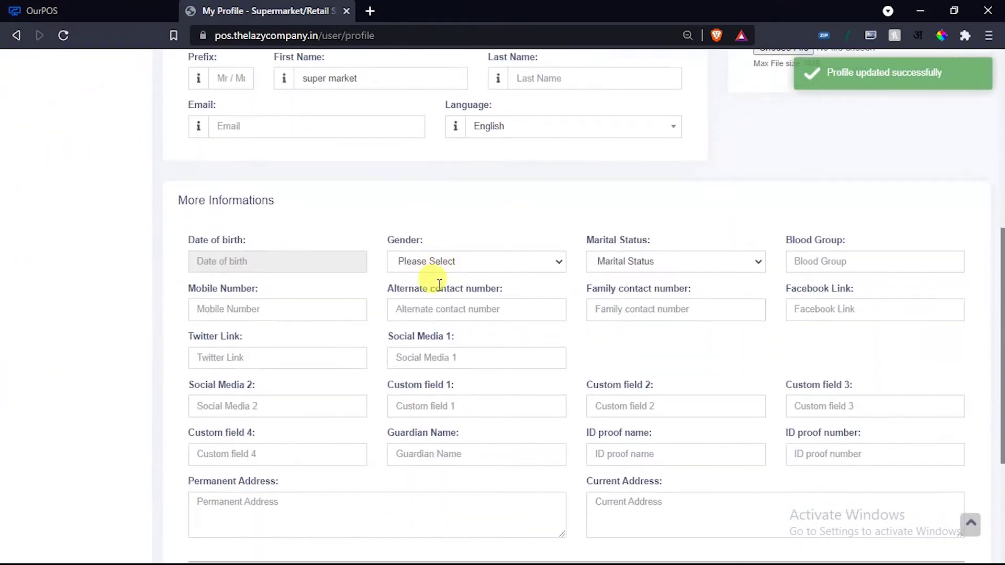
{"action": "scroll", "coordinate": [438, 283], "scroll_direction": "down", "scroll_amount": 4}
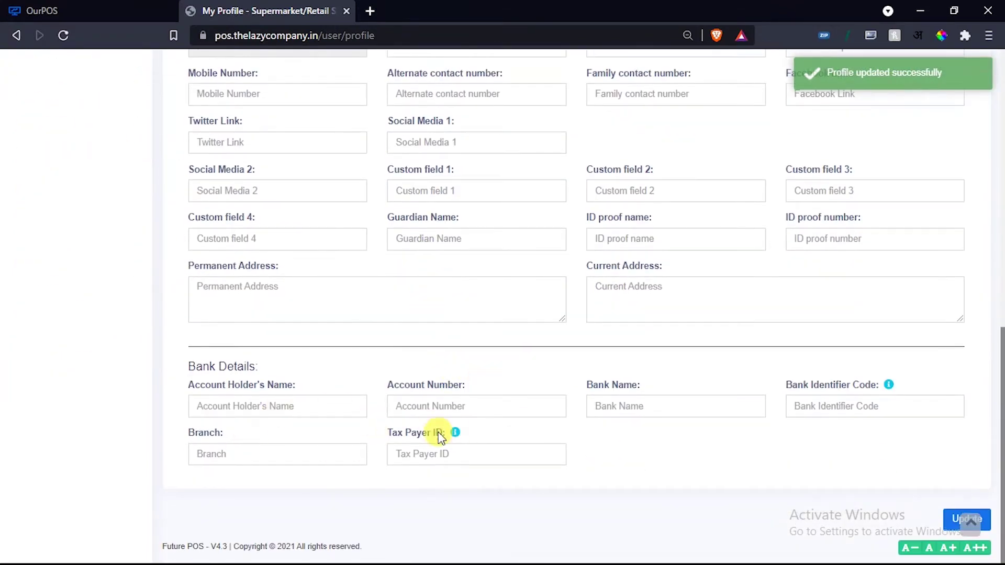
{"action": "scroll", "coordinate": [438, 436], "scroll_direction": "up", "scroll_amount": 4}
{"action": "scroll", "coordinate": [445, 285], "scroll_direction": "up", "scroll_amount": 4}
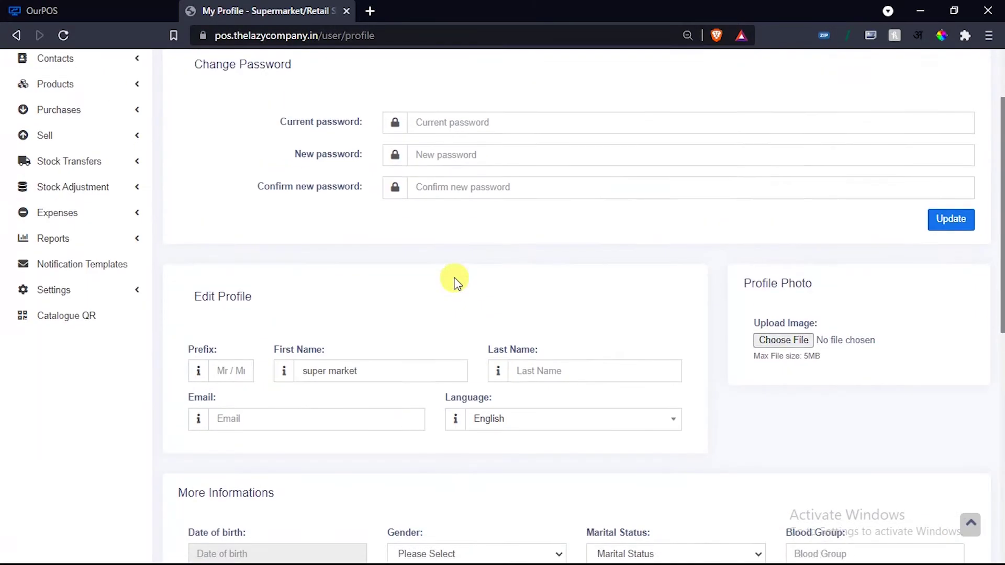
{"action": "scroll", "coordinate": [454, 282], "scroll_direction": "up", "scroll_amount": 2}
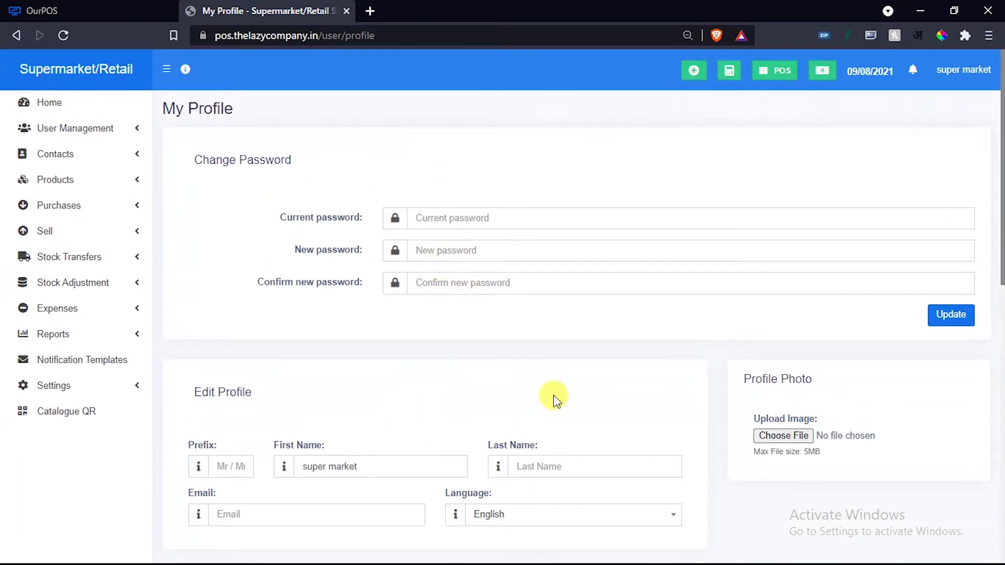
{"action": "scroll", "coordinate": [554, 397], "scroll_direction": "down", "scroll_amount": 4}
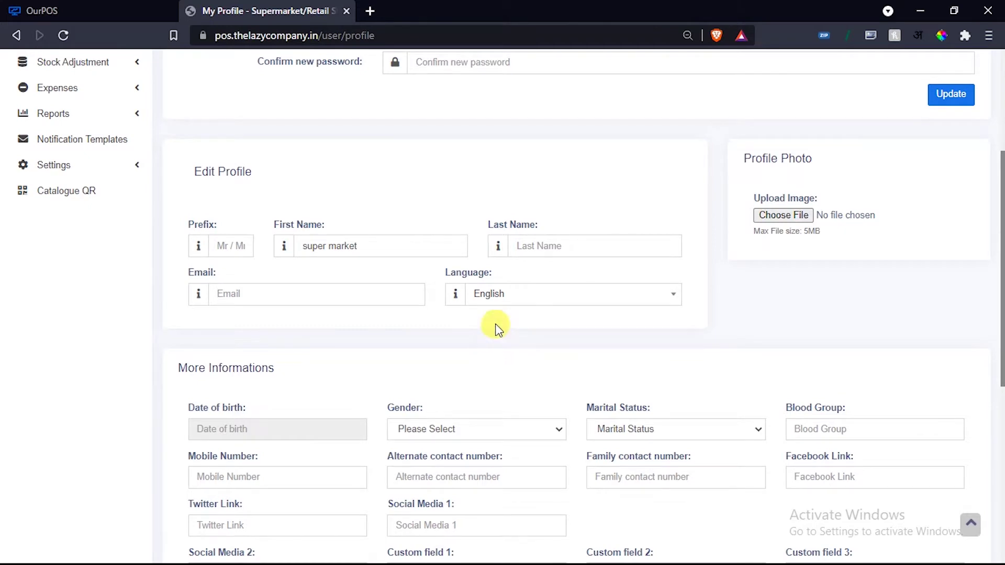
Return to the Supermarket/Retail home dashboard and collapse the side menu to icons.
{"action": "scroll", "coordinate": [495, 324], "scroll_direction": "up", "scroll_amount": 4}
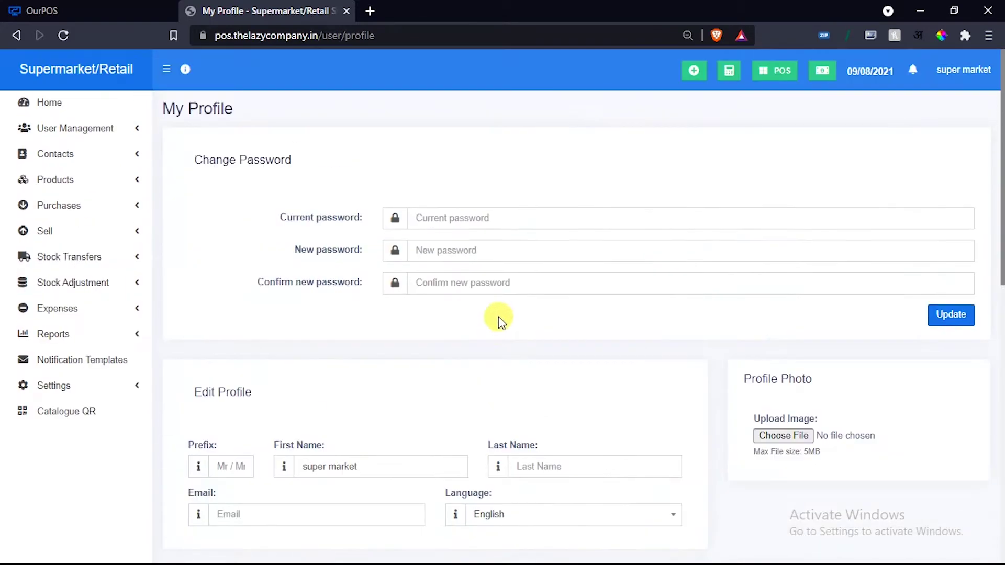
{"action": "left_click", "coordinate": [68, 84]}
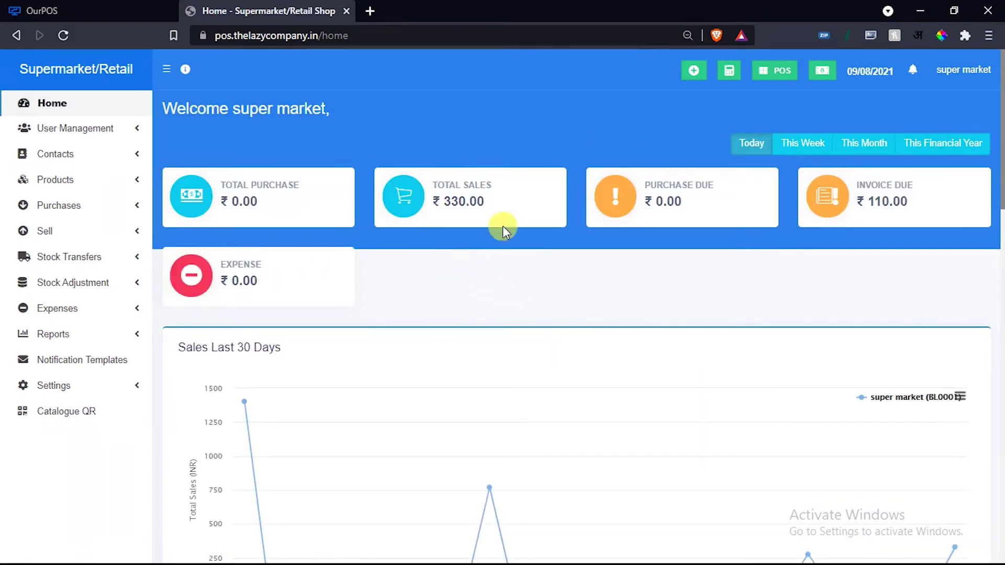
{"action": "left_click", "coordinate": [166, 70]}
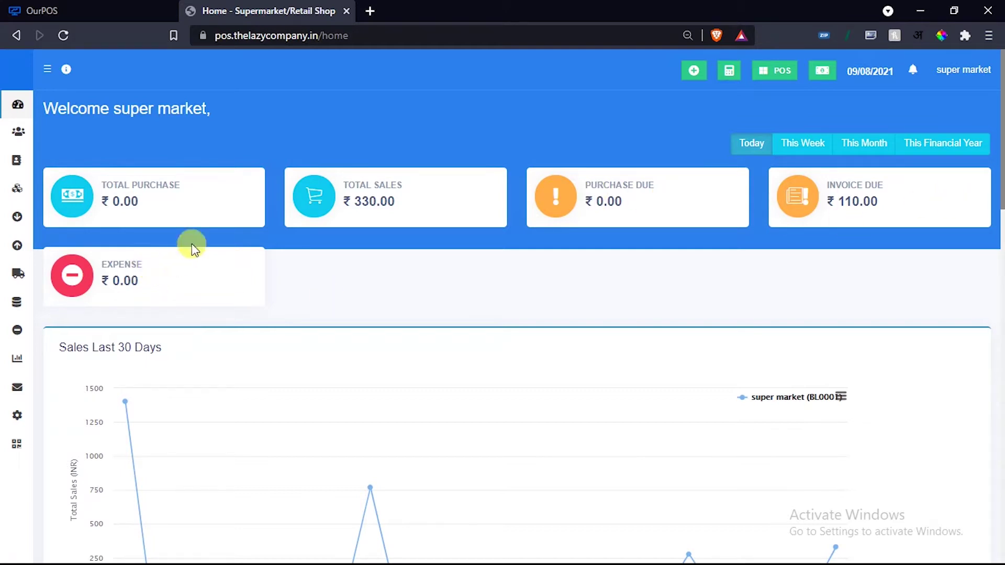
Compare Today, This Week, This Month and This Financial Year totals, back to Today, then expand the sidebar.
{"action": "left_click", "coordinate": [746, 147]}
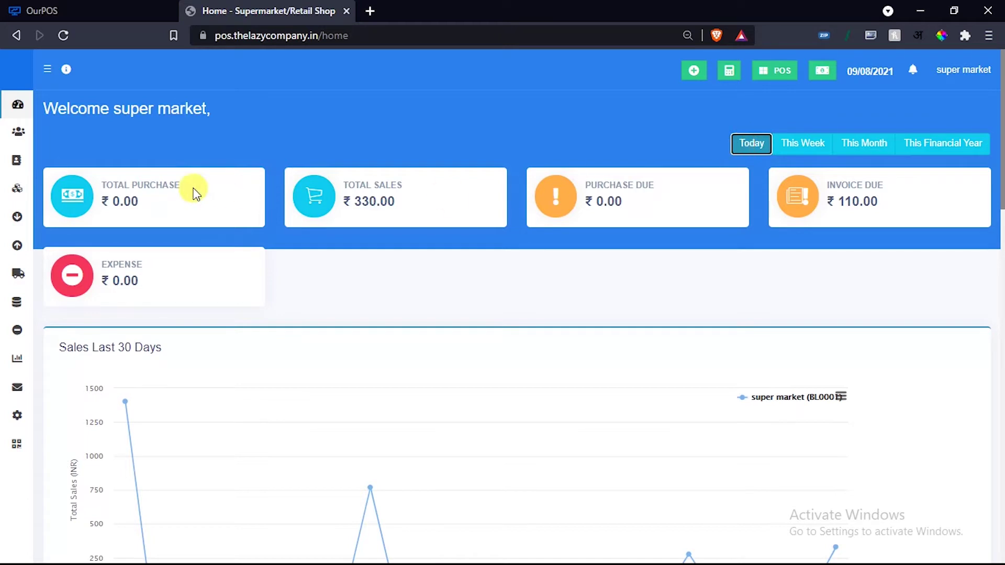
{"action": "left_click", "coordinate": [791, 146]}
{"action": "left_click", "coordinate": [867, 150]}
{"action": "left_click", "coordinate": [919, 146]}
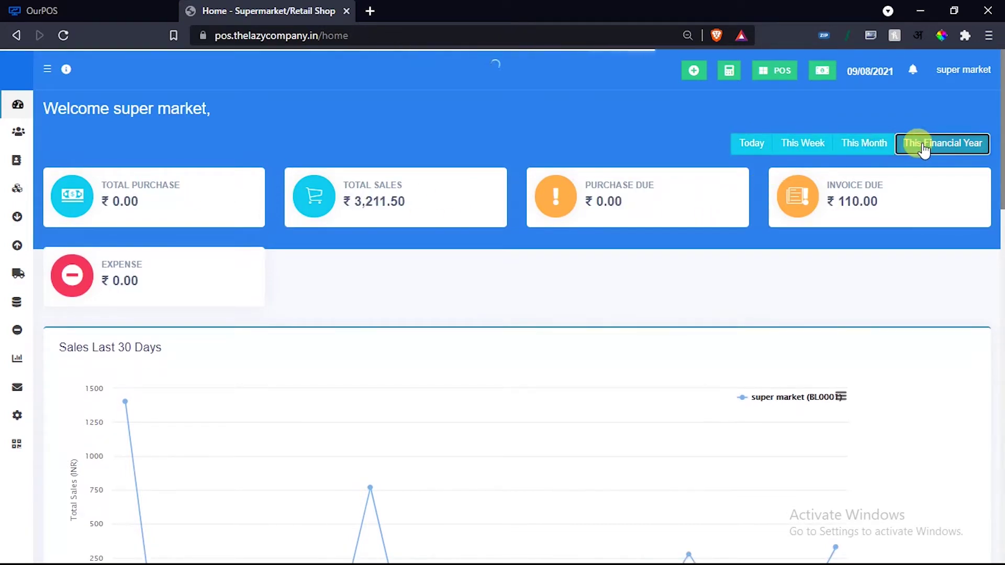
{"action": "left_click", "coordinate": [752, 146]}
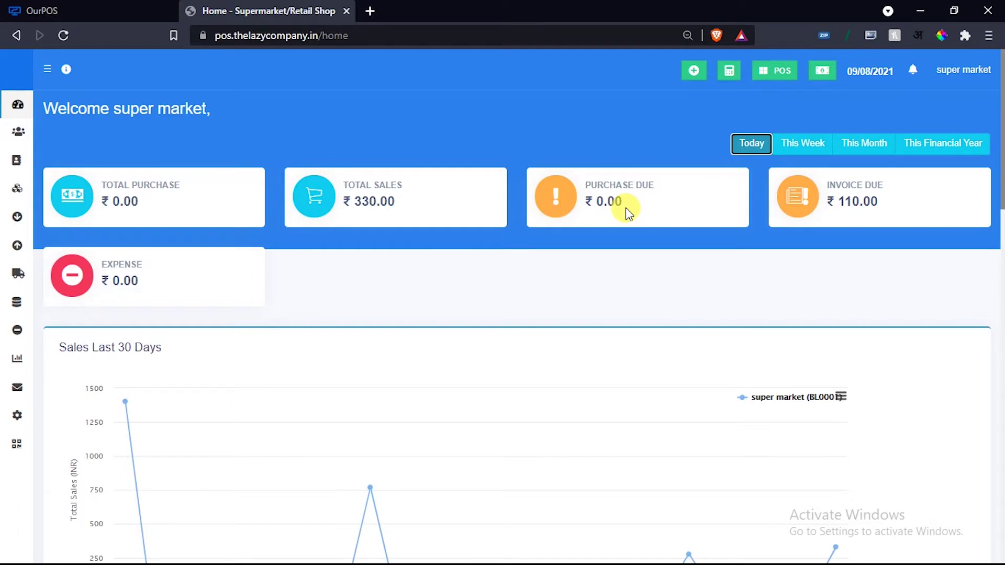
{"action": "left_click", "coordinate": [47, 69]}
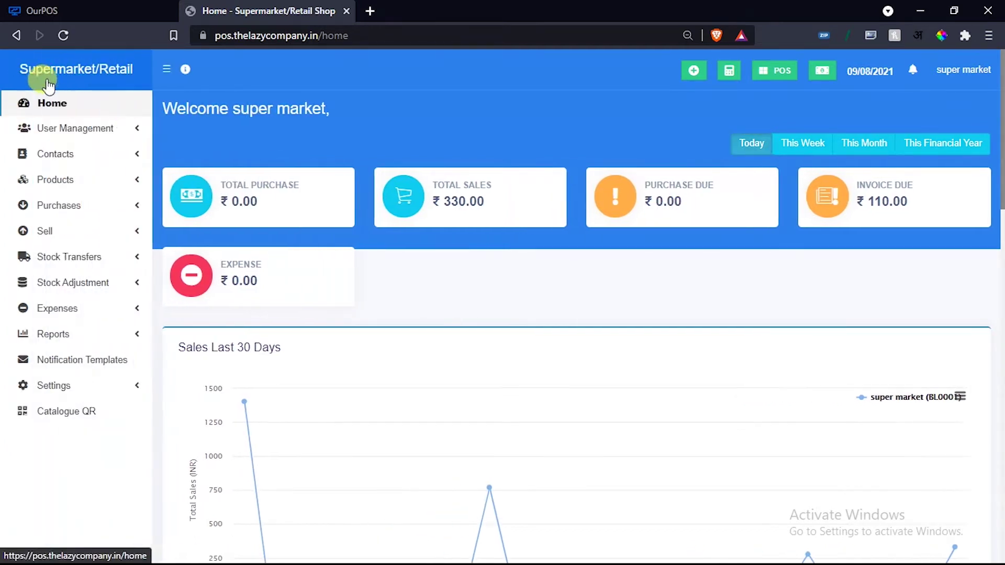
Expand the Purchases submenu, then bring up the link menu on the header's POS button.
{"action": "left_click", "coordinate": [88, 205]}
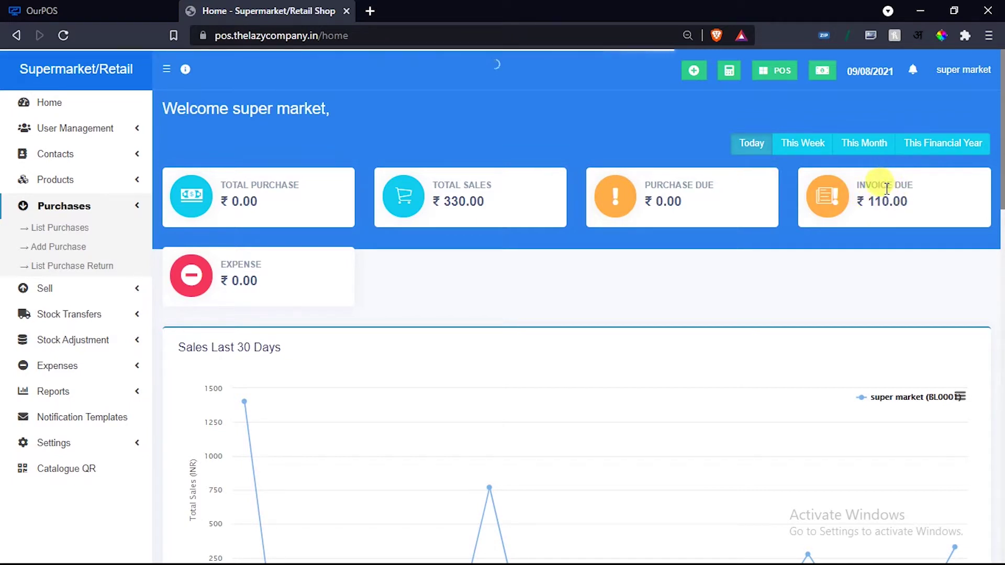
{"action": "right_click", "coordinate": [774, 70]}
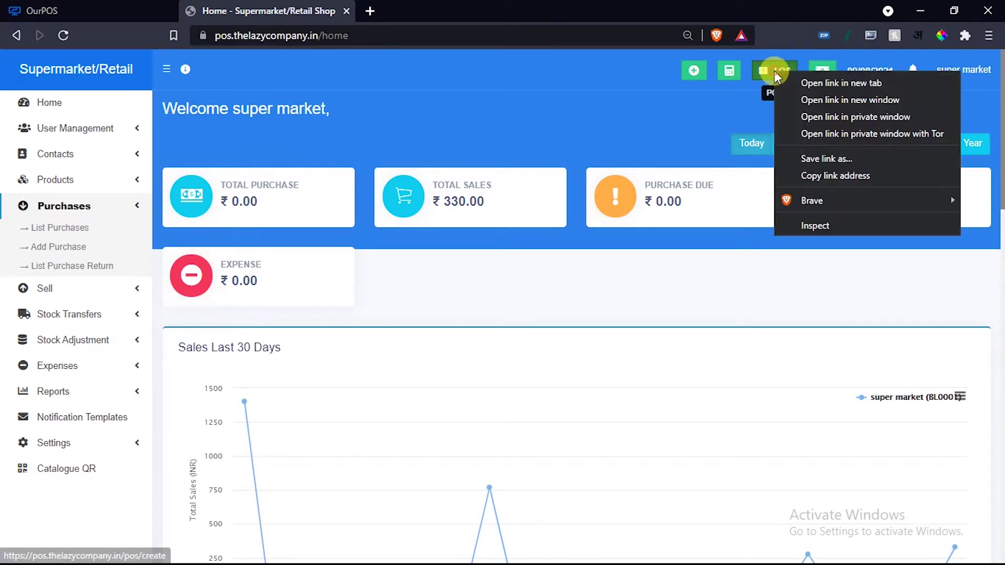
Open POS in a new browser tab and select the matching saved customer for the sale.
{"action": "left_click", "coordinate": [808, 83]}
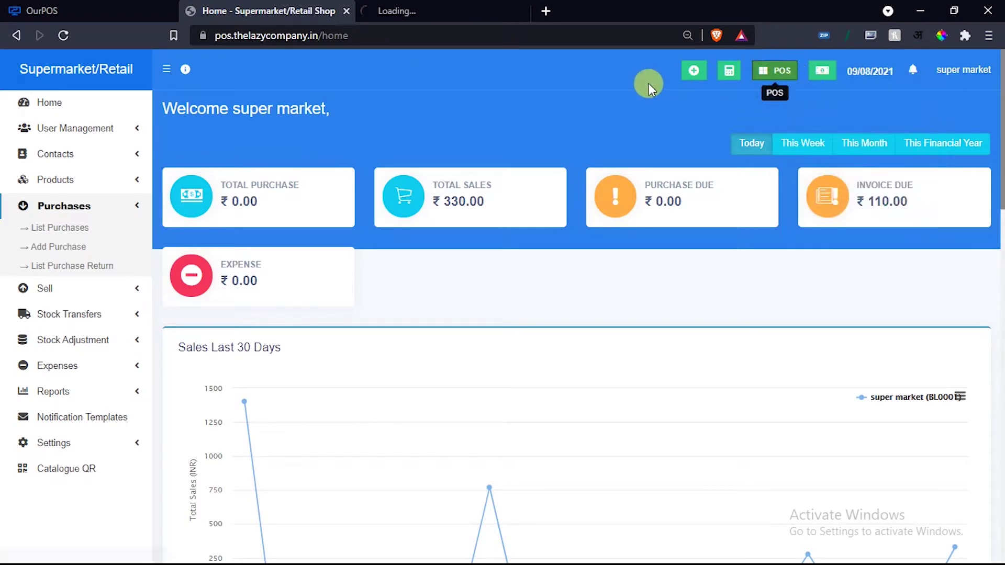
{"action": "left_click", "coordinate": [429, 11]}
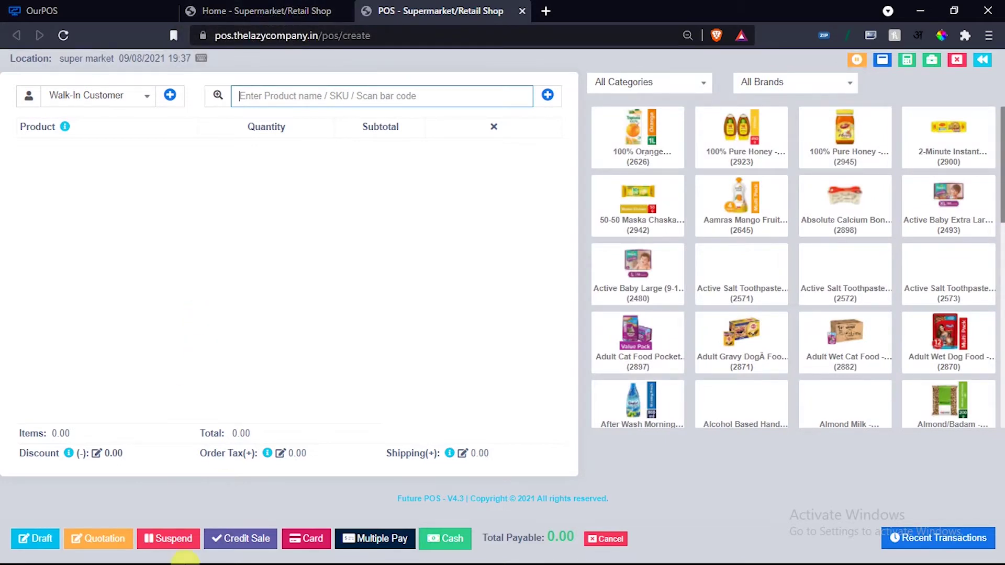
{"action": "left_click", "coordinate": [103, 106]}
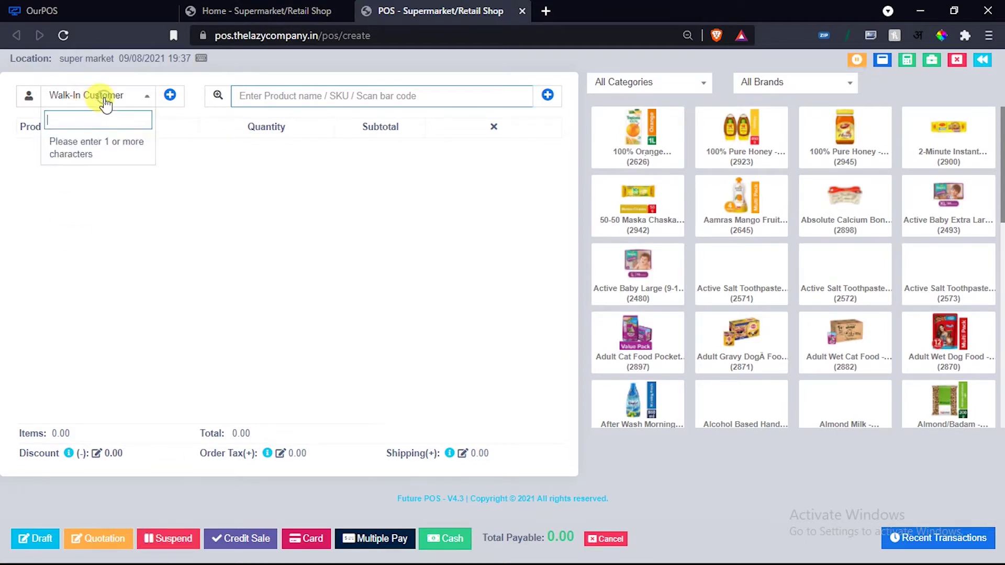
{"action": "type", "text": "re"}
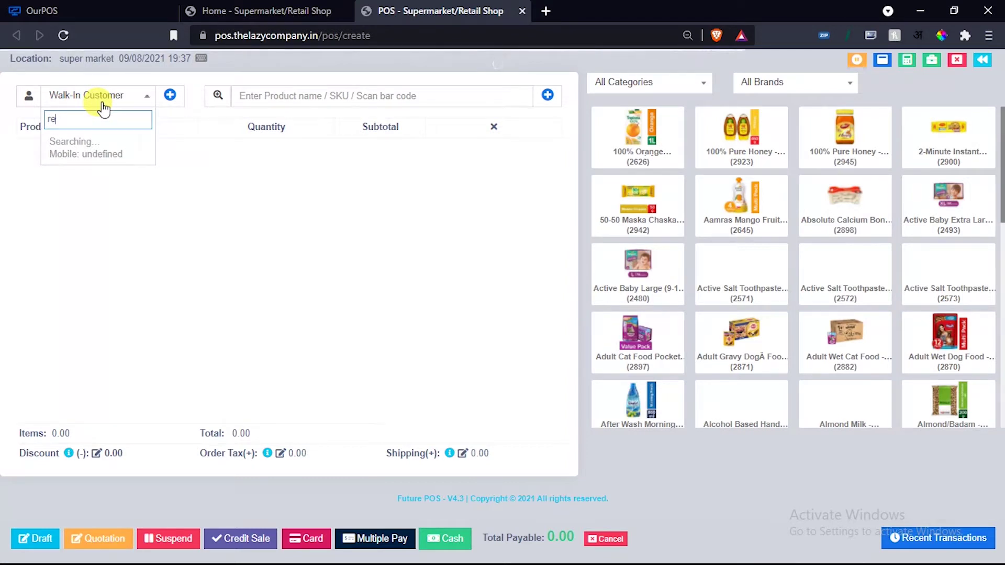
{"action": "left_click", "coordinate": [70, 142]}
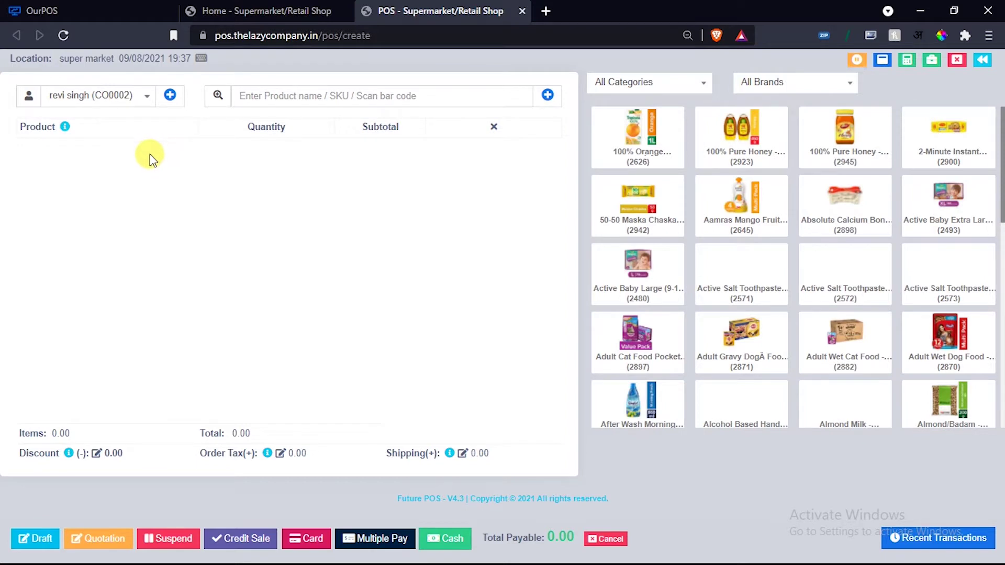
Add two 100% Orange Juice to the cart, dismiss the Add contact form, and return to the dashboard tab.
{"action": "left_click", "coordinate": [657, 150]}
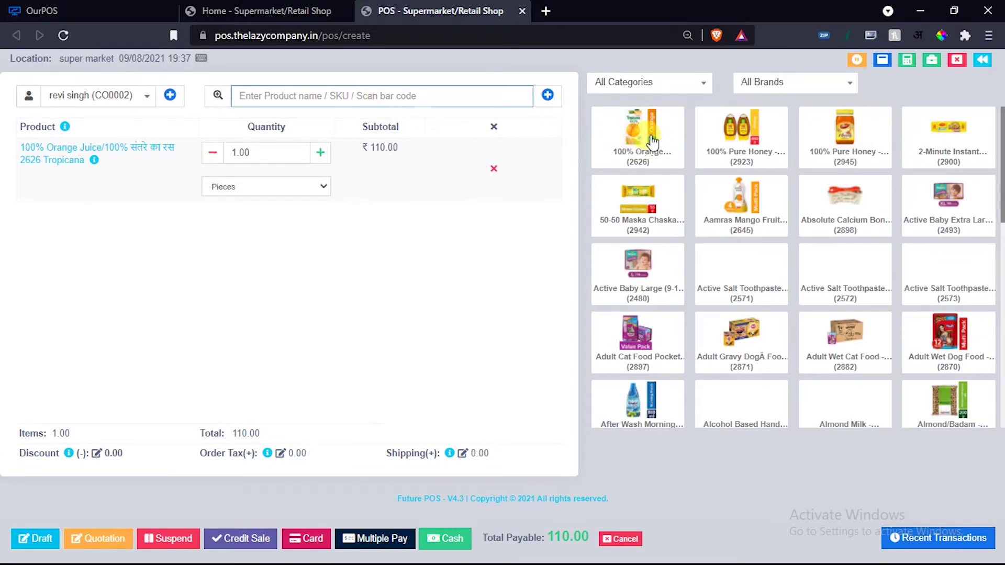
{"action": "left_click", "coordinate": [647, 137]}
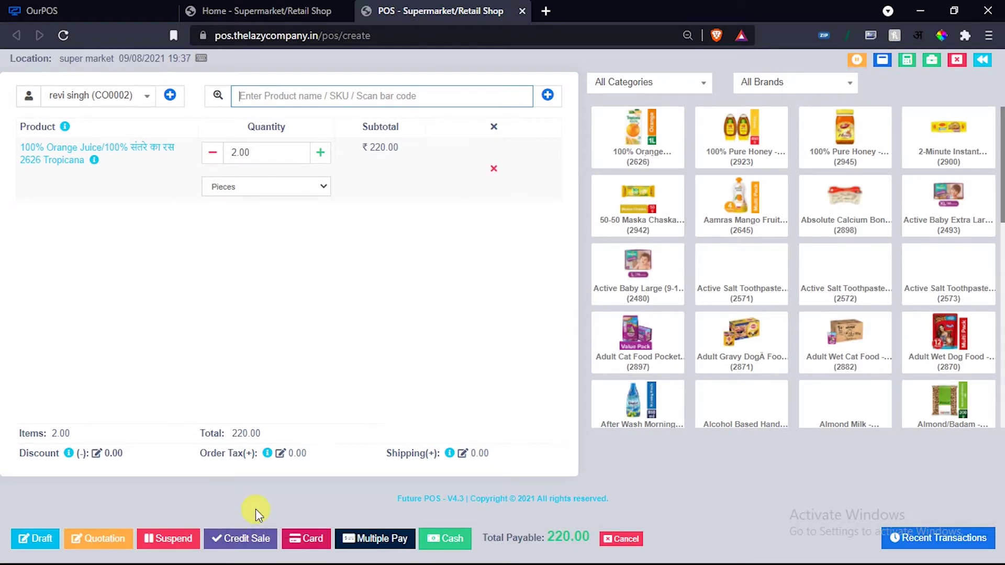
{"action": "left_click", "coordinate": [169, 100]}
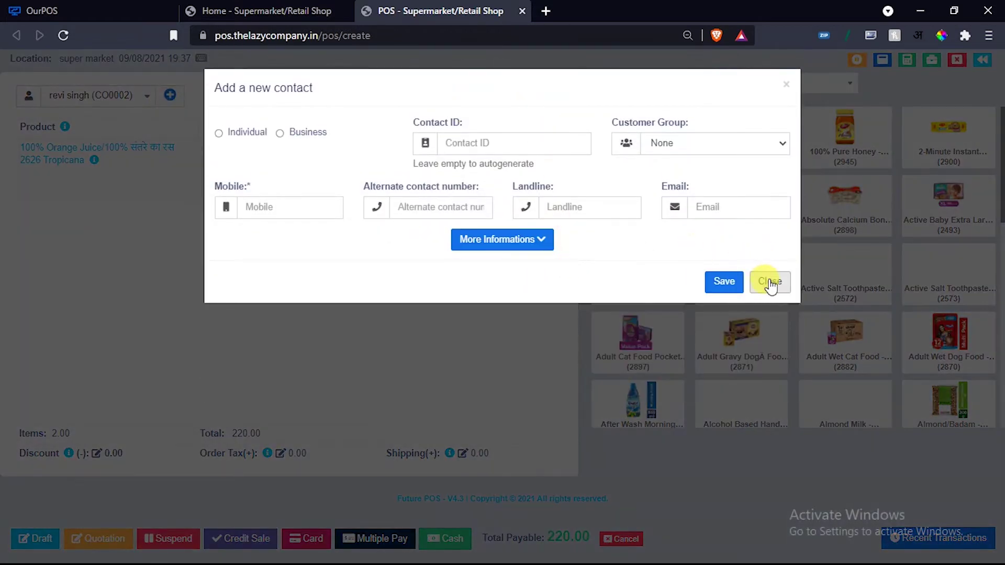
{"action": "left_click", "coordinate": [770, 282]}
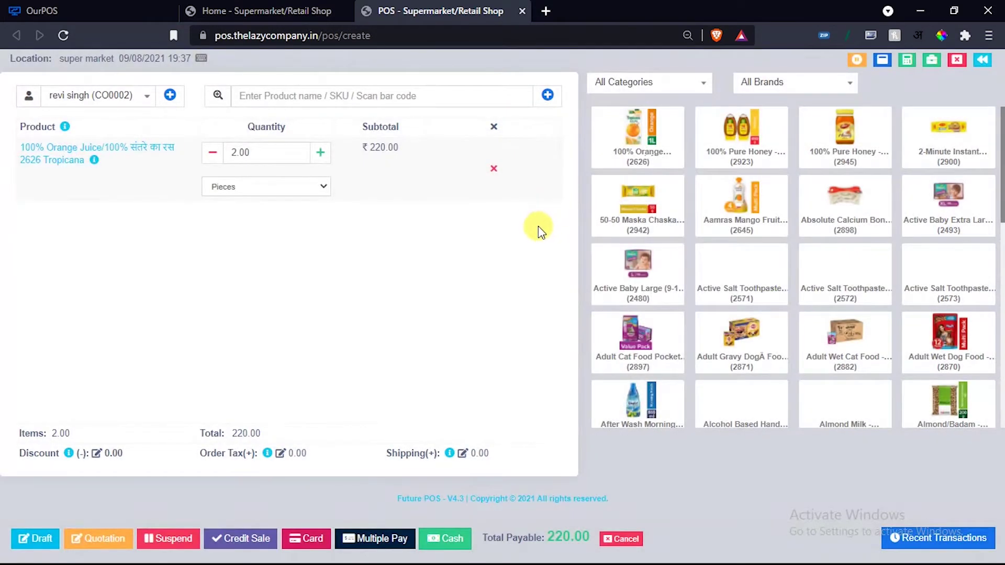
{"action": "left_click", "coordinate": [310, 10]}
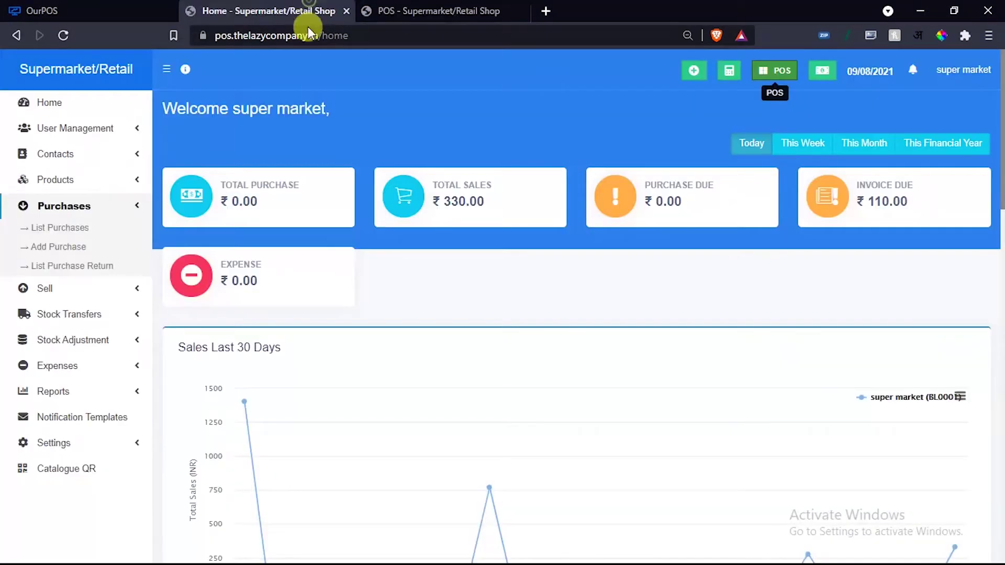
{"action": "scroll", "coordinate": [883, 243], "scroll_direction": "down", "scroll_amount": 2}
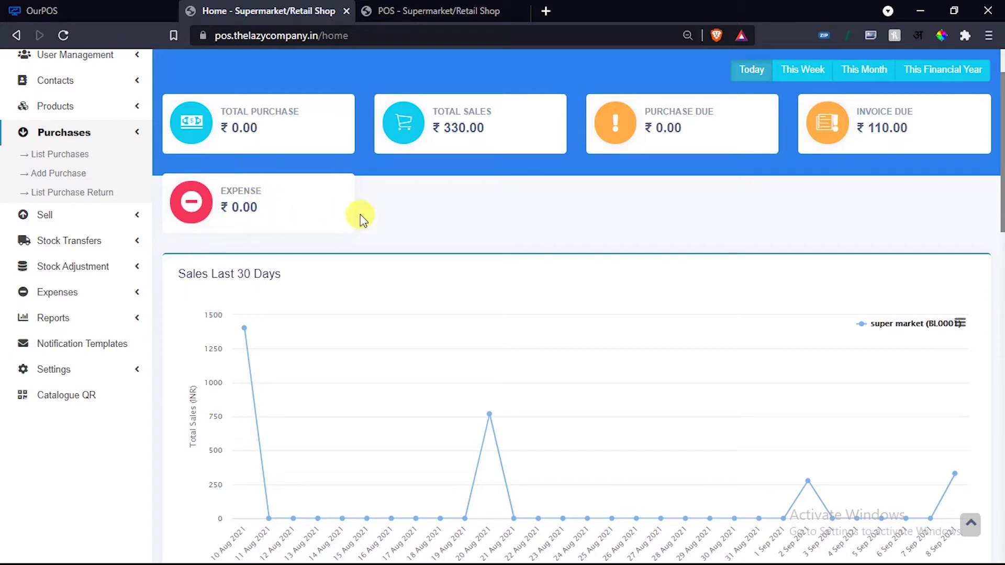
{"action": "scroll", "coordinate": [362, 219], "scroll_direction": "down", "scroll_amount": 2}
{"action": "scroll", "coordinate": [599, 286], "scroll_direction": "down", "scroll_amount": 2}
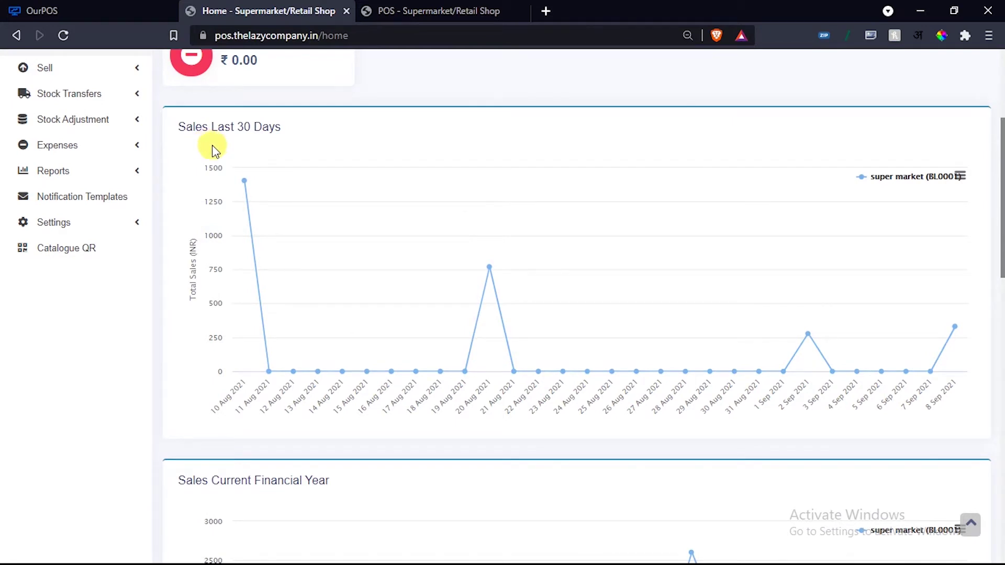
{"action": "scroll", "coordinate": [506, 282], "scroll_direction": "down", "scroll_amount": 5}
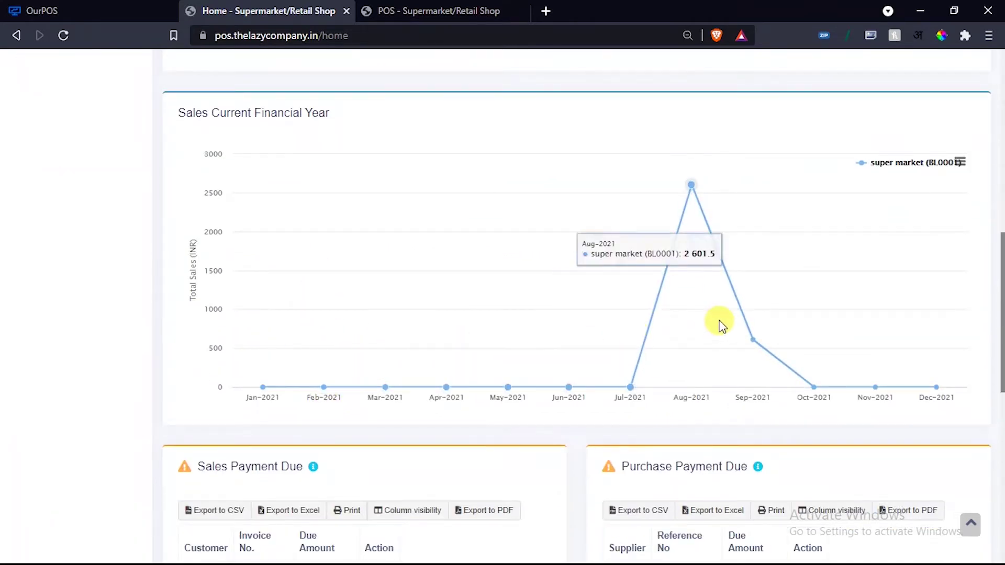
{"action": "scroll", "coordinate": [718, 320], "scroll_direction": "down", "scroll_amount": 1}
{"action": "scroll", "coordinate": [365, 101], "scroll_direction": "up", "scroll_amount": 3}
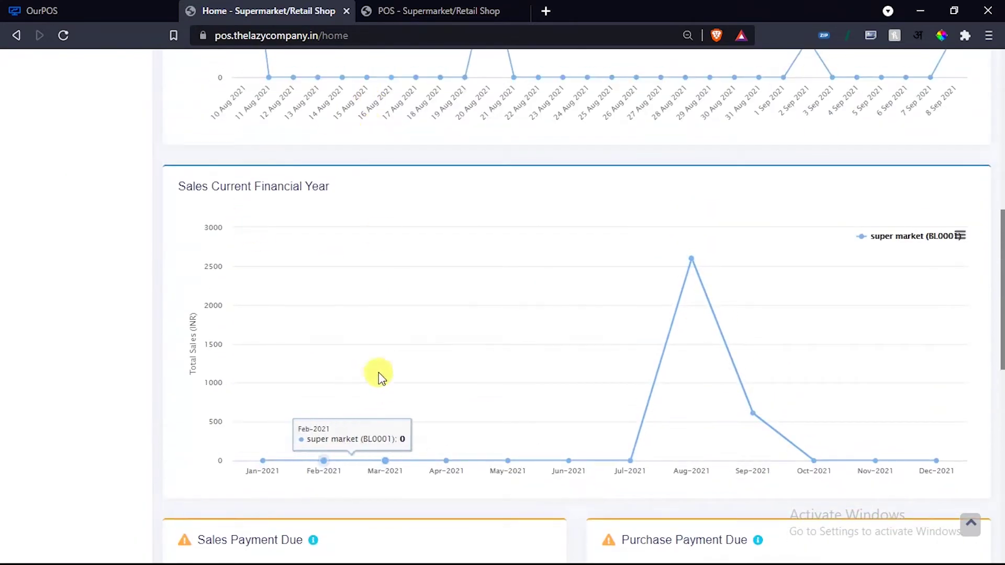
{"action": "scroll", "coordinate": [381, 374], "scroll_direction": "down", "scroll_amount": 5}
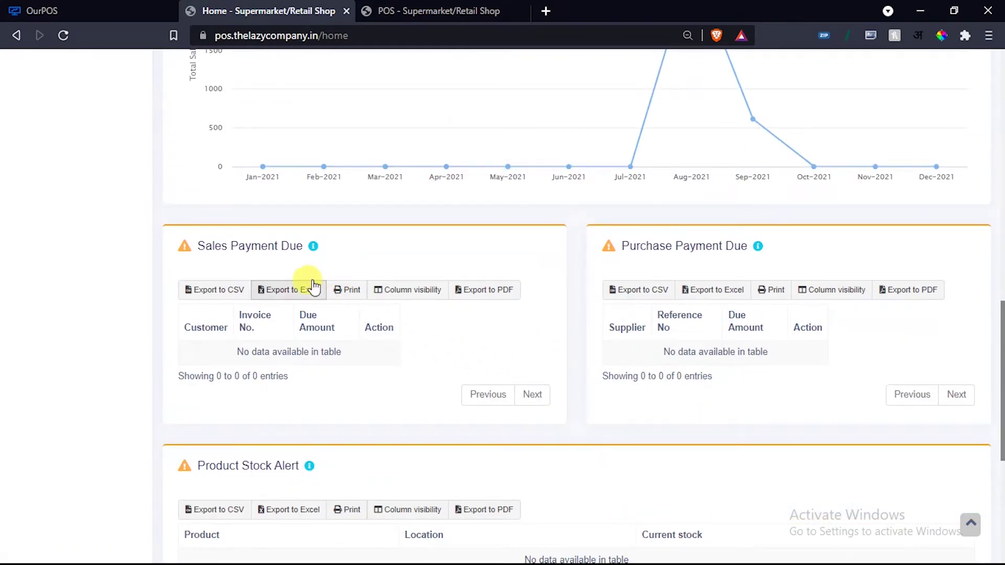
{"action": "scroll", "coordinate": [740, 305], "scroll_direction": "down", "scroll_amount": 3}
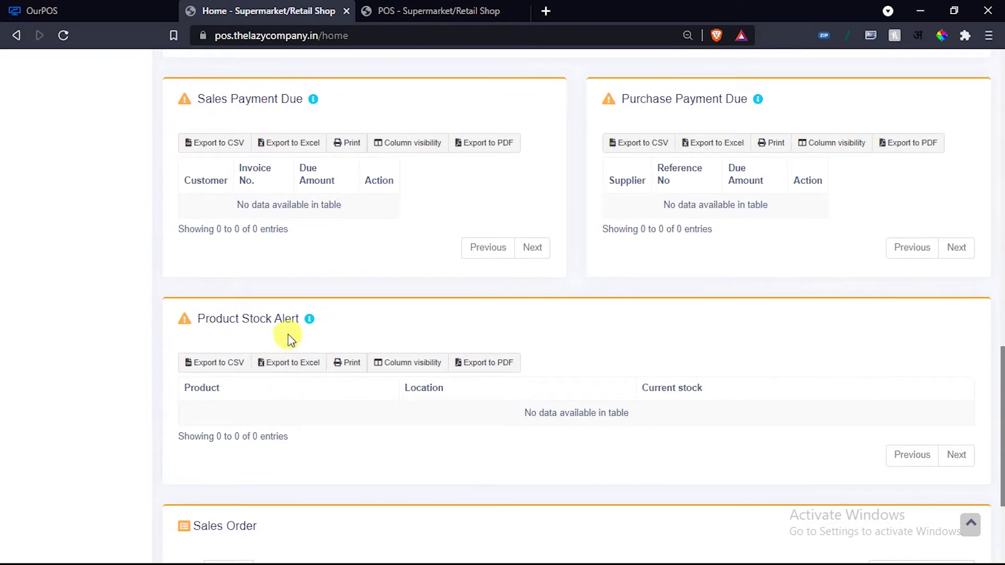
{"action": "scroll", "coordinate": [325, 321], "scroll_direction": "down", "scroll_amount": 3}
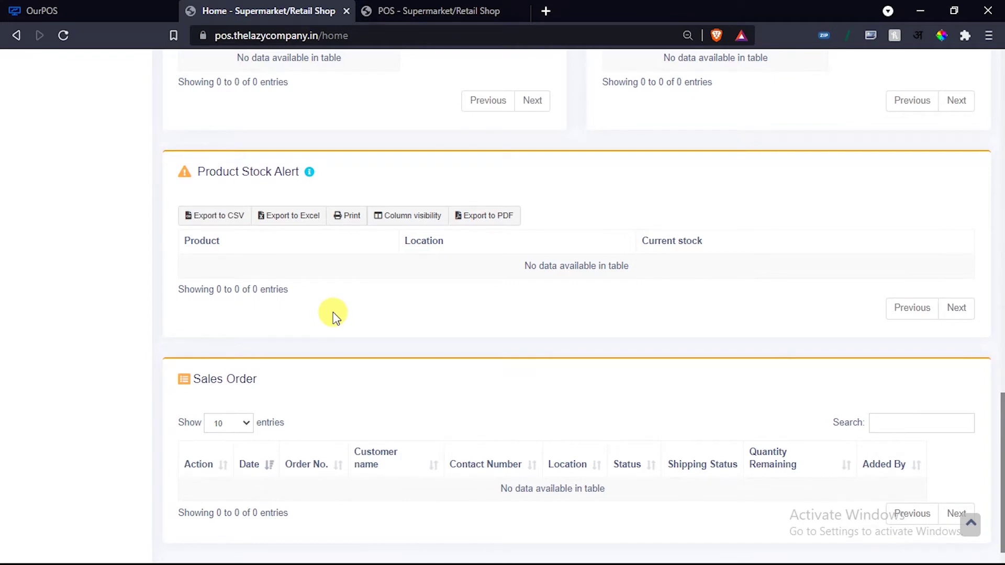
{"action": "scroll", "coordinate": [221, 354], "scroll_direction": "down", "scroll_amount": 2}
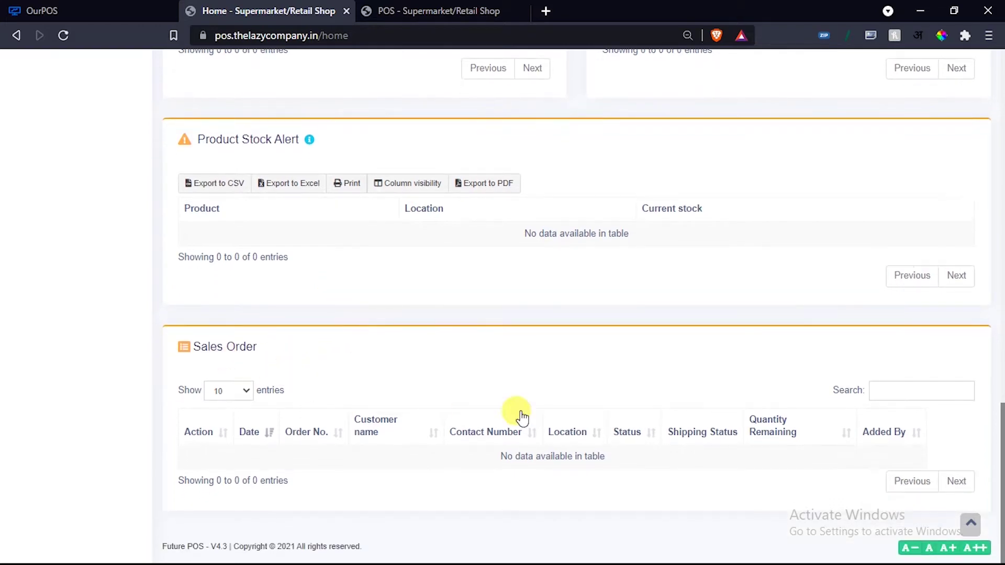
{"action": "scroll", "coordinate": [523, 465], "scroll_direction": "up", "scroll_amount": 5}
{"action": "scroll", "coordinate": [522, 473], "scroll_direction": "up", "scroll_amount": 4}
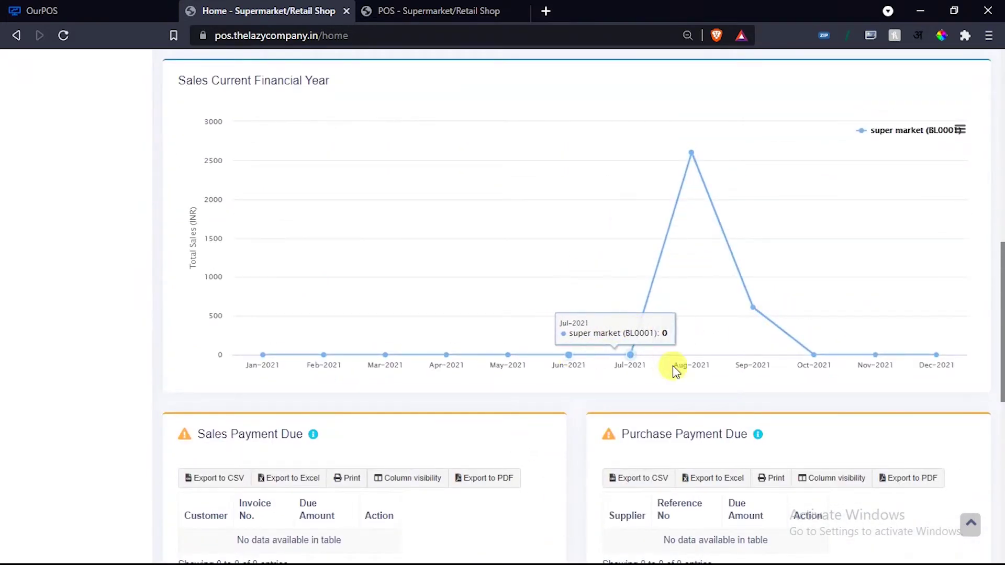
{"action": "scroll", "coordinate": [673, 366], "scroll_direction": "up", "scroll_amount": 6}
{"action": "scroll", "coordinate": [665, 298], "scroll_direction": "up", "scroll_amount": 6}
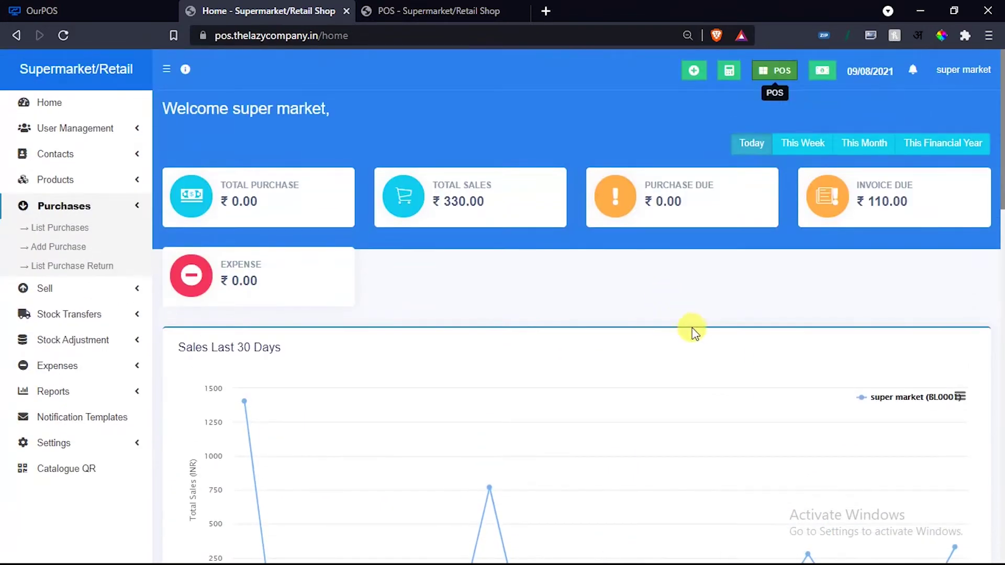
Collapse Purchases, expand User Management, and open the Users list.
{"action": "left_click", "coordinate": [138, 207]}
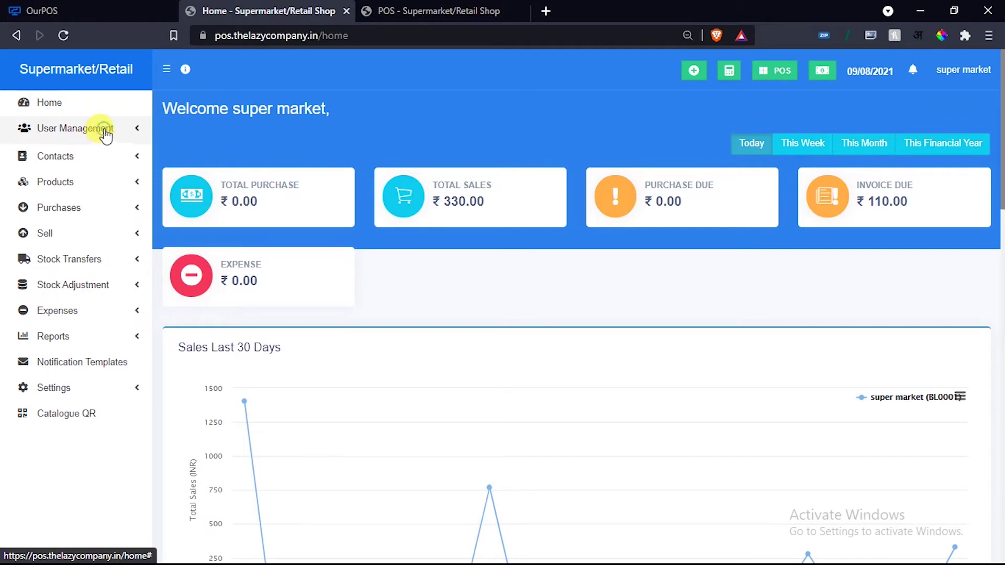
{"action": "left_click", "coordinate": [106, 137]}
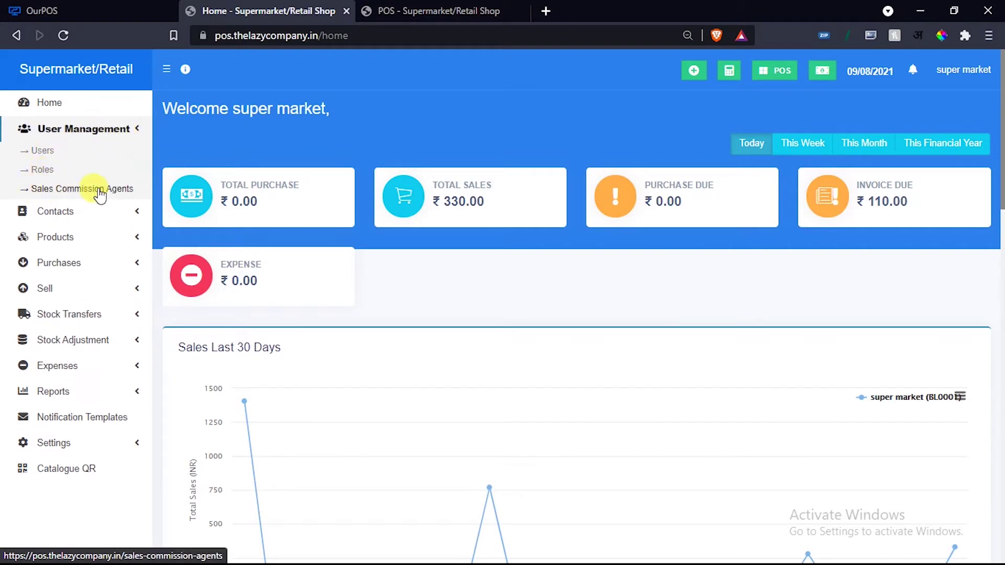
{"action": "left_click", "coordinate": [38, 152]}
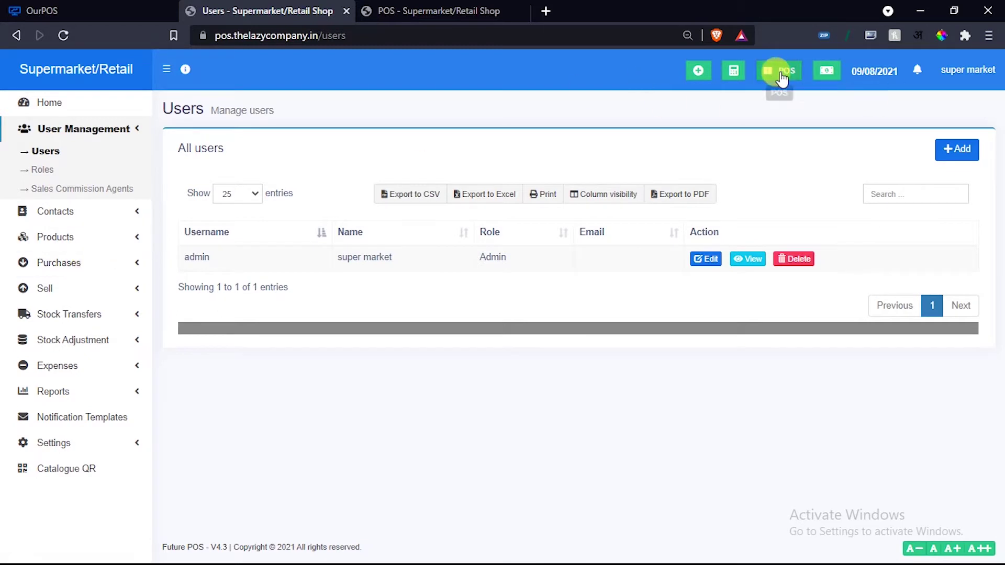
{"action": "left_click", "coordinate": [426, 11]}
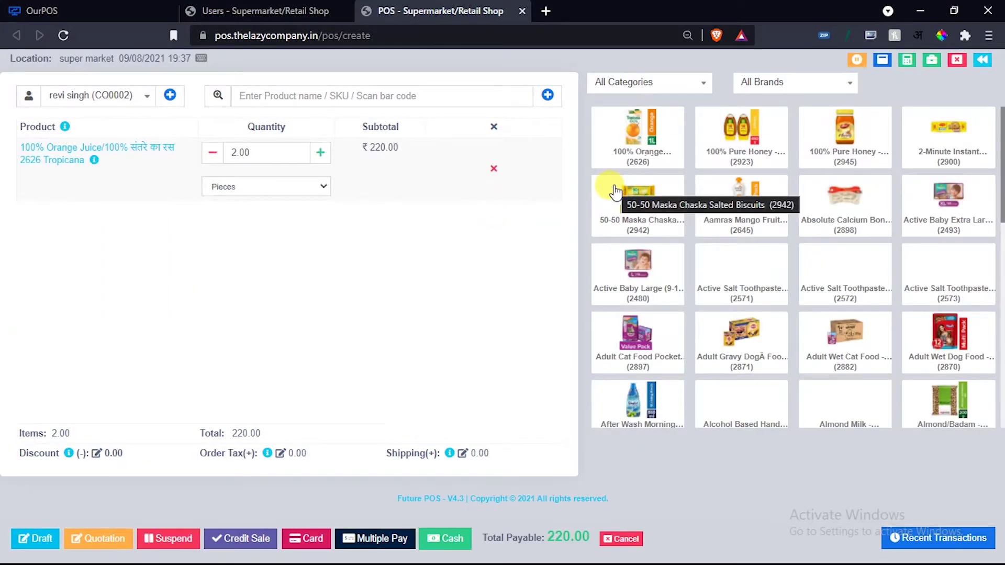
{"action": "left_click", "coordinate": [256, 12]}
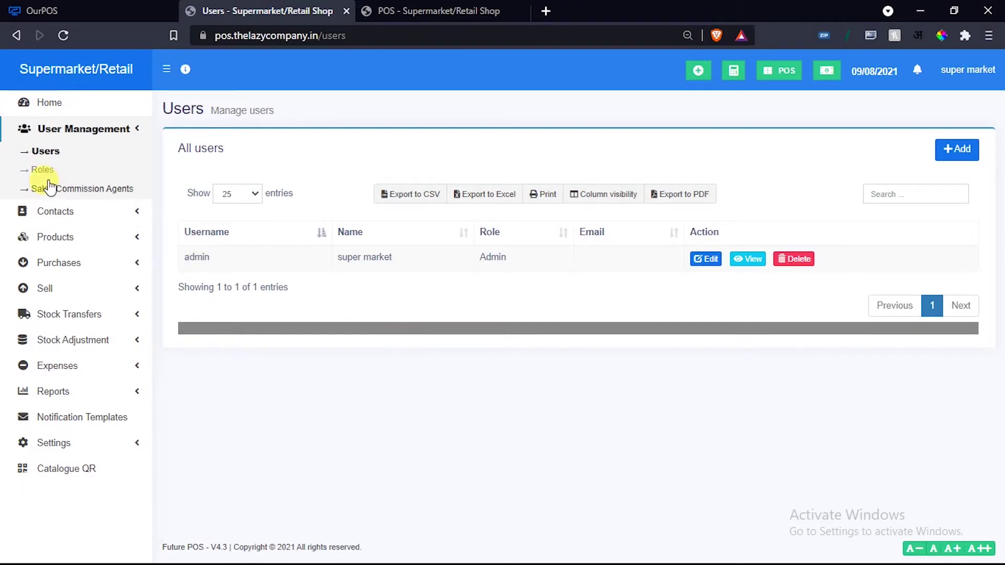
Scroll through the Cashier role's permissions in Roles, then view the Sales Commission Agents list.
{"action": "left_click", "coordinate": [39, 169]}
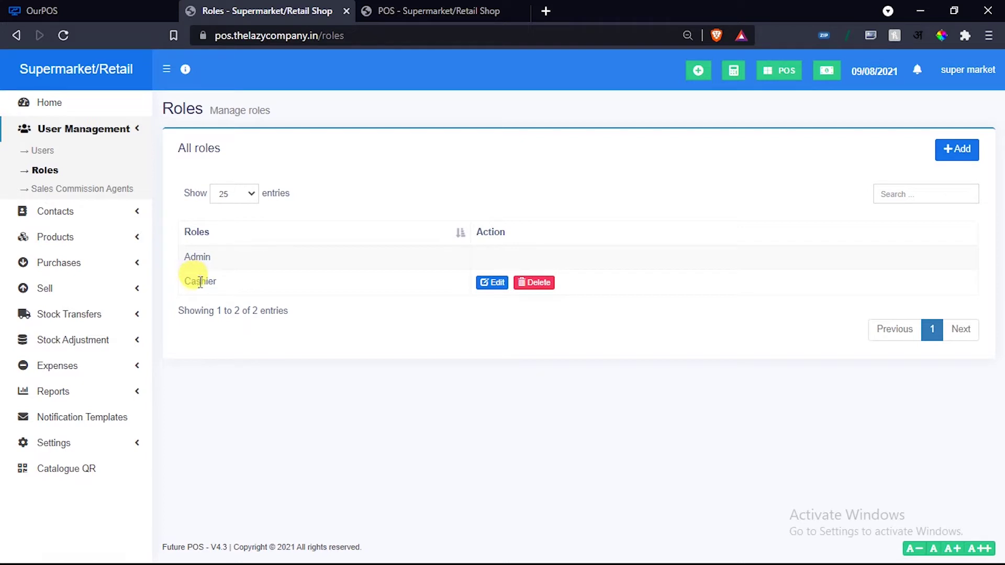
{"action": "left_click", "coordinate": [487, 285]}
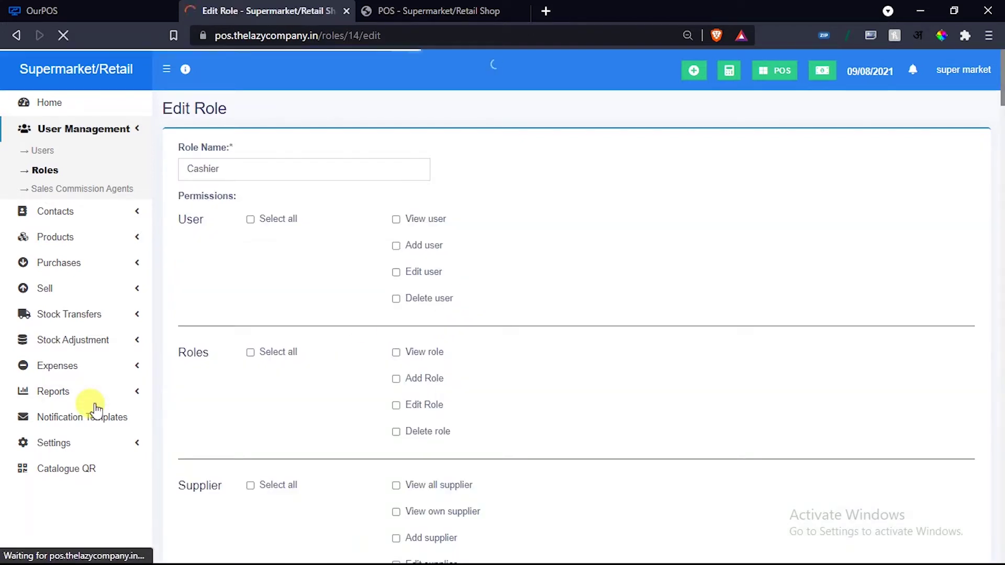
{"action": "scroll", "coordinate": [96, 408], "scroll_direction": "down", "scroll_amount": 15}
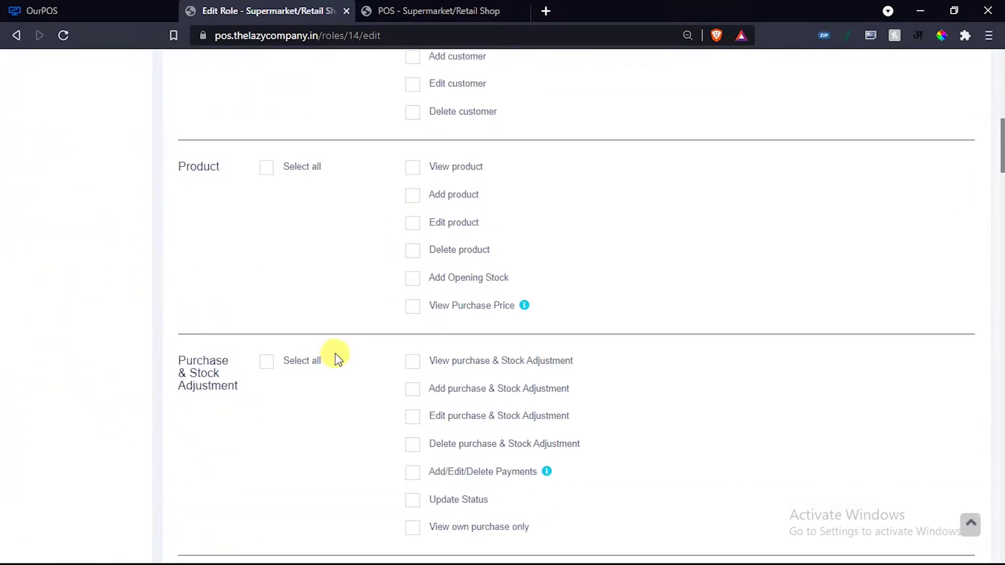
{"action": "scroll", "coordinate": [197, 213], "scroll_direction": "down", "scroll_amount": 5}
{"action": "scroll", "coordinate": [348, 208], "scroll_direction": "up", "scroll_amount": 3}
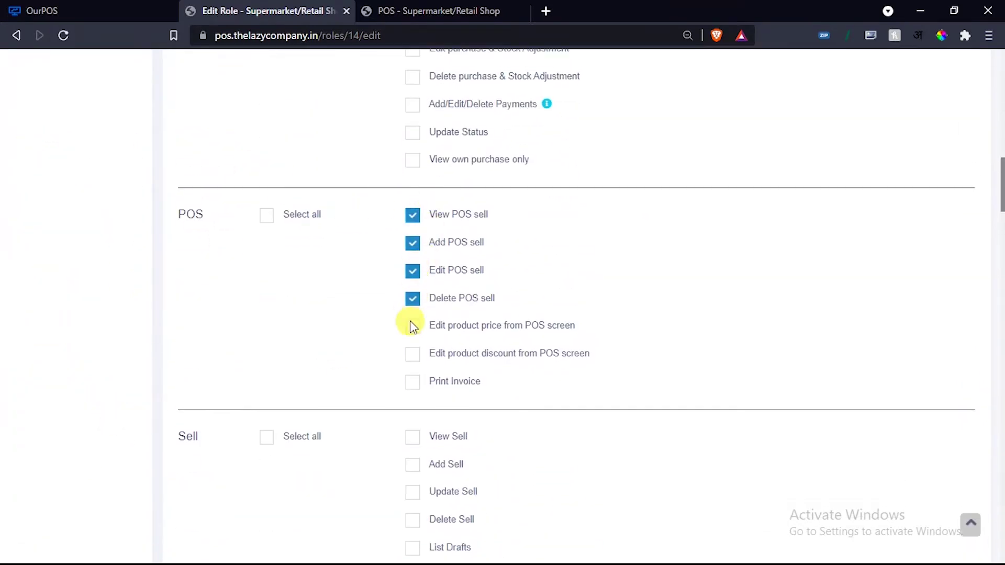
{"action": "scroll", "coordinate": [308, 388], "scroll_direction": "down", "scroll_amount": 7}
{"action": "scroll", "coordinate": [308, 388], "scroll_direction": "down", "scroll_amount": 5}
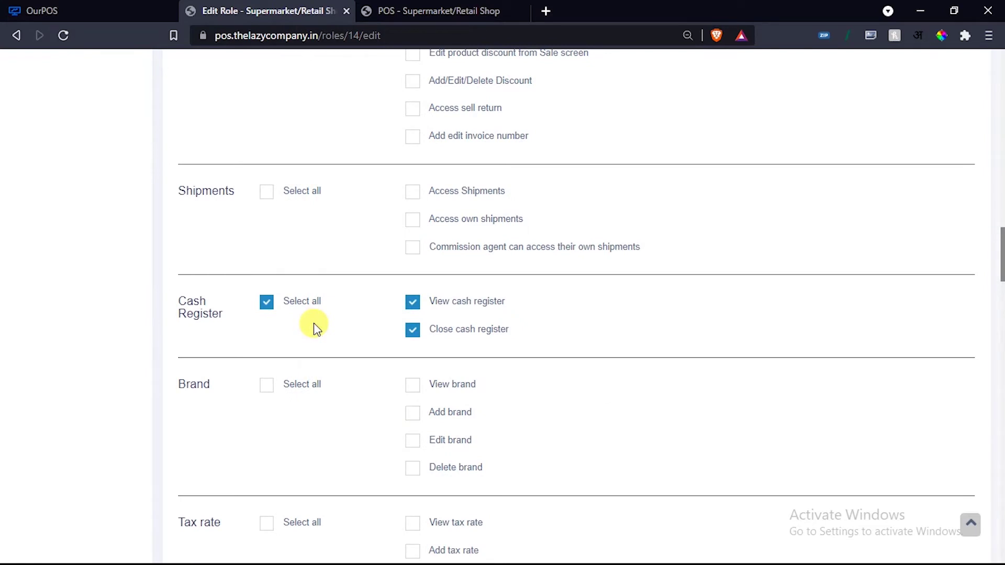
{"action": "scroll", "coordinate": [319, 330], "scroll_direction": "down", "scroll_amount": 8}
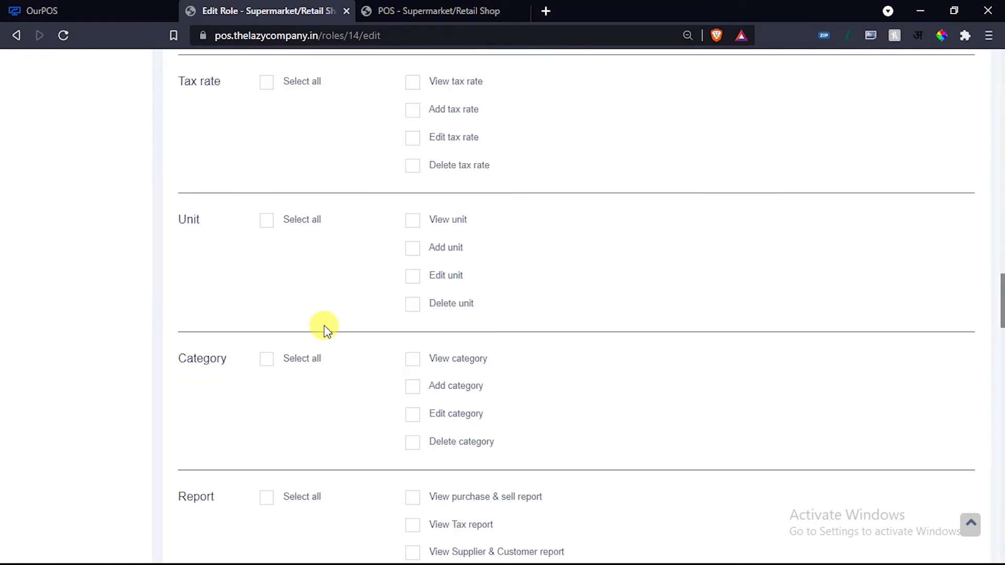
{"action": "scroll", "coordinate": [324, 327], "scroll_direction": "up", "scroll_amount": 8}
{"action": "scroll", "coordinate": [338, 331], "scroll_direction": "down", "scroll_amount": 5}
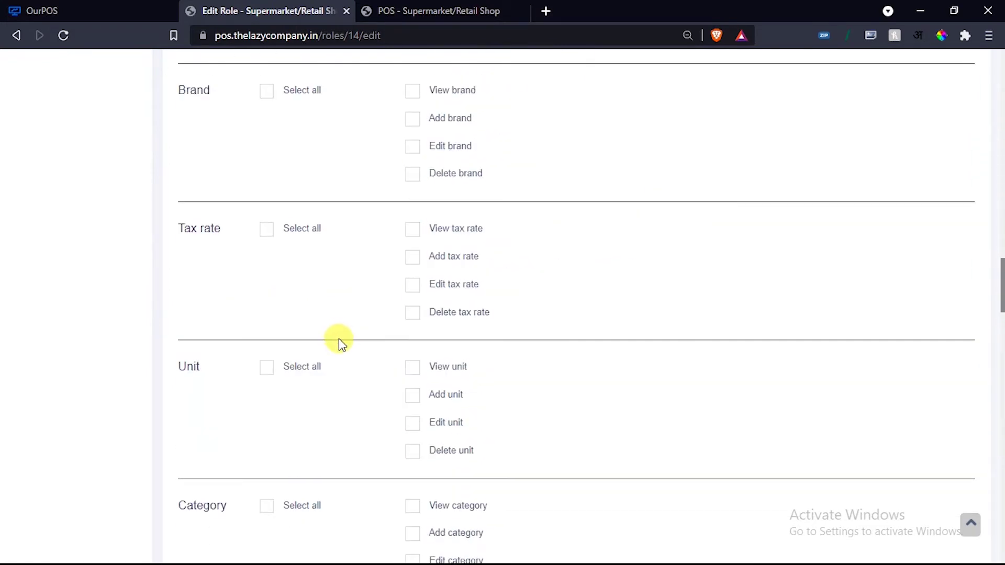
{"action": "scroll", "coordinate": [343, 404], "scroll_direction": "up", "scroll_amount": 12}
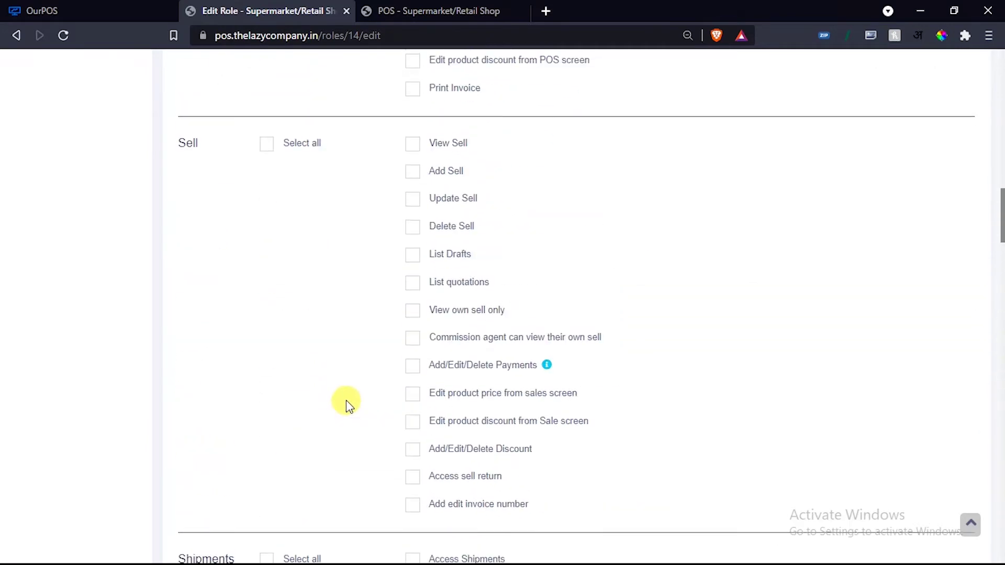
{"action": "scroll", "coordinate": [347, 404], "scroll_direction": "up", "scroll_amount": 11}
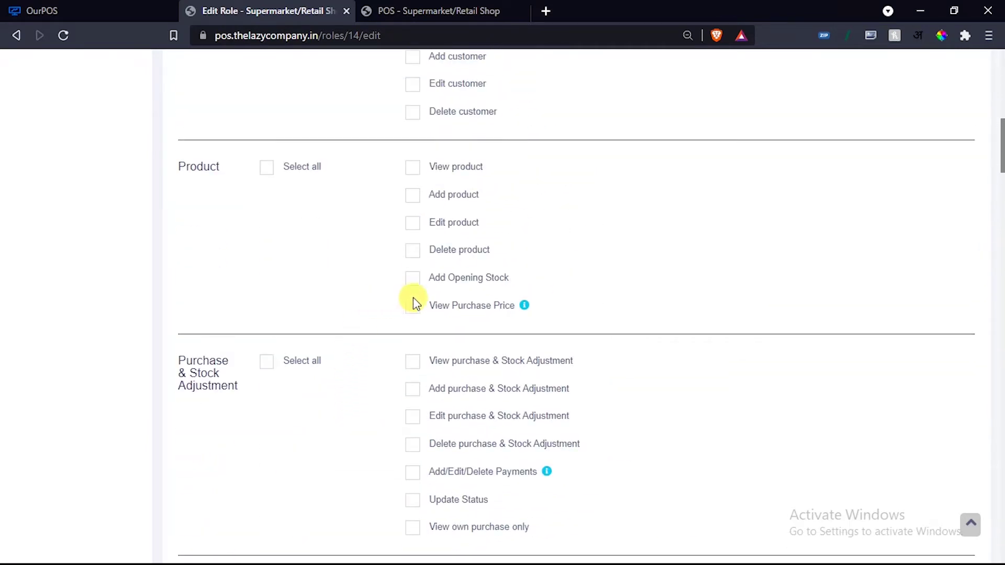
{"action": "scroll", "coordinate": [371, 350], "scroll_direction": "up", "scroll_amount": 4}
{"action": "scroll", "coordinate": [415, 375], "scroll_direction": "up", "scroll_amount": 9}
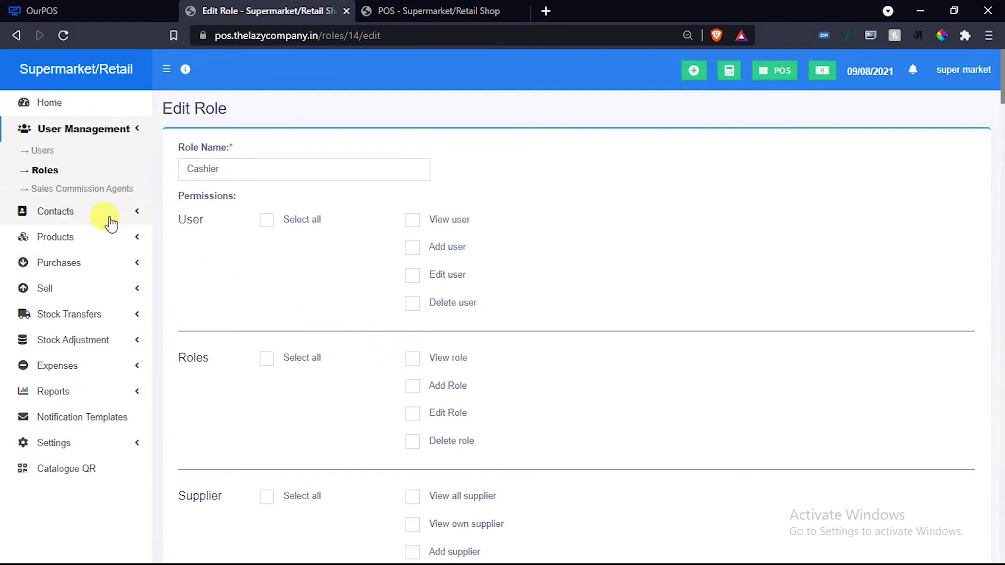
{"action": "left_click", "coordinate": [83, 189]}
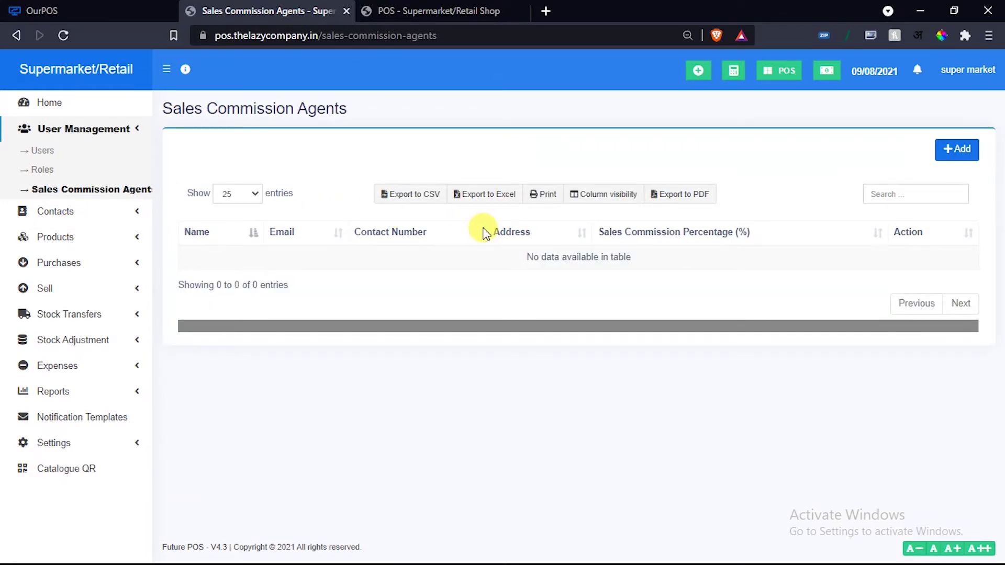
Open and cancel the new sales commission agent form, then go to Contacts > Suppliers.
{"action": "left_click", "coordinate": [950, 155]}
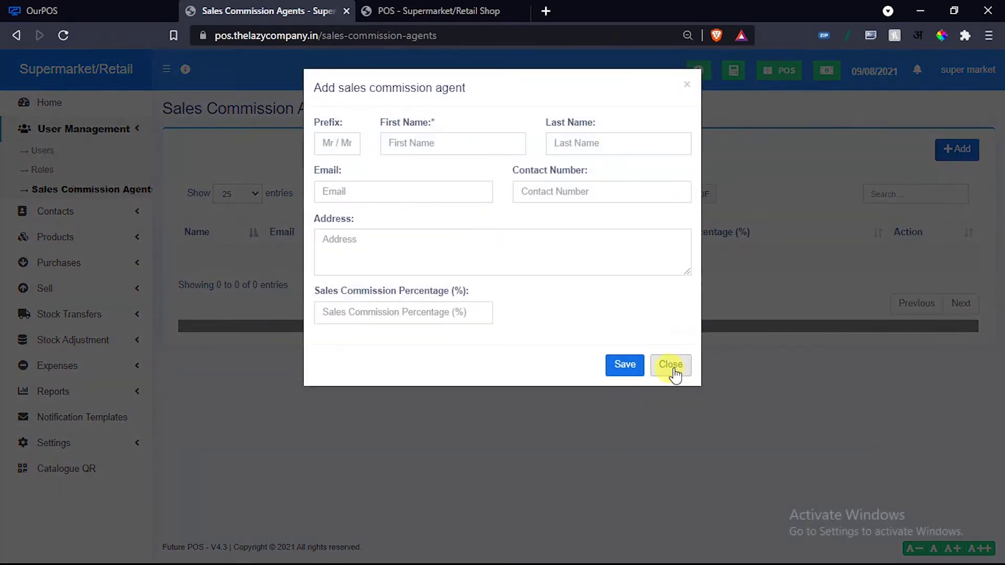
{"action": "left_click", "coordinate": [672, 370]}
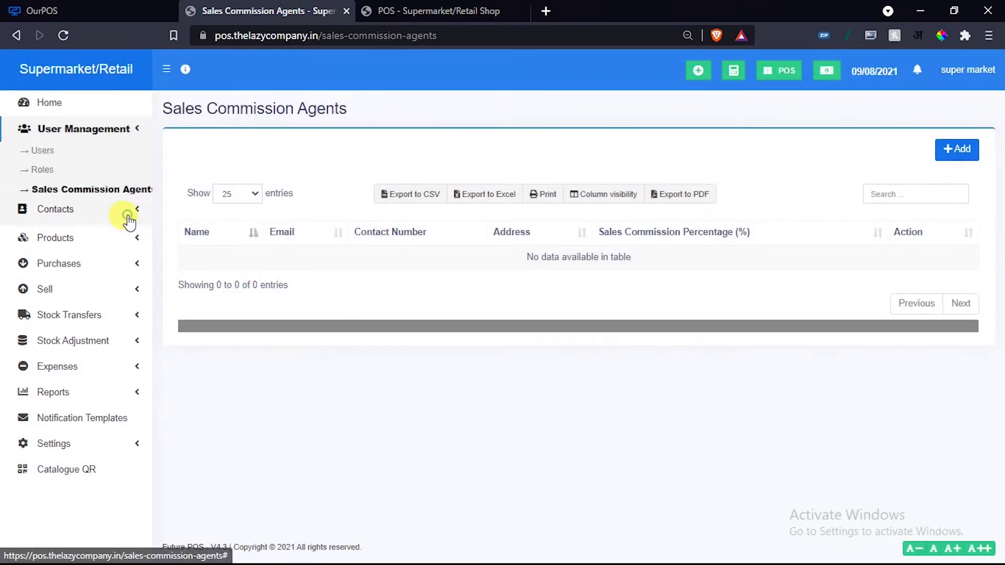
{"action": "left_click", "coordinate": [128, 215]}
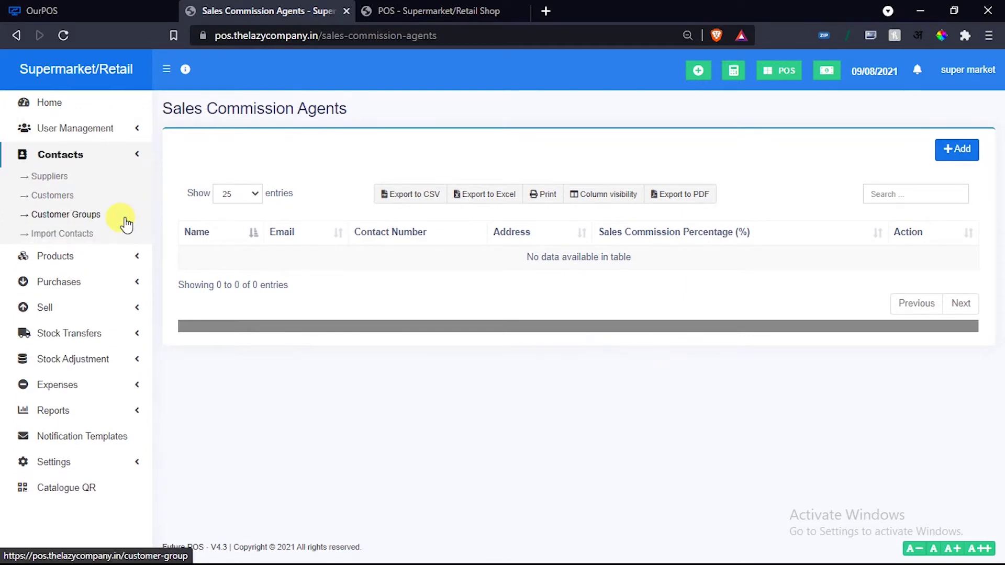
{"action": "left_click", "coordinate": [50, 183]}
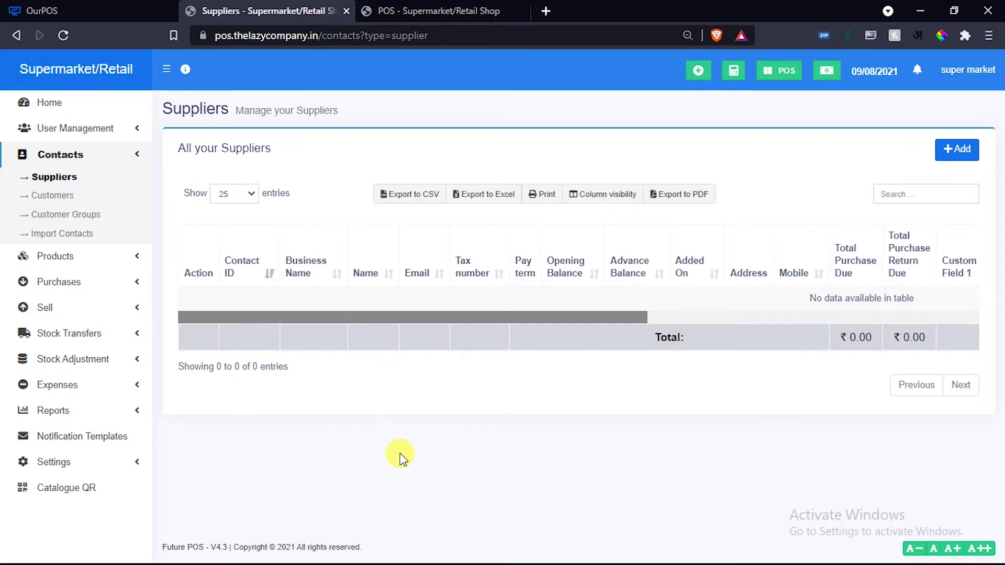
Start a new supplier contact, toggling its type between Individual and Business before settling on Individual.
{"action": "left_click_drag", "start_coordinate": [353, 318], "coordinate": [582, 320]}
{"action": "left_click", "coordinate": [957, 150]}
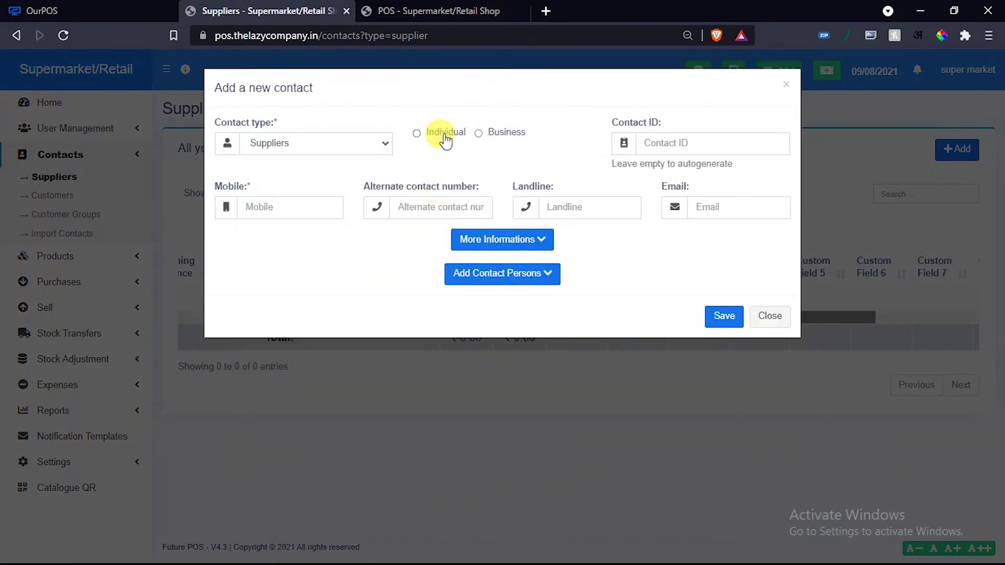
{"action": "left_click", "coordinate": [444, 139]}
{"action": "left_click", "coordinate": [494, 134]}
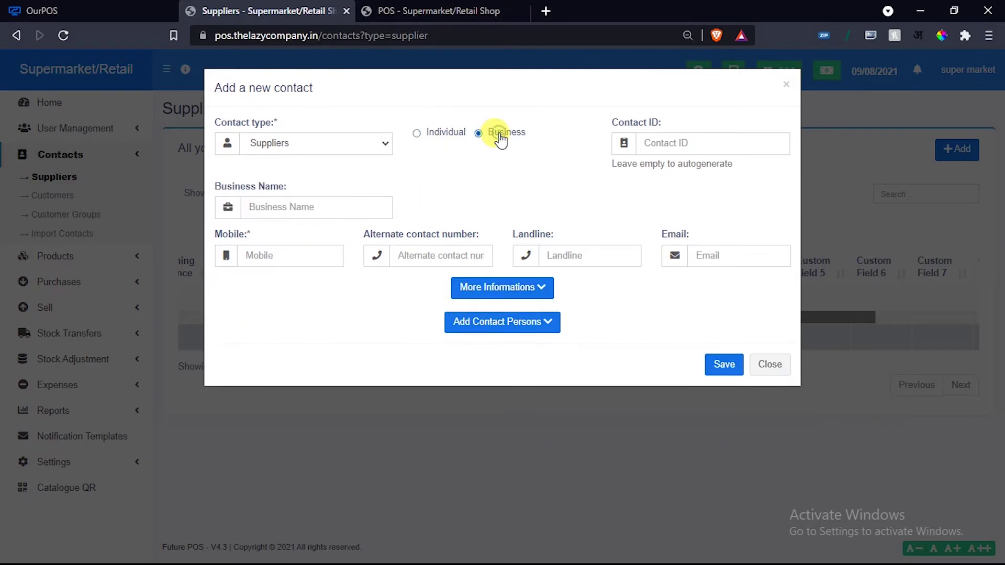
{"action": "left_click", "coordinate": [439, 137]}
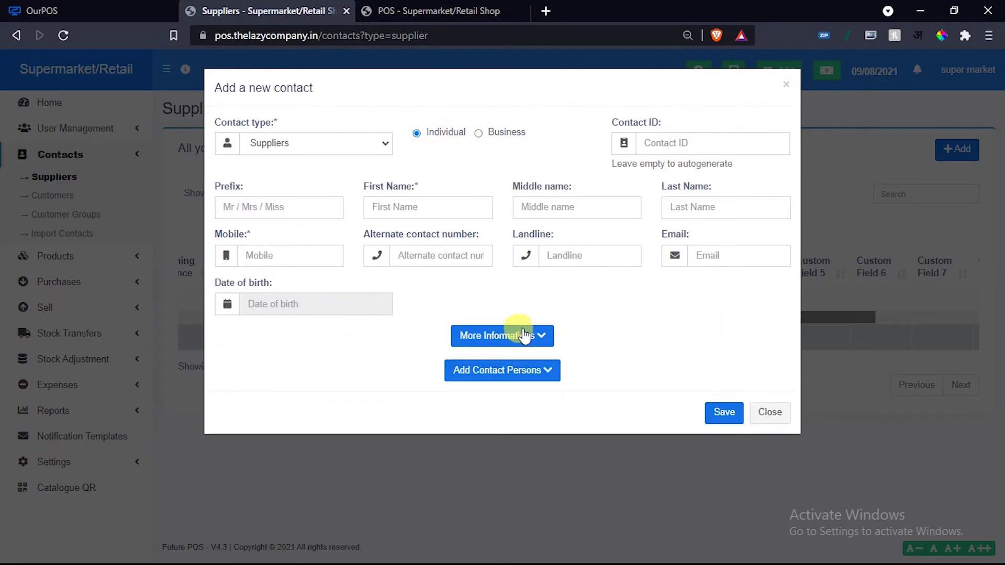
Reveal the More Informations fields, check Mobile and Email, close the form, and go to Notification Templates.
{"action": "left_click", "coordinate": [519, 335]}
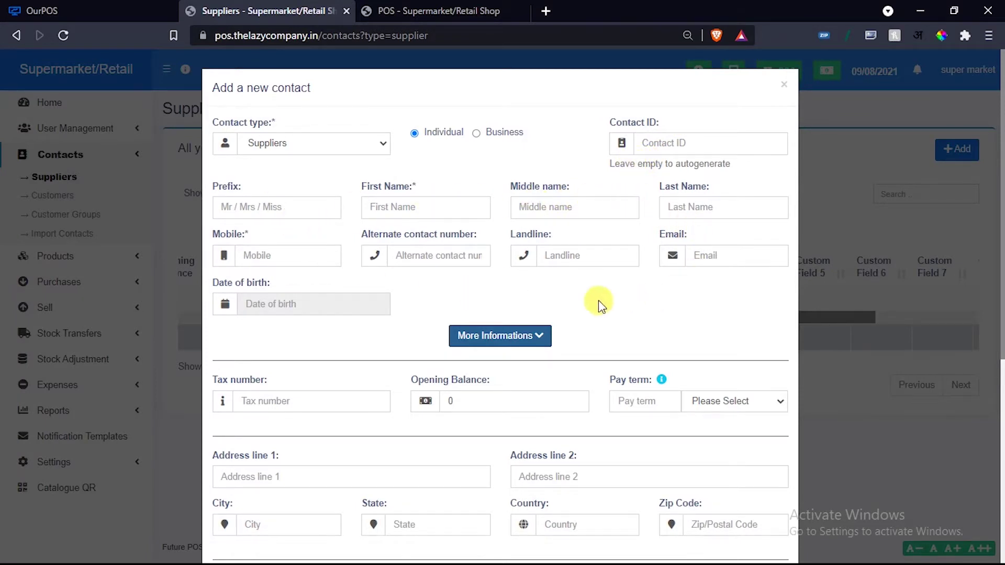
{"action": "left_click", "coordinate": [282, 255]}
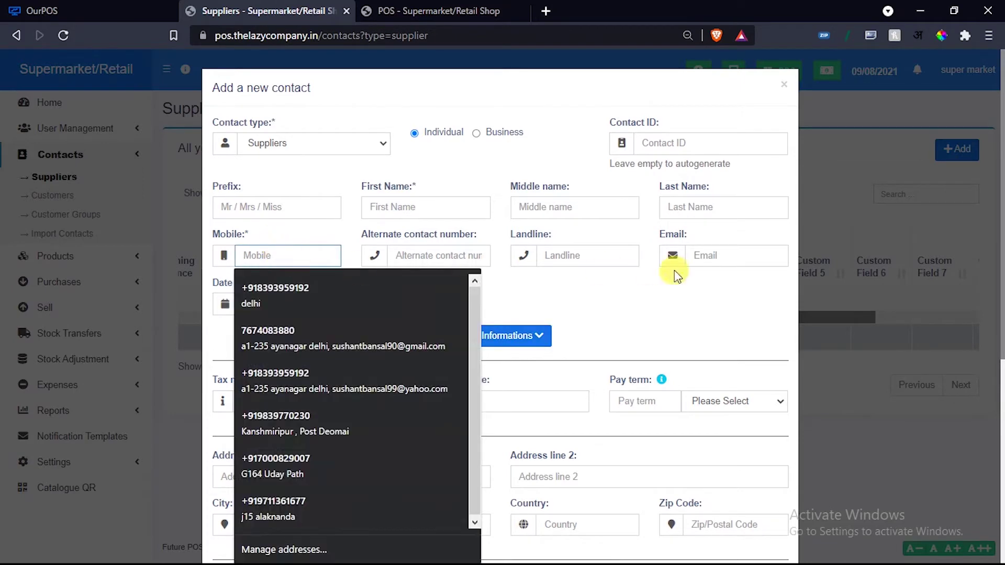
{"action": "left_click", "coordinate": [717, 255]}
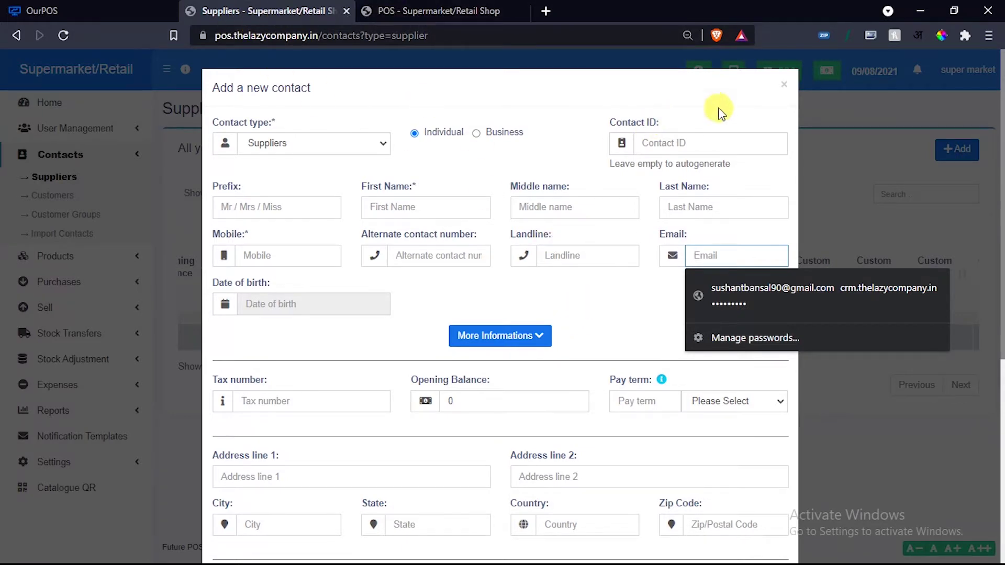
{"action": "left_click", "coordinate": [784, 85]}
{"action": "left_click", "coordinate": [113, 435]}
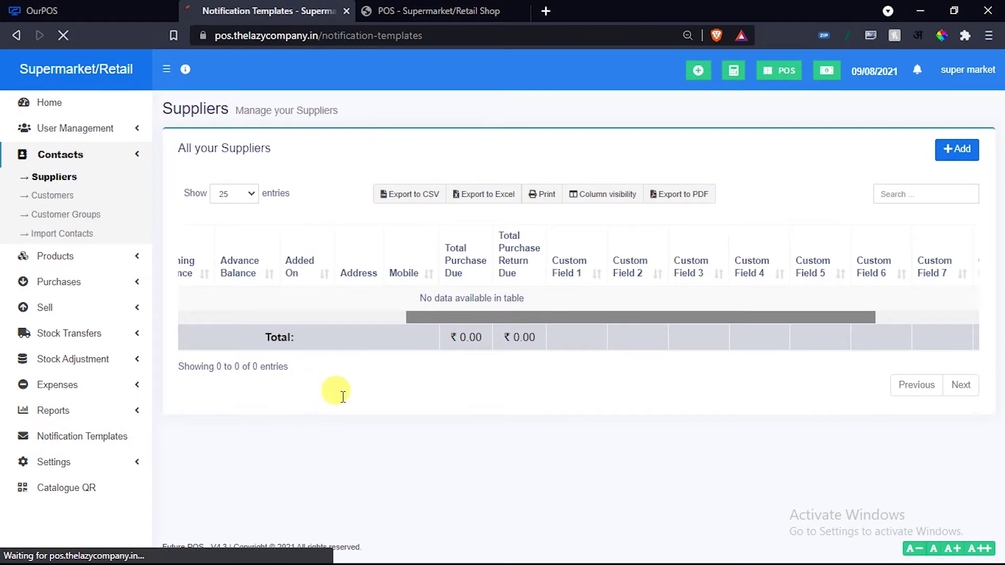
View the Payment Paid, Items Received and Items Pending supplier notification templates.
{"action": "scroll", "coordinate": [375, 338], "scroll_direction": "down", "scroll_amount": 15}
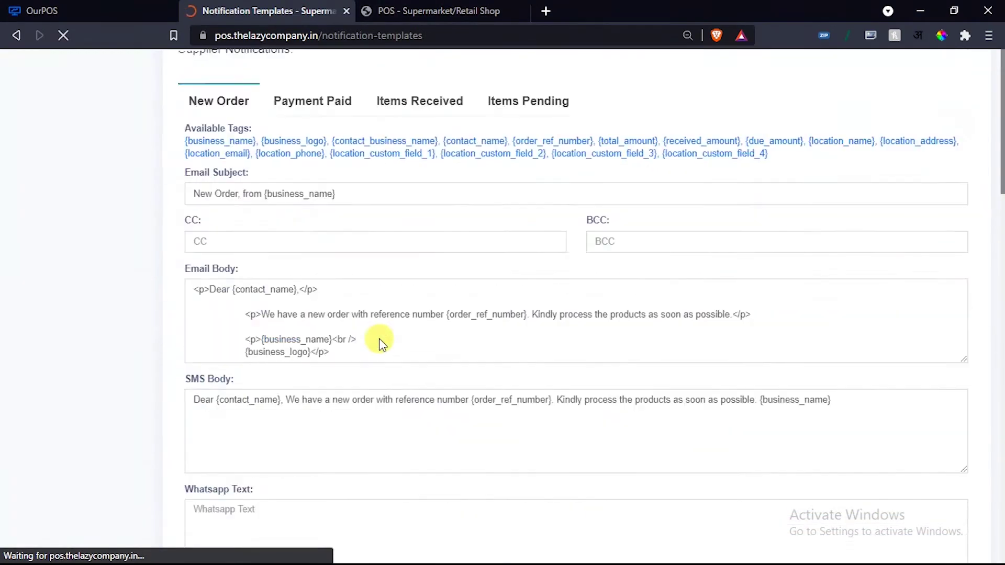
{"action": "scroll", "coordinate": [387, 336], "scroll_direction": "up", "scroll_amount": 2}
{"action": "scroll", "coordinate": [251, 220], "scroll_direction": "up", "scroll_amount": 5}
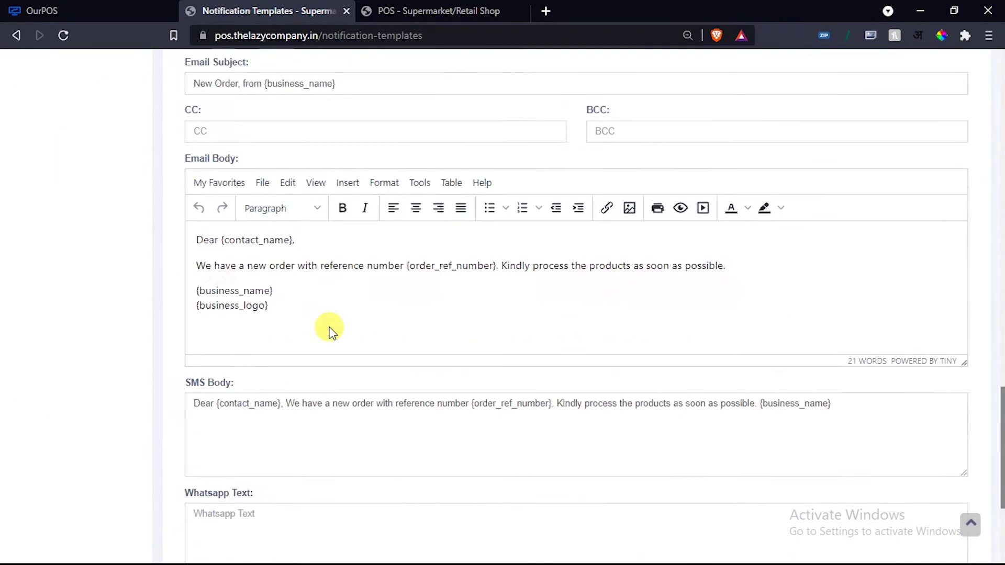
{"action": "scroll", "coordinate": [329, 328], "scroll_direction": "up", "scroll_amount": 1}
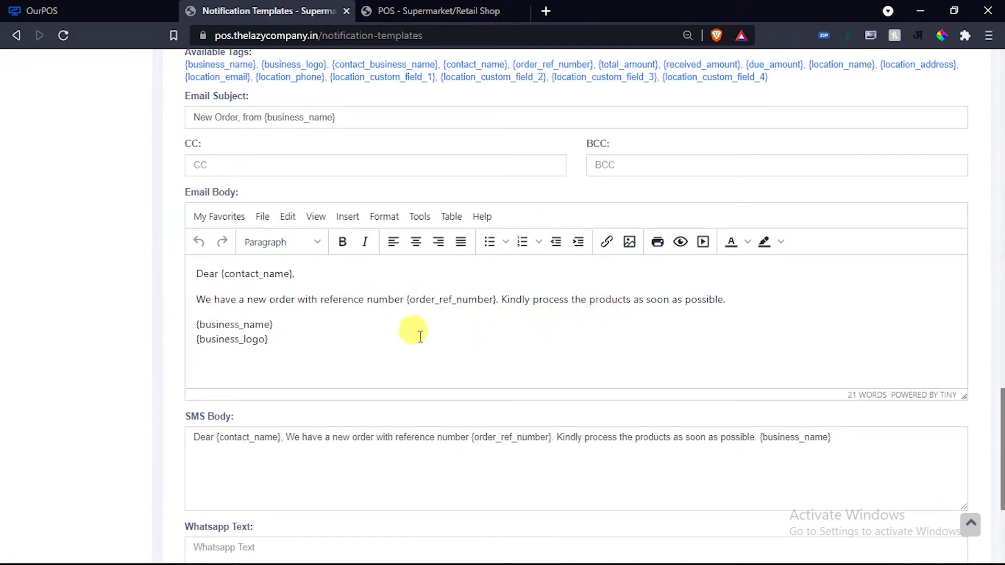
{"action": "scroll", "coordinate": [423, 351], "scroll_direction": "up", "scroll_amount": 4}
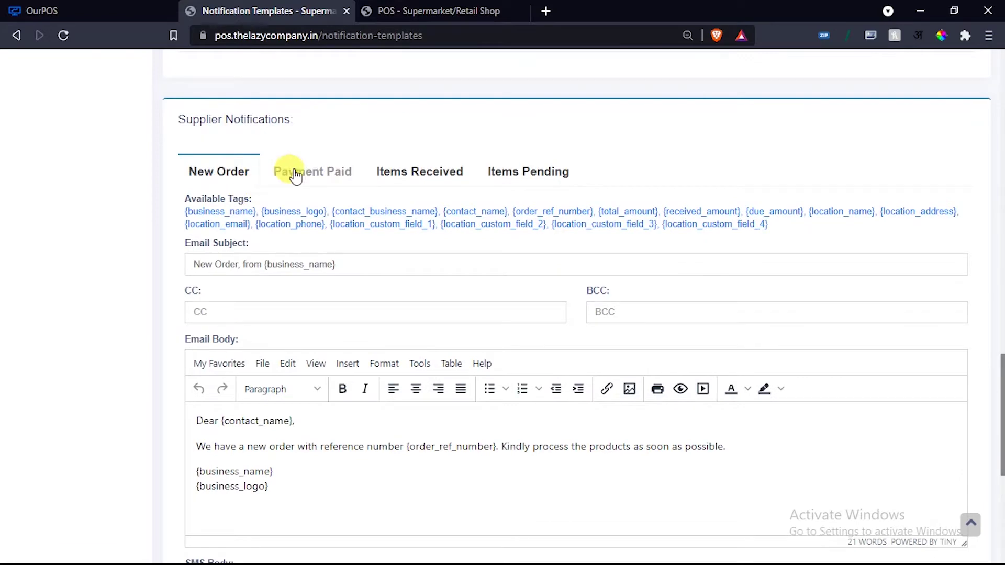
{"action": "left_click", "coordinate": [296, 176]}
{"action": "left_click", "coordinate": [419, 176]}
{"action": "left_click", "coordinate": [505, 175]}
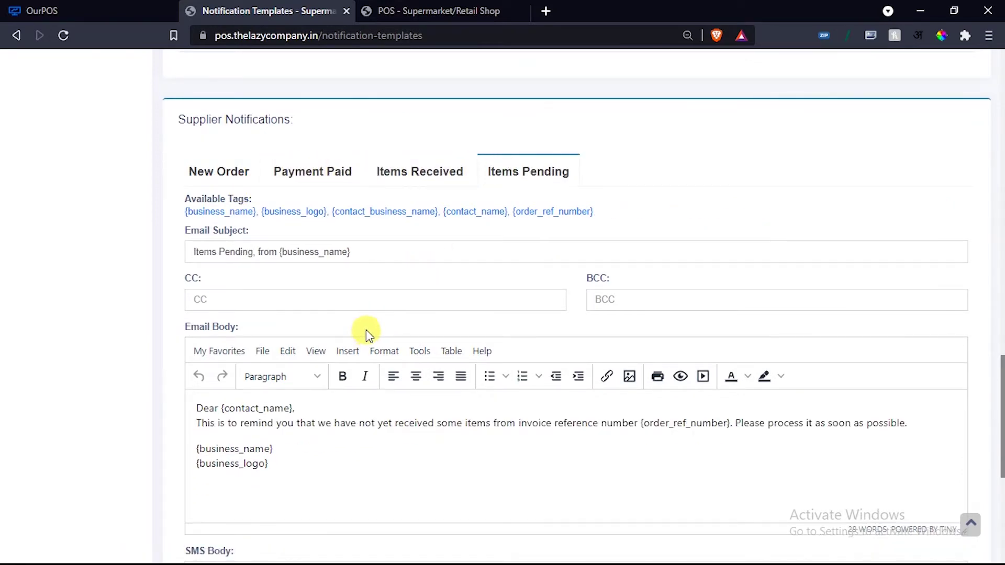
{"action": "scroll", "coordinate": [365, 330], "scroll_direction": "down", "scroll_amount": 4}
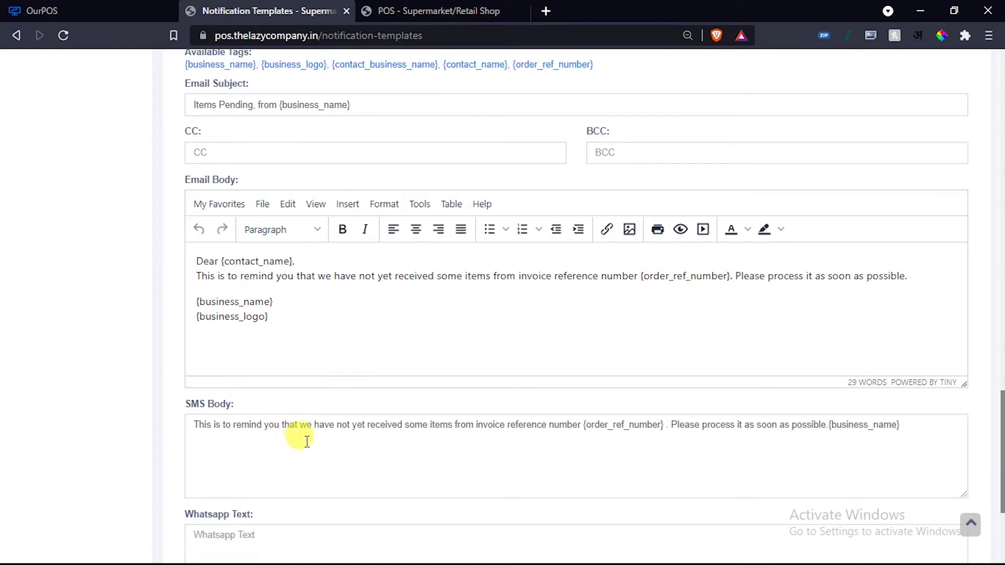
{"action": "scroll", "coordinate": [382, 386], "scroll_direction": "up", "scroll_amount": 20}
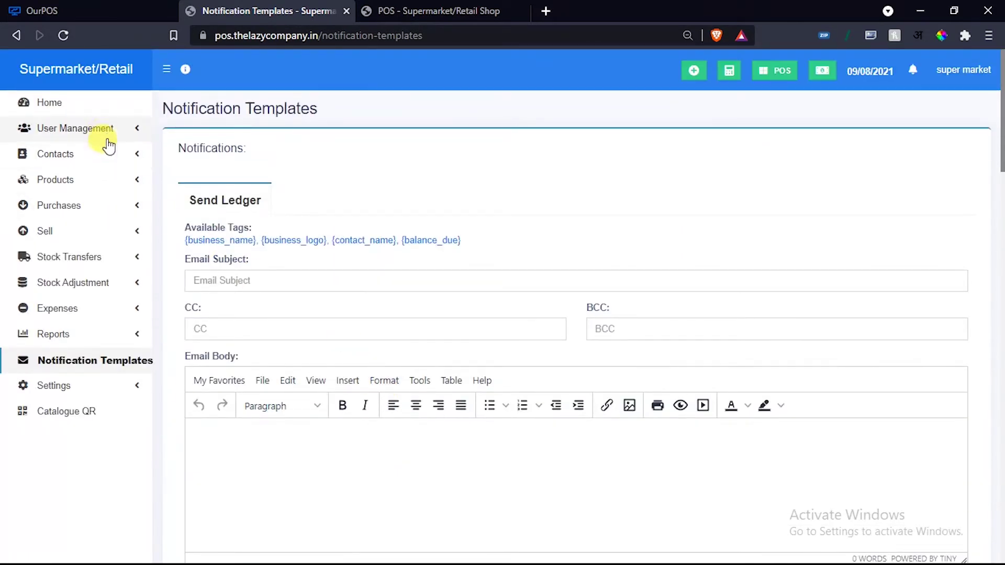
Start an Individual supplier contact with prefix 'mr', autofilling name, mobile and email from a saved entry.
{"action": "left_click", "coordinate": [99, 134]}
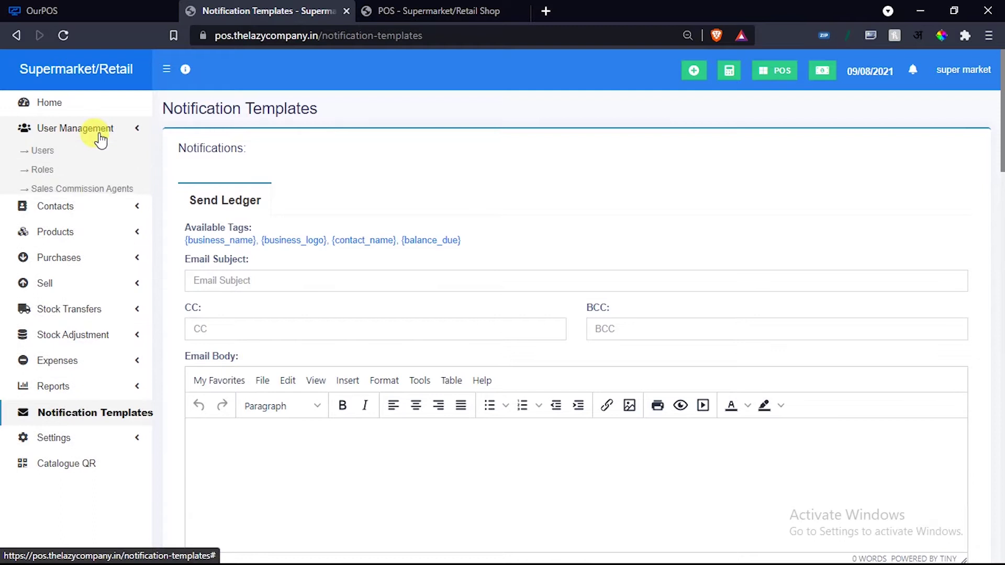
{"action": "left_click", "coordinate": [99, 206]}
{"action": "left_click", "coordinate": [39, 177]}
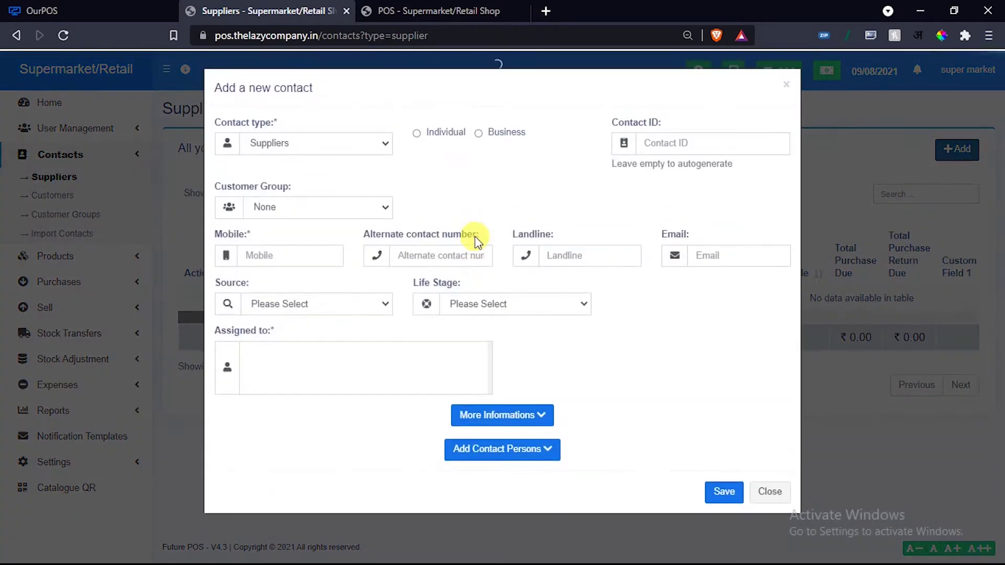
{"action": "left_click", "coordinate": [438, 133]}
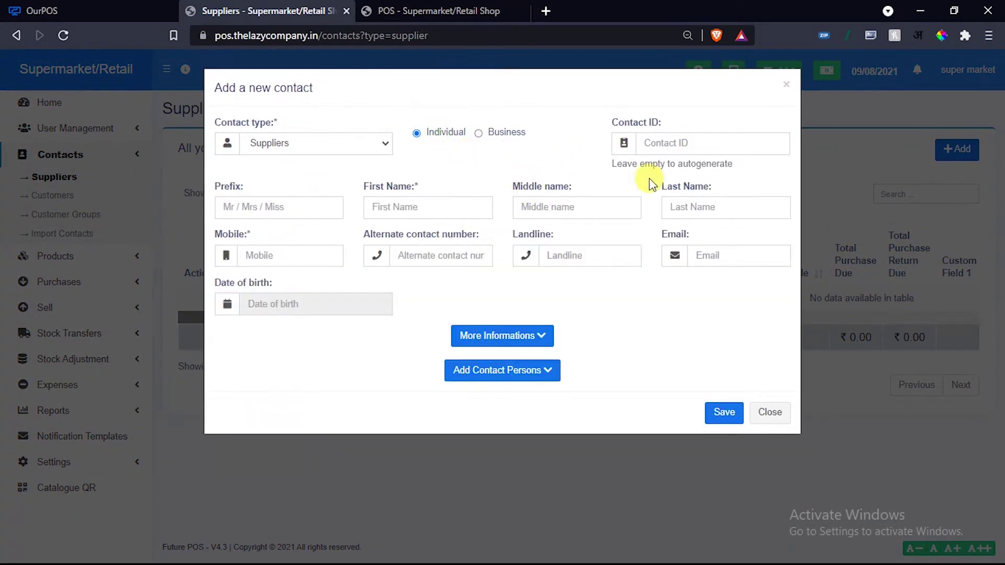
{"action": "left_click", "coordinate": [283, 208]}
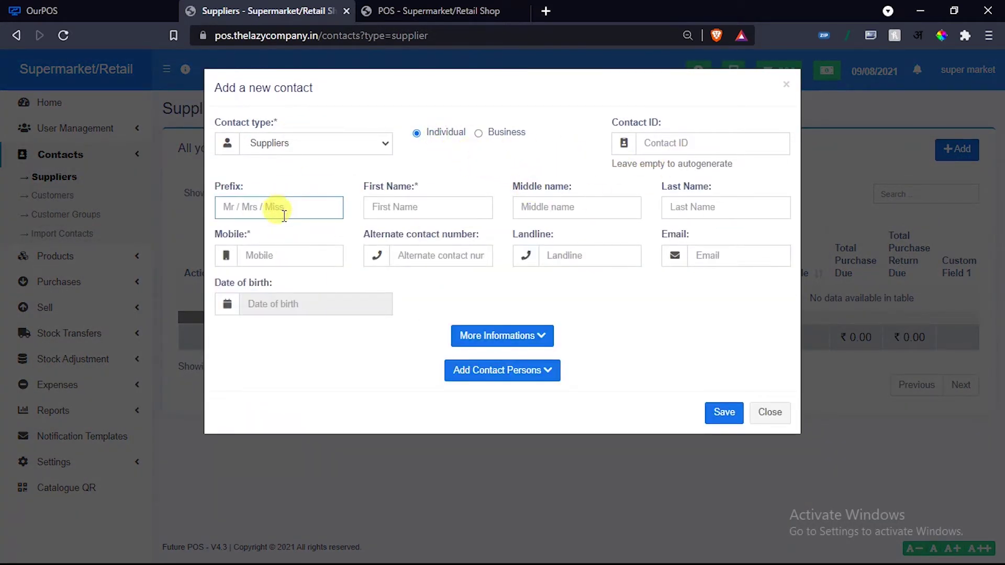
{"action": "type", "text": "mr"}
{"action": "left_click", "coordinate": [408, 205]}
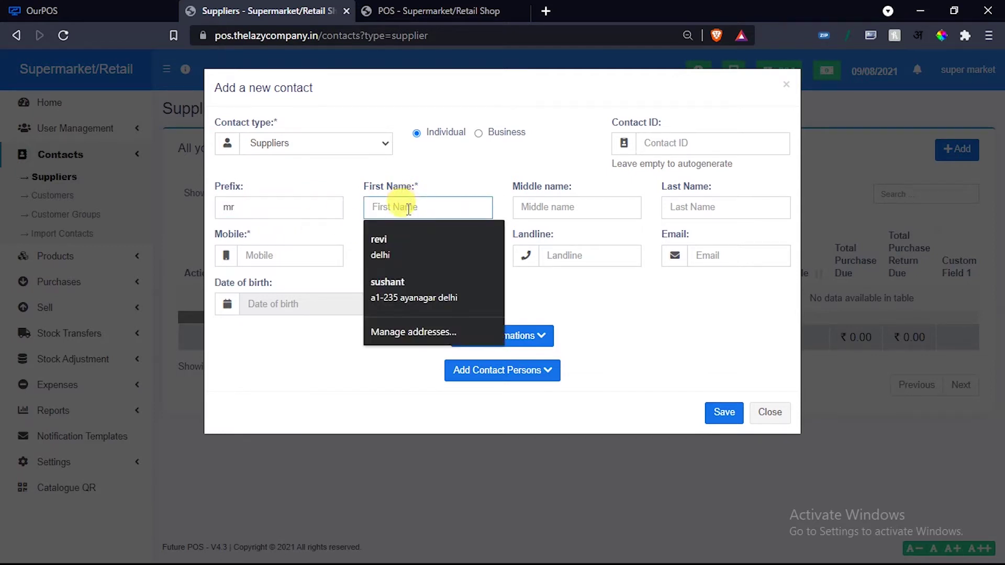
{"action": "left_click", "coordinate": [390, 244]}
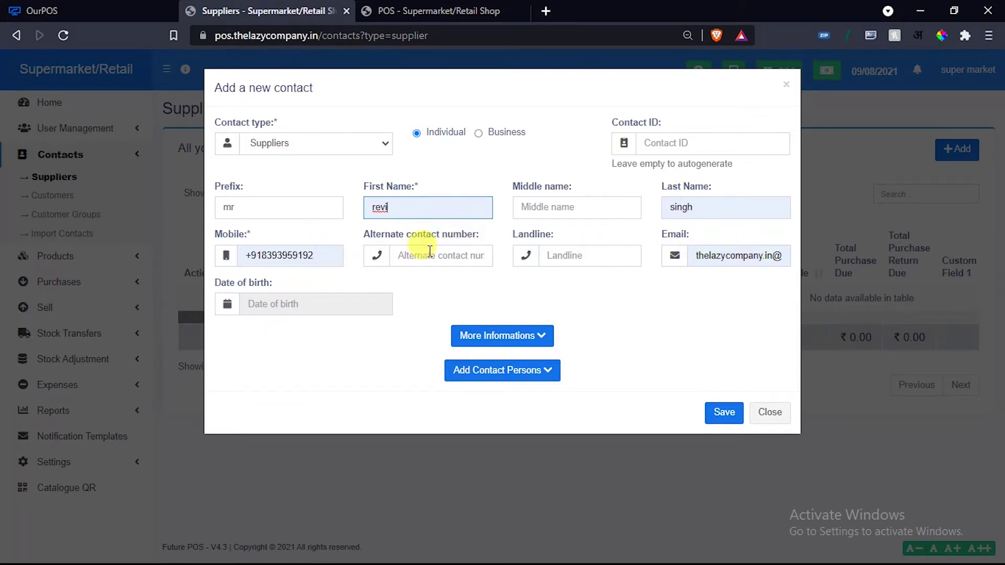
Replace the autofilled mobile number and email address with newly typed values.
{"action": "left_click", "coordinate": [322, 257]}
{"action": "double_click", "coordinate": [294, 257]}
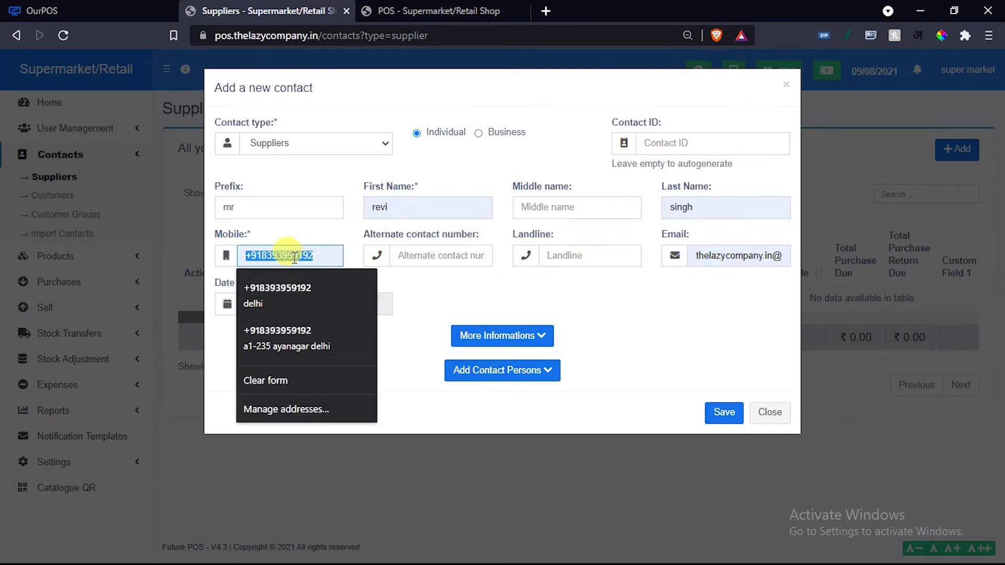
{"action": "type", "text": "67667"}
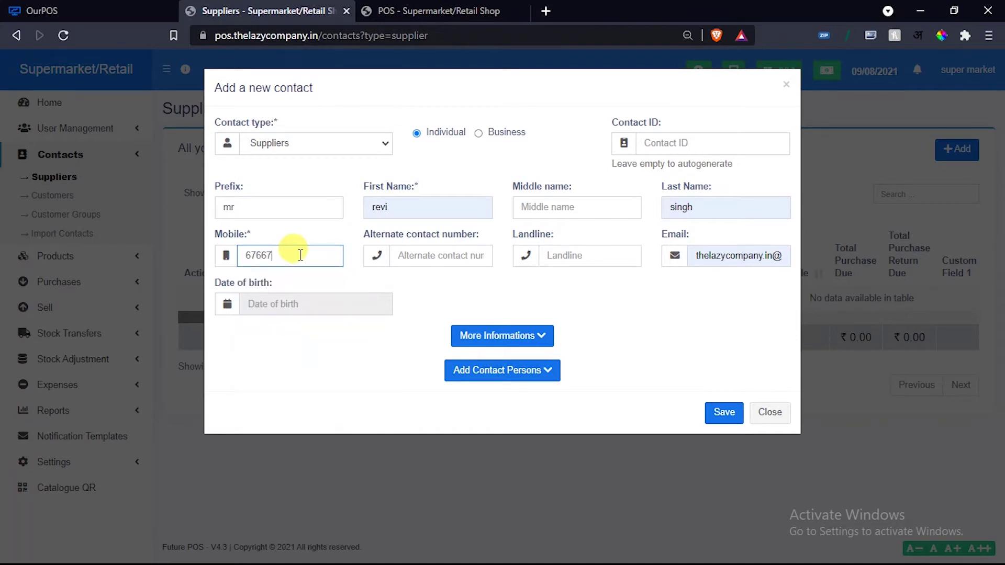
{"action": "type", "text": "6767"}
{"action": "left_click", "coordinate": [735, 257]}
{"action": "double_click", "coordinate": [735, 258]}
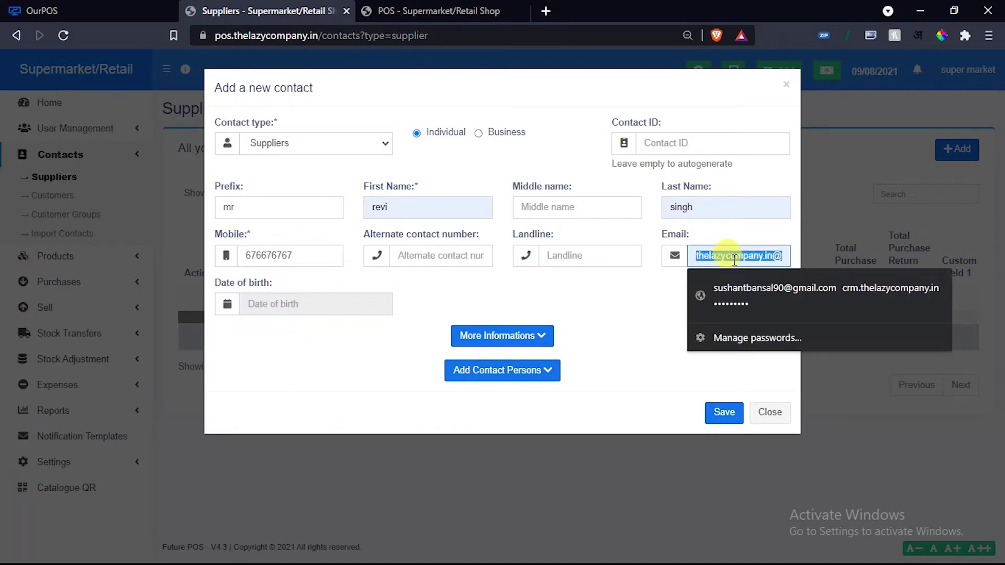
{"action": "key", "text": "BackSpace"}
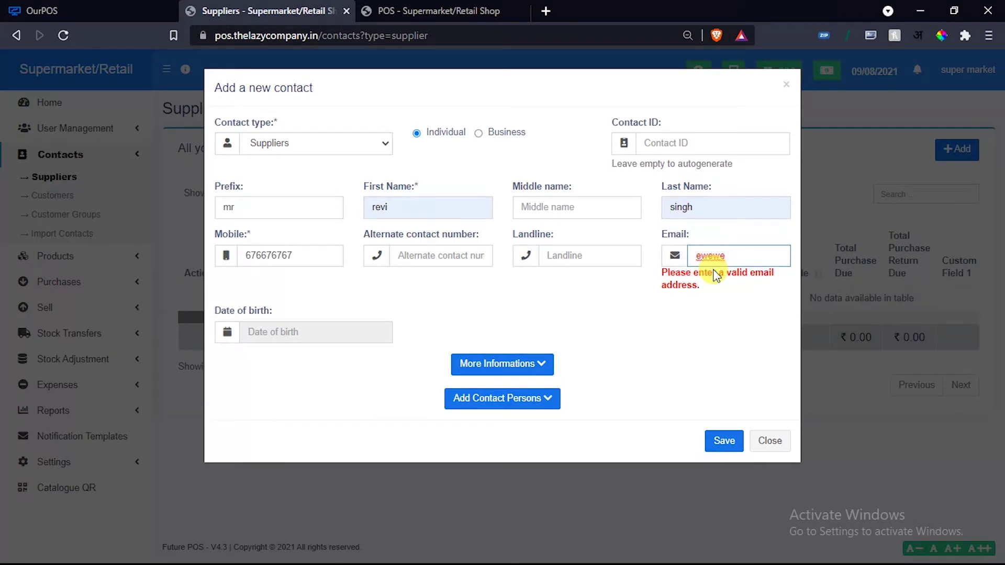
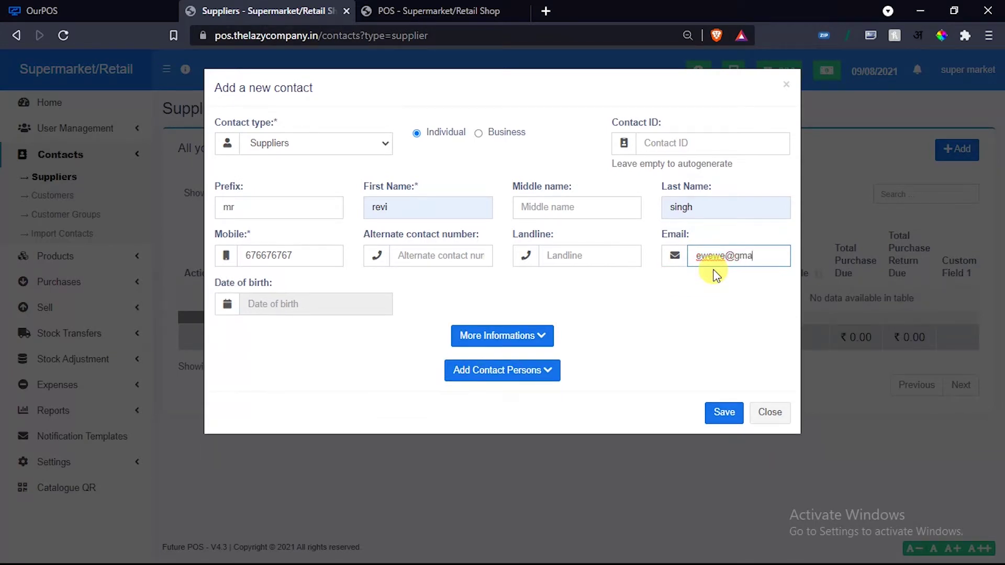
Expand the tax, balance and address fields, checking Opening Balance and leaving the pay term unit unchanged.
{"action": "left_click", "coordinate": [515, 335]}
{"action": "scroll", "coordinate": [521, 338], "scroll_direction": "down", "scroll_amount": 3}
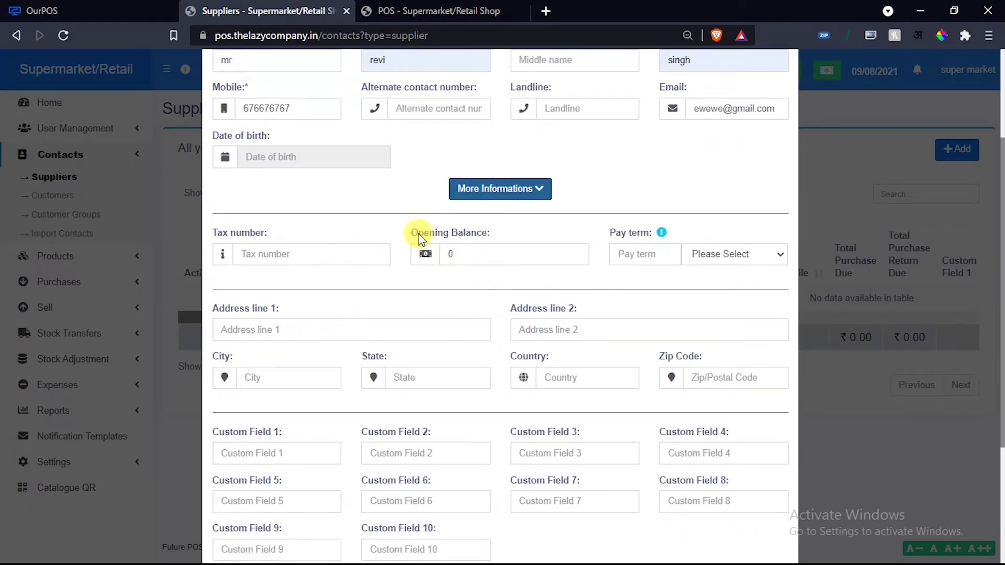
{"action": "left_click_drag", "start_coordinate": [412, 232], "coordinate": [497, 234]}
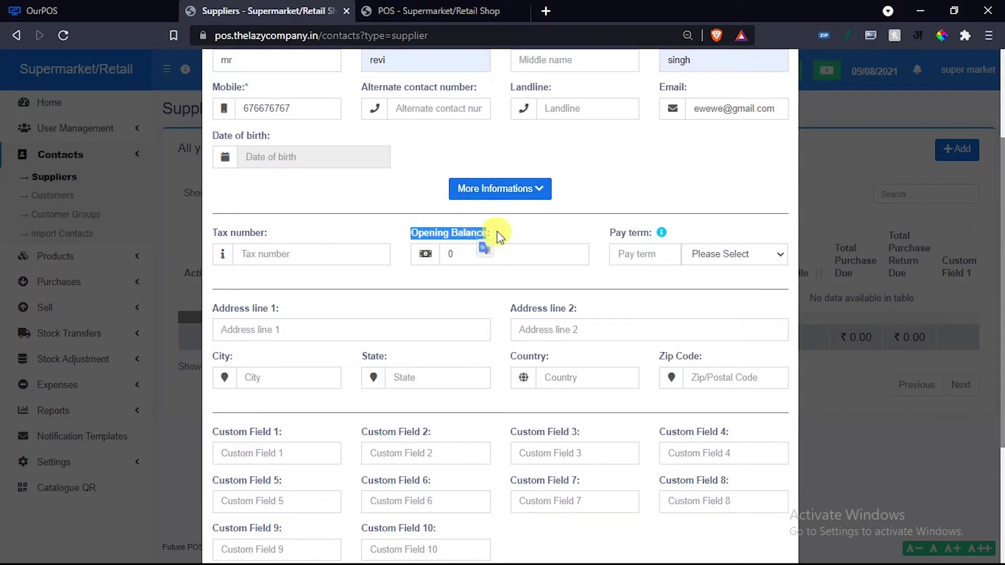
{"action": "left_click", "coordinate": [497, 233]}
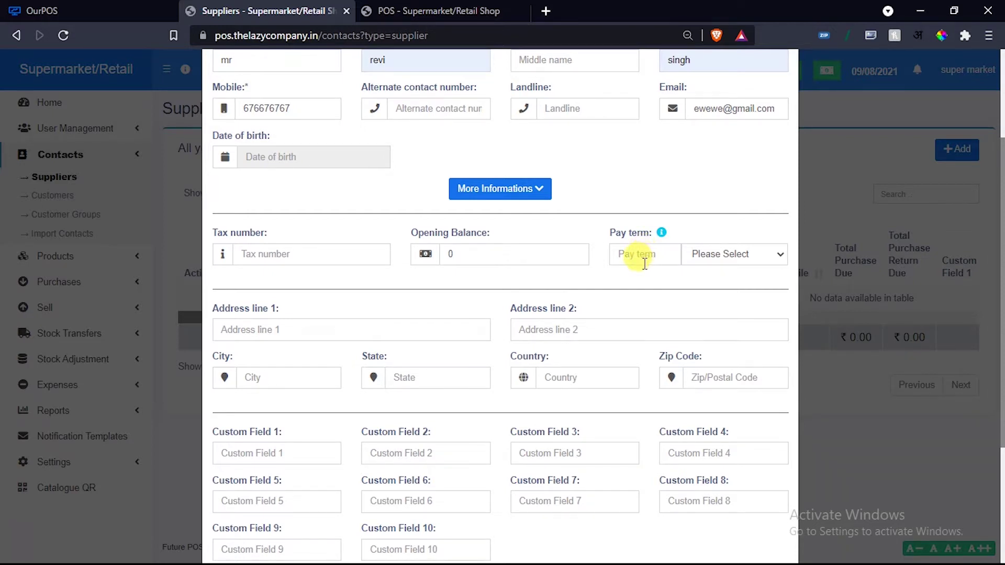
{"action": "left_click", "coordinate": [716, 257]}
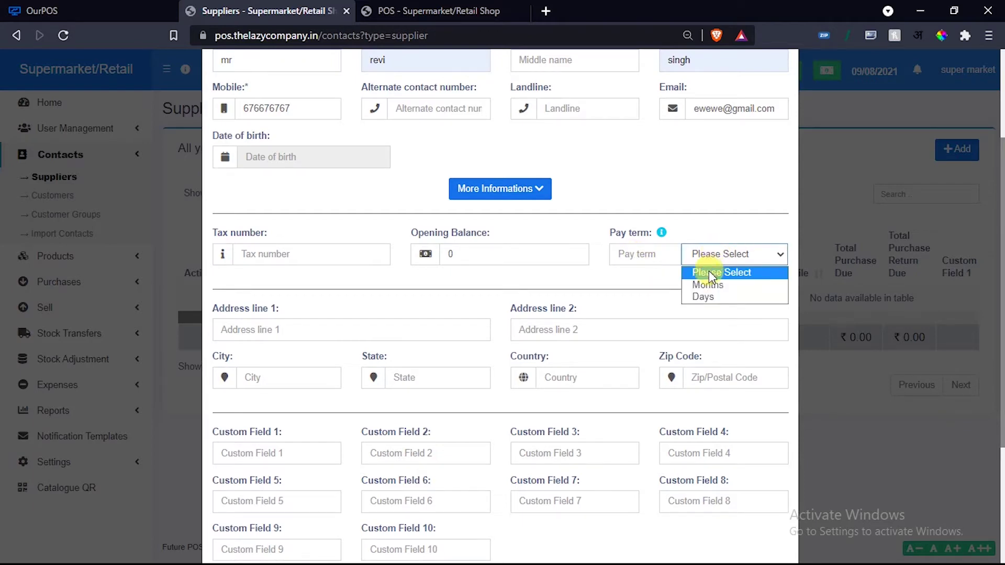
{"action": "left_click", "coordinate": [634, 273]}
Inspect the contact's Custom Field 1 field, leaving it empty.
{"action": "scroll", "coordinate": [398, 168], "scroll_direction": "down", "scroll_amount": 3}
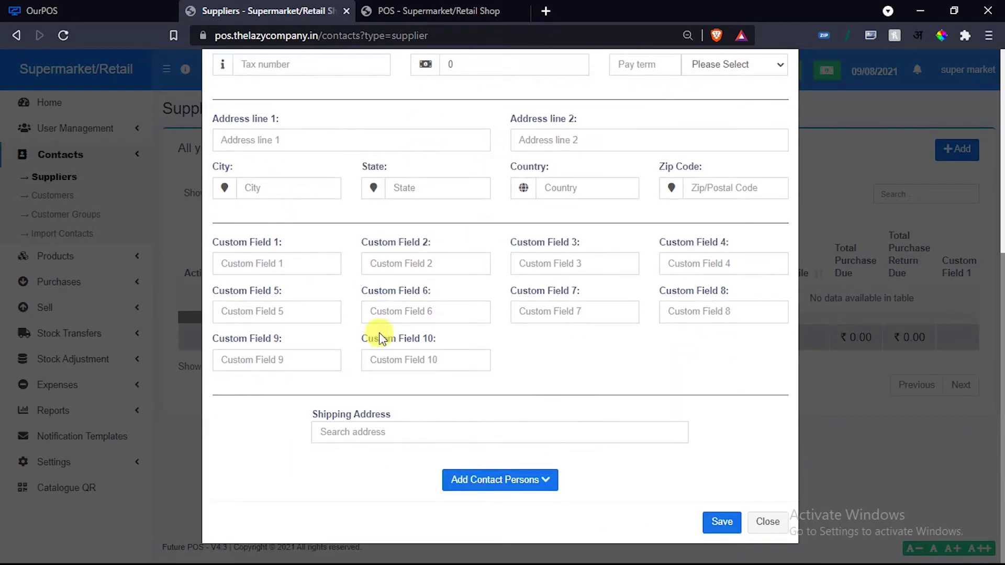
{"action": "left_click_drag", "start_coordinate": [218, 242], "coordinate": [295, 249]}
{"action": "left_click", "coordinate": [297, 249]}
{"action": "scroll", "coordinate": [409, 266], "scroll_direction": "up", "scroll_amount": 1}
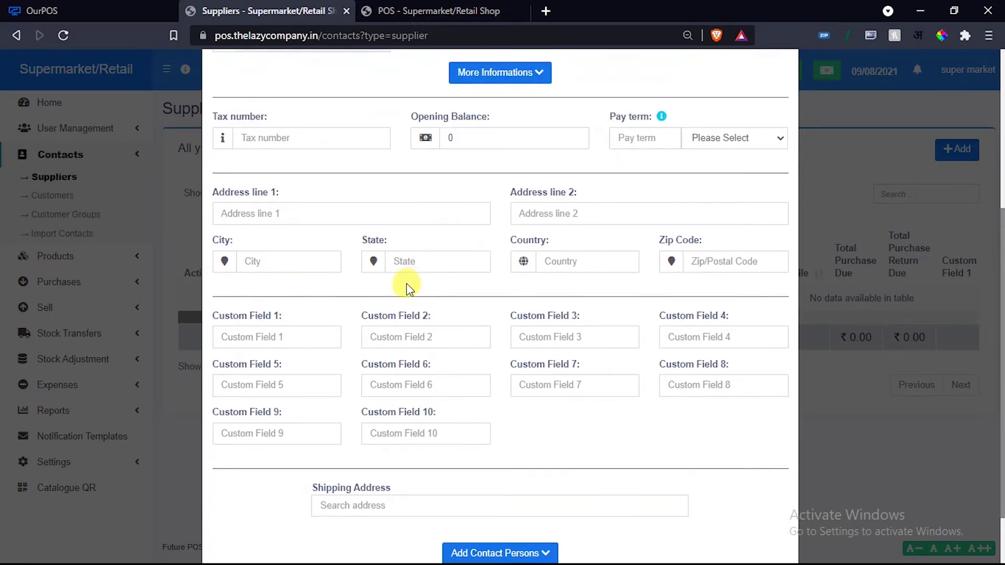
{"action": "scroll", "coordinate": [404, 291], "scroll_direction": "up", "scroll_amount": 5}
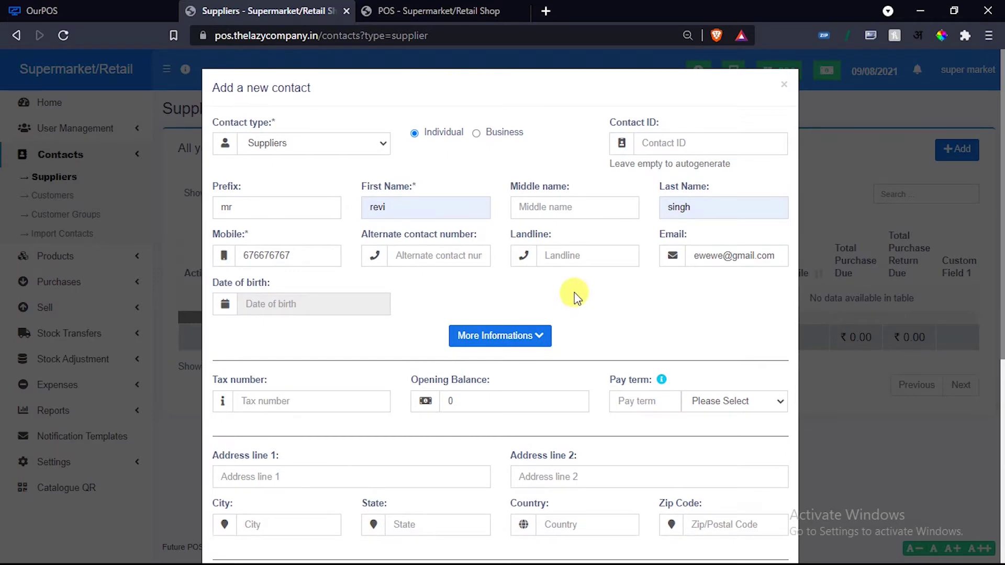
{"action": "scroll", "coordinate": [576, 295], "scroll_direction": "down", "scroll_amount": 6}
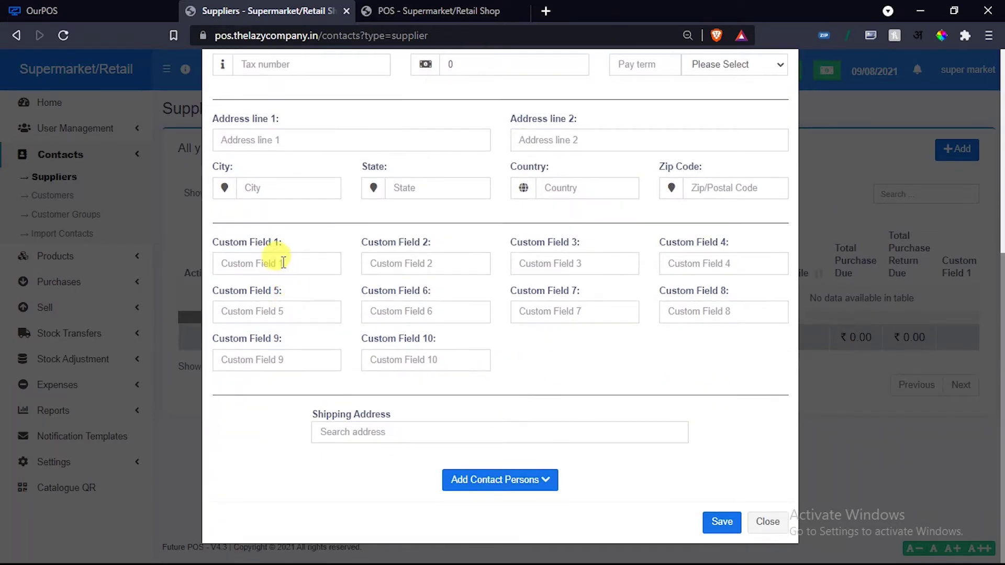
{"action": "left_click", "coordinate": [262, 265]}
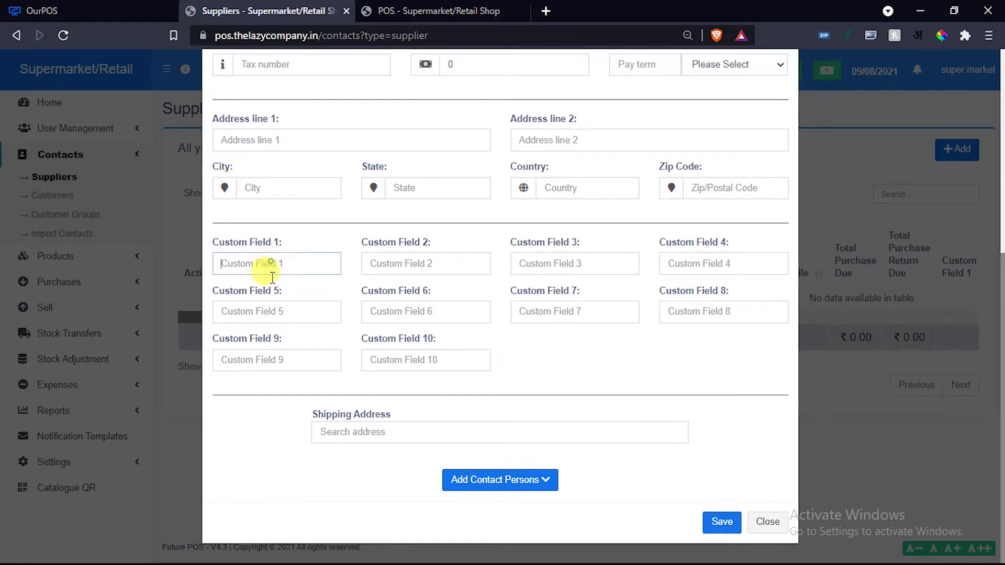
{"action": "left_click", "coordinate": [271, 306]}
{"action": "left_click_drag", "start_coordinate": [212, 243], "coordinate": [283, 244]}
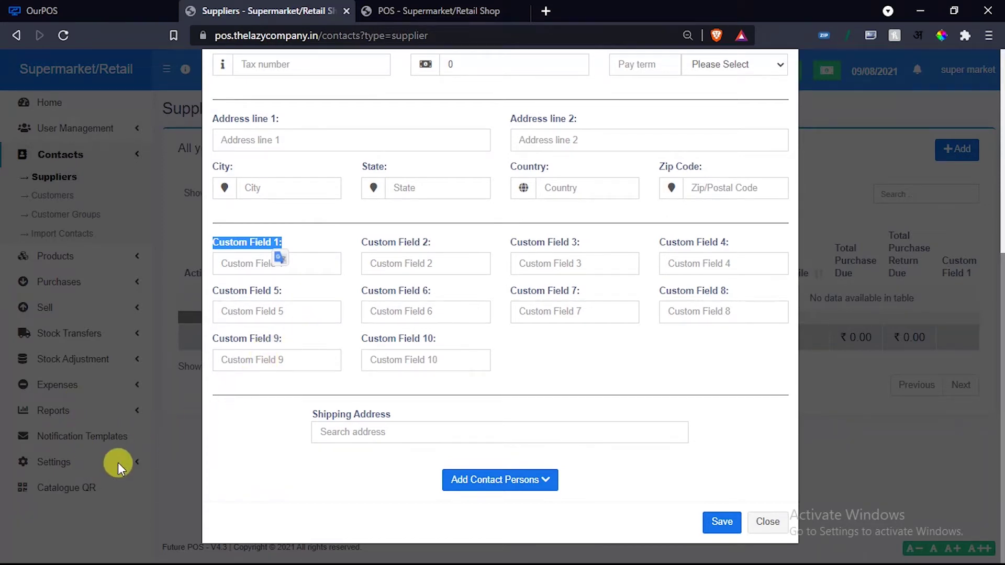
{"action": "left_click", "coordinate": [240, 249]}
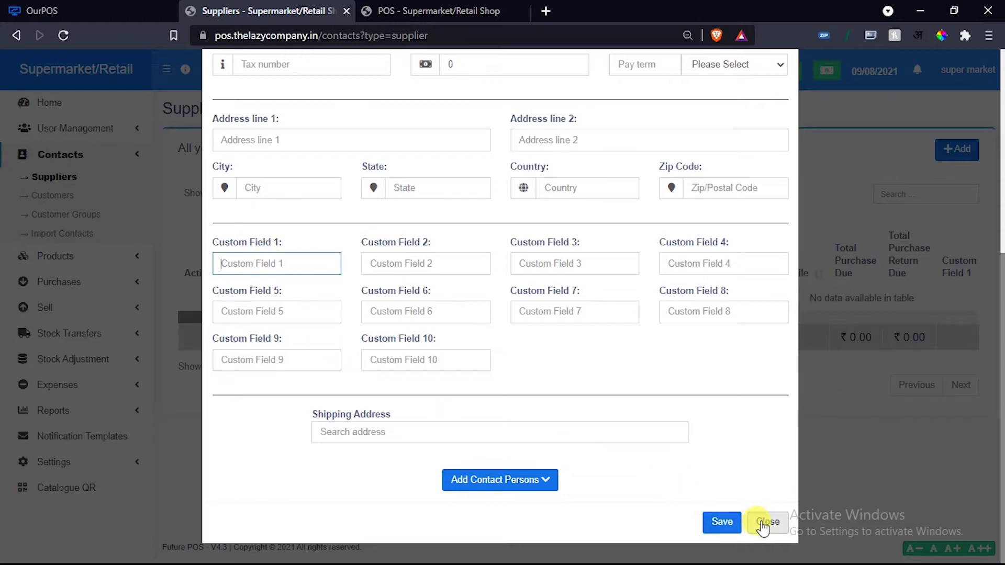
Save the new individual supplier contact.
{"action": "scroll", "coordinate": [633, 429], "scroll_direction": "up", "scroll_amount": 6}
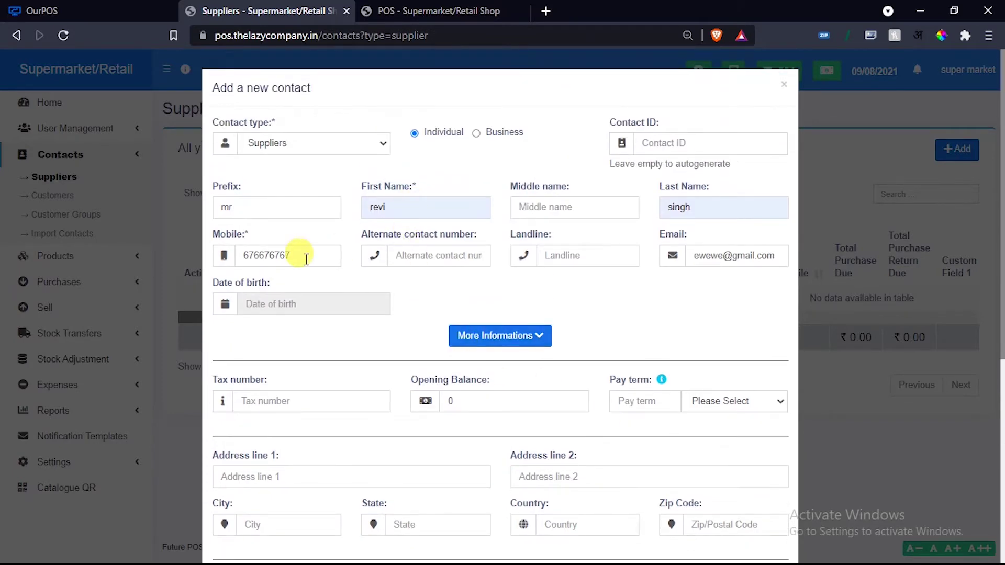
{"action": "scroll", "coordinate": [398, 310], "scroll_direction": "down", "scroll_amount": 6}
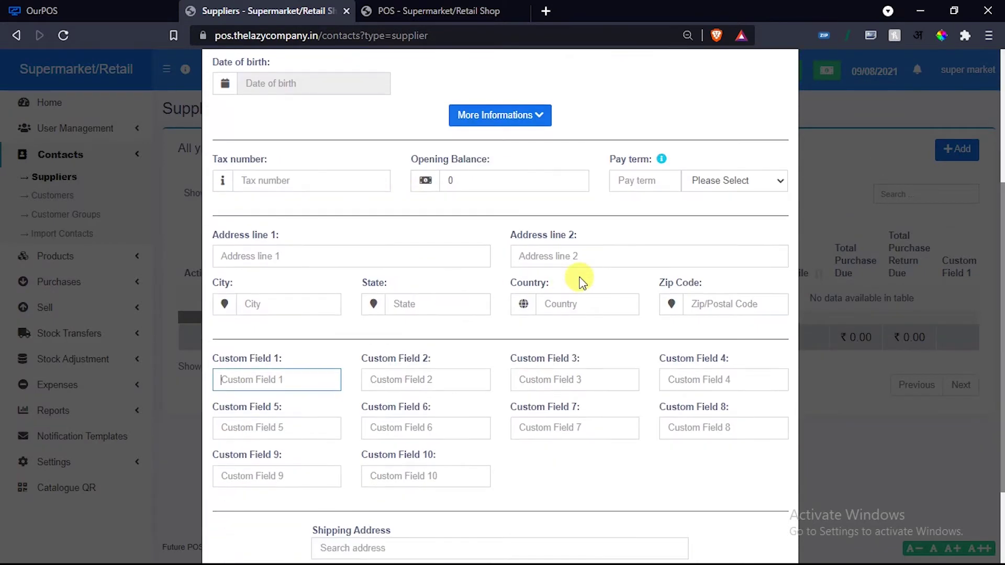
{"action": "left_click", "coordinate": [717, 520]}
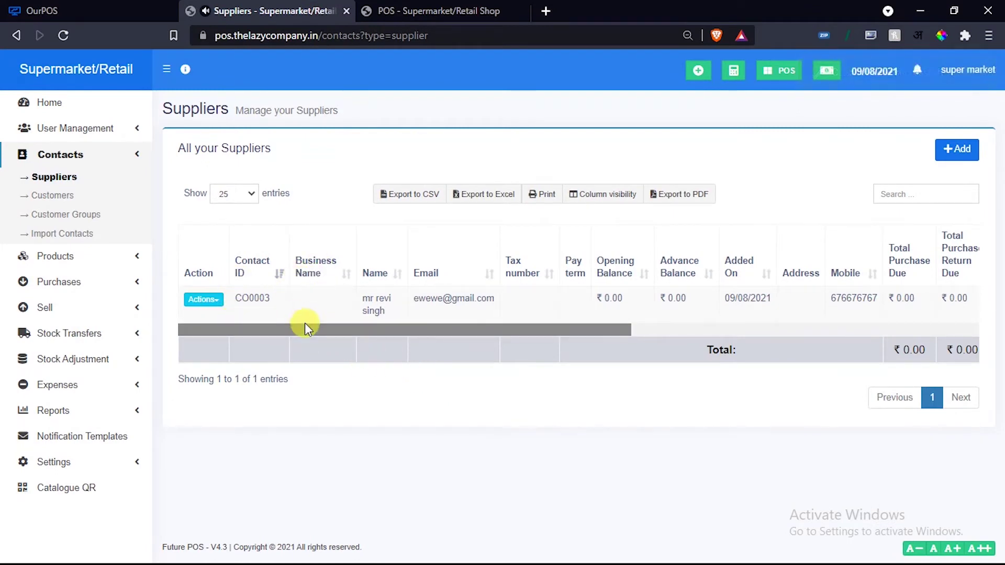
Scroll the suppliers table to its Custom Field columns, then open Contacts > Customers.
{"action": "left_click_drag", "start_coordinate": [303, 326], "coordinate": [717, 335]}
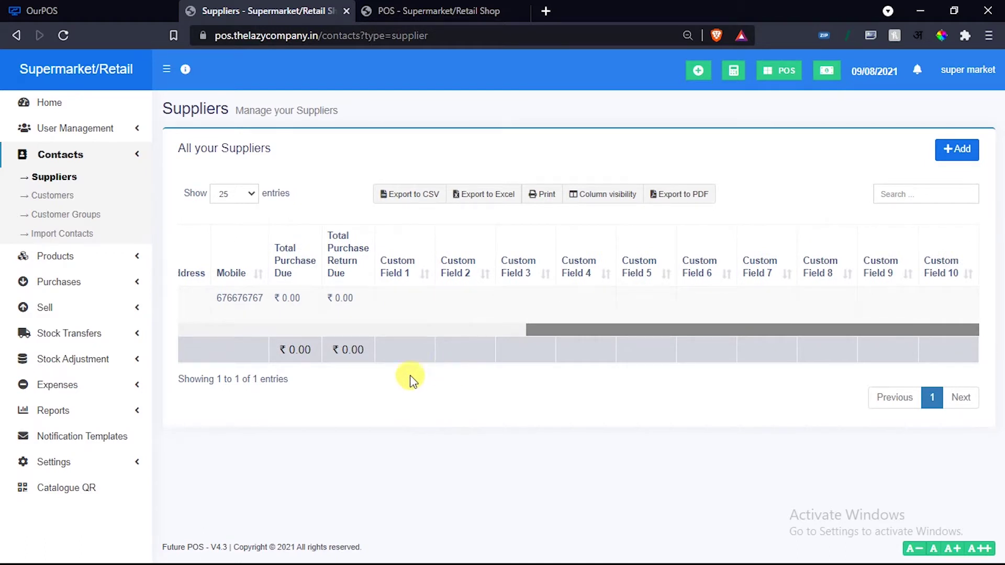
{"action": "left_click", "coordinate": [66, 199]}
{"action": "right_click", "coordinate": [67, 201]}
{"action": "left_click", "coordinate": [54, 197]}
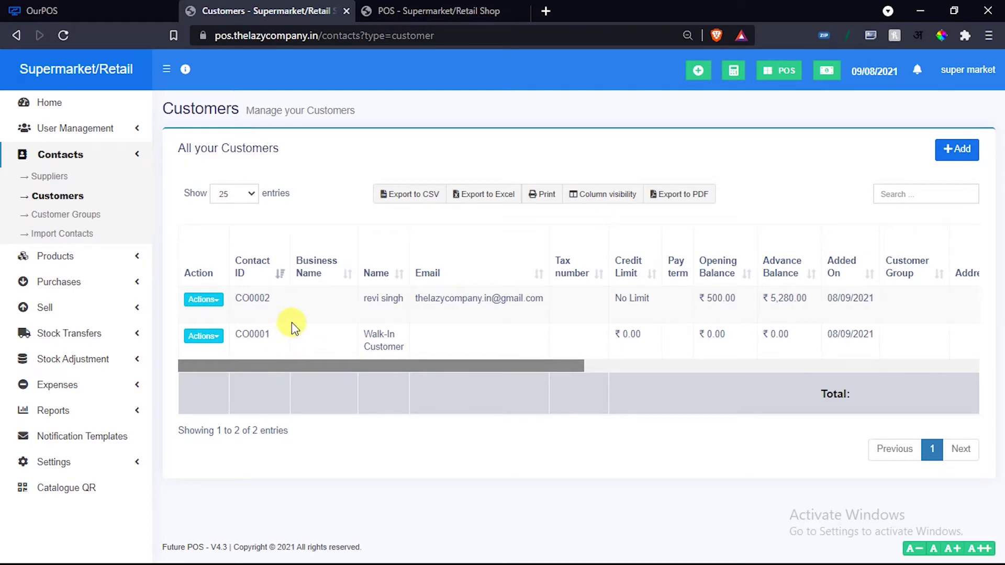
{"action": "left_click", "coordinate": [424, 11]}
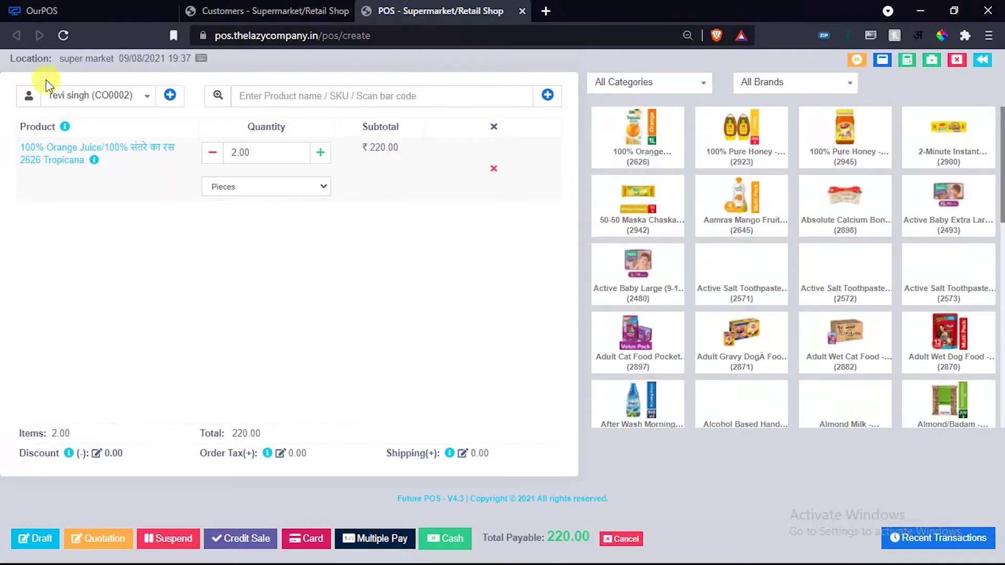
{"action": "left_click", "coordinate": [138, 98]}
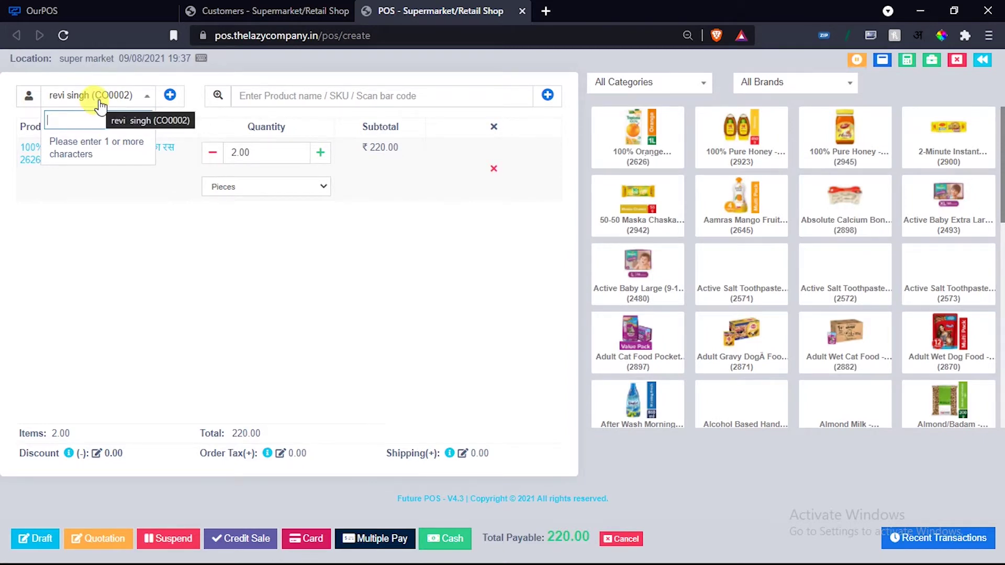
{"action": "left_click", "coordinate": [275, 13]}
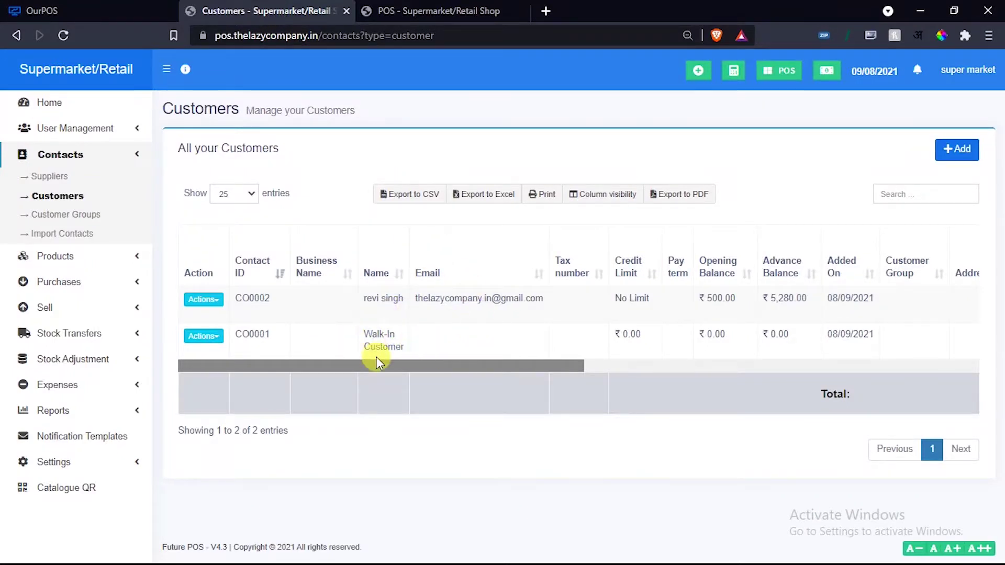
{"action": "left_click_drag", "start_coordinate": [356, 365], "coordinate": [319, 369]}
{"action": "left_click_drag", "start_coordinate": [400, 360], "coordinate": [500, 361]}
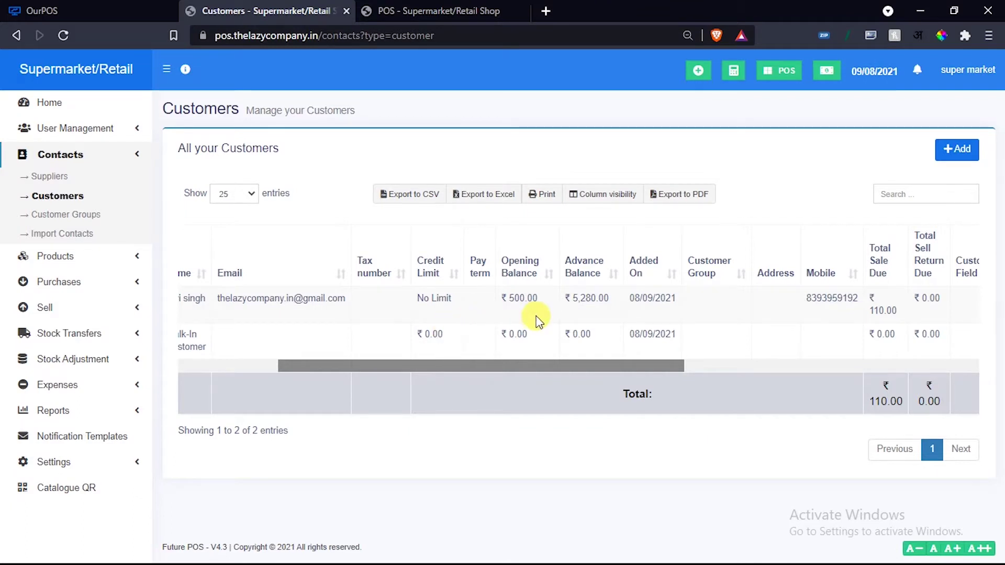
{"action": "left_click_drag", "start_coordinate": [495, 365], "coordinate": [547, 358]}
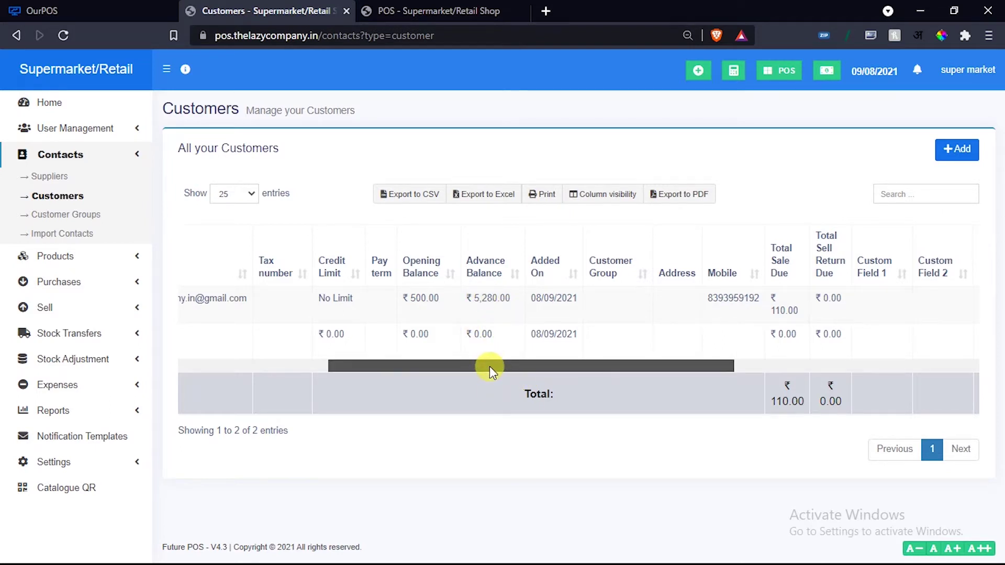
{"action": "left_click_drag", "start_coordinate": [489, 367], "coordinate": [325, 375]}
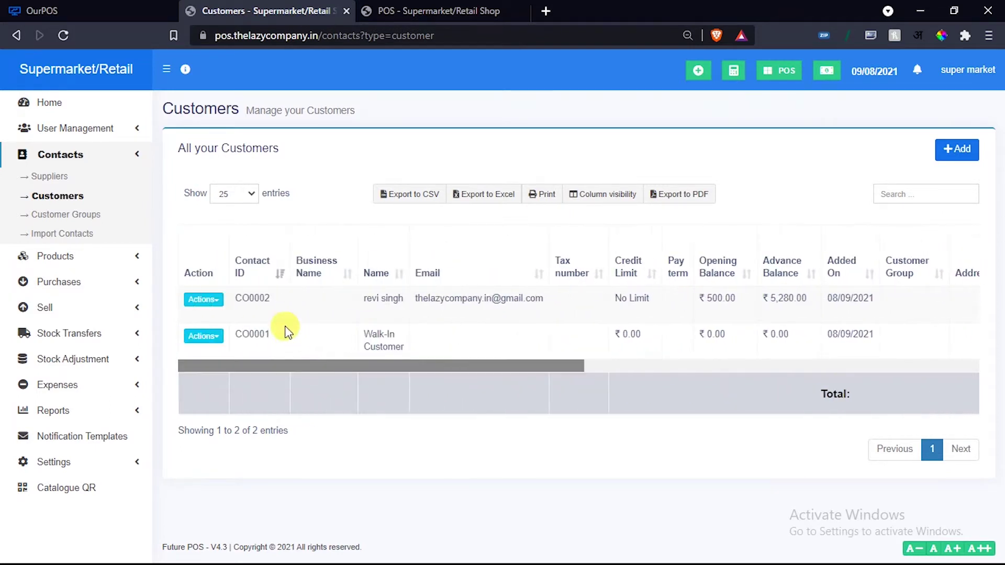
Record a 10000 payment for the first customer, bringing their advance balance to ₹15,170.00.
{"action": "left_click", "coordinate": [216, 303]}
{"action": "left_click", "coordinate": [224, 319]}
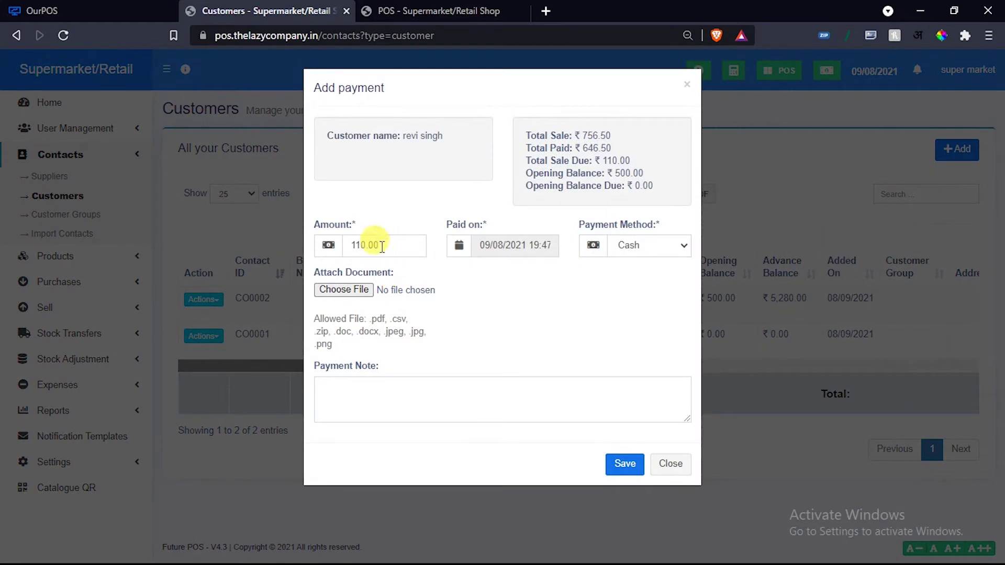
{"action": "left_click_drag", "start_coordinate": [375, 244], "coordinate": [330, 249]}
{"action": "type", "text": "10000"}
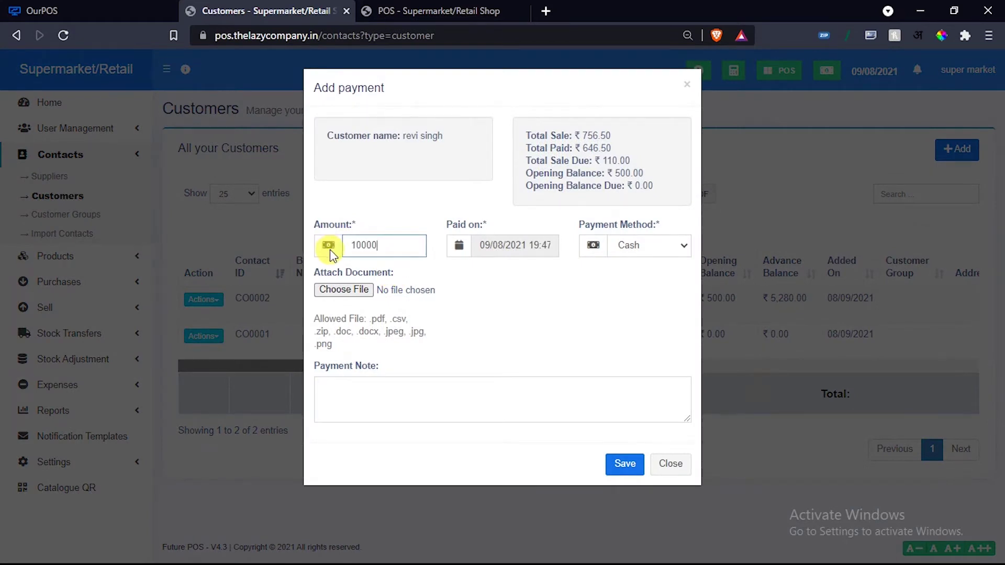
{"action": "left_click", "coordinate": [626, 464]}
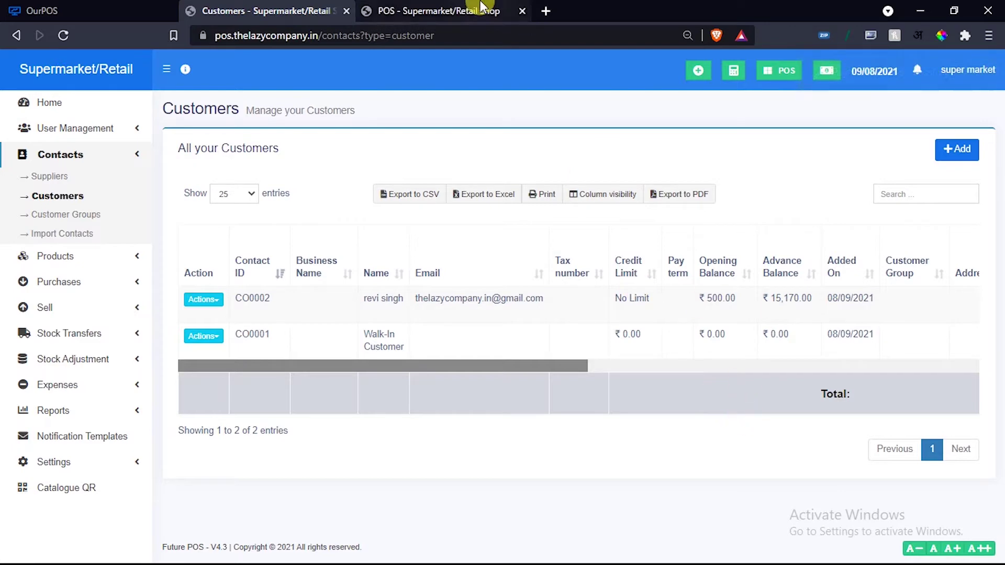
On the POS sale screen, add one more Orange Juice to make three.
{"action": "left_click", "coordinate": [460, 11]}
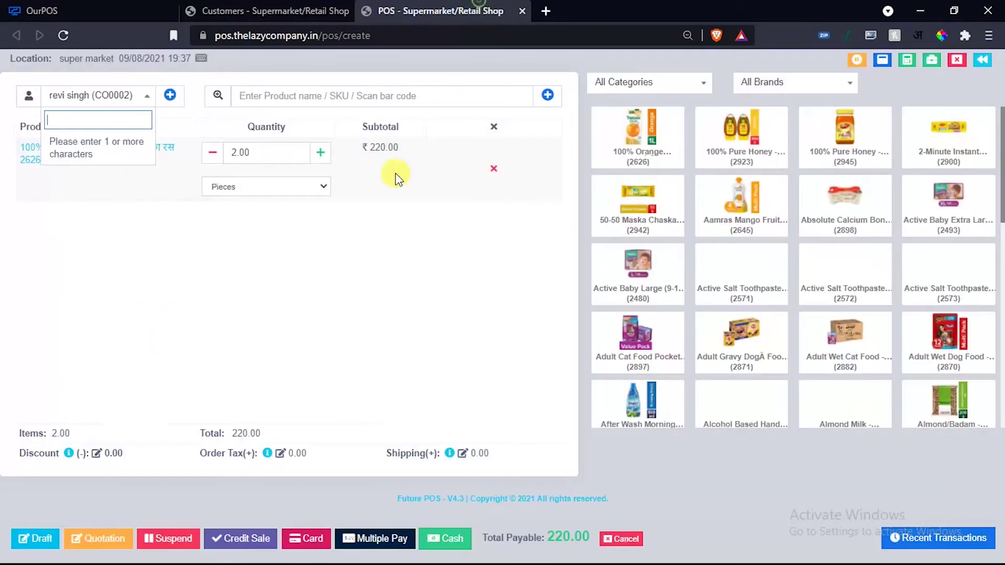
{"action": "left_click", "coordinate": [75, 98]}
{"action": "left_click", "coordinate": [638, 127]}
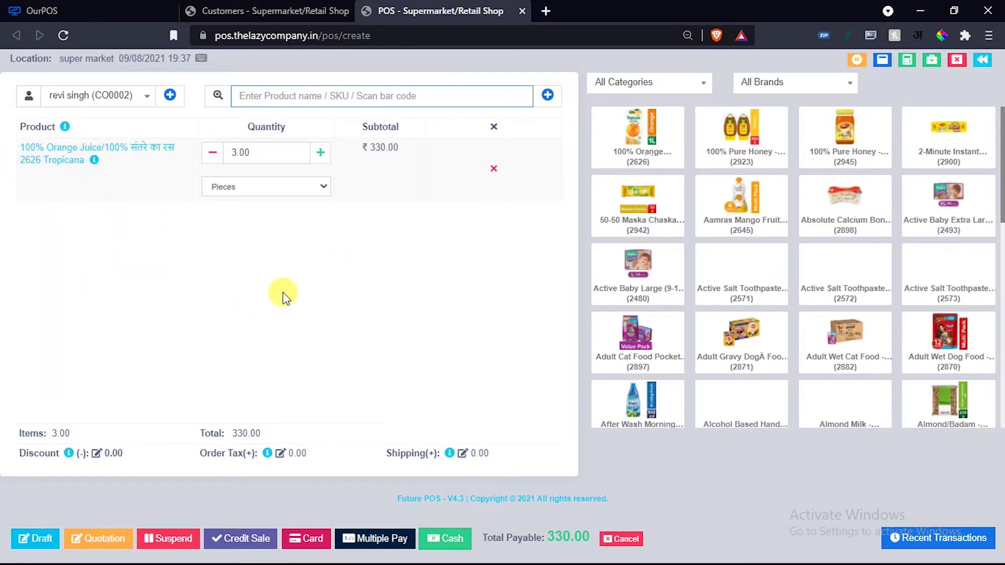
Finalize the ₹330.00 sale paid by Advance as invoice 0015, skip printing, and return to Customers.
{"action": "left_click", "coordinate": [349, 541]}
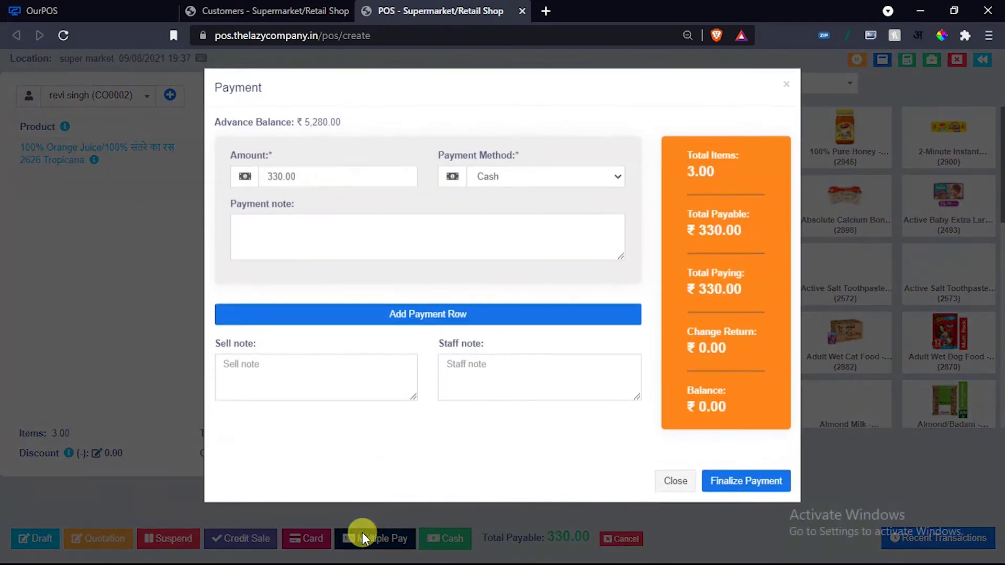
{"action": "left_click", "coordinate": [529, 178]}
{"action": "left_click", "coordinate": [484, 195]}
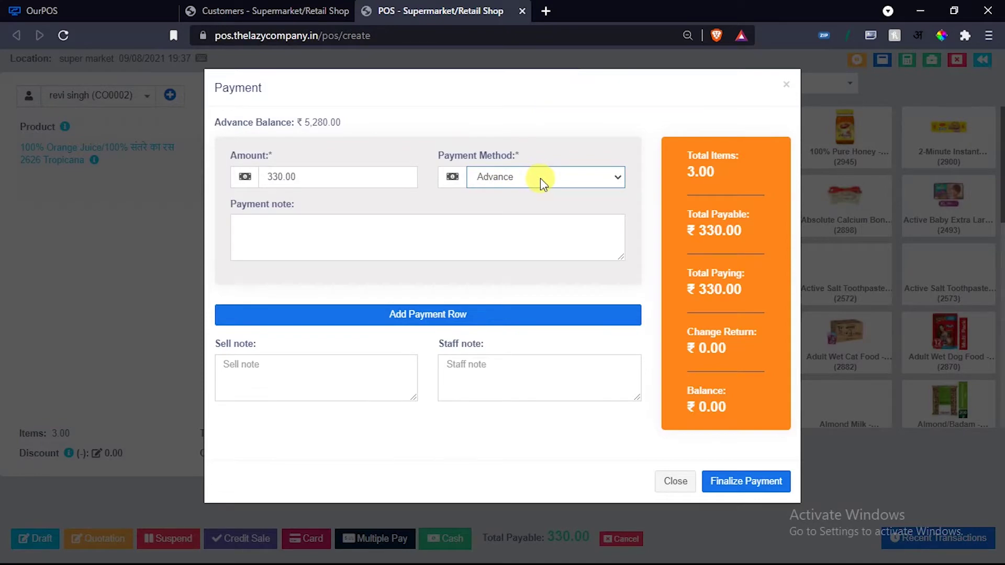
{"action": "left_click", "coordinate": [735, 479]}
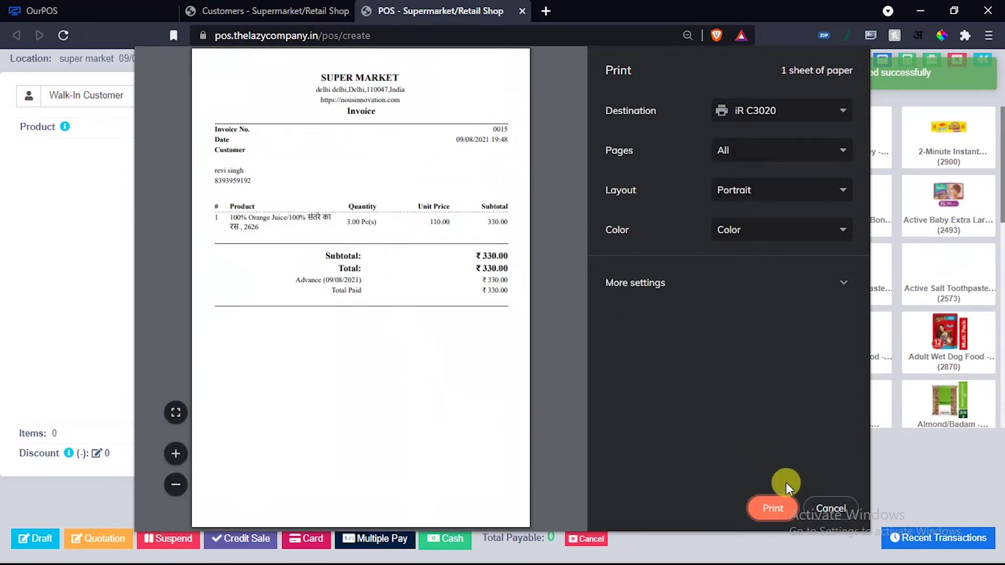
{"action": "left_click_drag", "start_coordinate": [292, 281], "coordinate": [368, 287]}
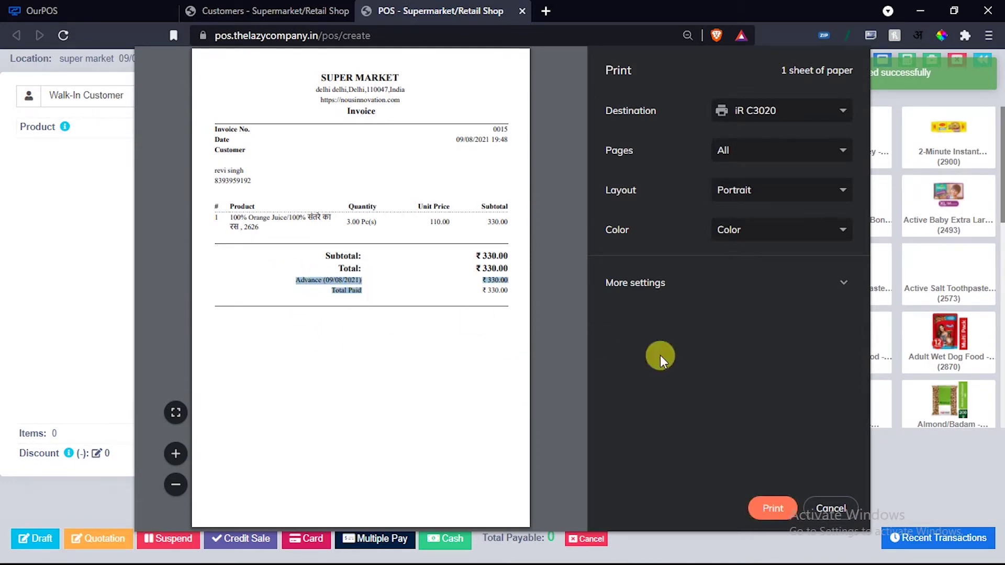
{"action": "left_click", "coordinate": [826, 509]}
{"action": "left_click", "coordinate": [322, 6]}
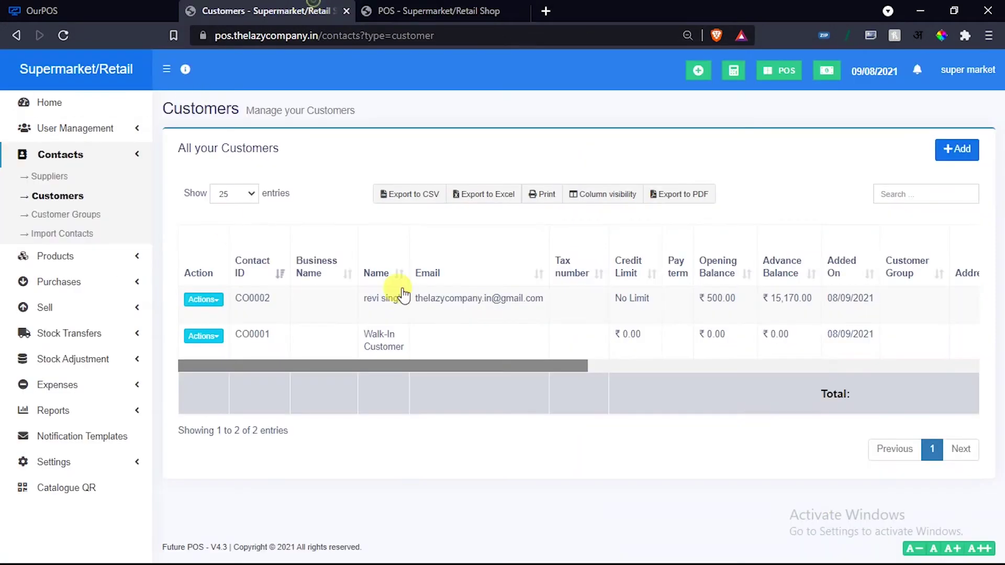
Scroll the customers table to its custom fields, then go to Contacts > Customer Groups.
{"action": "left_click", "coordinate": [63, 35]}
{"action": "left_click_drag", "start_coordinate": [476, 360], "coordinate": [952, 363]}
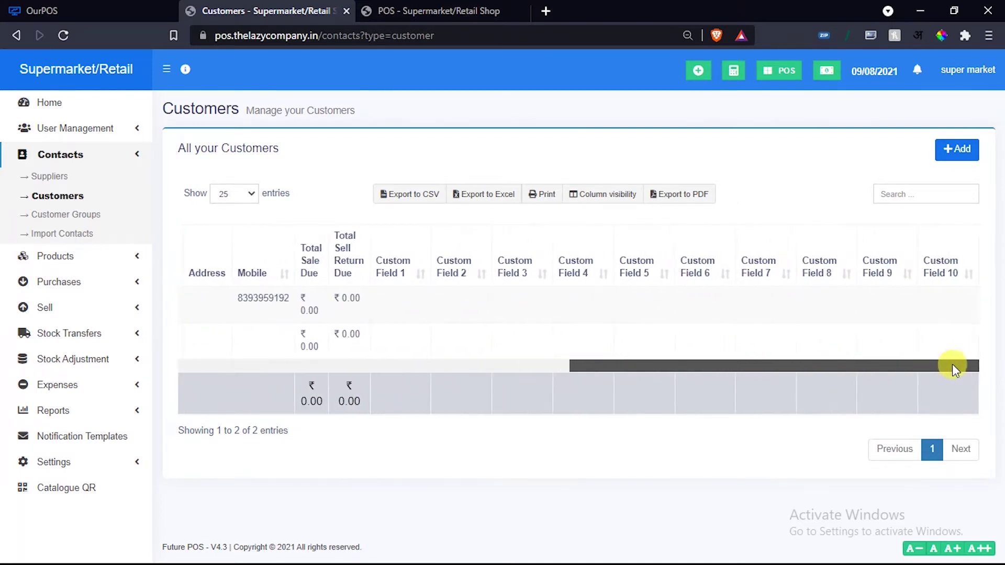
{"action": "left_click", "coordinate": [85, 214]}
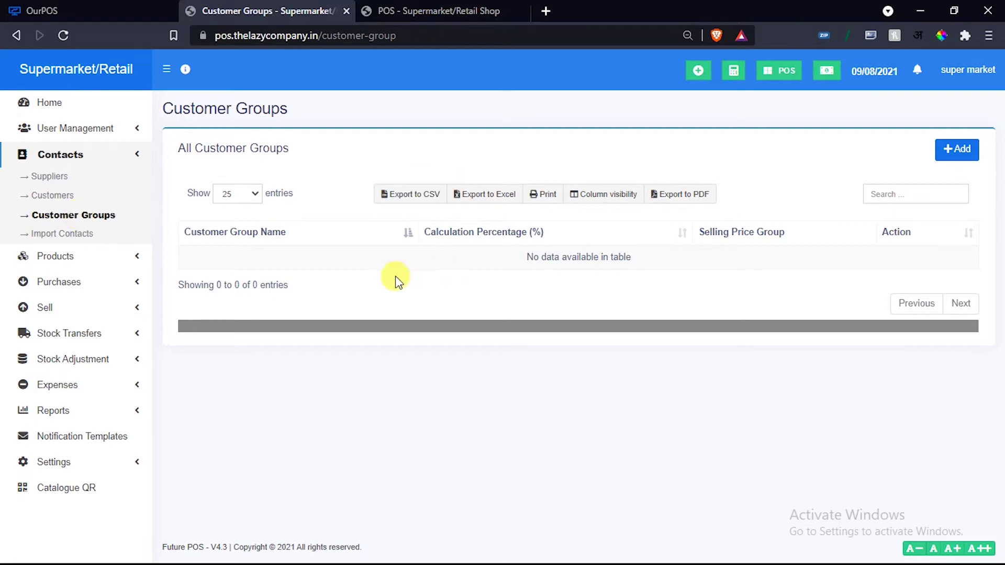
Close the Add Customer Group form unsaved and go to Contacts > Import Contacts.
{"action": "left_click", "coordinate": [955, 149]}
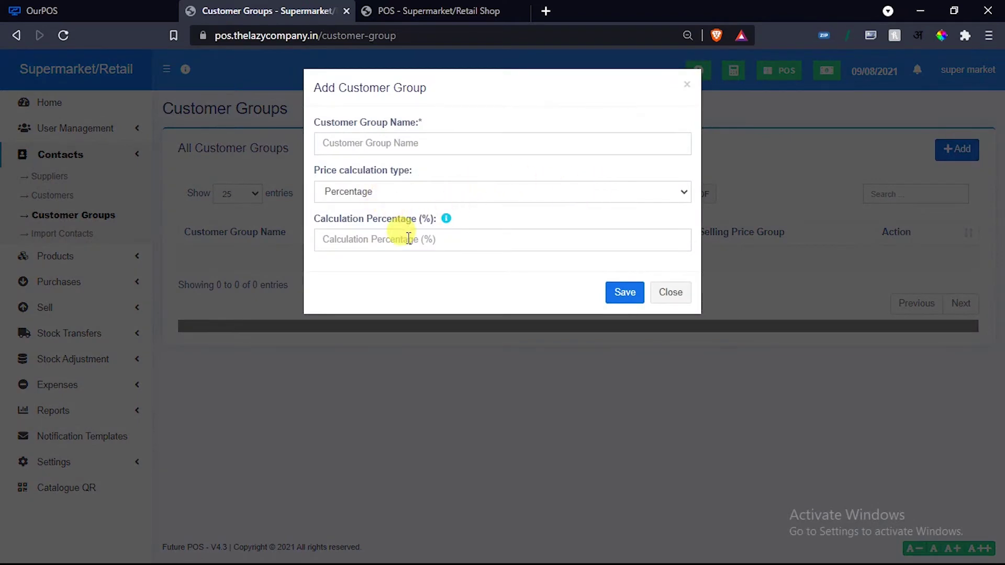
{"action": "left_click", "coordinate": [666, 297]}
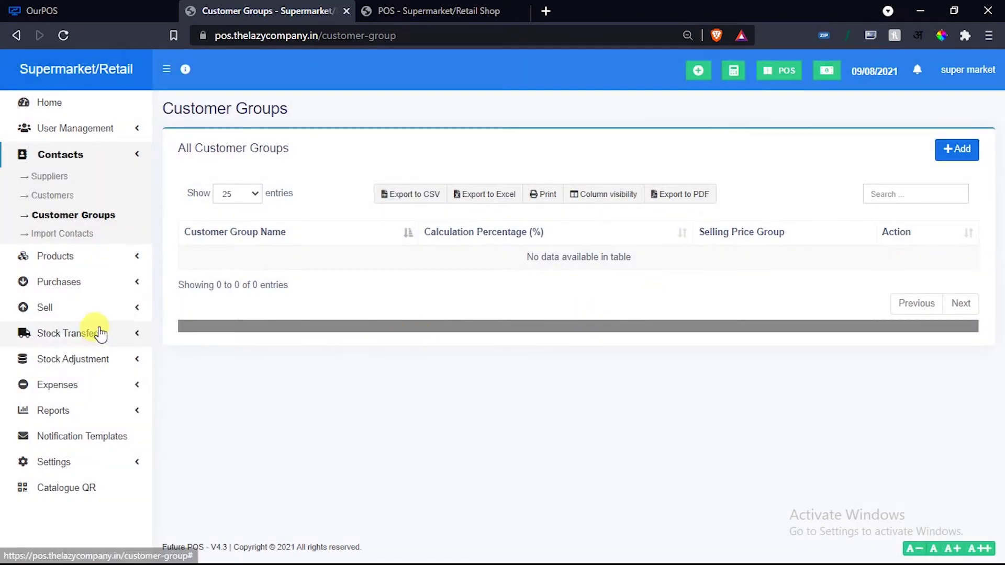
{"action": "left_click", "coordinate": [49, 233]}
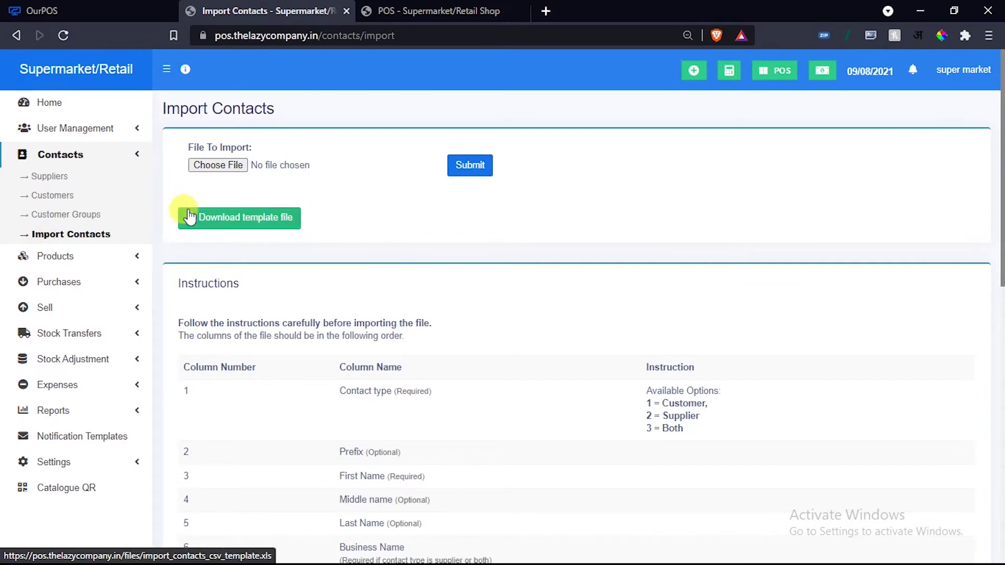
{"action": "scroll", "coordinate": [277, 227], "scroll_direction": "down", "scroll_amount": 4}
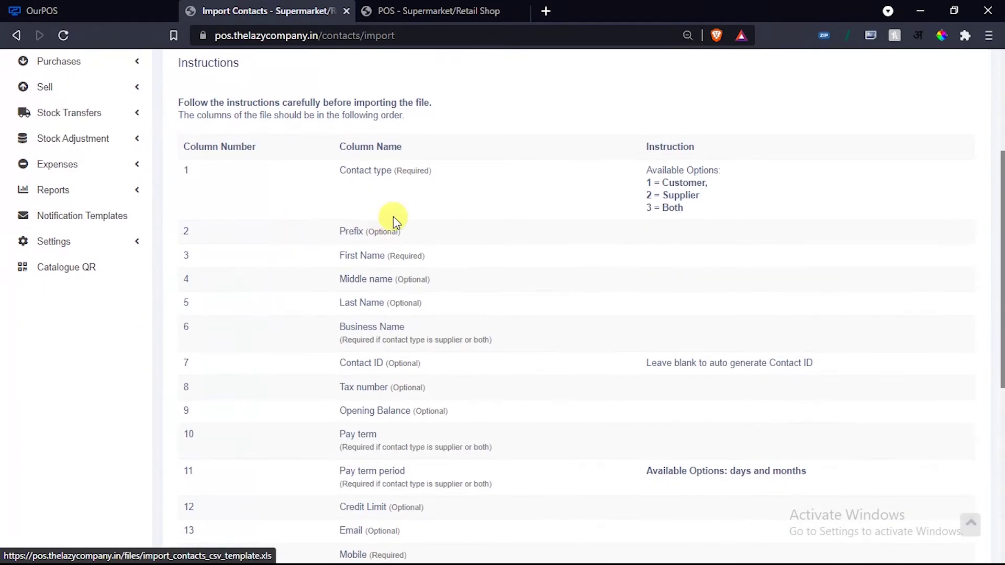
{"action": "scroll", "coordinate": [408, 184], "scroll_direction": "down", "scroll_amount": 1}
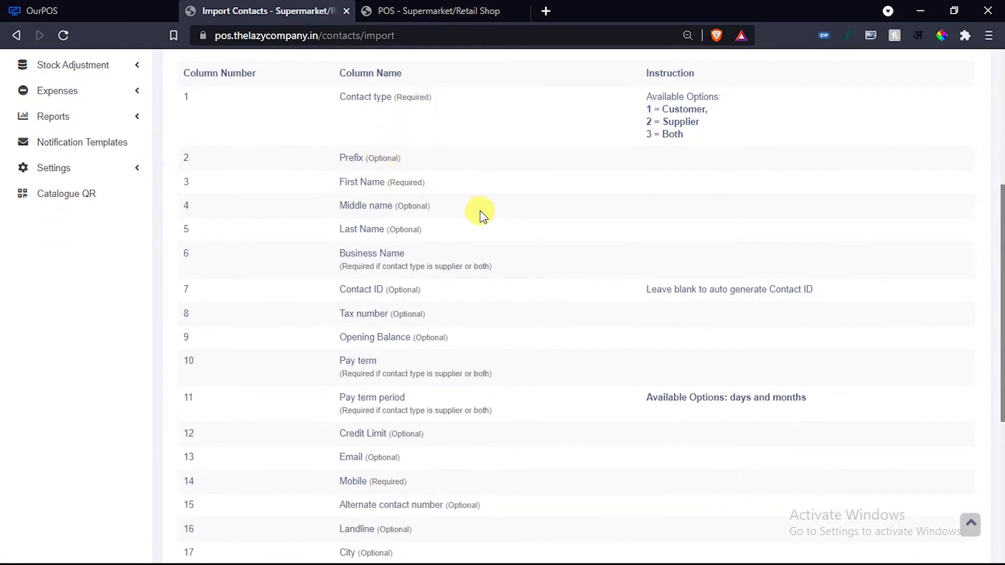
{"action": "scroll", "coordinate": [479, 211], "scroll_direction": "up", "scroll_amount": 1}
{"action": "left_click_drag", "start_coordinate": [384, 256], "coordinate": [434, 257]}
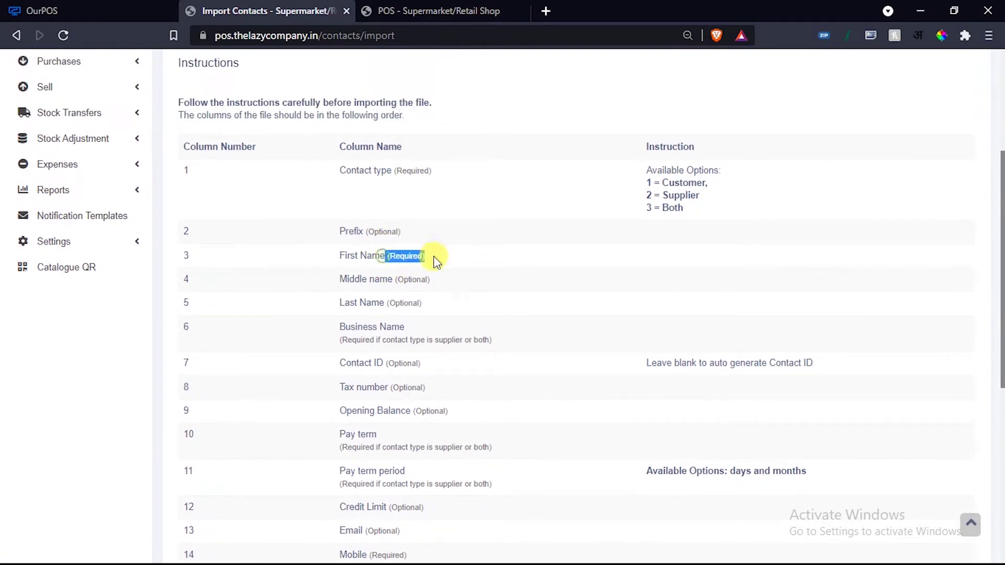
{"action": "scroll", "coordinate": [433, 259], "scroll_direction": "up", "scroll_amount": 3}
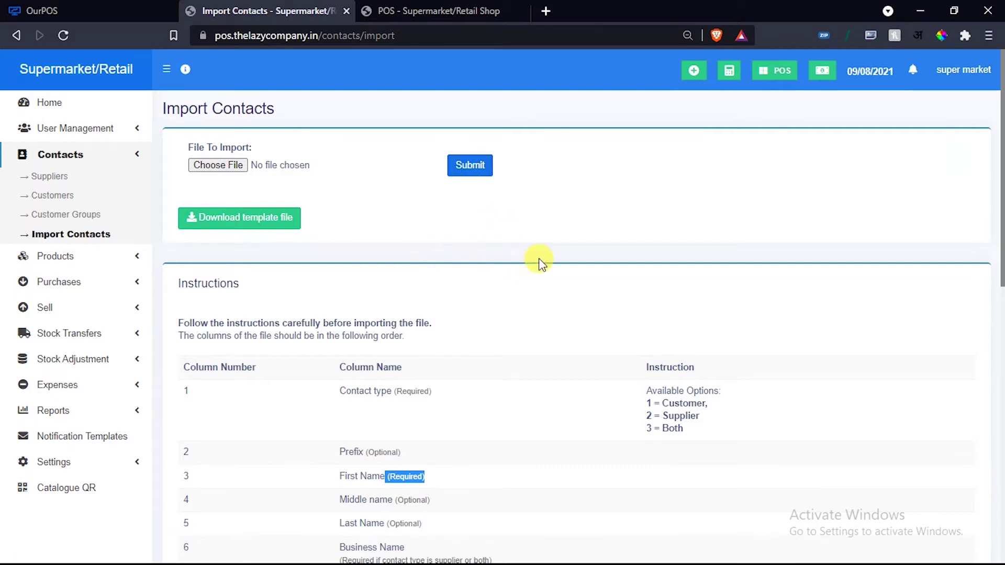
{"action": "scroll", "coordinate": [540, 258], "scroll_direction": "down", "scroll_amount": 2}
{"action": "scroll", "coordinate": [541, 260], "scroll_direction": "up", "scroll_amount": 1}
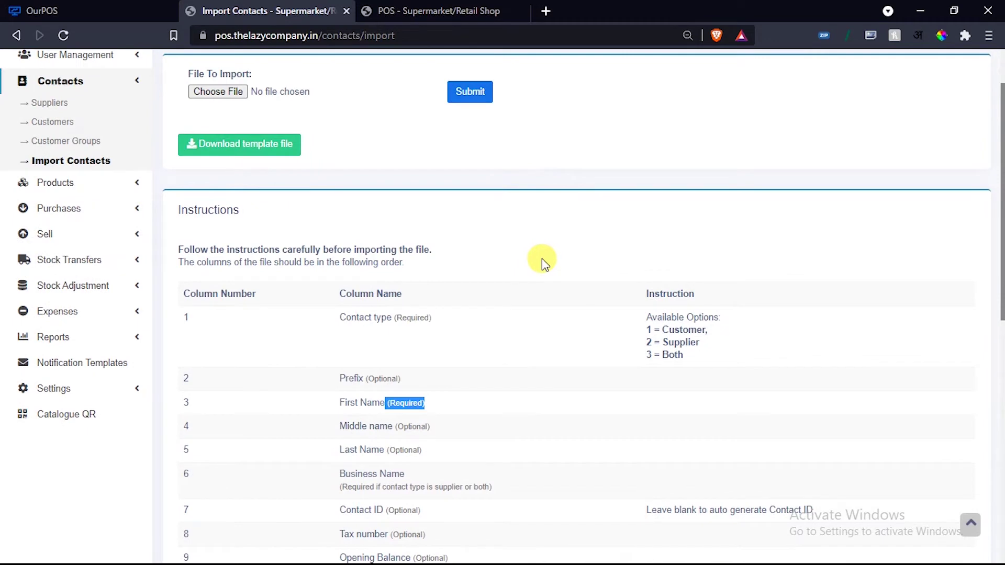
{"action": "left_click", "coordinate": [112, 84]}
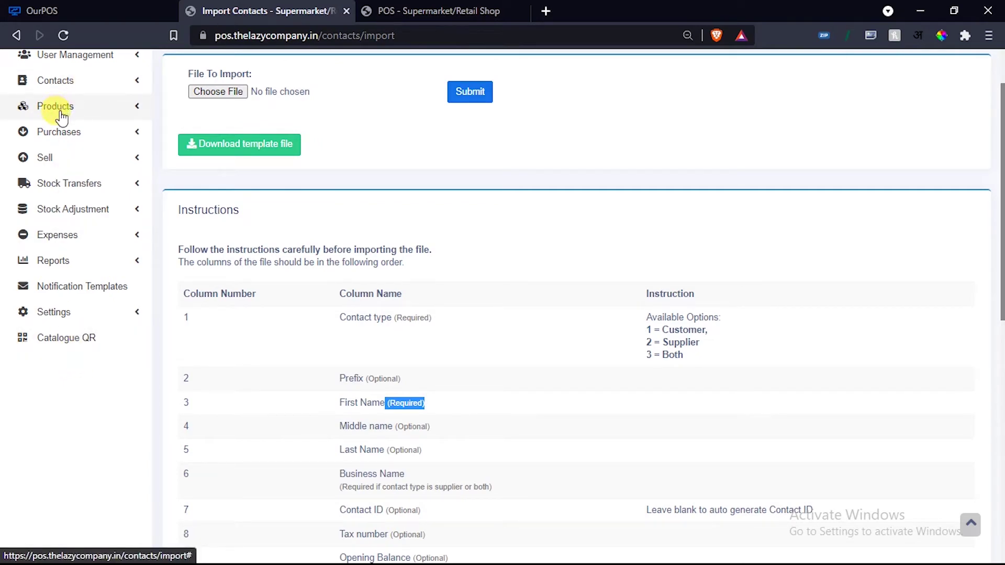
Generate a Catalogue QR for super market (BL0001) and open its public catalogue link.
{"action": "left_click", "coordinate": [67, 346]}
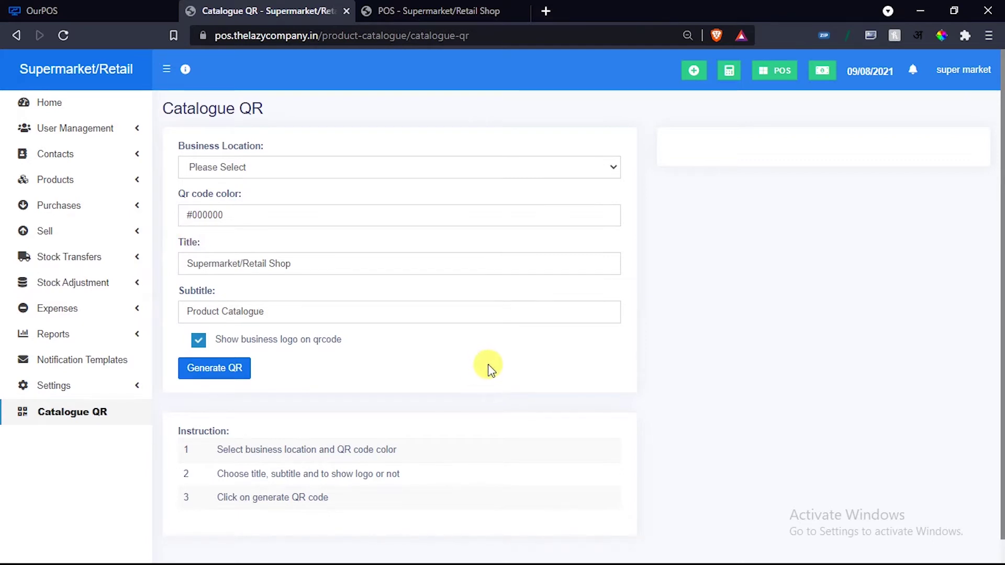
{"action": "left_click", "coordinate": [246, 166]}
{"action": "left_click", "coordinate": [241, 195]}
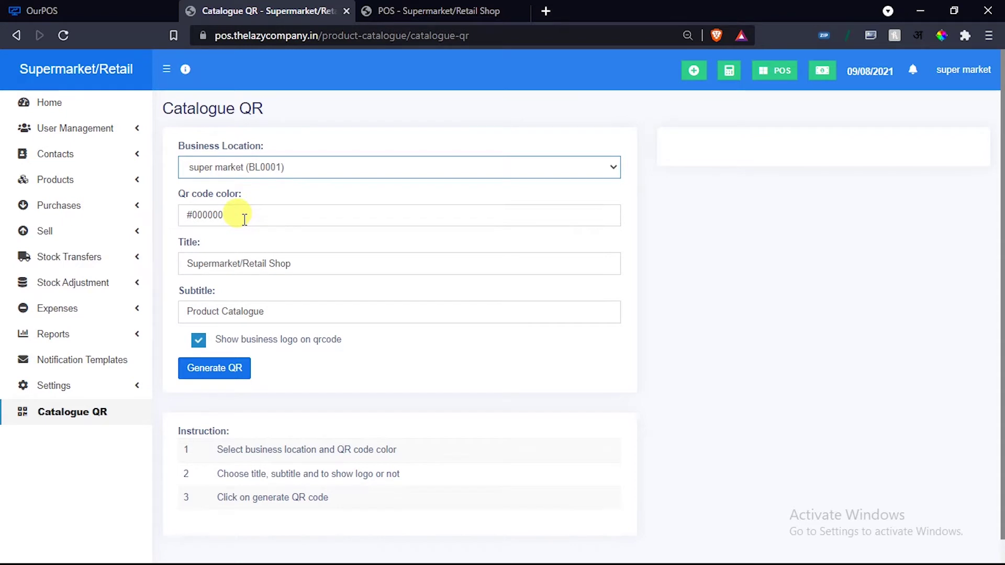
{"action": "scroll", "coordinate": [244, 218], "scroll_direction": "down", "scroll_amount": 1}
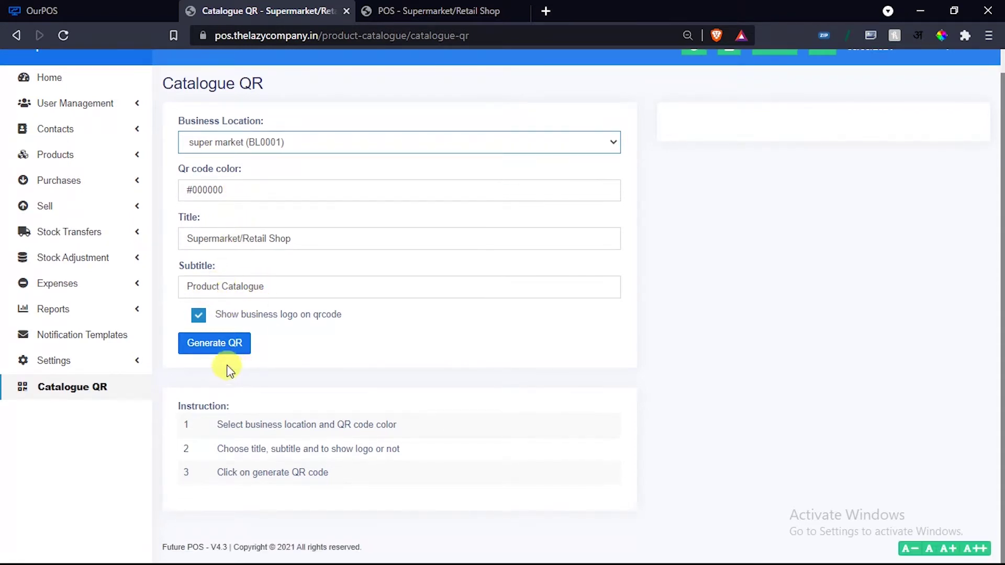
{"action": "left_click", "coordinate": [212, 350]}
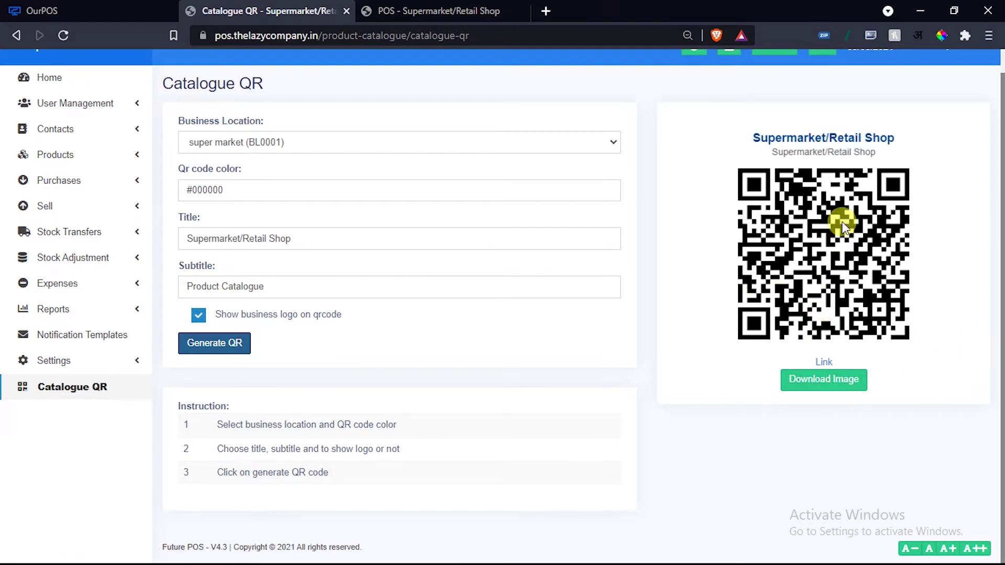
{"action": "left_click", "coordinate": [823, 362]}
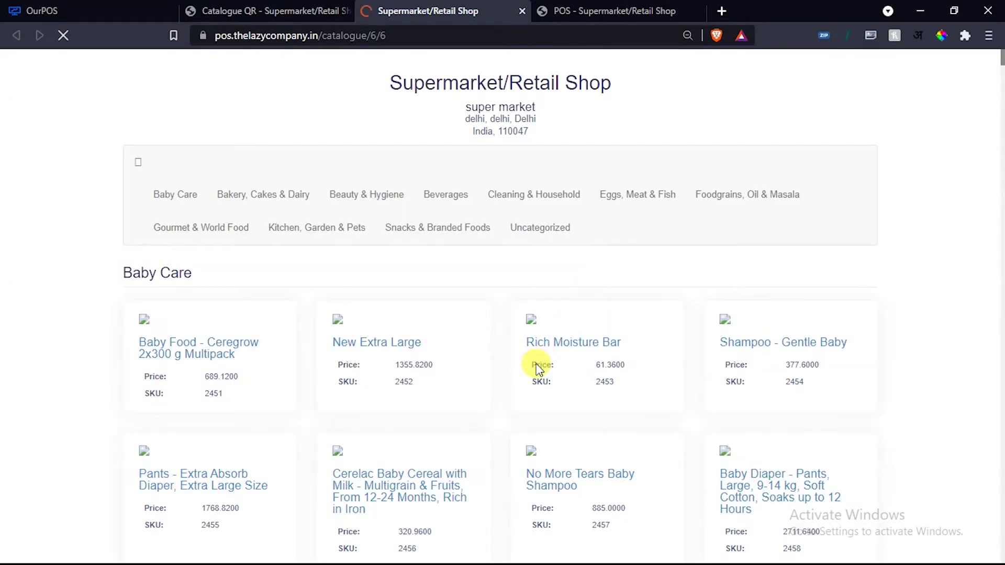
{"action": "scroll", "coordinate": [533, 356], "scroll_direction": "down", "scroll_amount": 10}
{"action": "scroll", "coordinate": [536, 353], "scroll_direction": "down", "scroll_amount": 10}
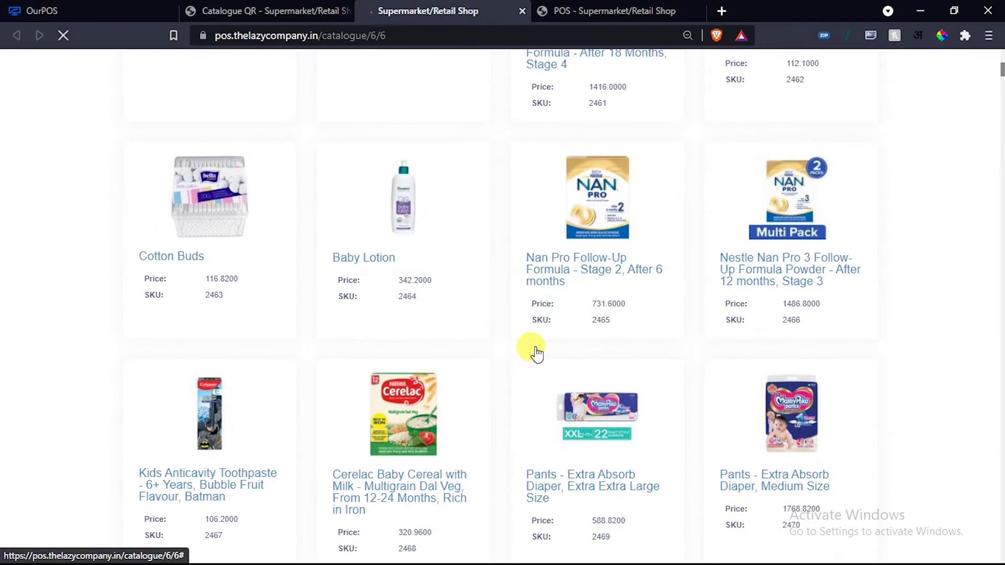
{"action": "scroll", "coordinate": [537, 350], "scroll_direction": "down", "scroll_amount": 8}
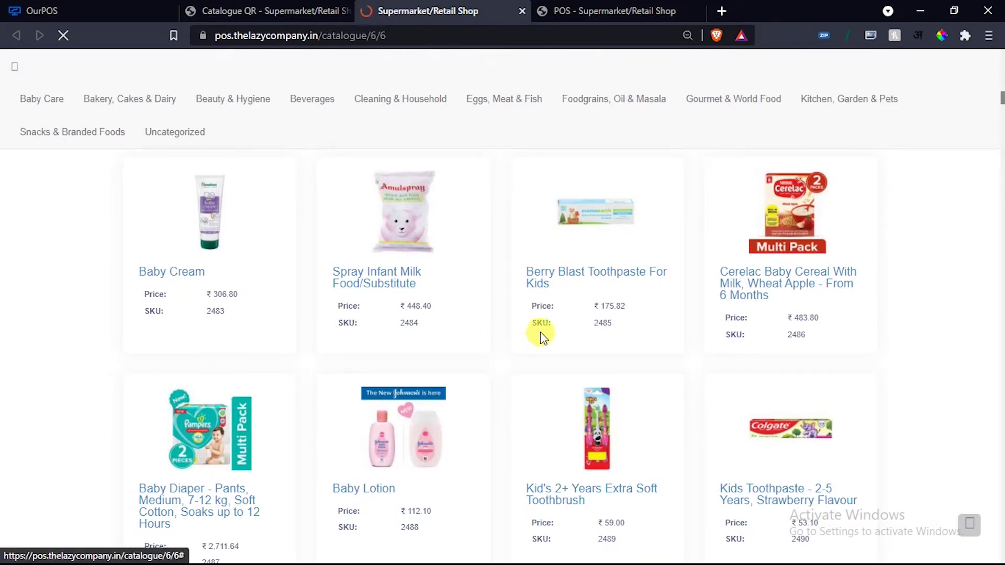
{"action": "scroll", "coordinate": [540, 340], "scroll_direction": "down", "scroll_amount": 6}
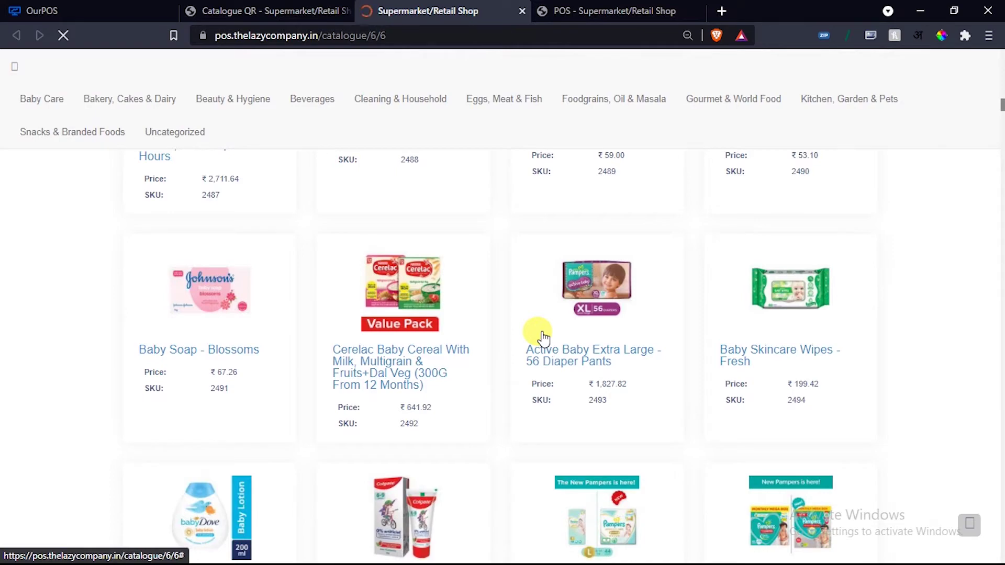
{"action": "scroll", "coordinate": [543, 337], "scroll_direction": "down", "scroll_amount": 15}
{"action": "scroll", "coordinate": [542, 330], "scroll_direction": "down", "scroll_amount": 8}
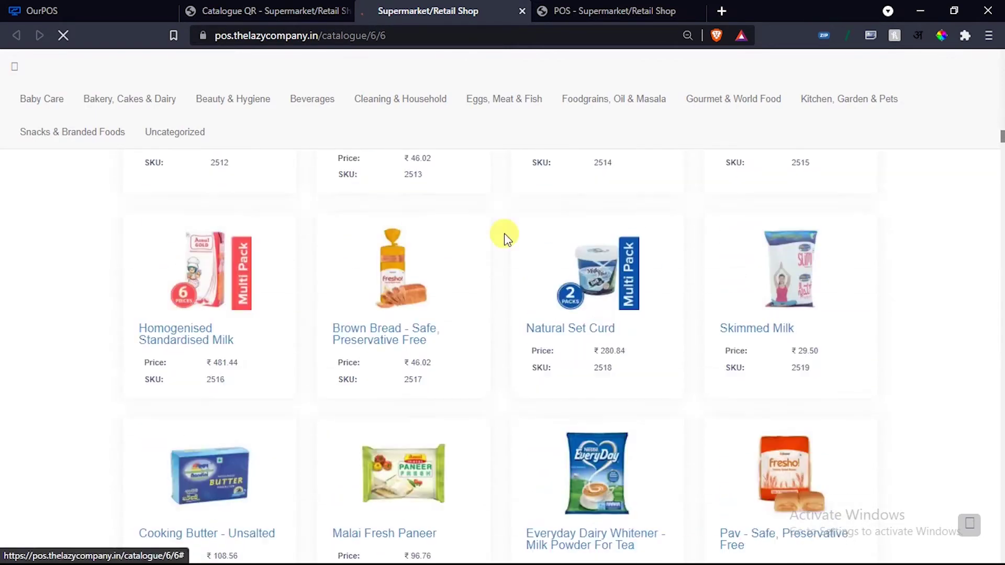
{"action": "left_click", "coordinate": [291, 7]}
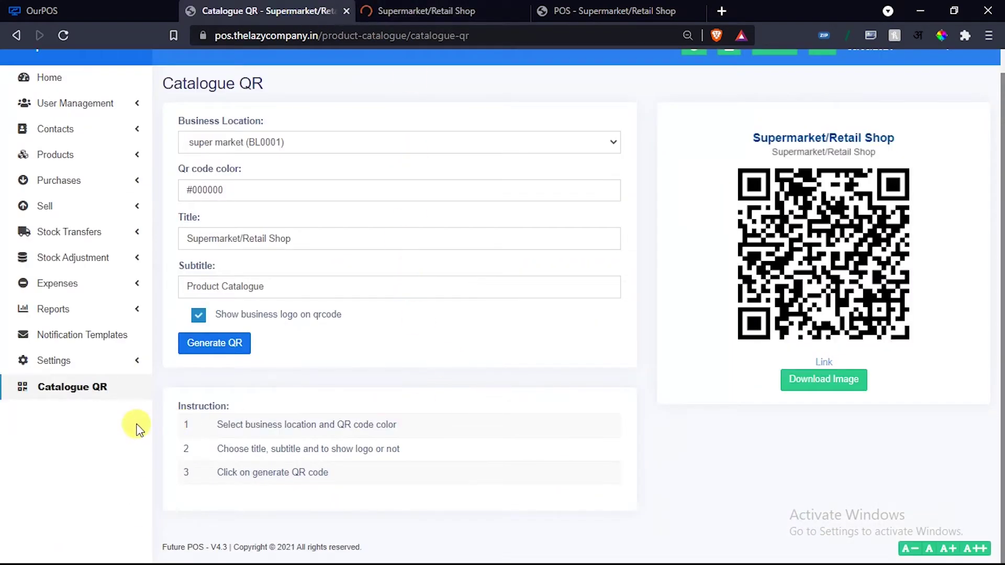
{"action": "left_click", "coordinate": [122, 366]}
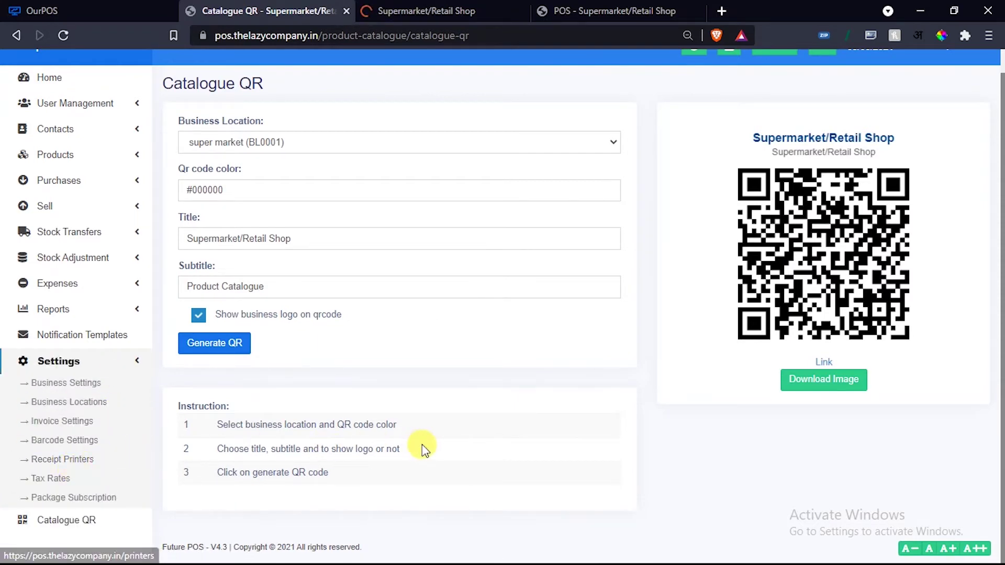
{"action": "left_click", "coordinate": [441, 8]}
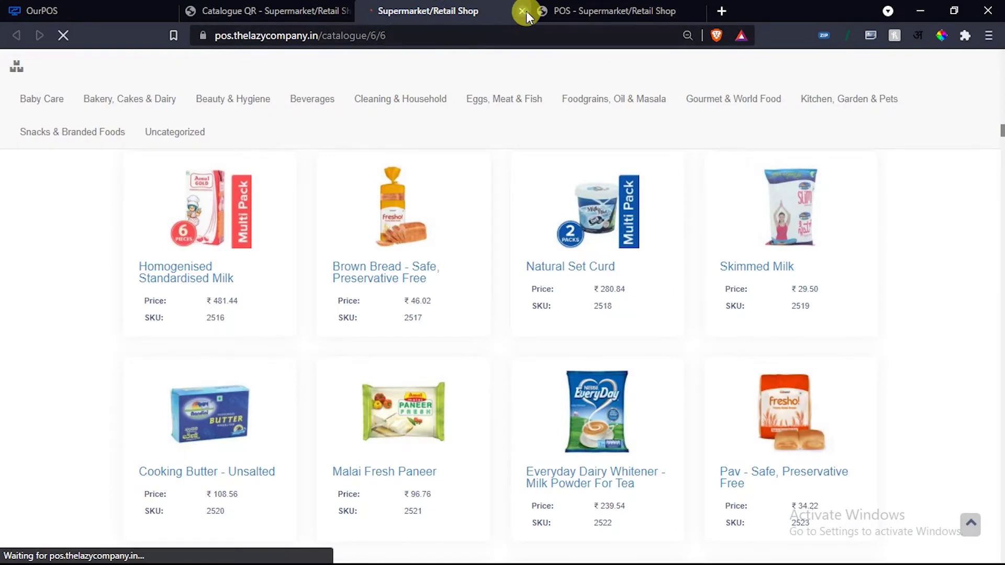
{"action": "left_click", "coordinate": [521, 10]}
{"action": "left_click", "coordinate": [475, 13]}
{"action": "left_click", "coordinate": [329, 8]}
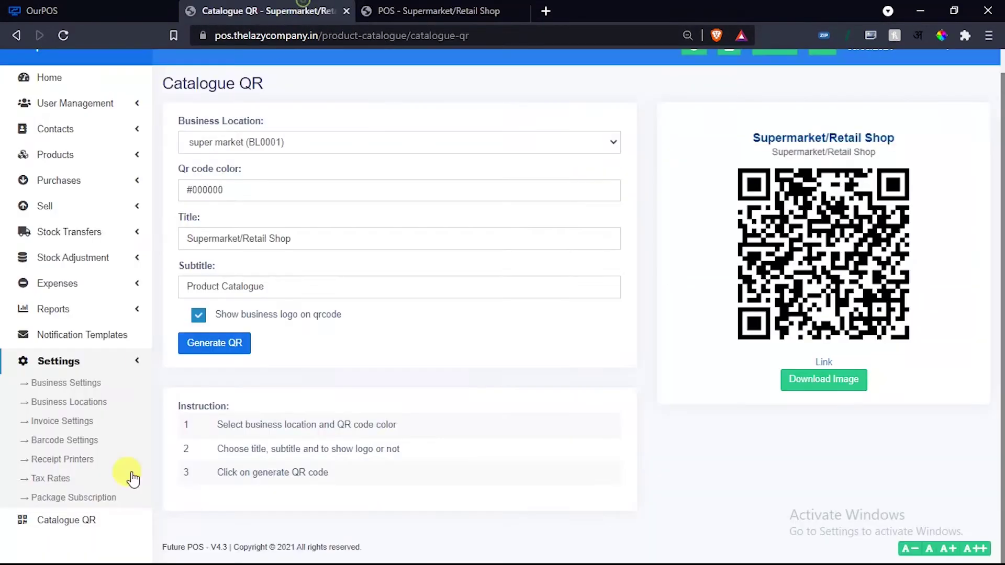
Open Business Settings and review the business name, leaving it unchanged.
{"action": "left_click", "coordinate": [73, 390]}
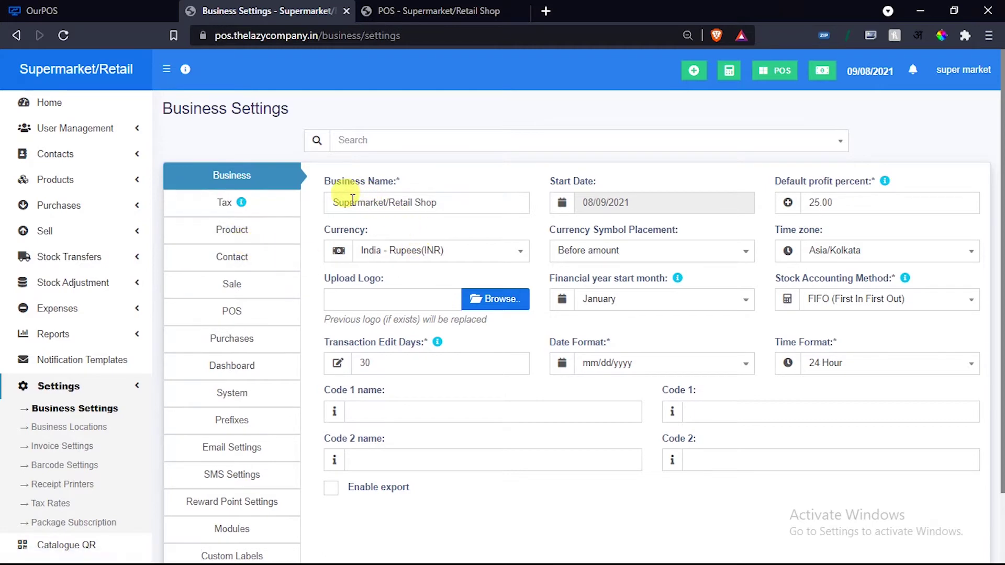
{"action": "double_click", "coordinate": [434, 203]}
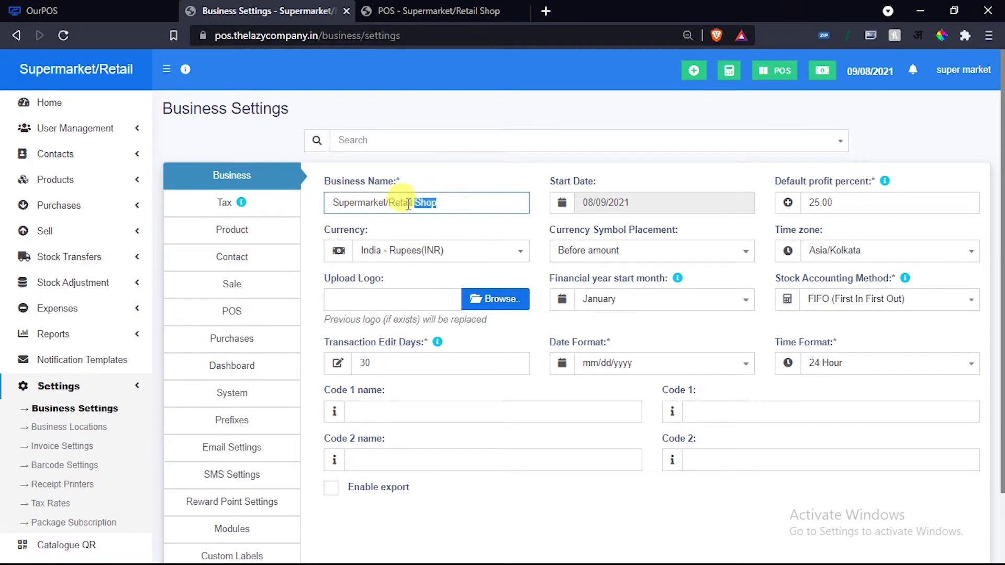
{"action": "left_click_drag", "start_coordinate": [408, 204], "coordinate": [332, 200]}
{"action": "triple_click", "coordinate": [448, 203]}
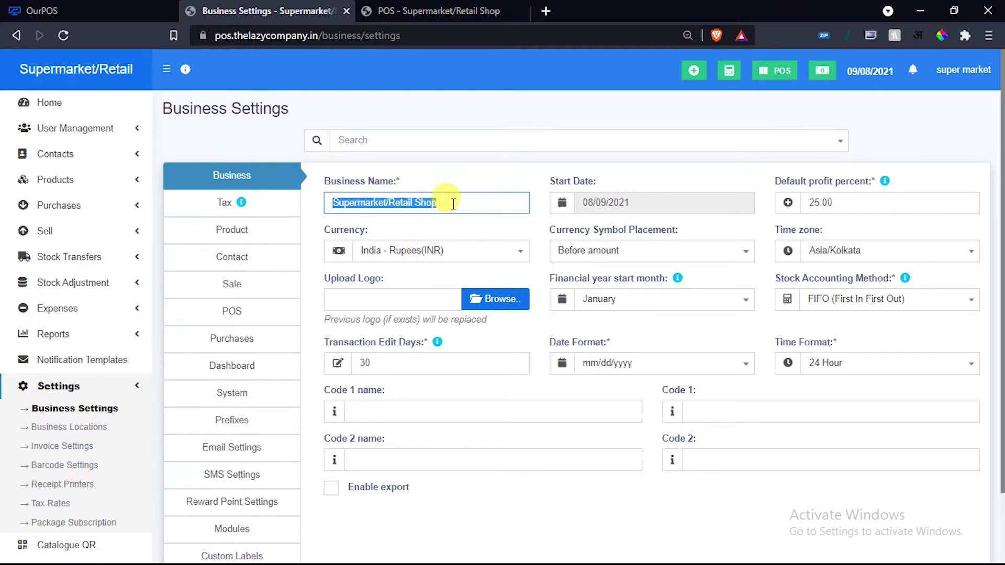
{"action": "left_click", "coordinate": [476, 182]}
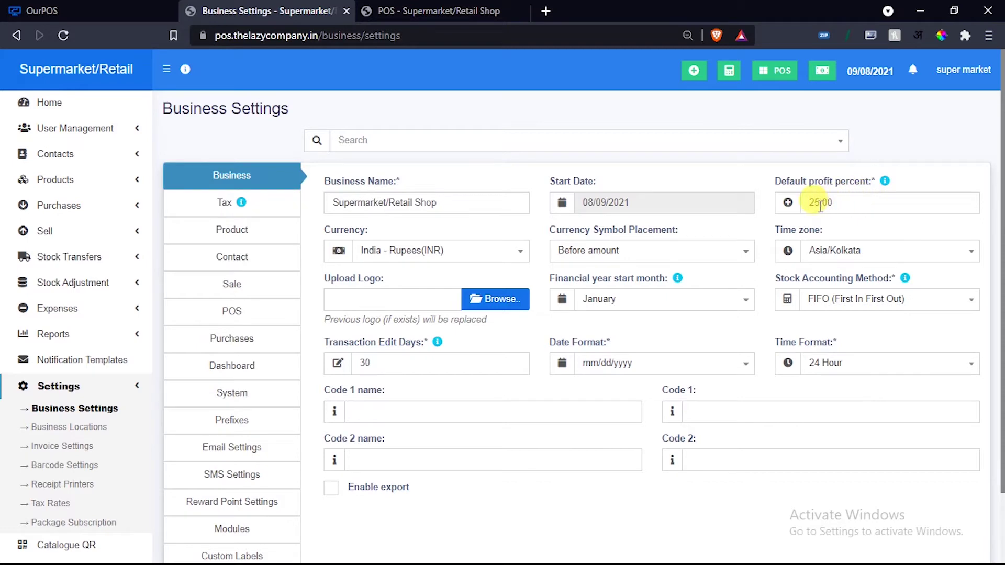
Change the default profit percent from 25.00 to 0 and update the settings.
{"action": "double_click", "coordinate": [803, 204]}
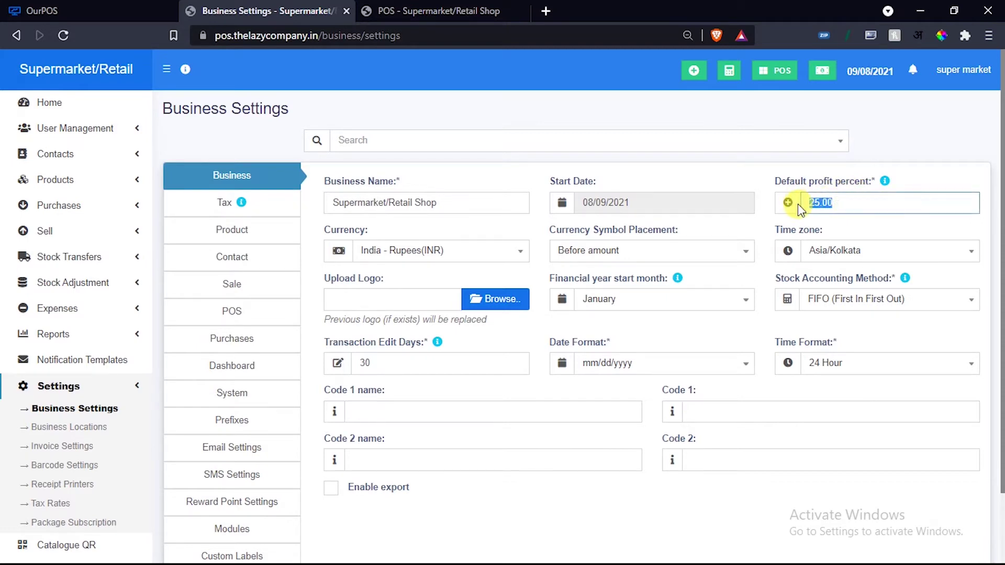
{"action": "type", "text": "0"}
{"action": "left_click", "coordinate": [739, 172]}
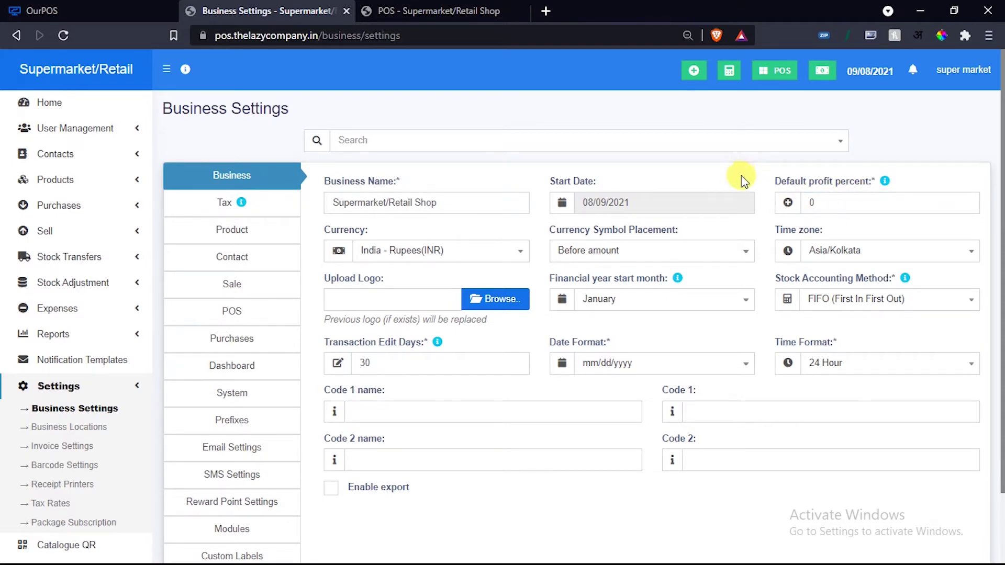
{"action": "mouse_move", "coordinate": [884, 183]}
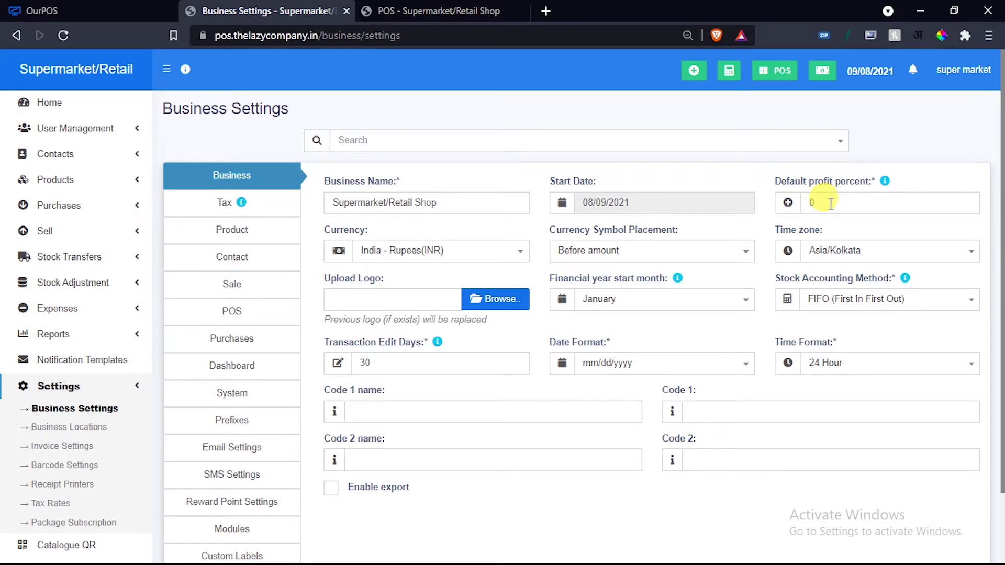
{"action": "scroll", "coordinate": [830, 203], "scroll_direction": "down", "scroll_amount": 2}
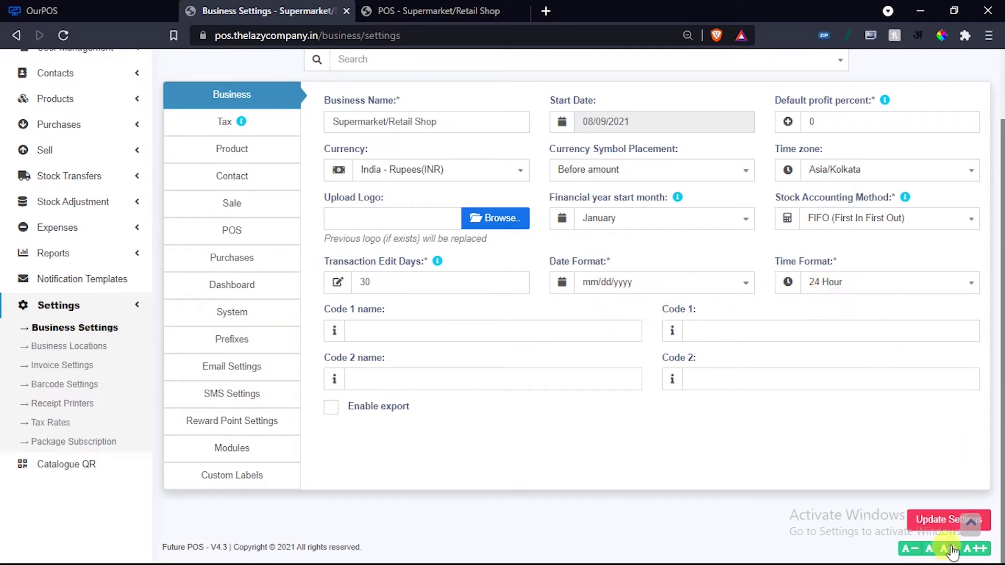
{"action": "left_click", "coordinate": [935, 523]}
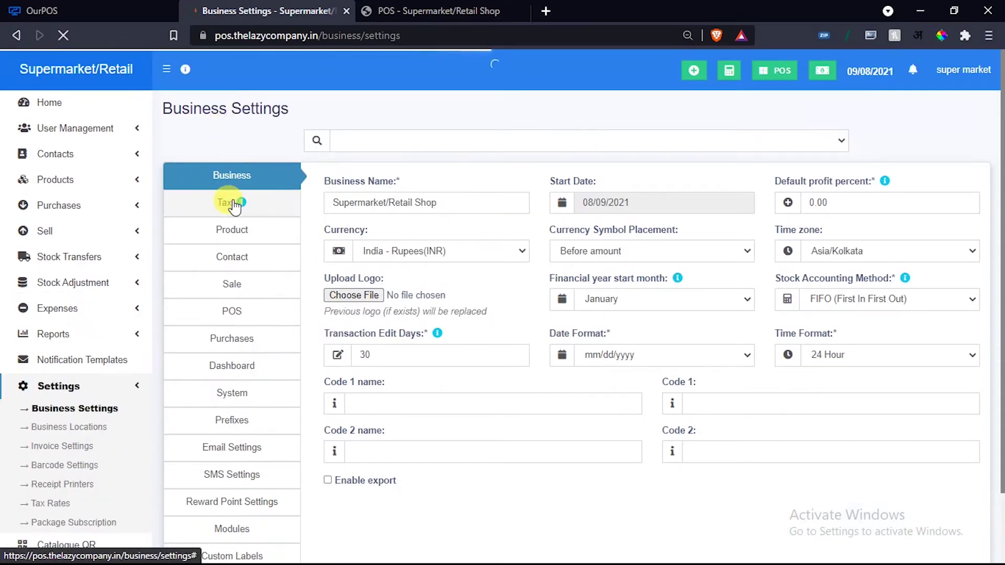
In Tax settings, name Tax 1 'GST', enter its tax number, and update the settings.
{"action": "left_click", "coordinate": [247, 206]}
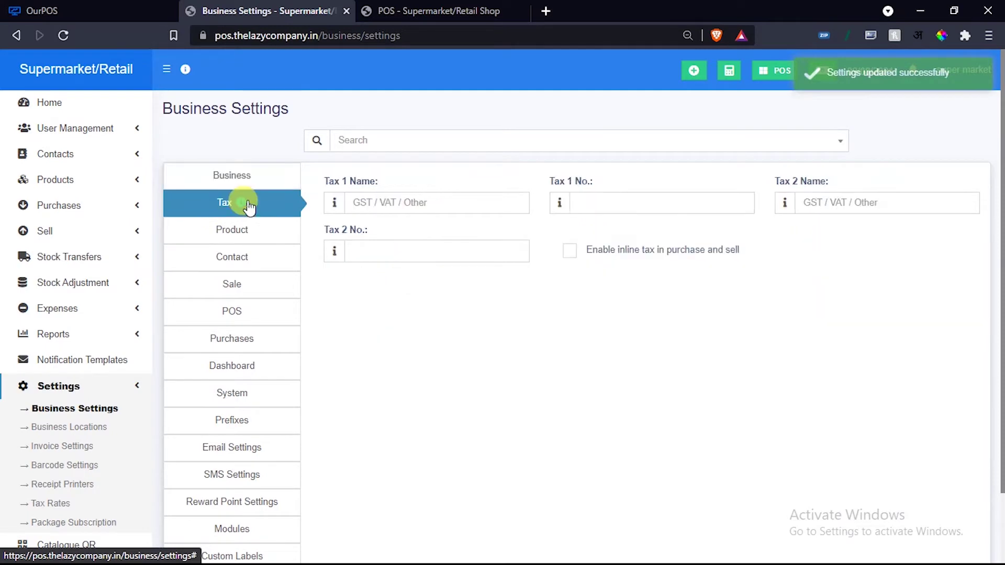
{"action": "left_click", "coordinate": [379, 206]}
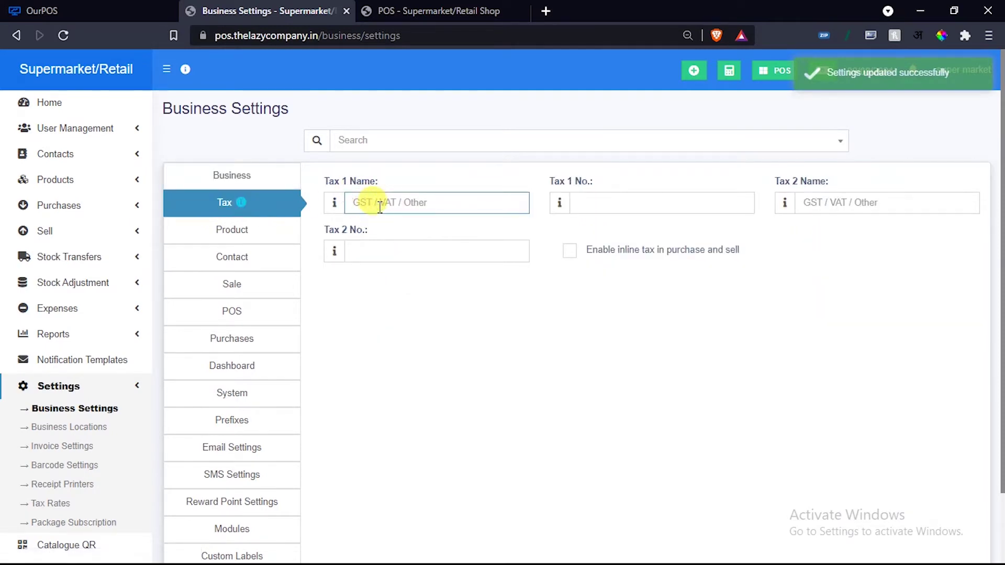
{"action": "type", "text": "GST"}
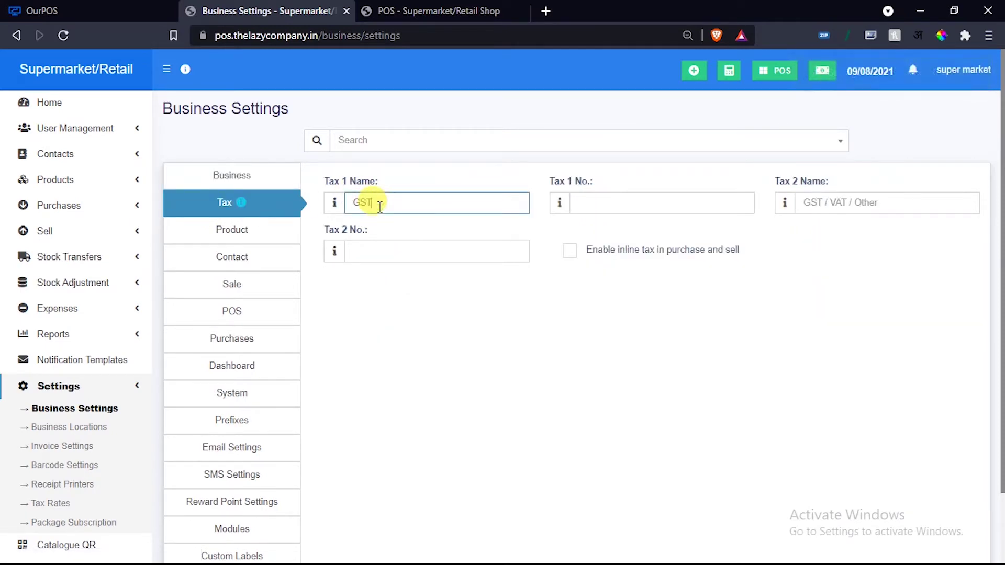
{"action": "left_click", "coordinate": [603, 203]}
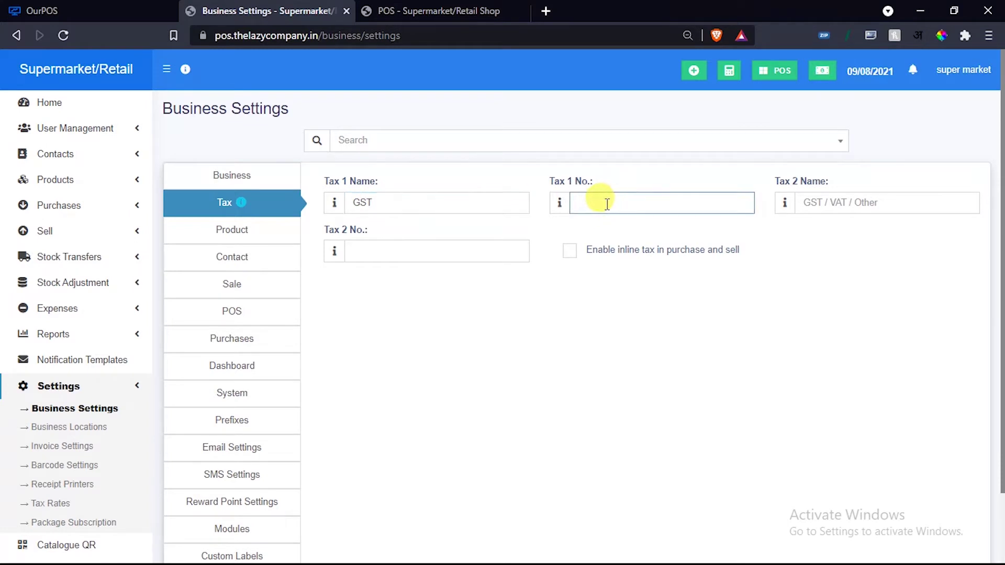
{"action": "type", "text": "wtyet7767463764"}
{"action": "scroll", "coordinate": [507, 334], "scroll_direction": "down", "scroll_amount": 3}
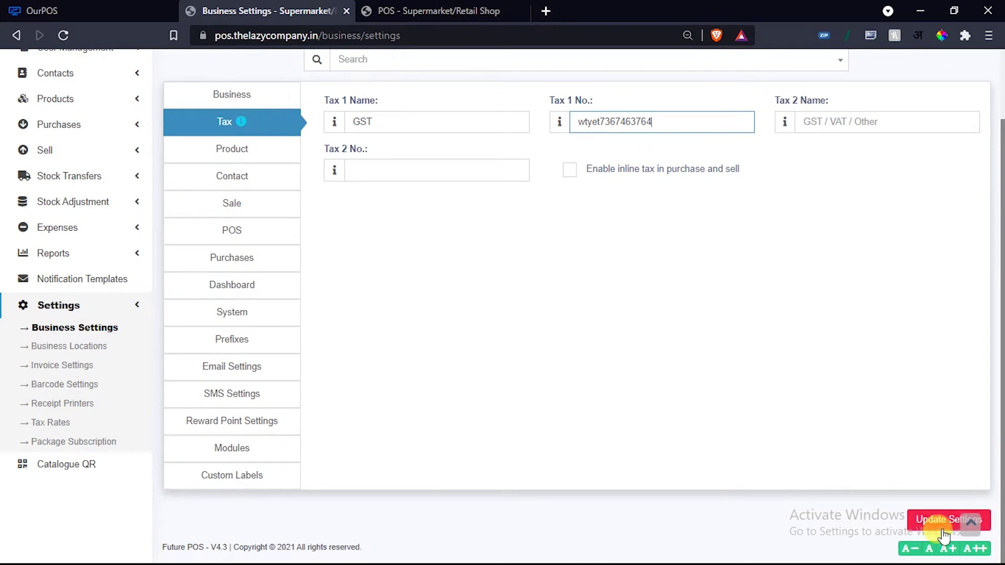
{"action": "left_click", "coordinate": [943, 533]}
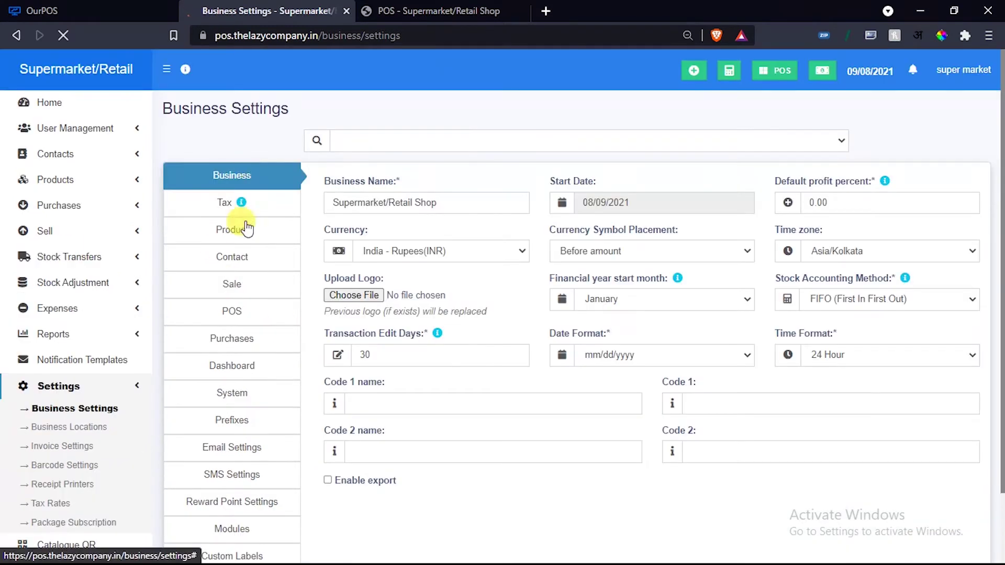
On the Product tab, enable product expiry with Keep Selling and review Default Unit choices.
{"action": "left_click", "coordinate": [241, 232]}
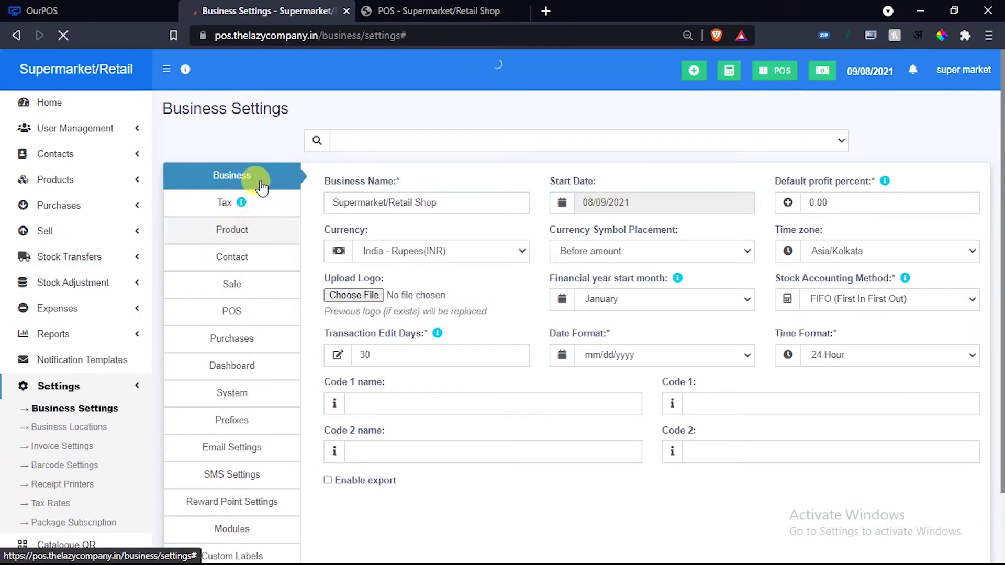
{"action": "left_click", "coordinate": [239, 230]}
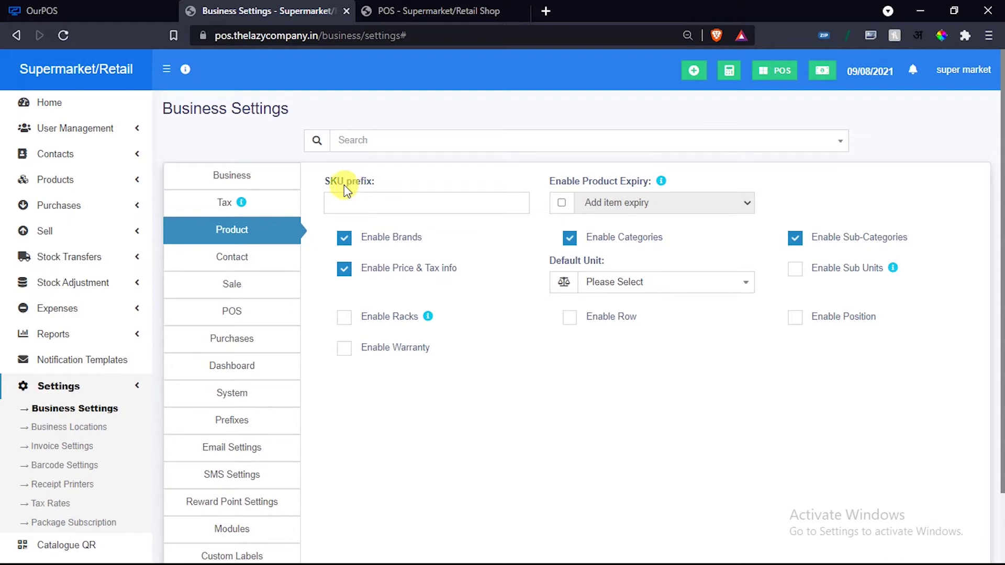
{"action": "left_click", "coordinate": [350, 203]}
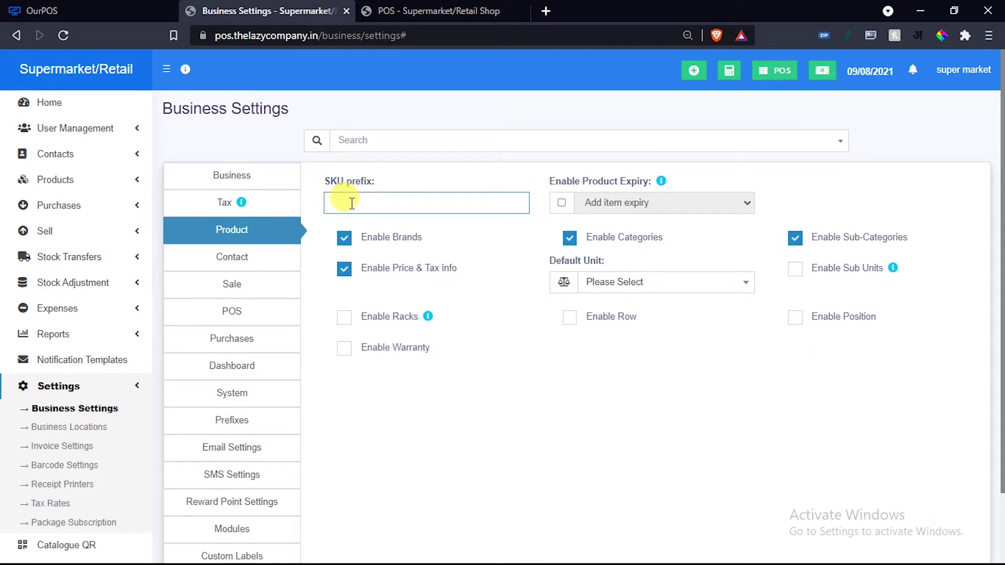
{"action": "left_click", "coordinate": [562, 204]}
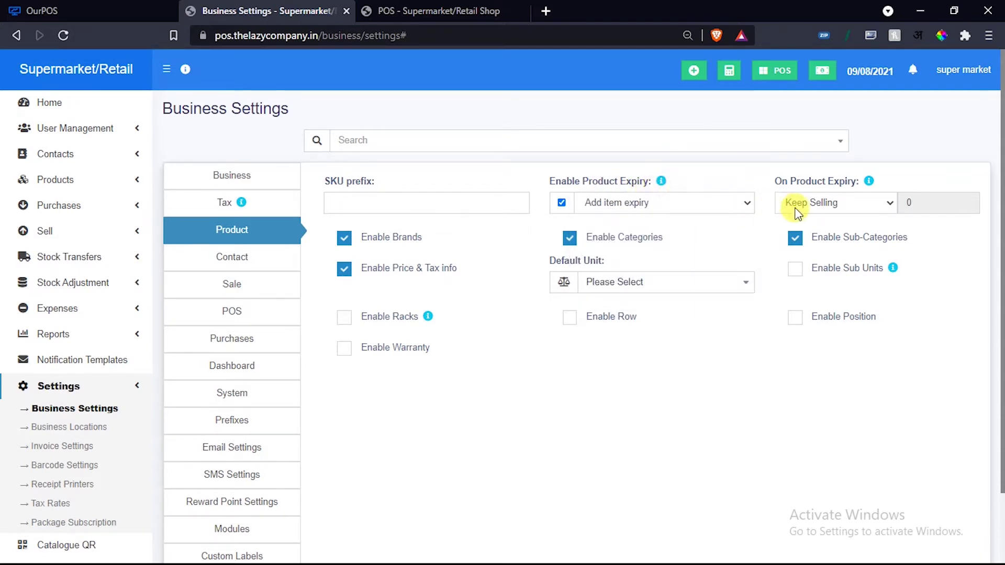
{"action": "left_click", "coordinate": [829, 206]}
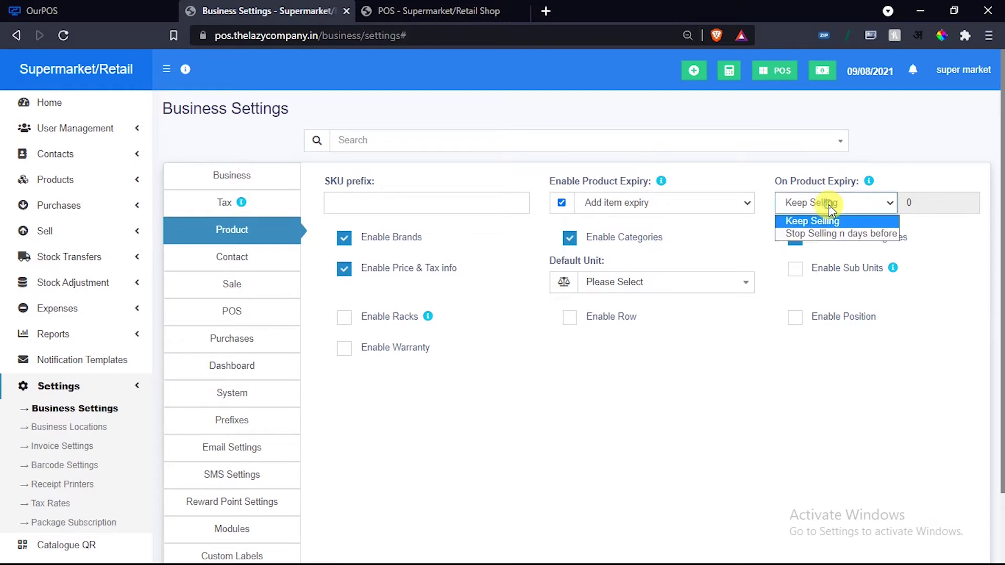
{"action": "left_click", "coordinate": [828, 205]}
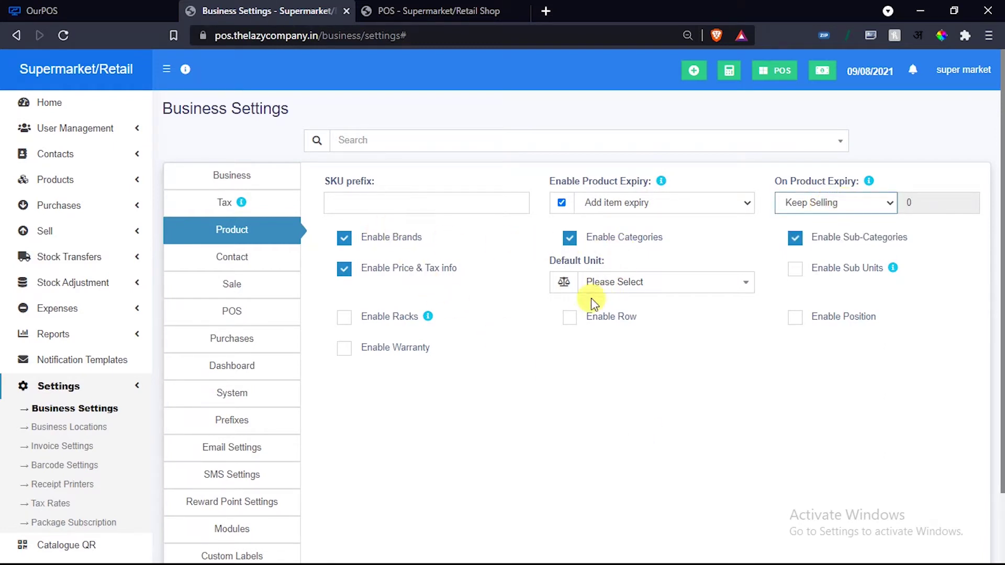
{"action": "left_click", "coordinate": [630, 283]}
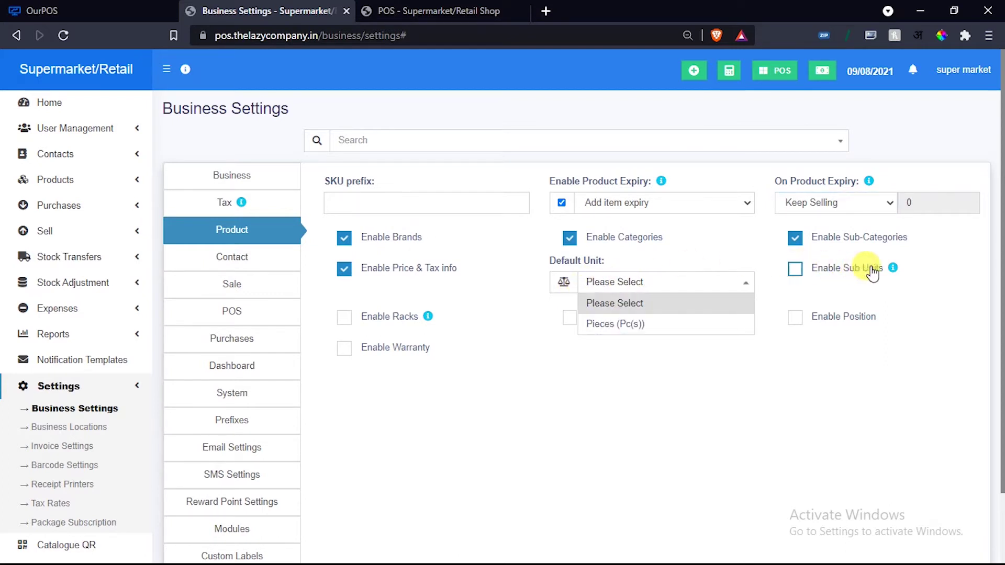
{"action": "left_click", "coordinate": [483, 404]}
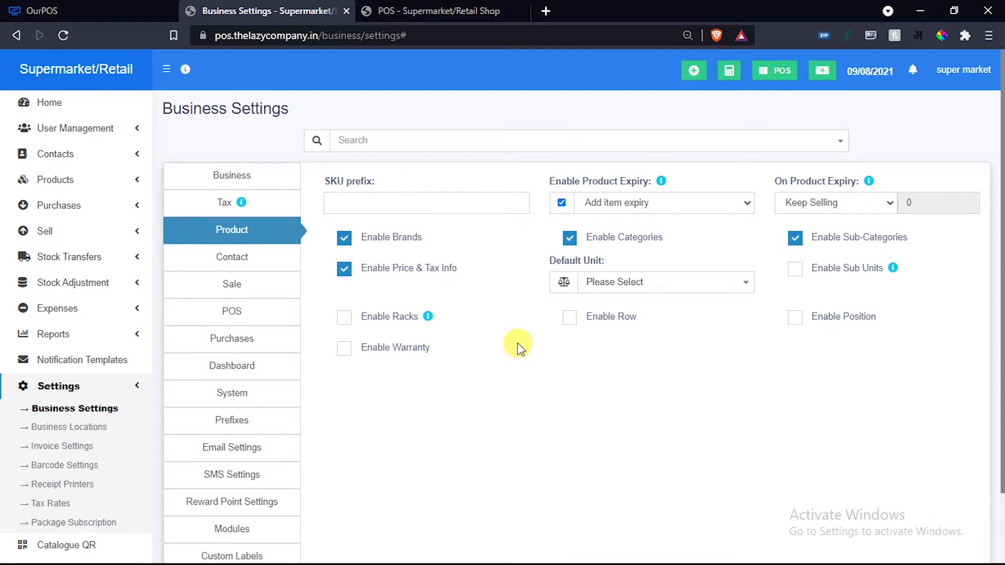
{"action": "scroll", "coordinate": [518, 348], "scroll_direction": "down", "scroll_amount": 1}
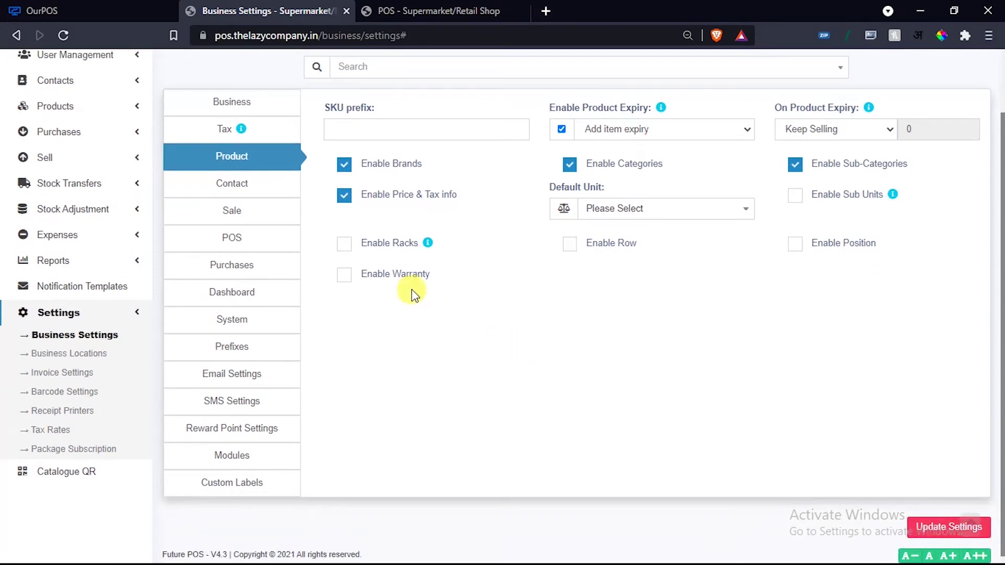
Enter 10000 as the Contact tab's default credit limit, then move to Sale settings.
{"action": "left_click", "coordinate": [227, 184]}
{"action": "scroll", "coordinate": [503, 309], "scroll_direction": "up", "scroll_amount": 1}
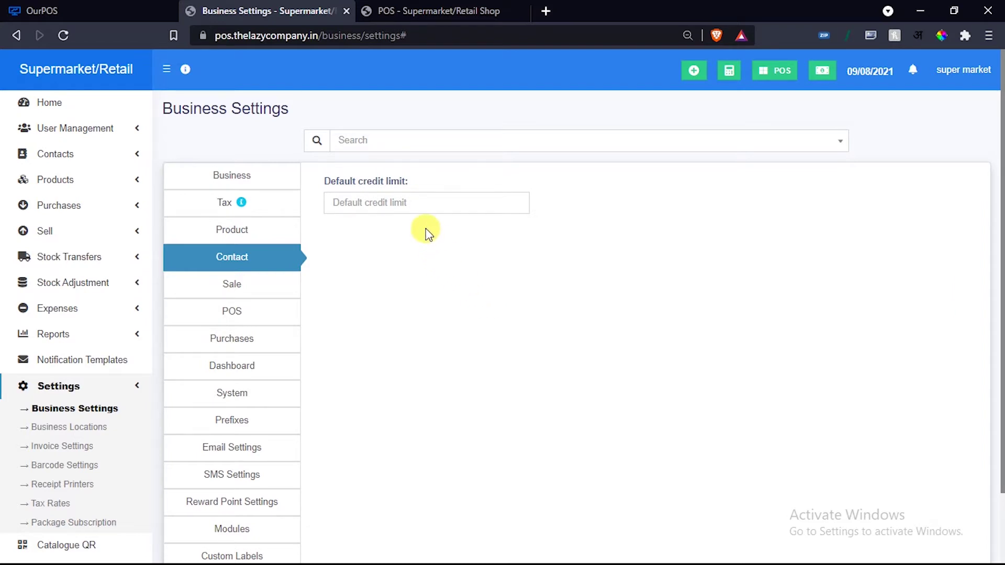
{"action": "left_click", "coordinate": [411, 207]}
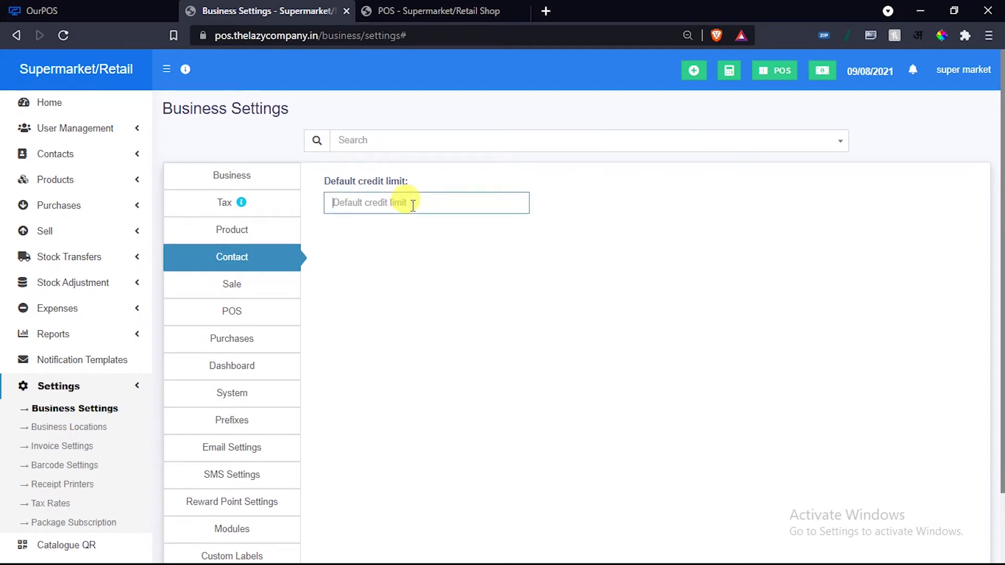
{"action": "type", "text": "10000"}
{"action": "scroll", "coordinate": [919, 347], "scroll_direction": "down", "scroll_amount": 2}
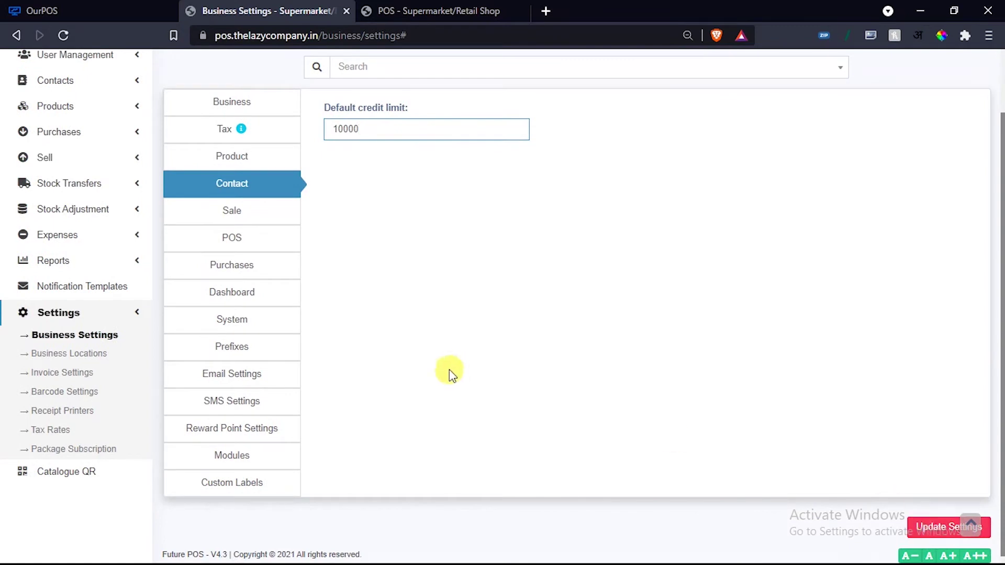
{"action": "left_click", "coordinate": [243, 214]}
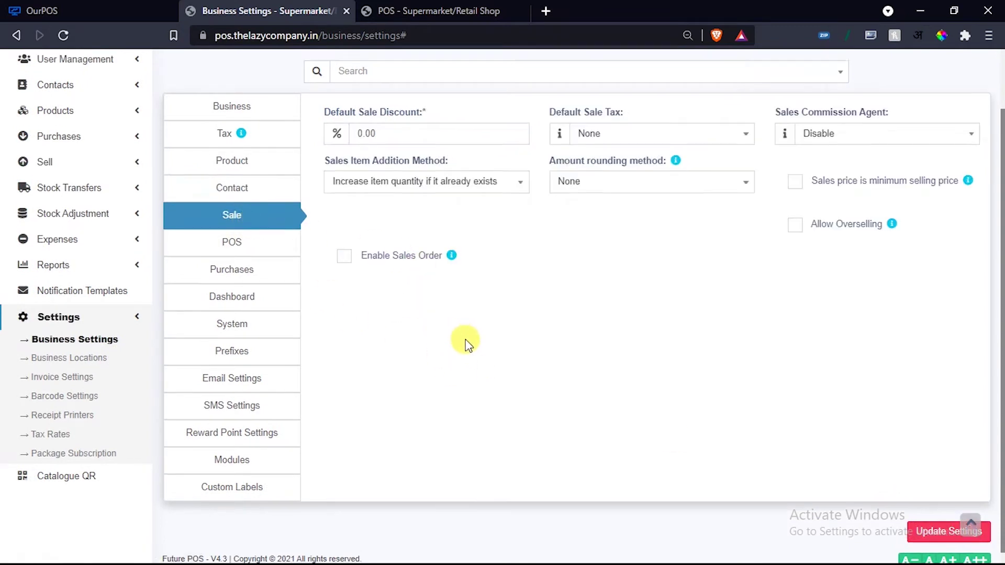
{"action": "scroll", "coordinate": [469, 342], "scroll_direction": "up", "scroll_amount": 2}
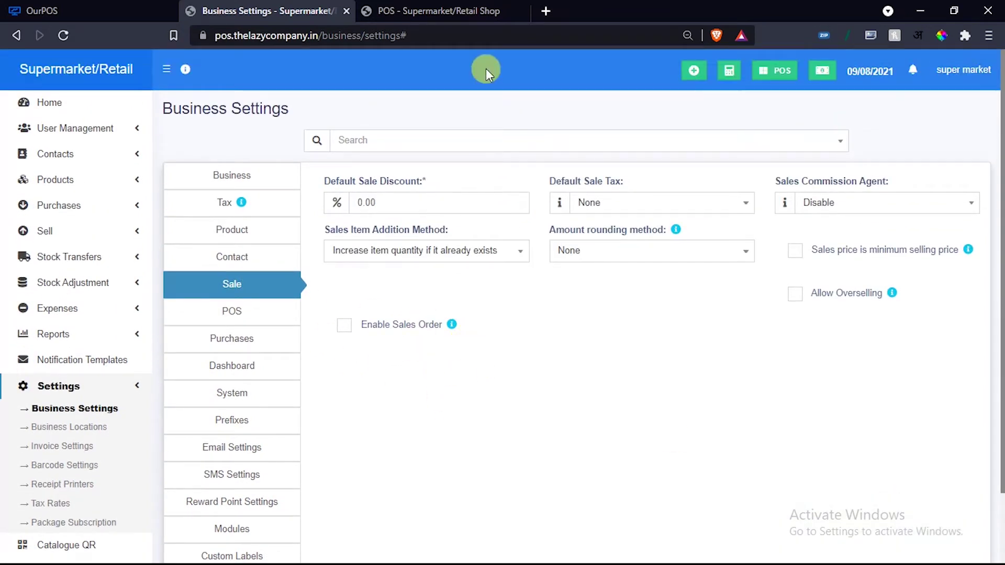
{"action": "left_click", "coordinate": [622, 205]}
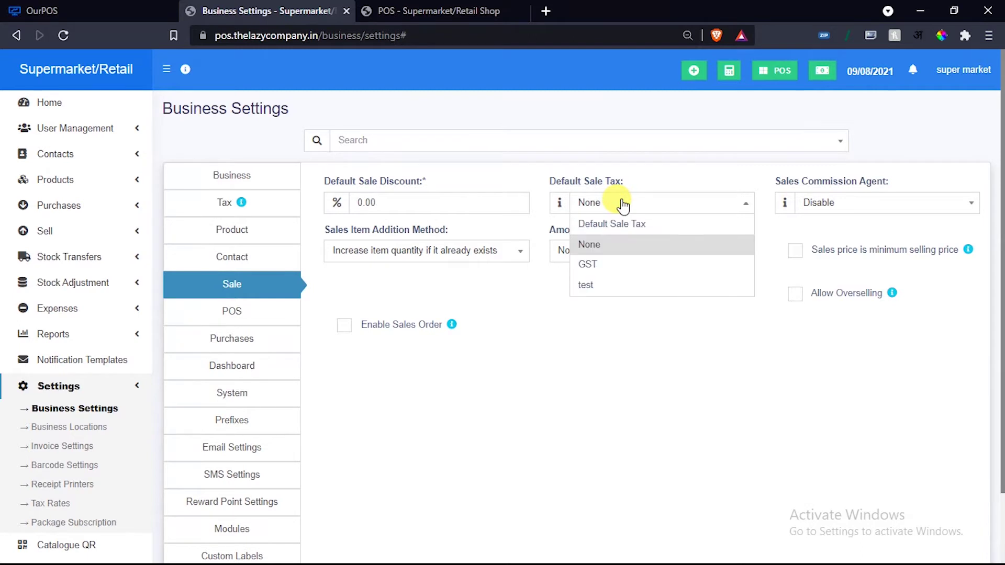
{"action": "left_click", "coordinate": [877, 209]}
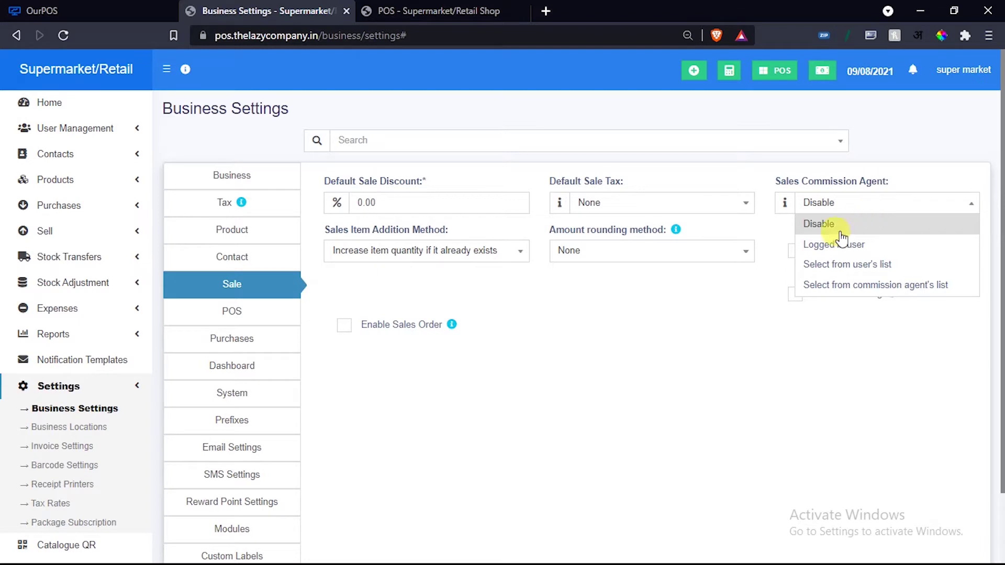
{"action": "left_click", "coordinate": [690, 292]}
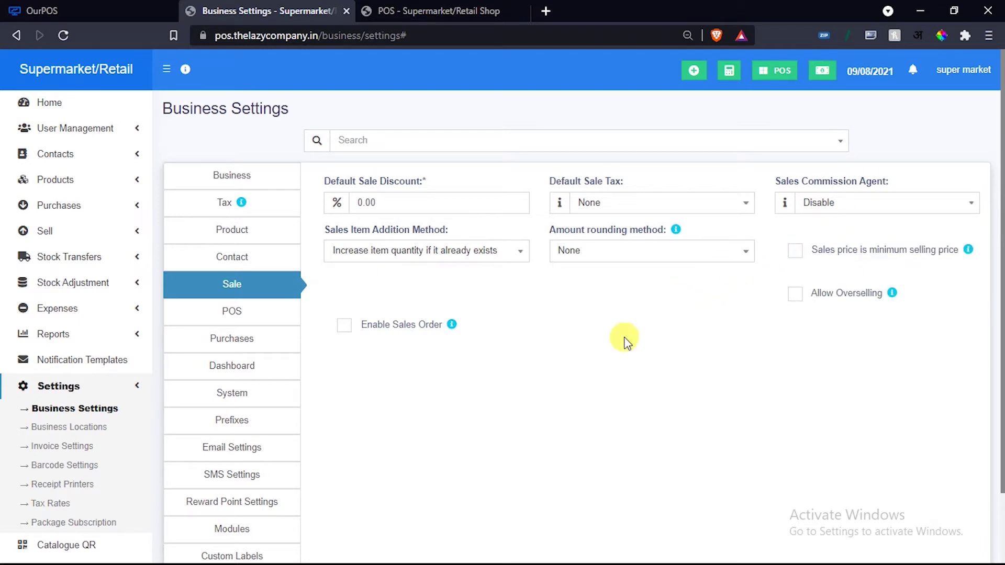
{"action": "scroll", "coordinate": [534, 324], "scroll_direction": "down", "scroll_amount": 2}
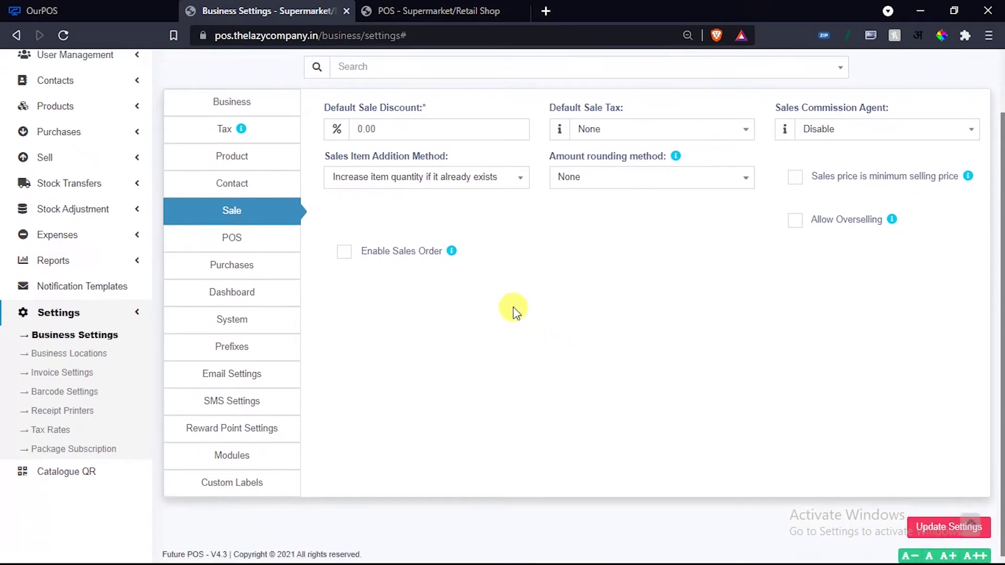
{"action": "left_click", "coordinate": [639, 180]}
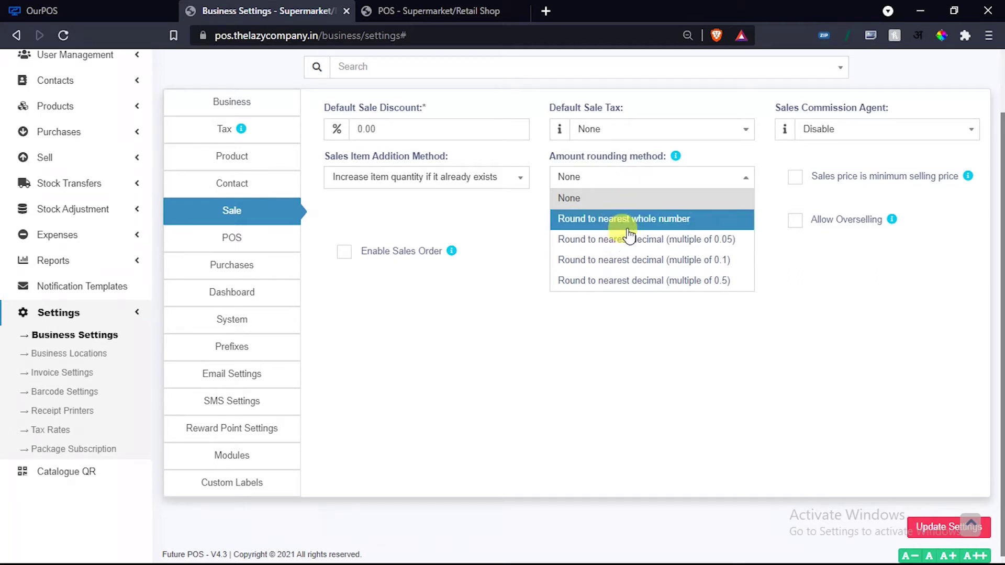
{"action": "left_click", "coordinate": [701, 378]}
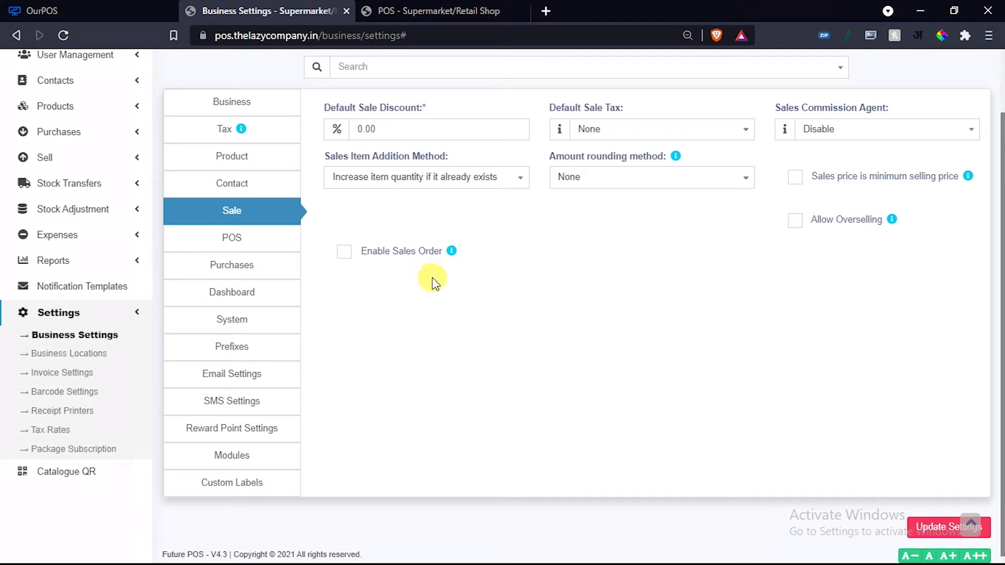
Compare the POS settings' keyboard shortcuts against the POS sales screen's shortcut list.
{"action": "left_click", "coordinate": [226, 234]}
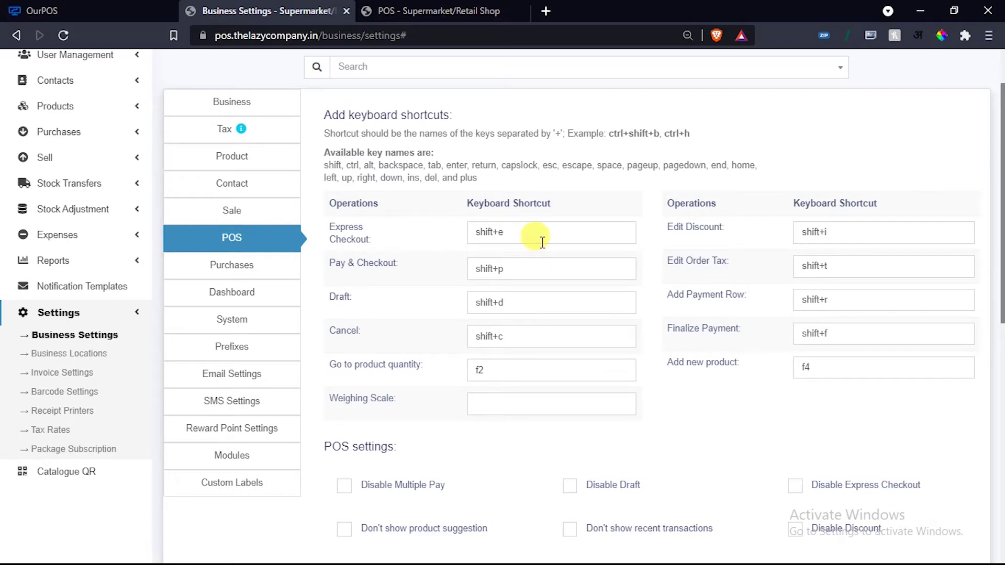
{"action": "scroll", "coordinate": [539, 238], "scroll_direction": "down", "scroll_amount": 4}
{"action": "left_click", "coordinate": [419, 11]}
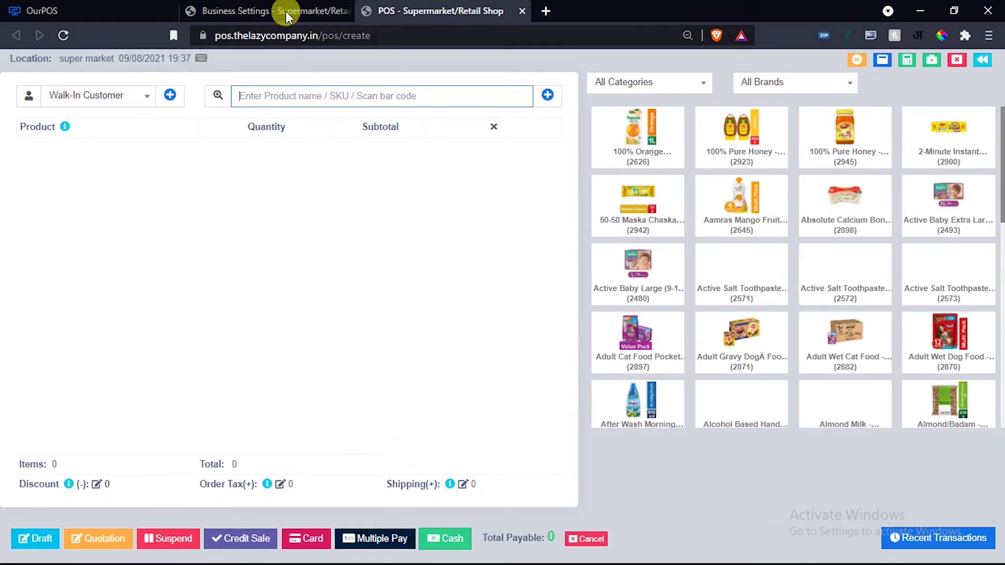
{"action": "left_click", "coordinate": [202, 58]}
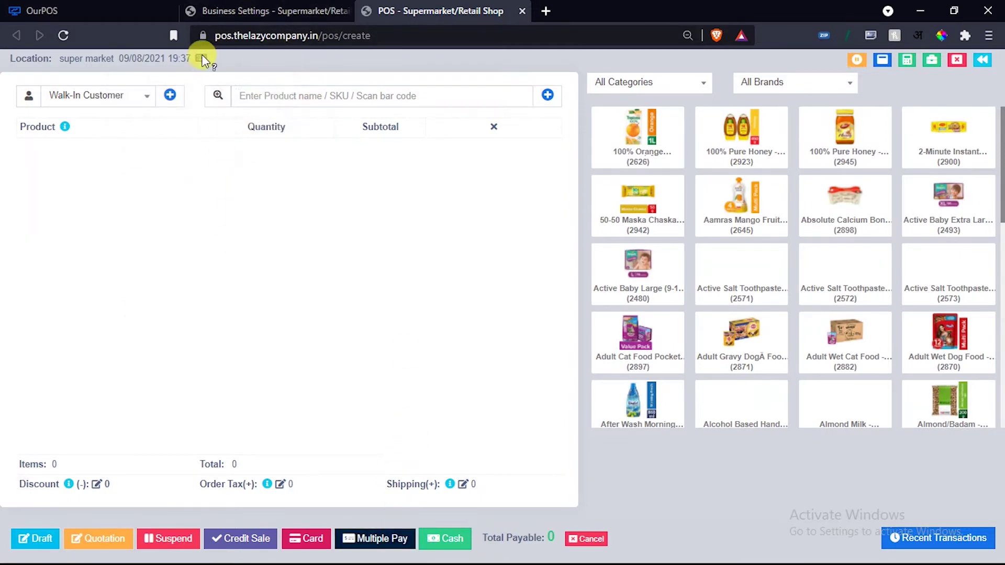
{"action": "left_click", "coordinate": [272, 12]}
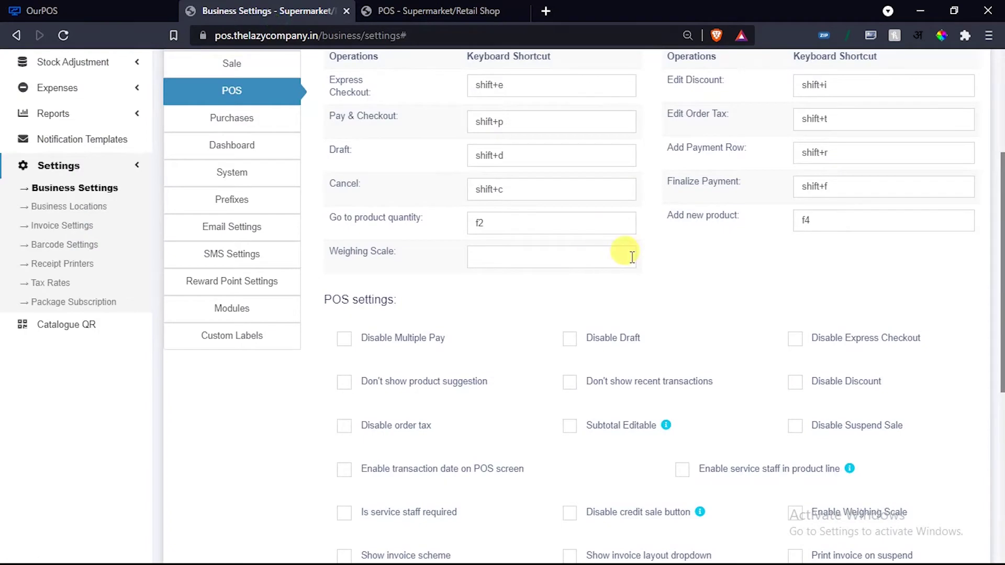
{"action": "scroll", "coordinate": [627, 254], "scroll_direction": "down", "scroll_amount": 3}
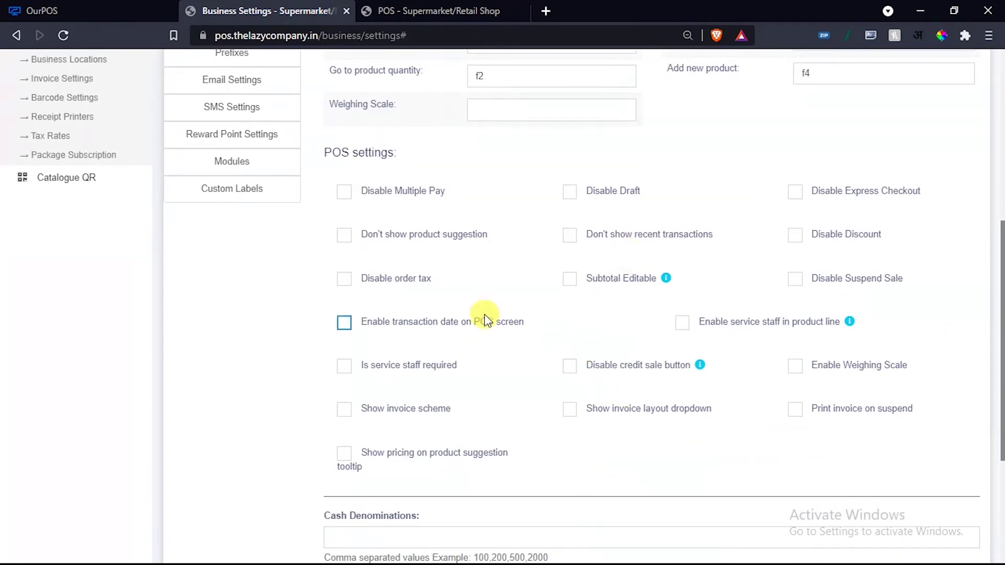
{"action": "left_click", "coordinate": [400, 7]}
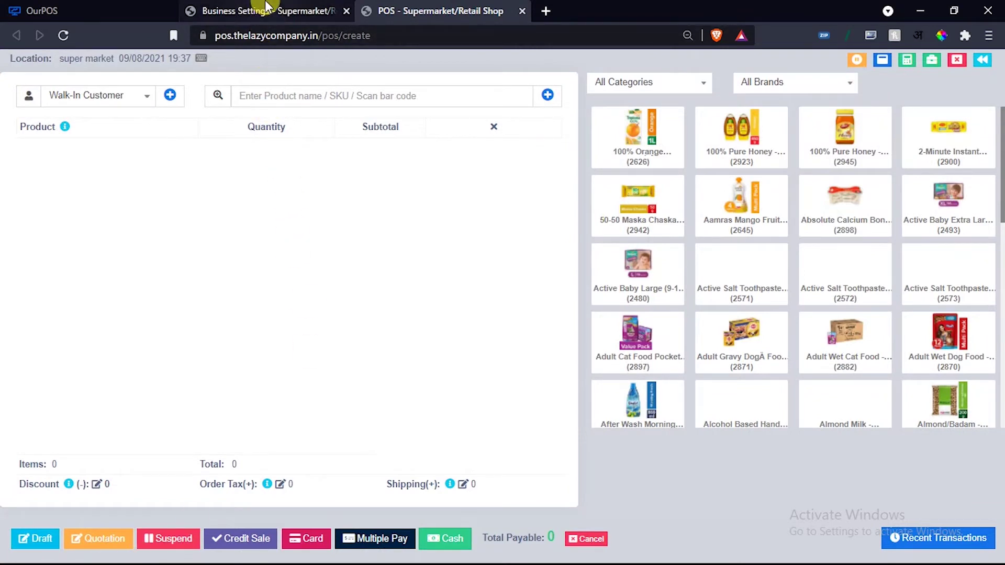
{"action": "left_click", "coordinate": [321, 10]}
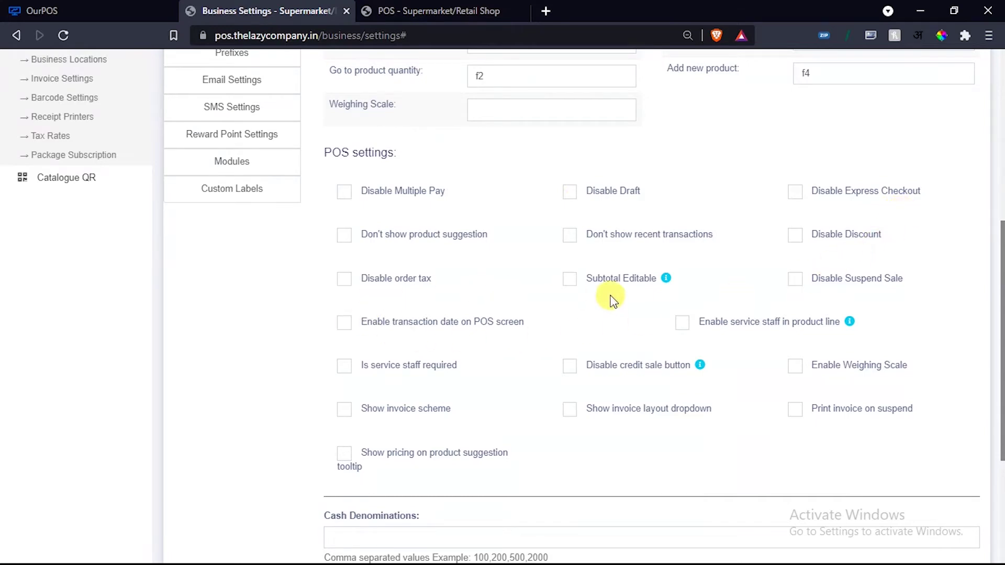
{"action": "scroll", "coordinate": [687, 322], "scroll_direction": "down", "scroll_amount": 4}
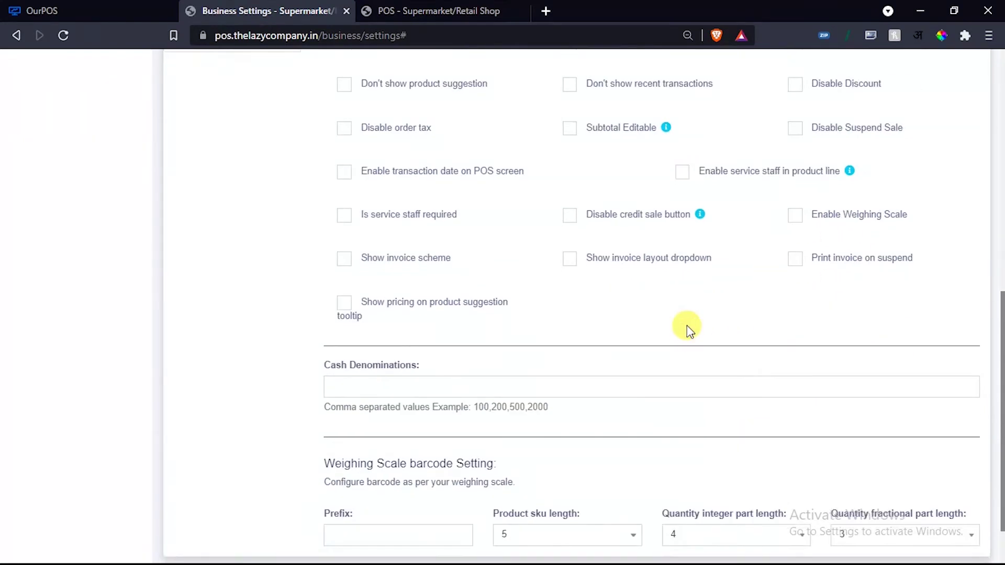
{"action": "scroll", "coordinate": [687, 325], "scroll_direction": "up", "scroll_amount": 10}
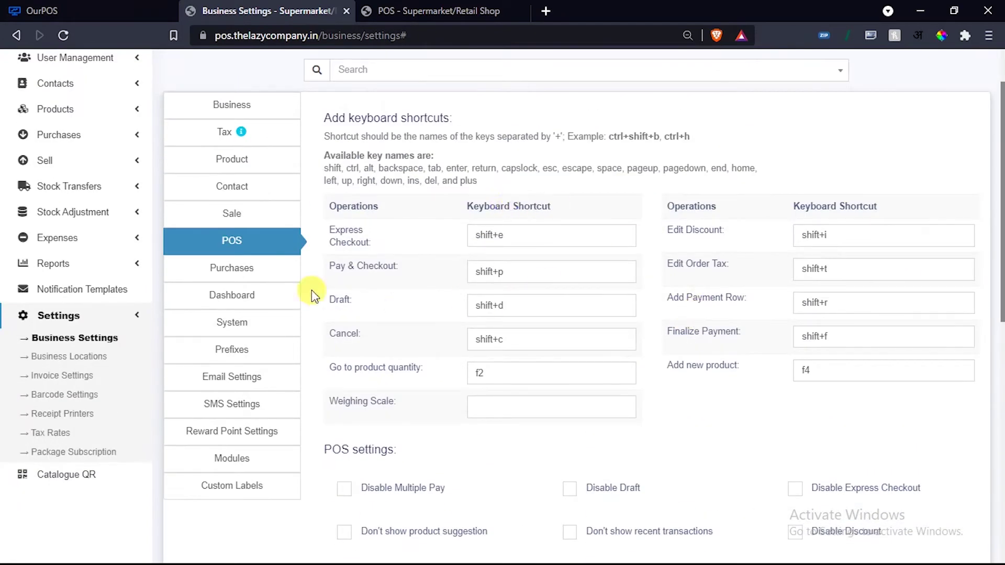
Look through the Purchases, Dashboard, System and Prefixes settings tabs, finishing on Email Settings.
{"action": "left_click", "coordinate": [270, 273]}
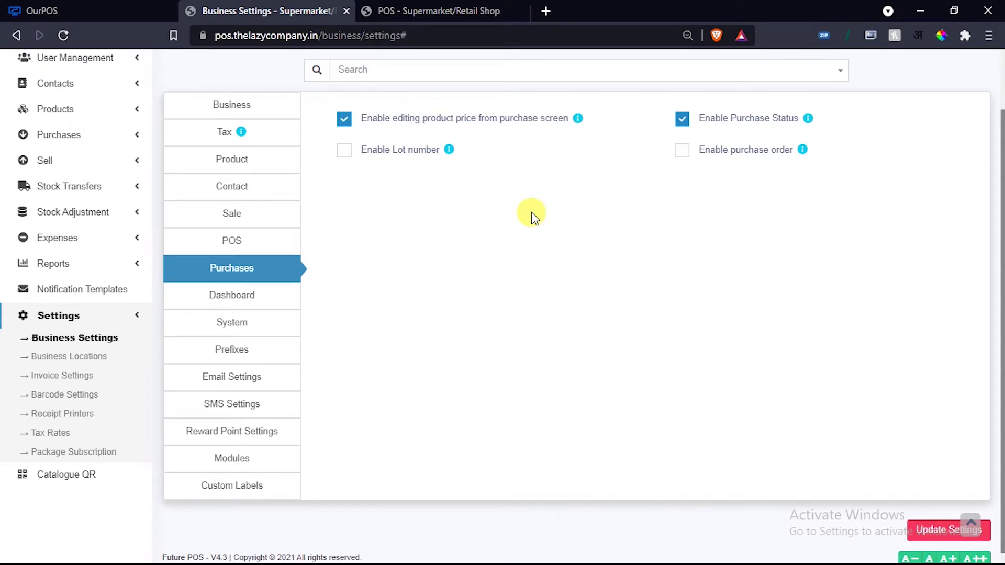
{"action": "scroll", "coordinate": [529, 212], "scroll_direction": "down", "scroll_amount": 1}
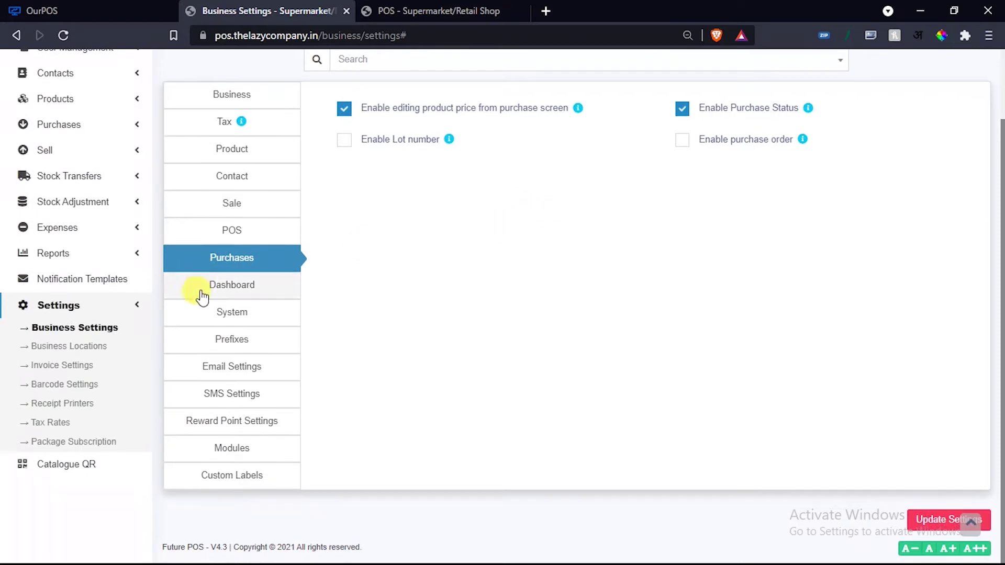
{"action": "left_click", "coordinate": [219, 291]}
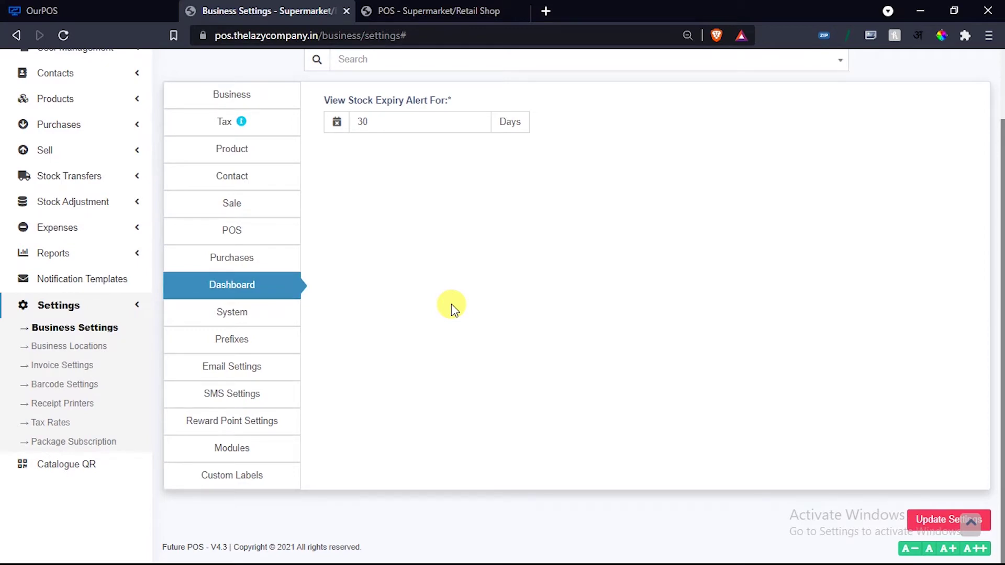
{"action": "left_click", "coordinate": [239, 315]}
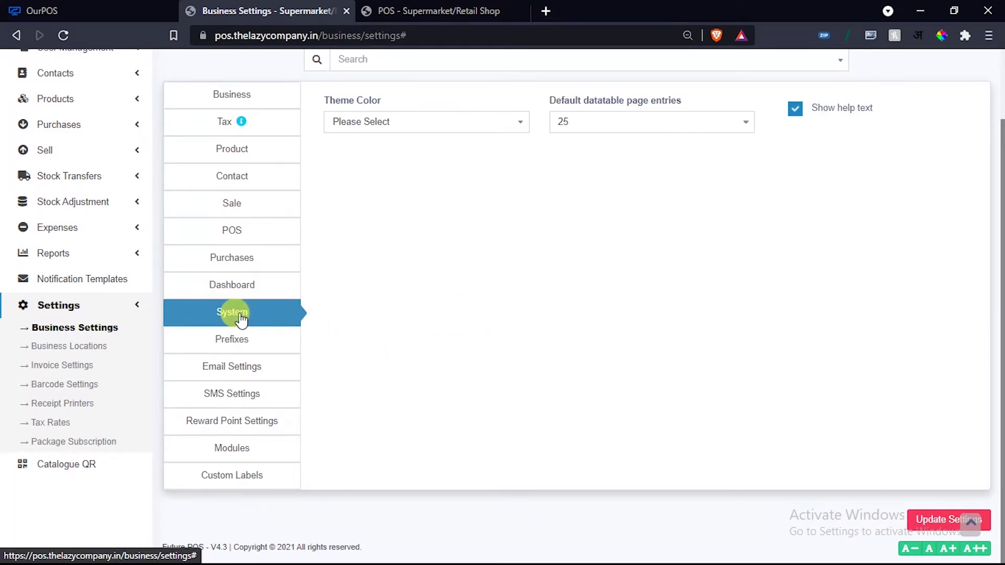
{"action": "scroll", "coordinate": [385, 334], "scroll_direction": "up", "scroll_amount": 3}
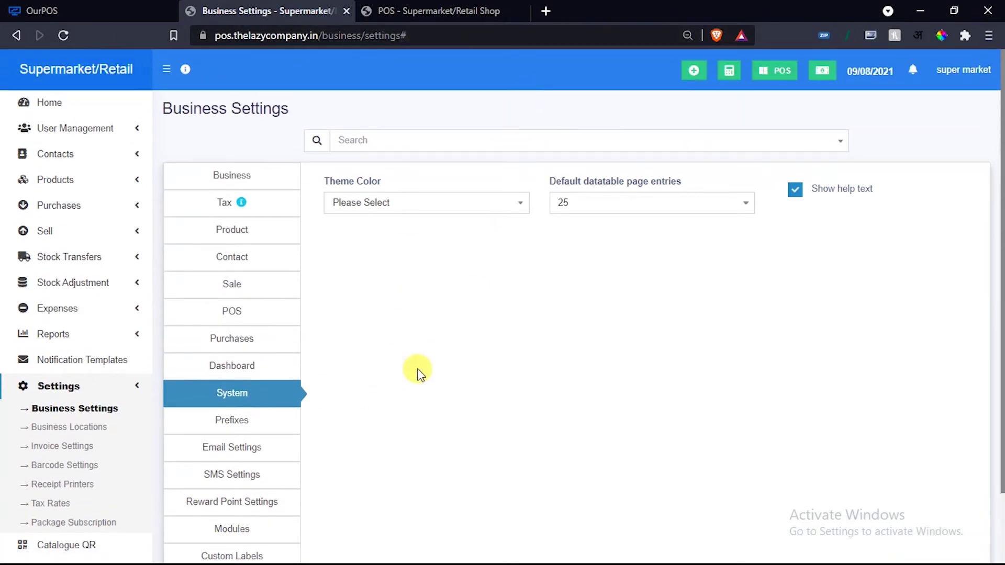
{"action": "scroll", "coordinate": [417, 370], "scroll_direction": "down", "scroll_amount": 3}
{"action": "left_click", "coordinate": [264, 339]}
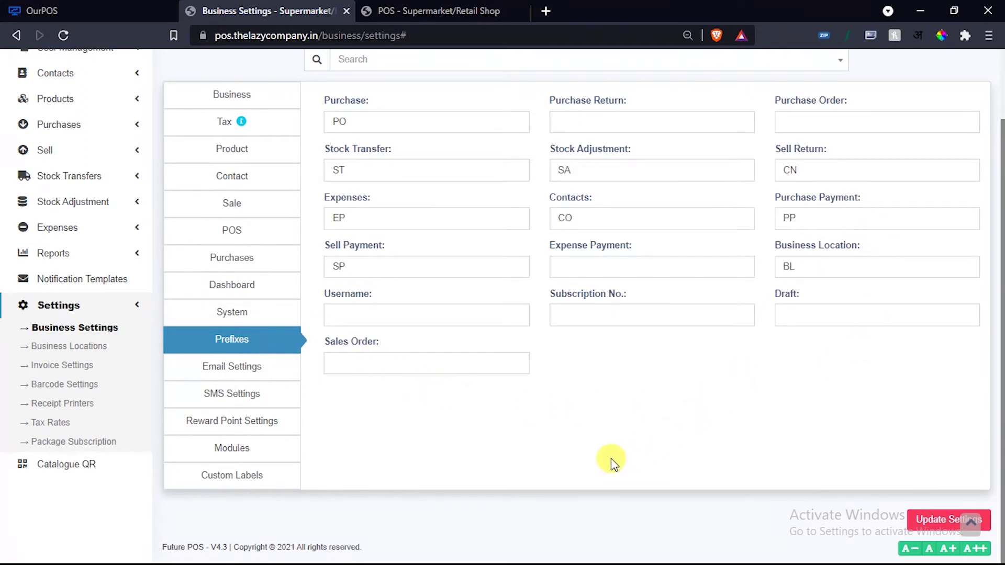
{"action": "left_click", "coordinate": [224, 368]}
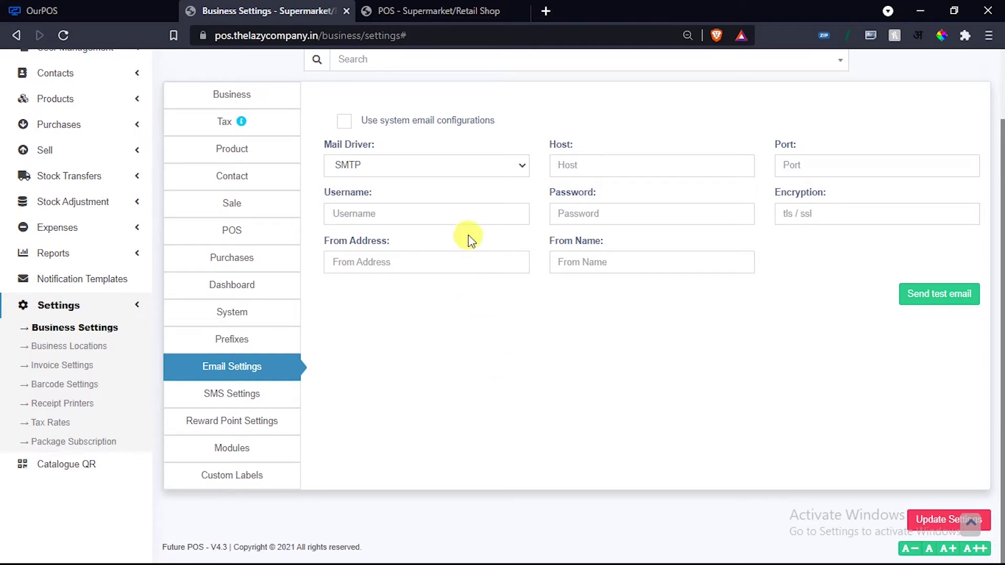
Use the system email configuration with From Name 'POS', save, then view SMS Settings.
{"action": "left_click", "coordinate": [345, 122]}
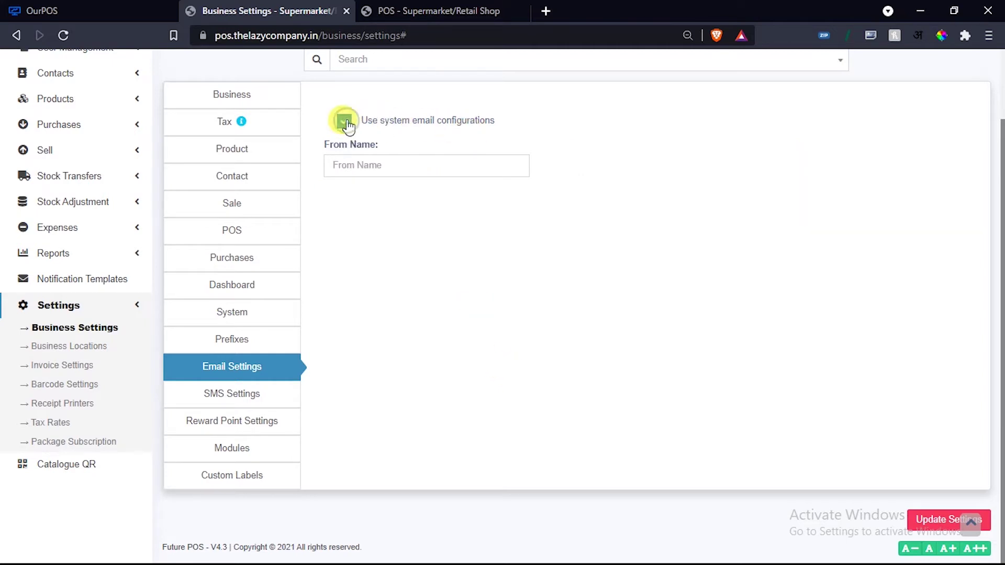
{"action": "left_click", "coordinate": [358, 163]}
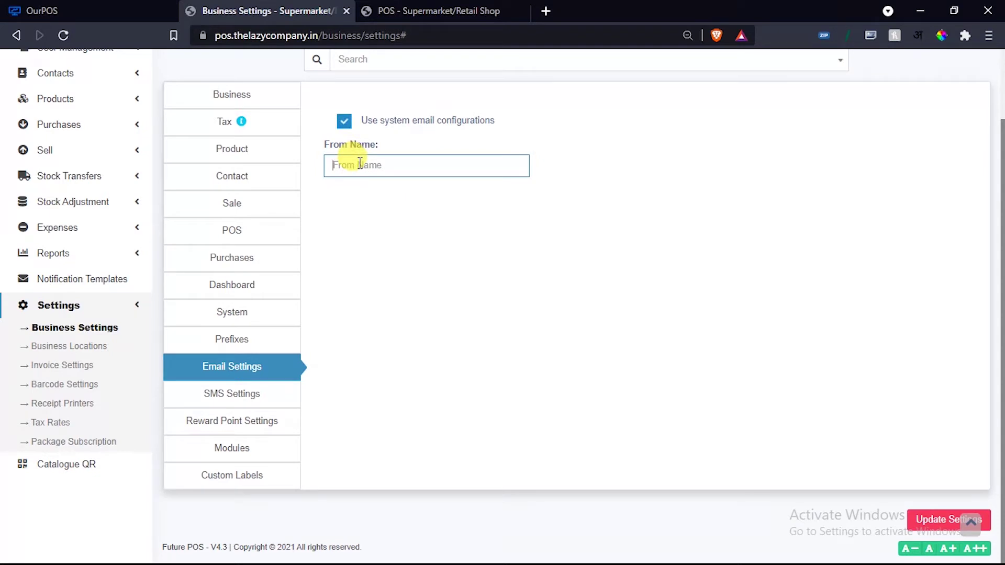
{"action": "type", "text": "POS Shop"}
{"action": "left_click", "coordinate": [942, 519]}
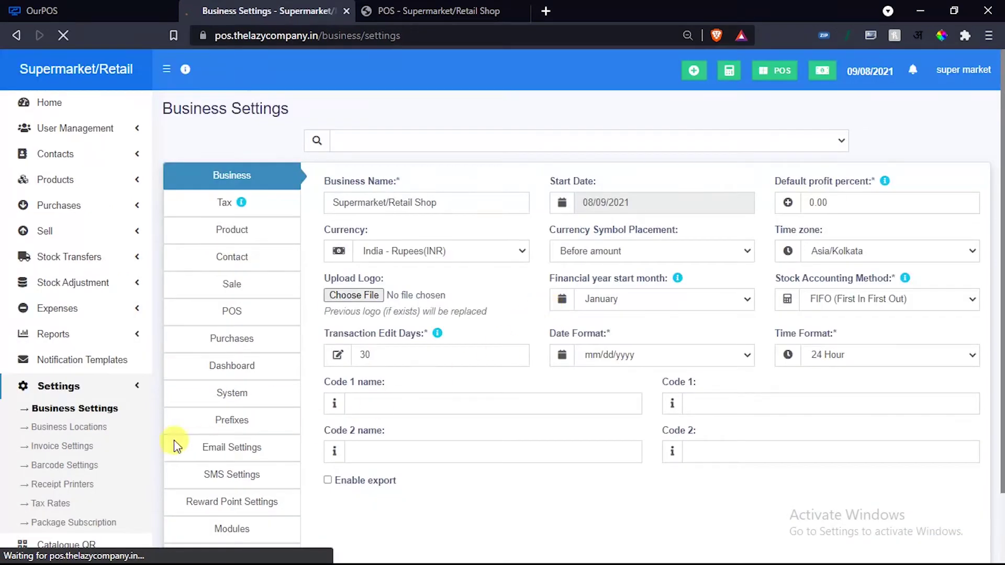
{"action": "left_click", "coordinate": [240, 448]}
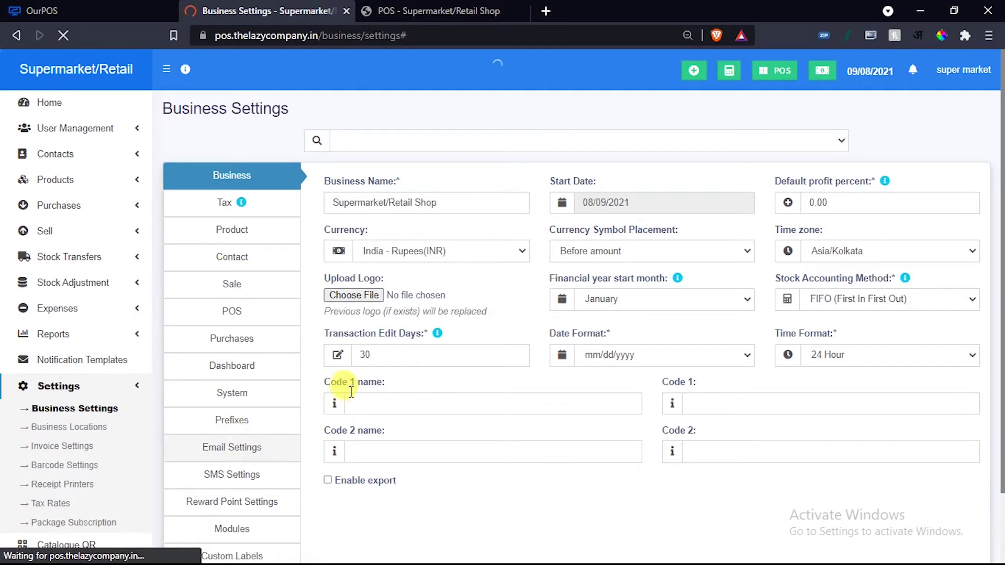
{"action": "left_click", "coordinate": [216, 475]}
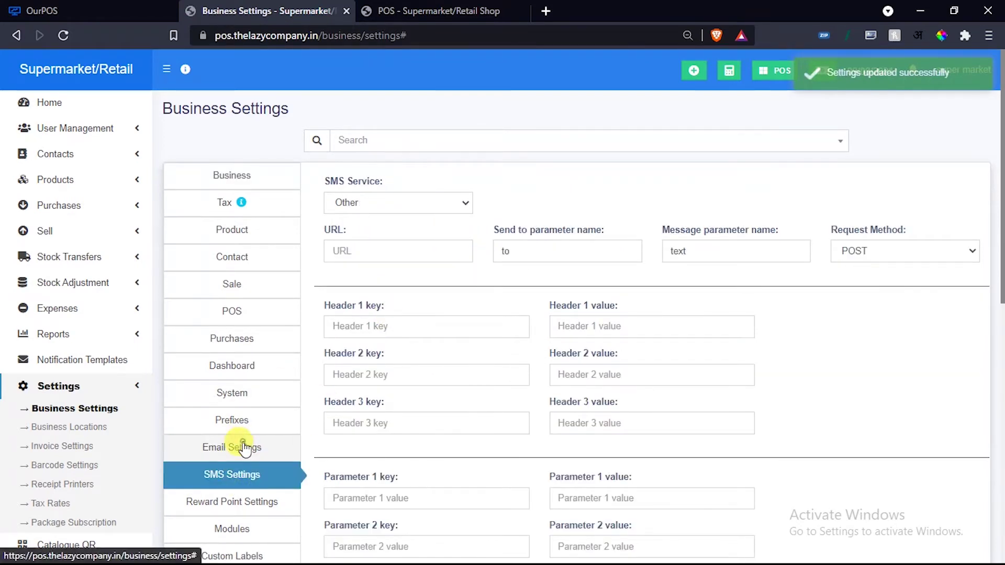
Turn off 'Use system email configurations' in Email Settings.
{"action": "left_click", "coordinate": [240, 447]}
{"action": "left_click", "coordinate": [366, 209]}
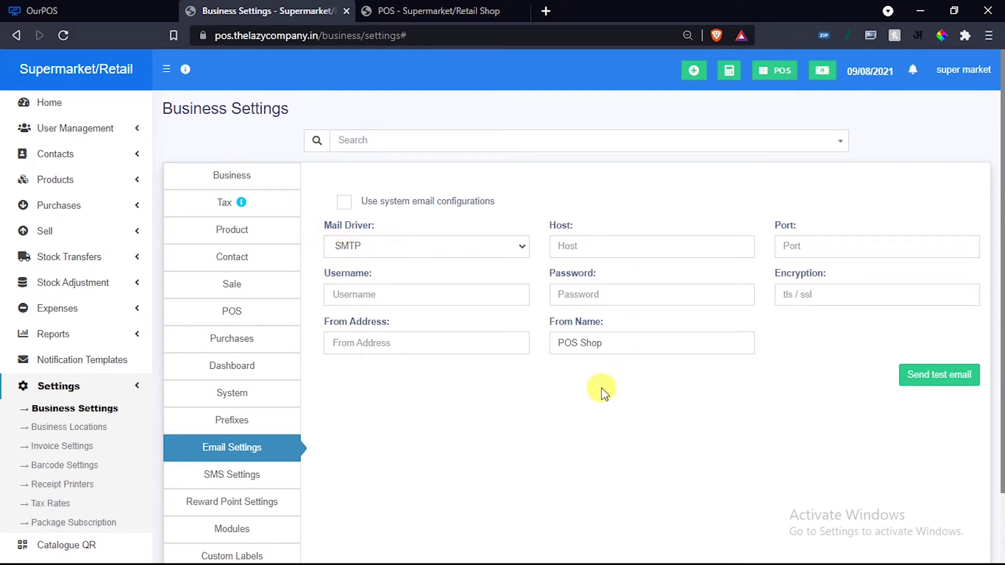
{"action": "scroll", "coordinate": [602, 392], "scroll_direction": "down", "scroll_amount": 2}
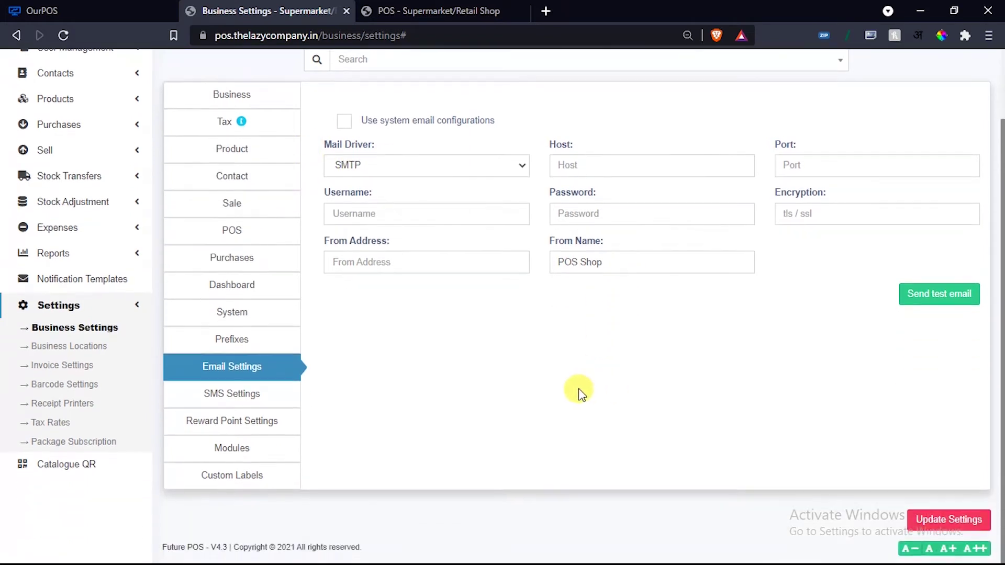
Choose Twilio as the SMS service, then view the Reward Point Settings.
{"action": "left_click", "coordinate": [243, 398]}
{"action": "scroll", "coordinate": [505, 416], "scroll_direction": "up", "scroll_amount": 2}
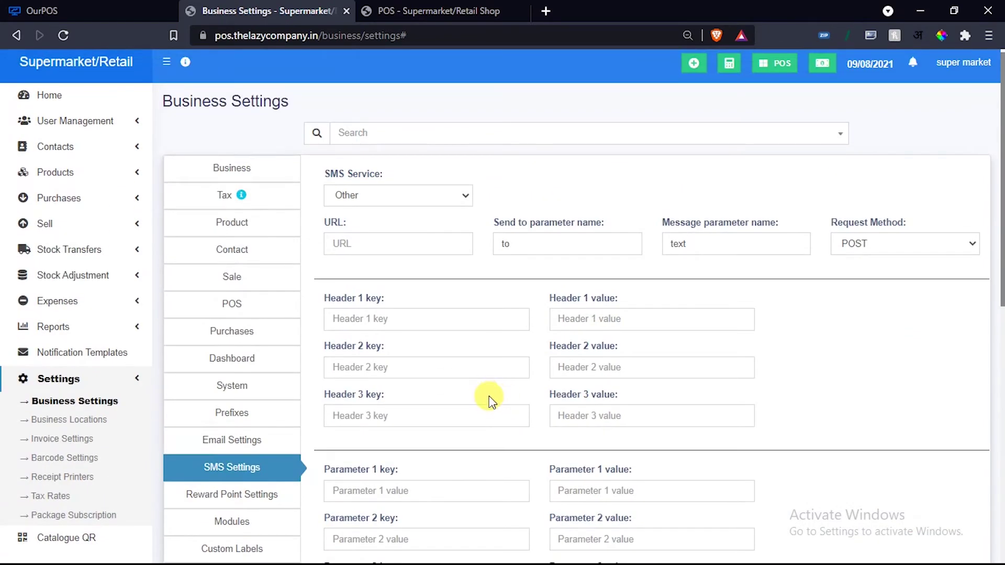
{"action": "left_click", "coordinate": [403, 198]}
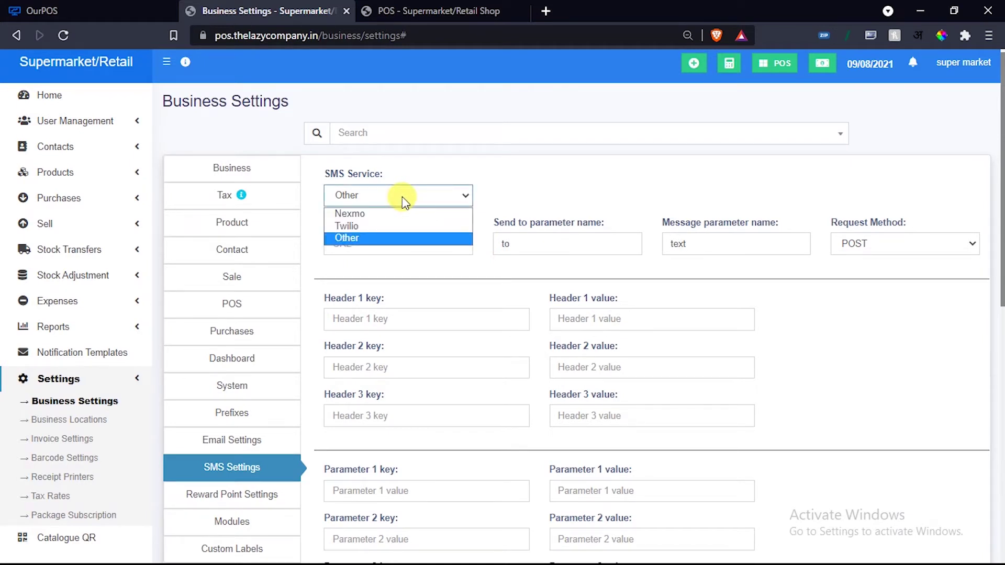
{"action": "left_click", "coordinate": [372, 225]}
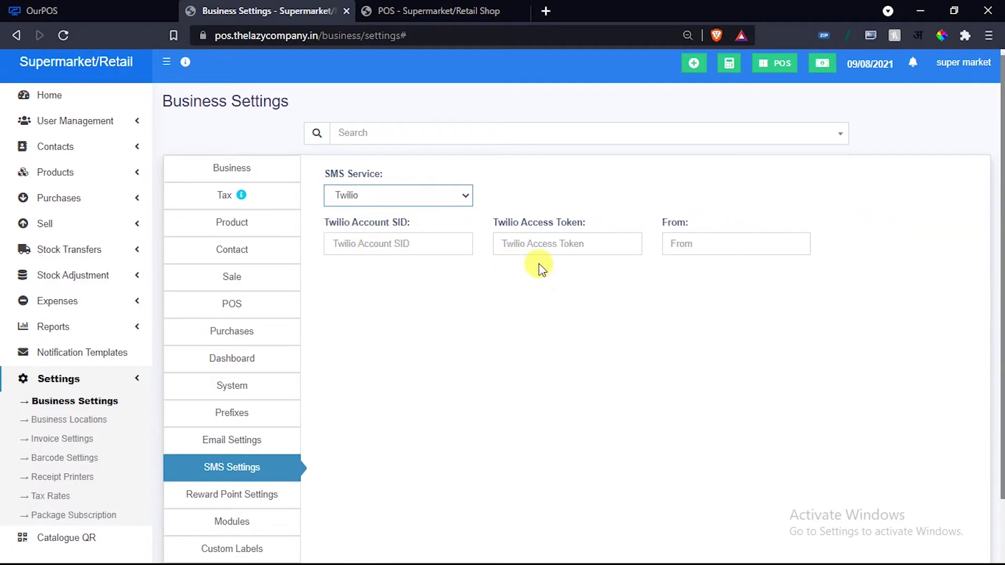
{"action": "scroll", "coordinate": [693, 262], "scroll_direction": "down", "scroll_amount": 2}
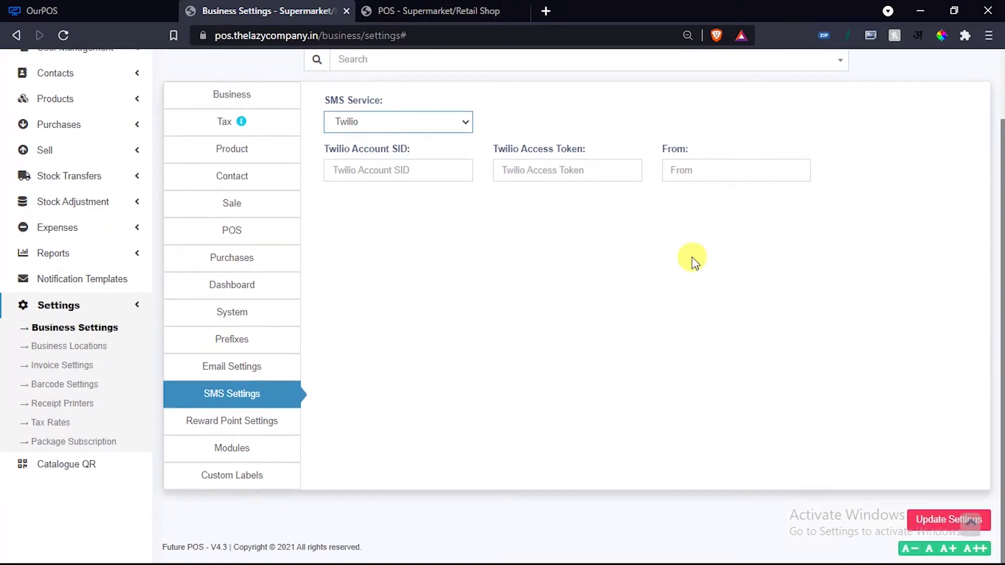
{"action": "left_click", "coordinate": [209, 422]}
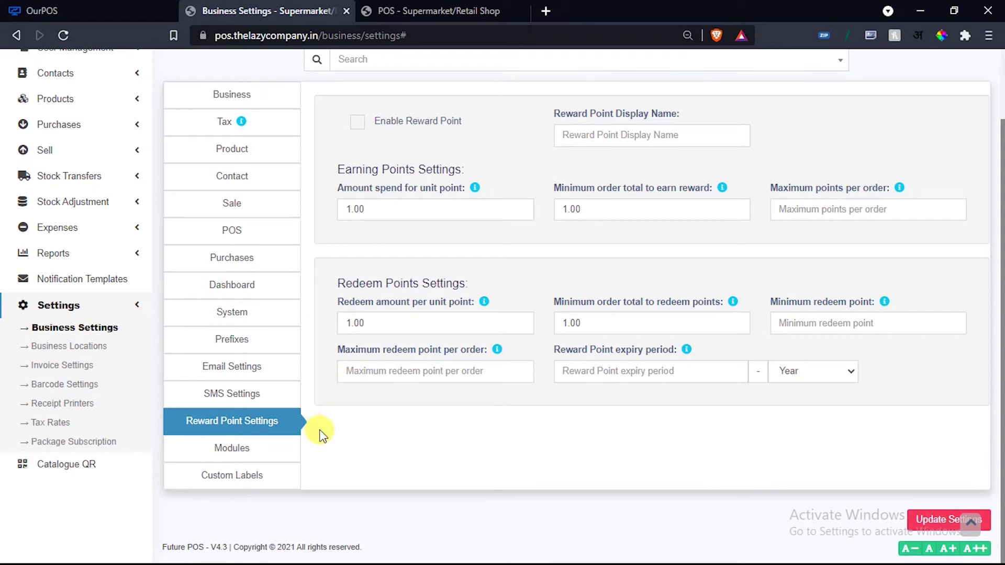
Disable the Stock Transfers and Stock Adjustment modules, then view the Custom Labels tab.
{"action": "left_click", "coordinate": [242, 453]}
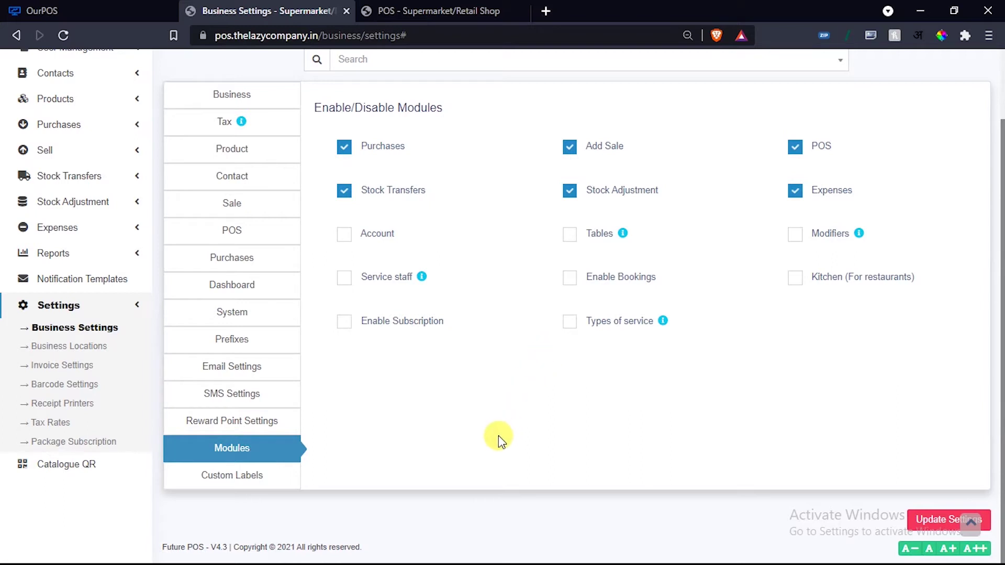
{"action": "scroll", "coordinate": [498, 435], "scroll_direction": "up", "scroll_amount": 2}
{"action": "scroll", "coordinate": [498, 436], "scroll_direction": "down", "scroll_amount": 2}
{"action": "scroll", "coordinate": [463, 246], "scroll_direction": "up", "scroll_amount": 2}
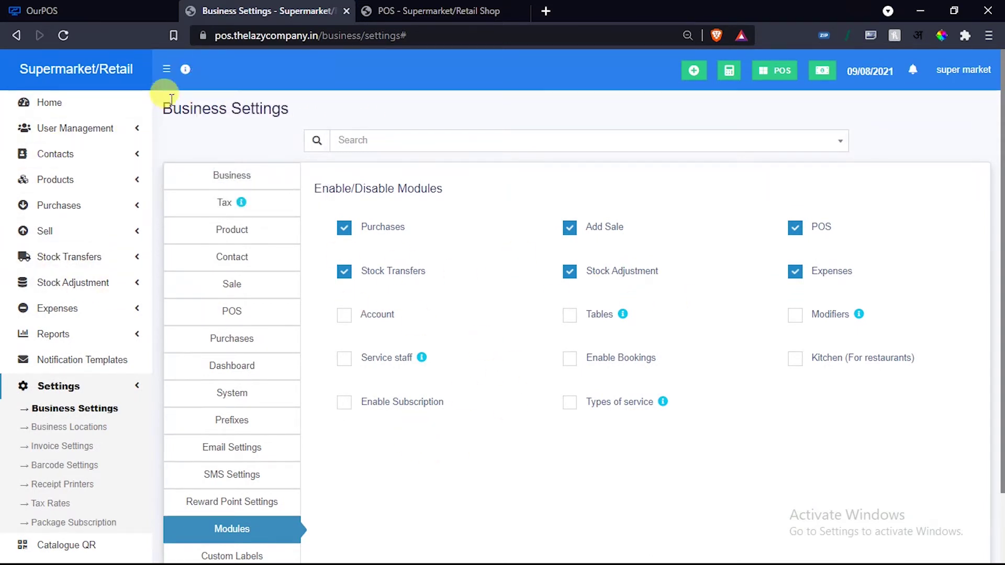
{"action": "scroll", "coordinate": [293, 359], "scroll_direction": "down", "scroll_amount": 2}
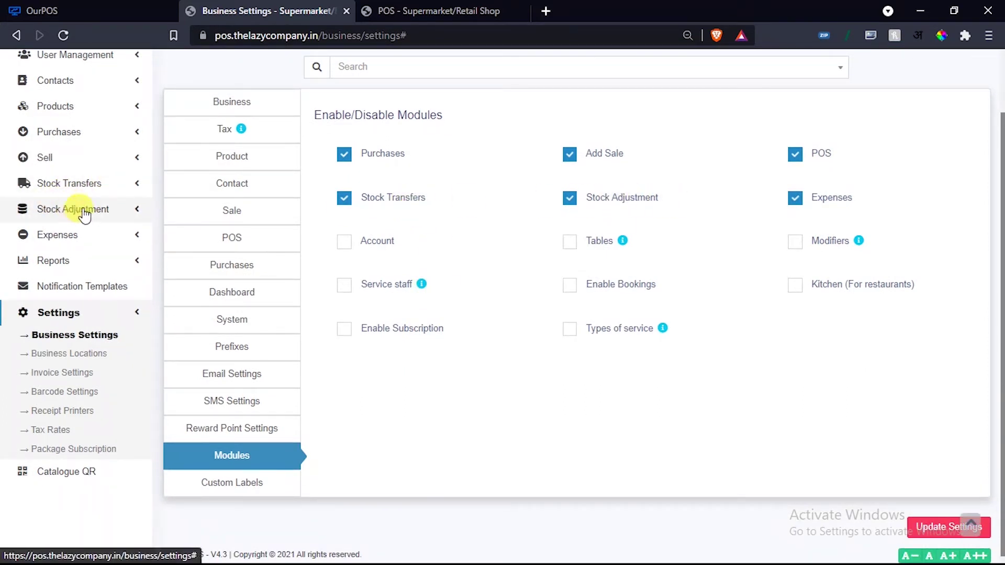
{"action": "left_click", "coordinate": [392, 197]}
{"action": "left_click", "coordinate": [581, 199]}
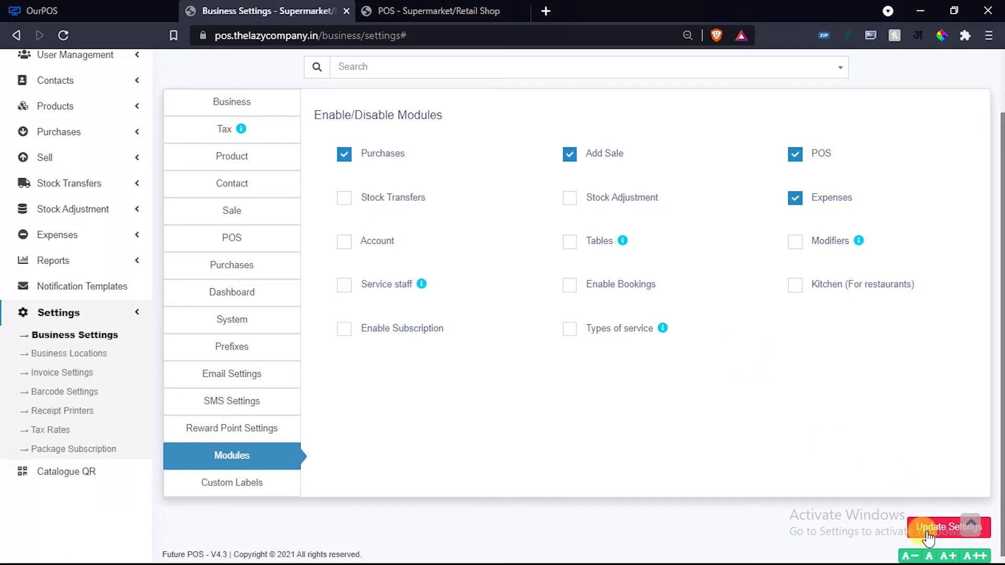
{"action": "scroll", "coordinate": [628, 435], "scroll_direction": "down", "scroll_amount": 1}
{"action": "left_click", "coordinate": [235, 480]}
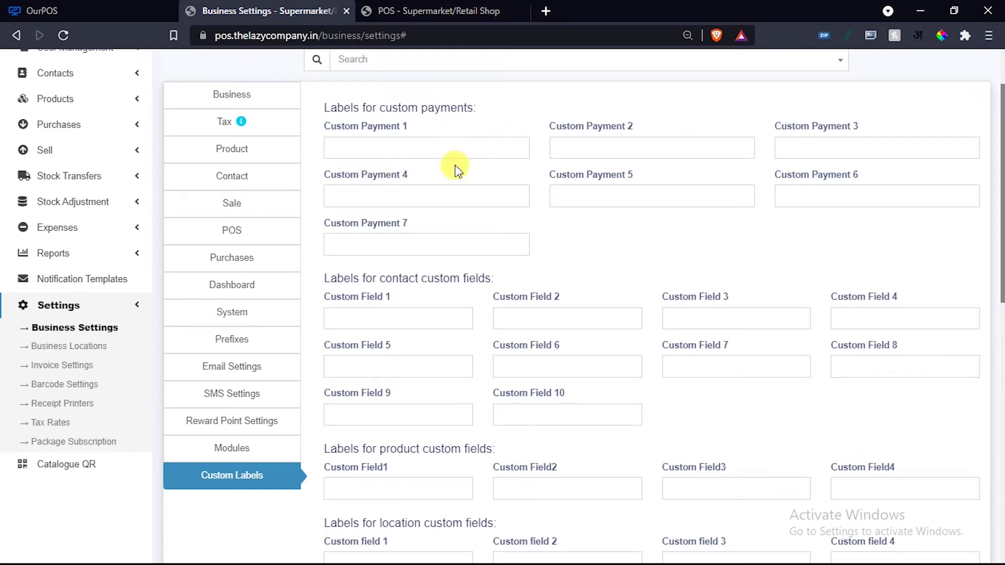
{"action": "left_click", "coordinate": [411, 150]}
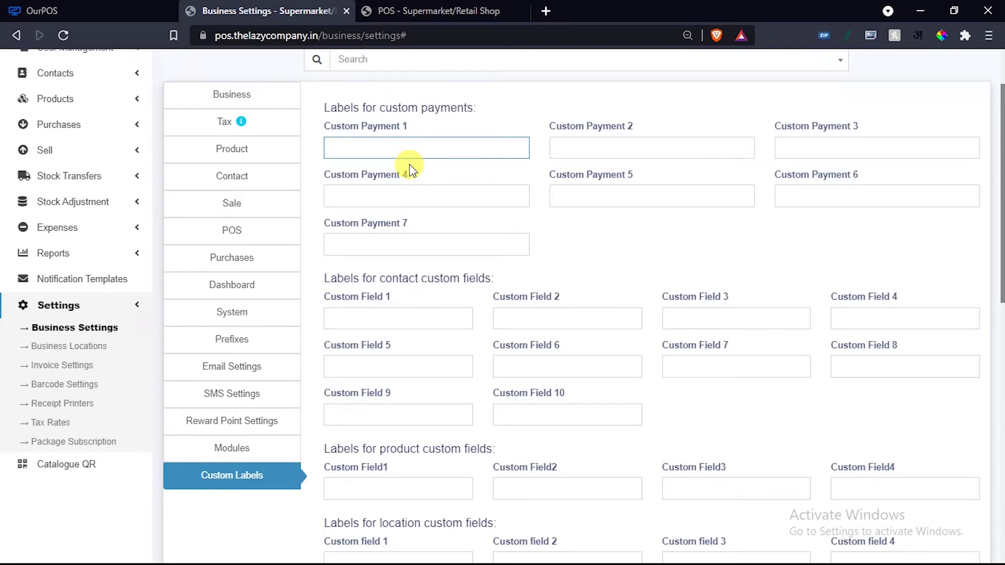
{"action": "type", "text": "ggohh"}
{"action": "key", "text": "BackSpace"}
{"action": "key", "text": "BackSpace"}
{"action": "key", "text": "BackSpace"}
{"action": "key", "text": "BackSpace"}
{"action": "key", "text": "BackSpace"}
{"action": "scroll", "coordinate": [410, 169], "scroll_direction": "down", "scroll_amount": 3}
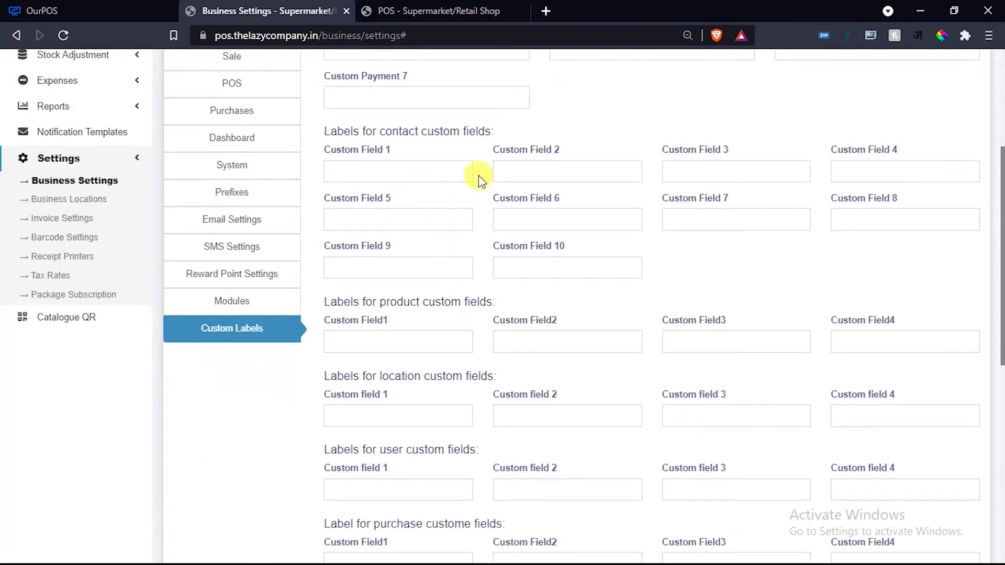
{"action": "scroll", "coordinate": [434, 208], "scroll_direction": "down", "scroll_amount": 3}
{"action": "scroll", "coordinate": [462, 244], "scroll_direction": "down", "scroll_amount": 6}
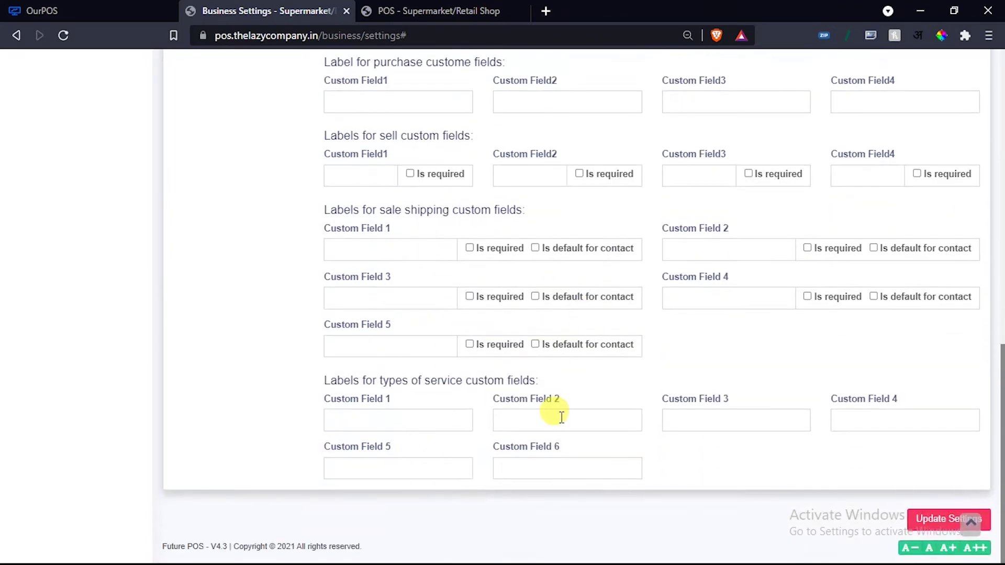
{"action": "scroll", "coordinate": [560, 402], "scroll_direction": "up", "scroll_amount": 15}
{"action": "scroll", "coordinate": [567, 393], "scroll_direction": "down", "scroll_amount": 3}
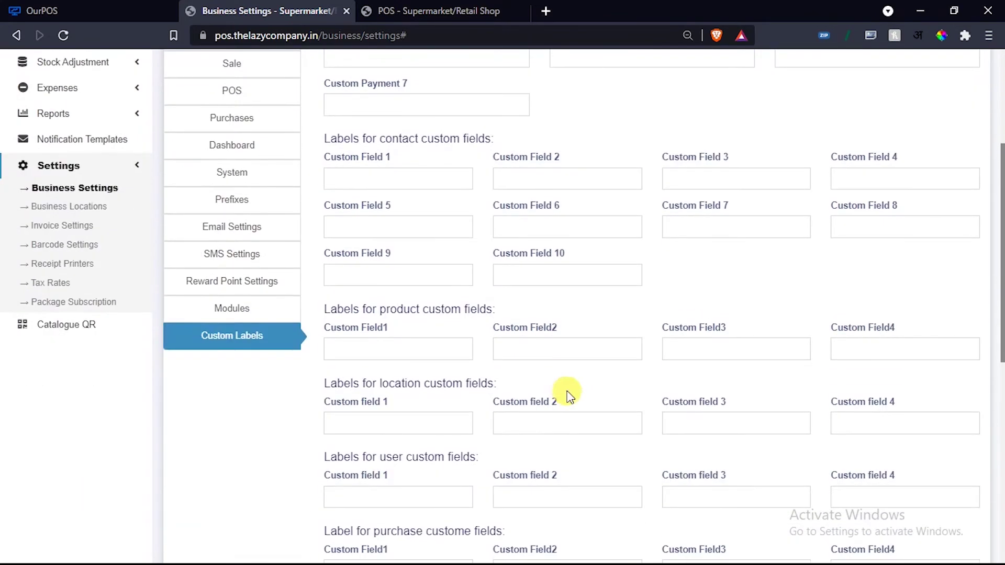
{"action": "scroll", "coordinate": [564, 398], "scroll_direction": "up", "scroll_amount": 1}
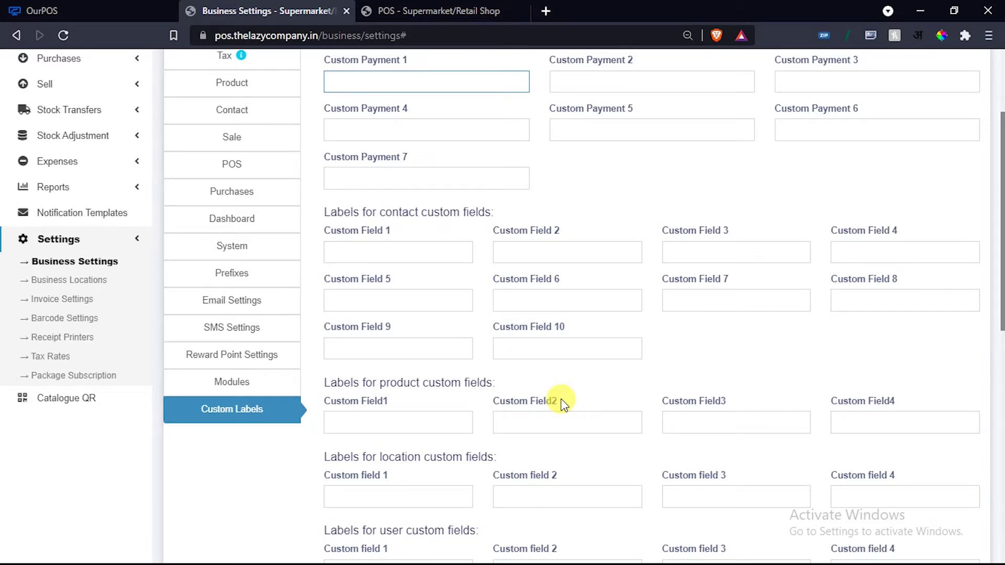
{"action": "scroll", "coordinate": [594, 193], "scroll_direction": "up", "scroll_amount": 2}
{"action": "scroll", "coordinate": [512, 253], "scroll_direction": "down", "scroll_amount": 3}
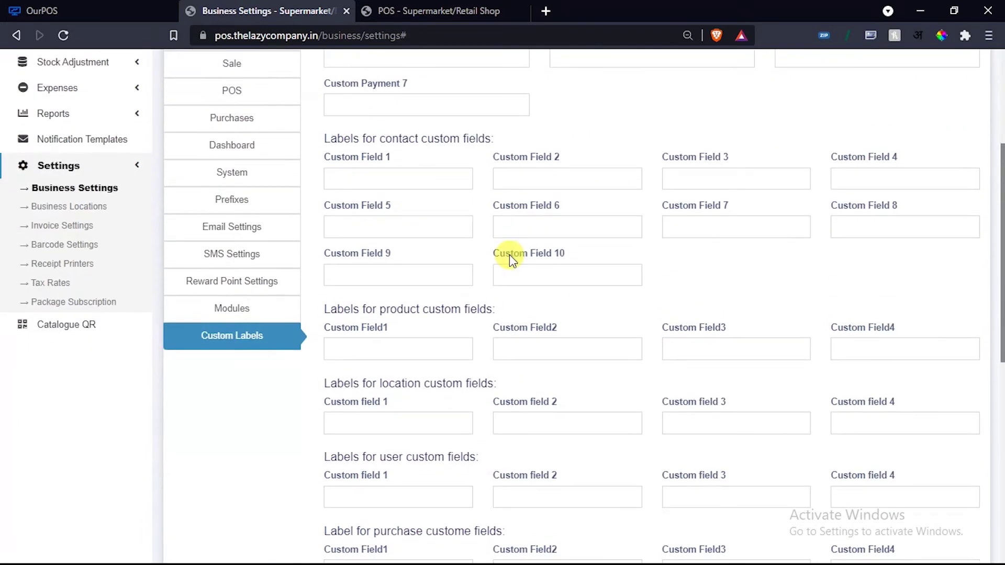
{"action": "left_click", "coordinate": [404, 177]}
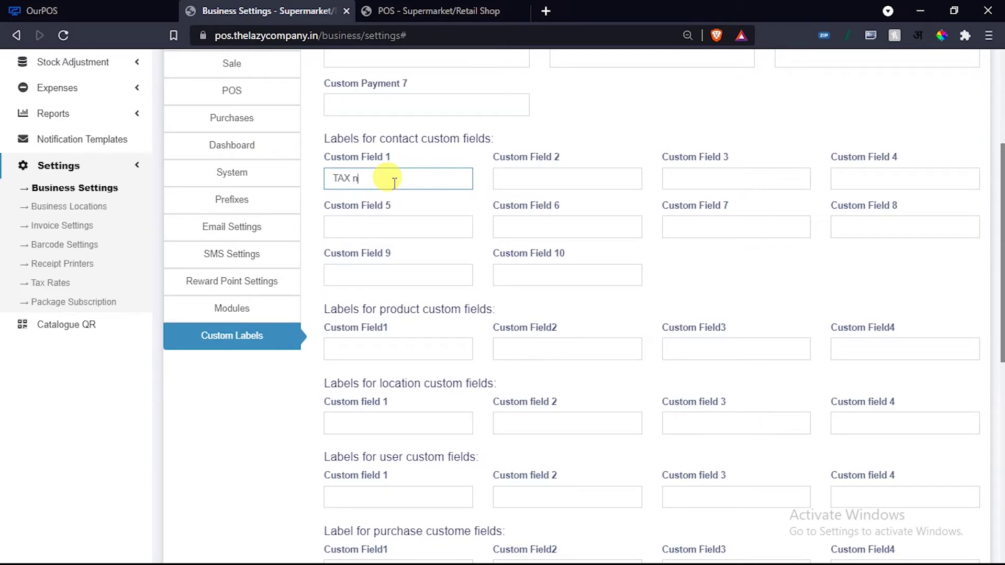
Save the business settings with the 'TAX no' contact custom field label, then expand Contacts.
{"action": "scroll", "coordinate": [791, 460], "scroll_direction": "down", "scroll_amount": 10}
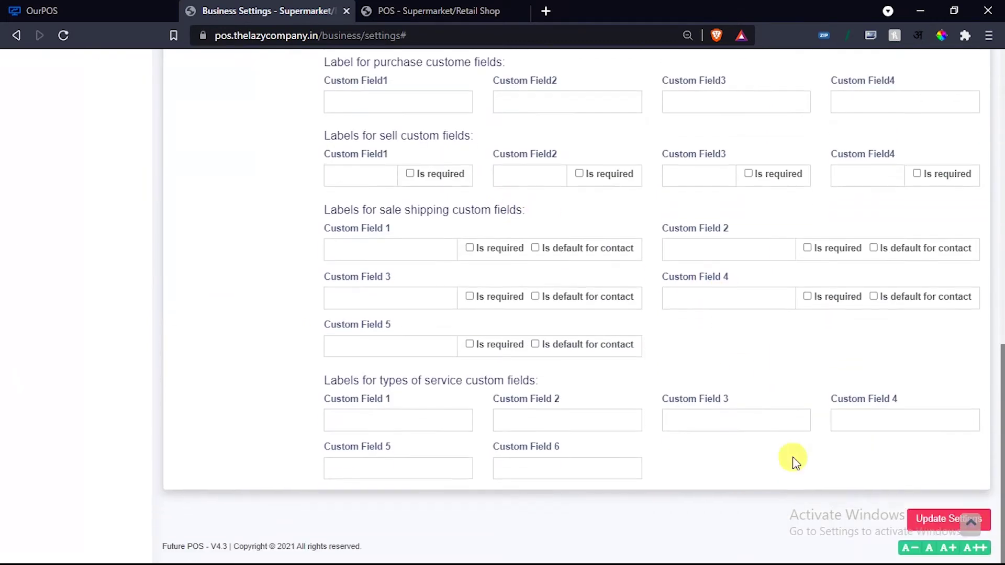
{"action": "left_click", "coordinate": [929, 516]}
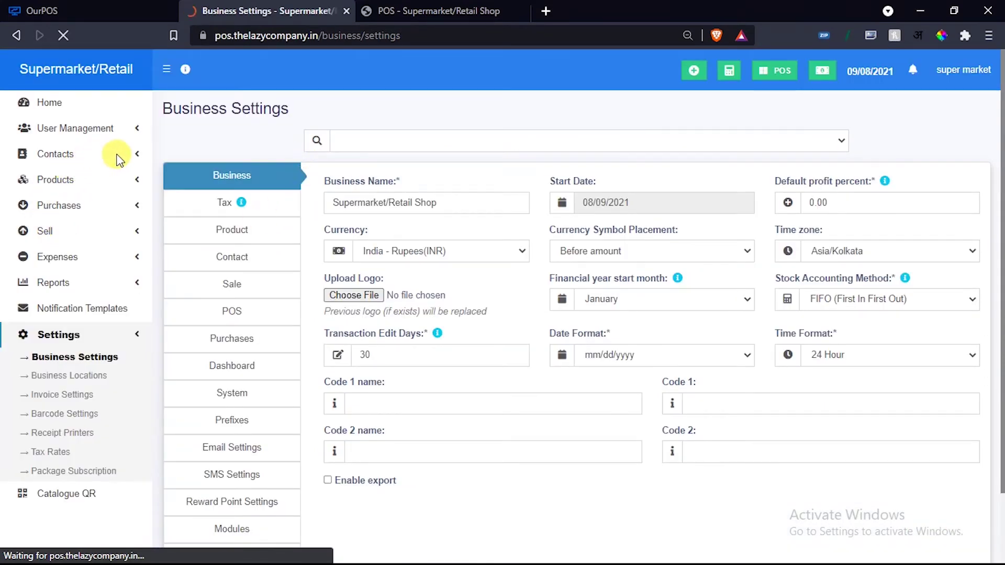
{"action": "left_click", "coordinate": [135, 158]}
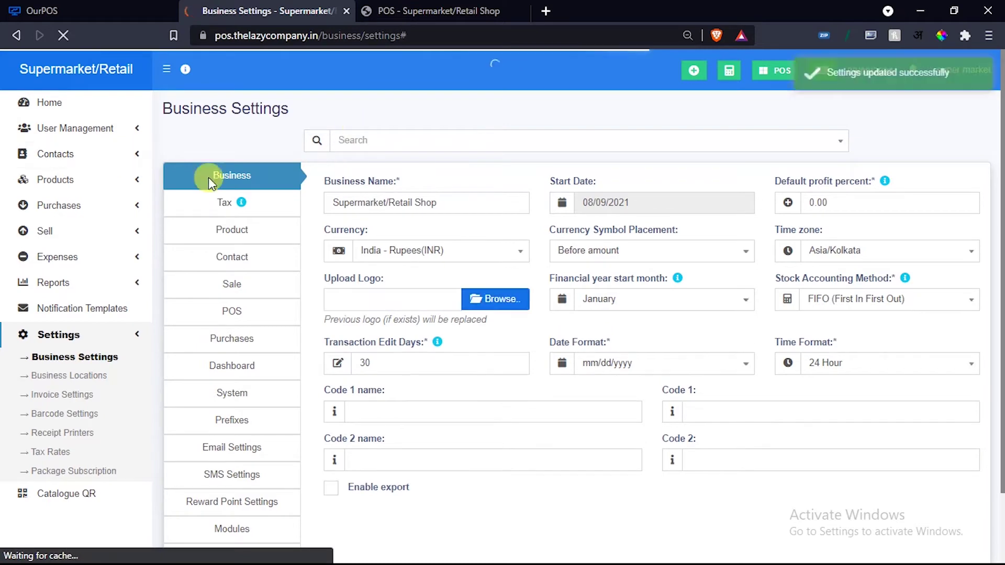
{"action": "left_click", "coordinate": [136, 157]}
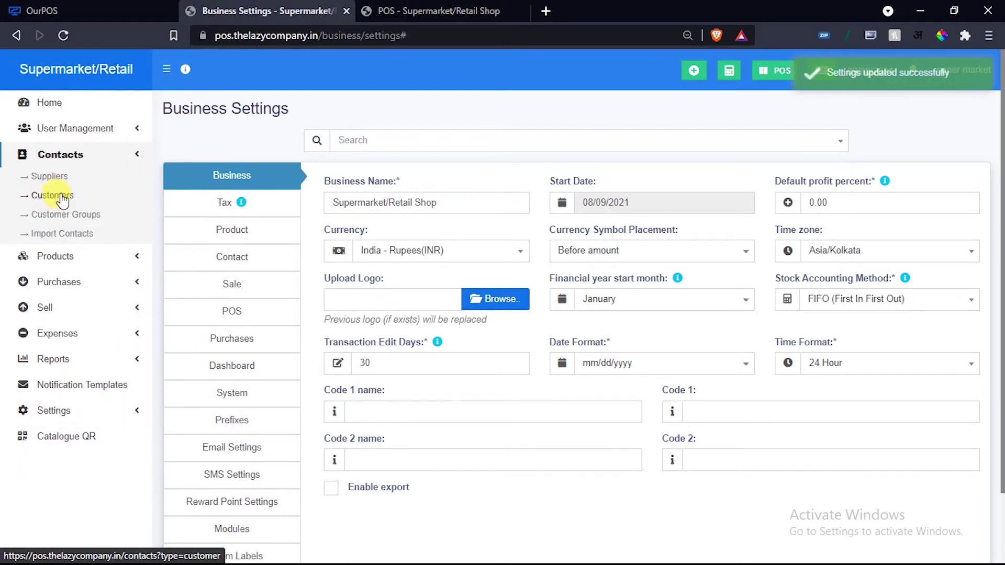
Check that the Customers add-contact form shows a 'TAX no' field, then close it unsaved.
{"action": "left_click", "coordinate": [62, 197]}
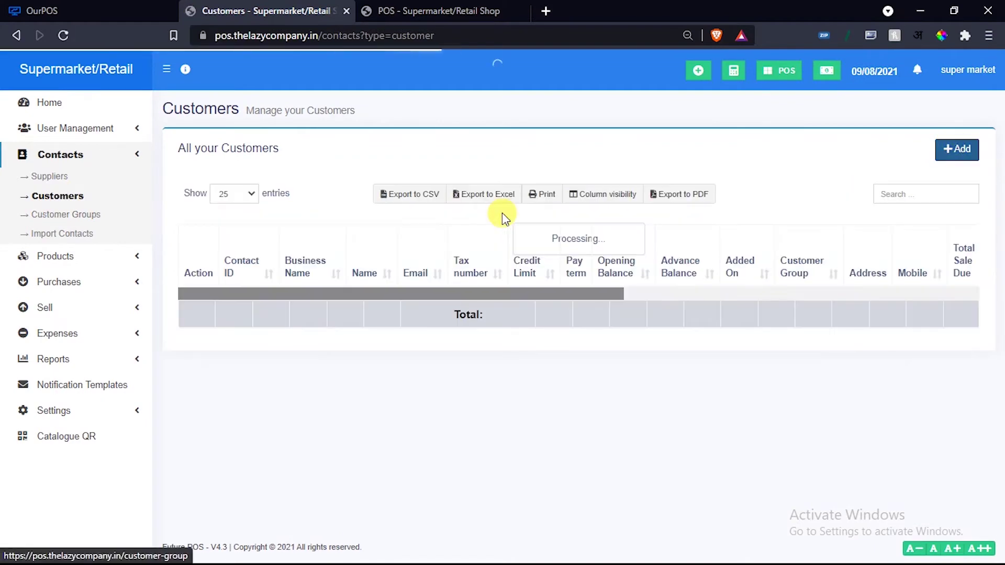
{"action": "left_click", "coordinate": [954, 152]}
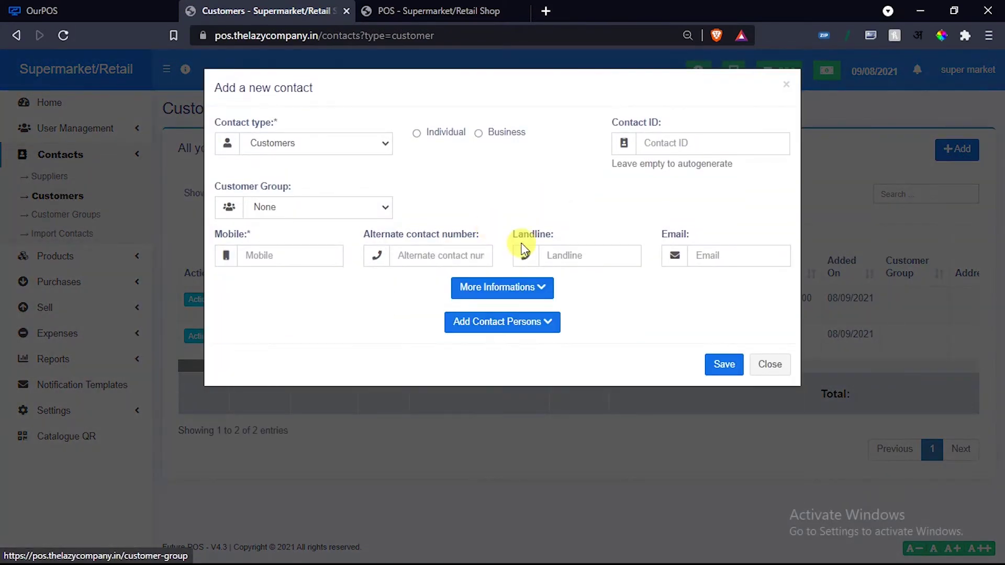
{"action": "left_click", "coordinate": [543, 287]}
{"action": "scroll", "coordinate": [523, 325], "scroll_direction": "down", "scroll_amount": 5}
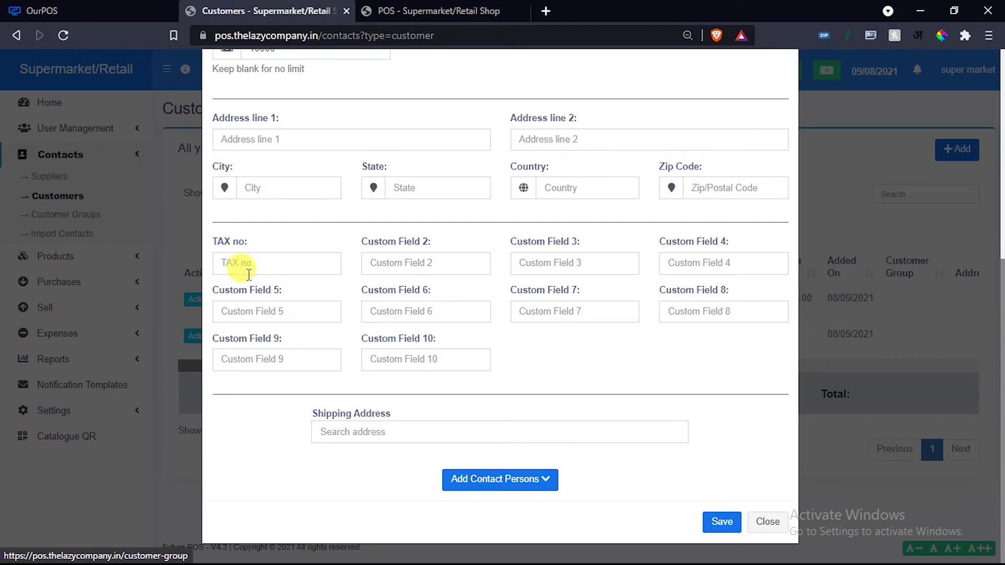
{"action": "scroll", "coordinate": [410, 254], "scroll_direction": "up", "scroll_amount": 1}
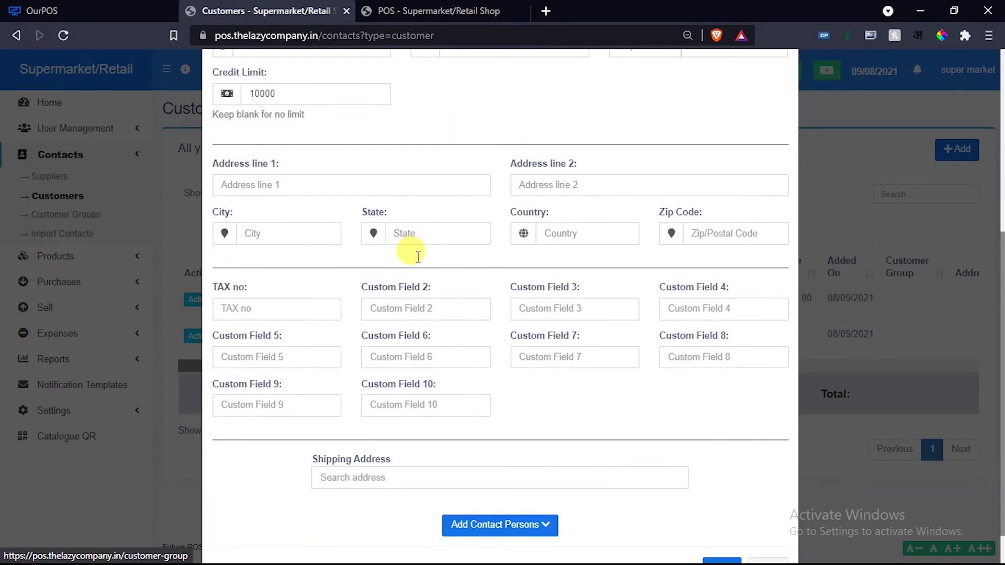
{"action": "scroll", "coordinate": [418, 257], "scroll_direction": "down", "scroll_amount": 1}
{"action": "left_click", "coordinate": [763, 542]}
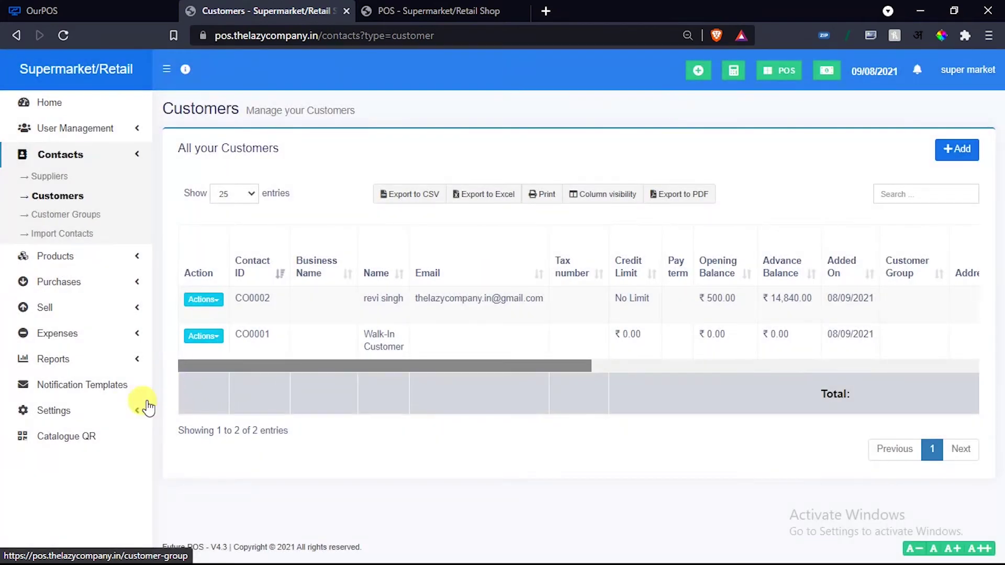
Go from Business Settings to Business Locations and edit the super market location.
{"action": "left_click", "coordinate": [96, 412]}
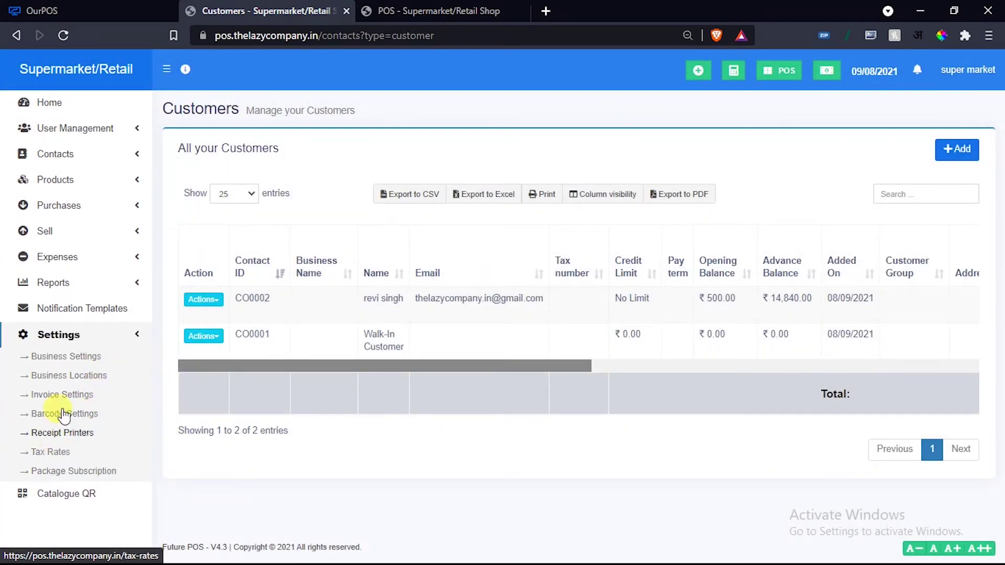
{"action": "left_click", "coordinate": [63, 355]}
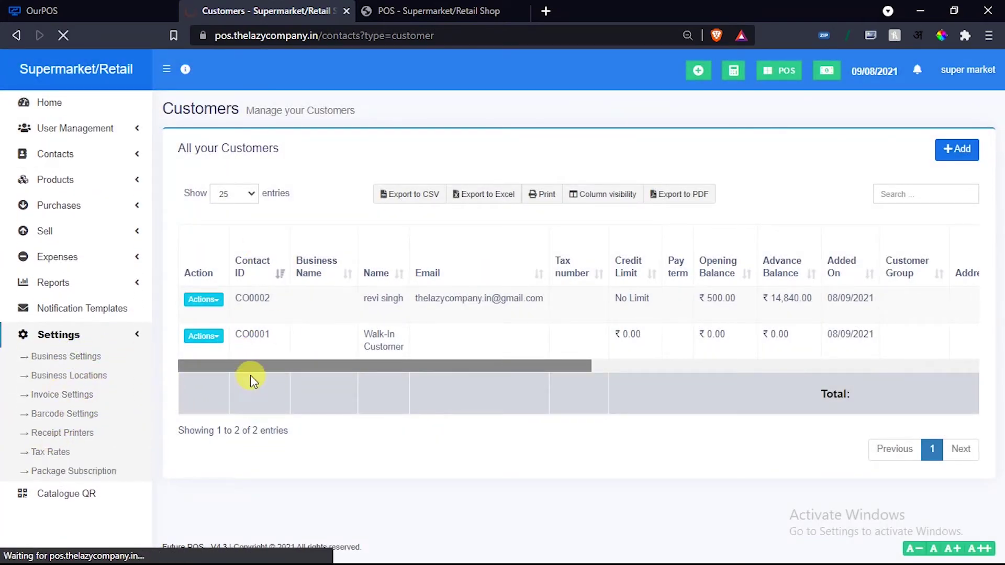
{"action": "scroll", "coordinate": [255, 373], "scroll_direction": "down", "scroll_amount": 2}
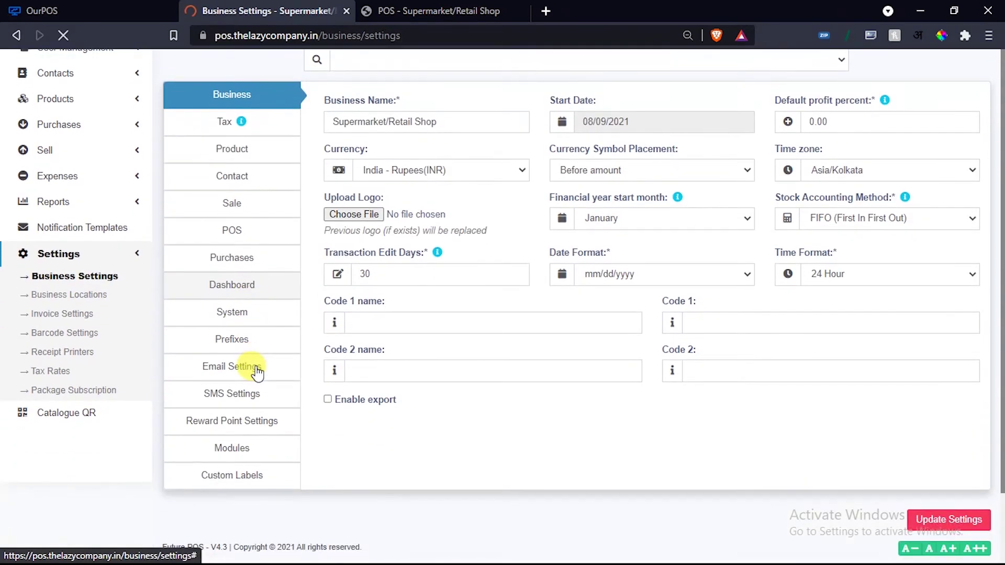
{"action": "scroll", "coordinate": [256, 369], "scroll_direction": "up", "scroll_amount": 2}
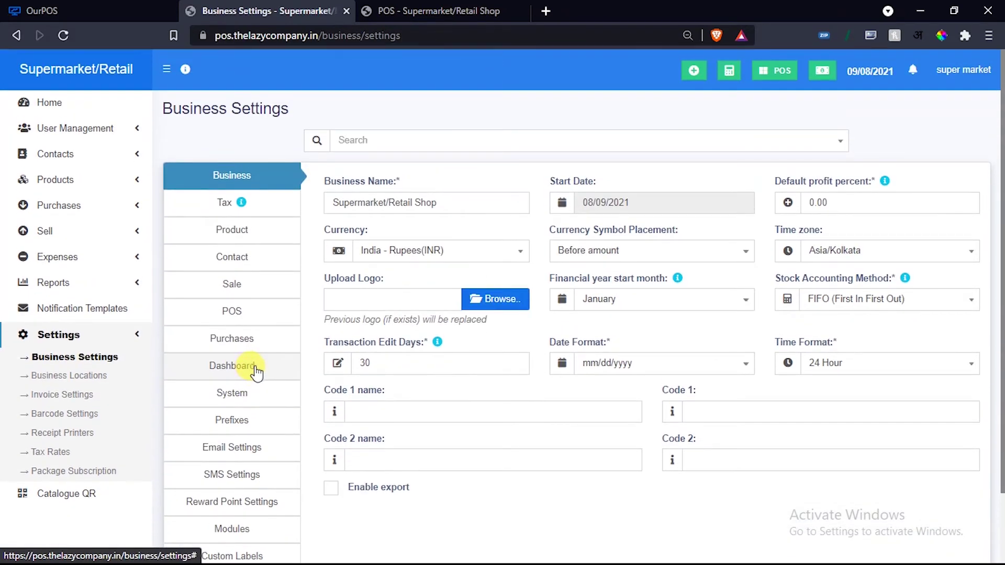
{"action": "scroll", "coordinate": [272, 370], "scroll_direction": "down", "scroll_amount": 2}
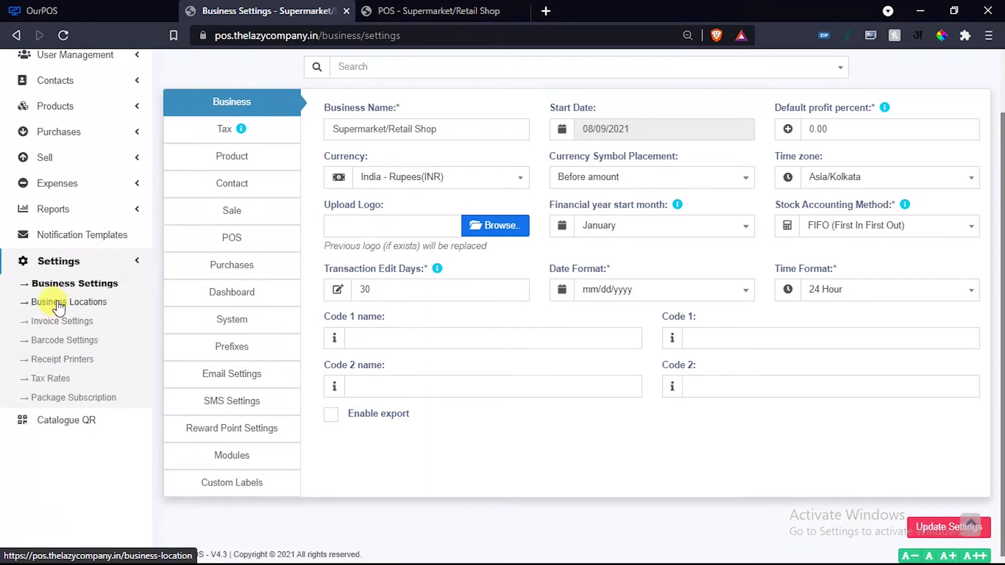
{"action": "left_click", "coordinate": [57, 303]}
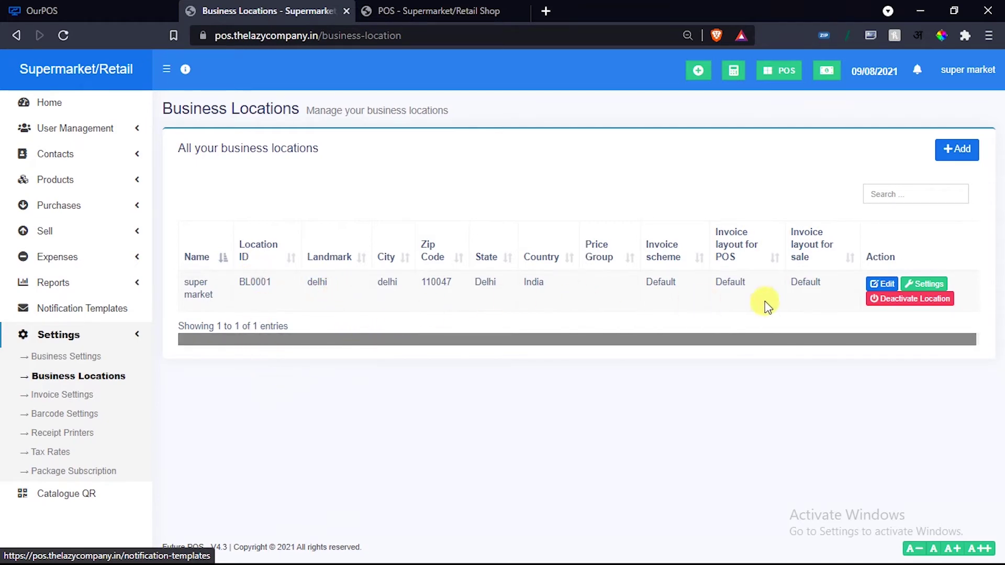
{"action": "left_click", "coordinate": [877, 288]}
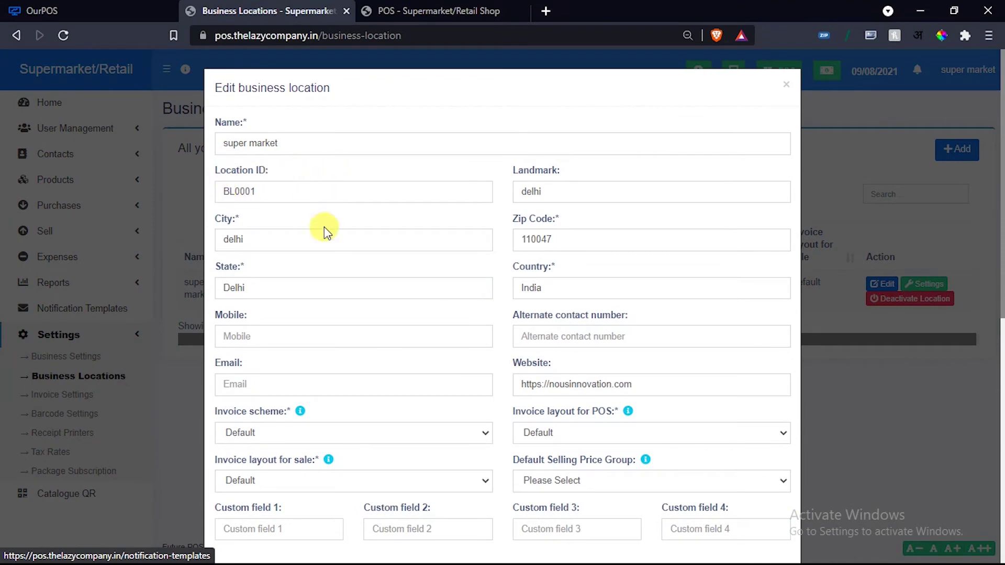
Find the POS screen Featured Products field and check the POS screen's products.
{"action": "scroll", "coordinate": [326, 228], "scroll_direction": "down", "scroll_amount": 1}
{"action": "scroll", "coordinate": [325, 229], "scroll_direction": "down", "scroll_amount": 1}
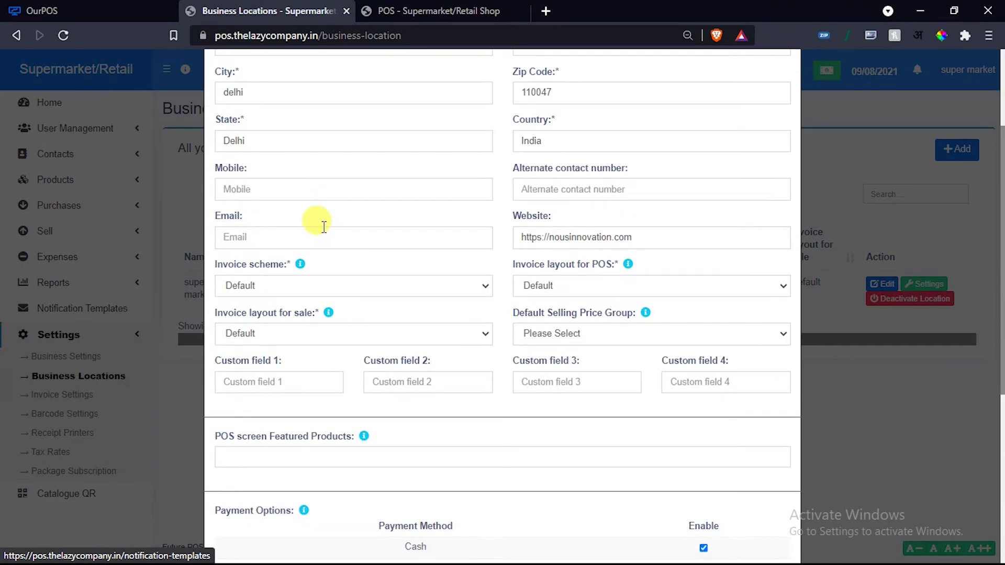
{"action": "scroll", "coordinate": [324, 226], "scroll_direction": "down", "scroll_amount": 4}
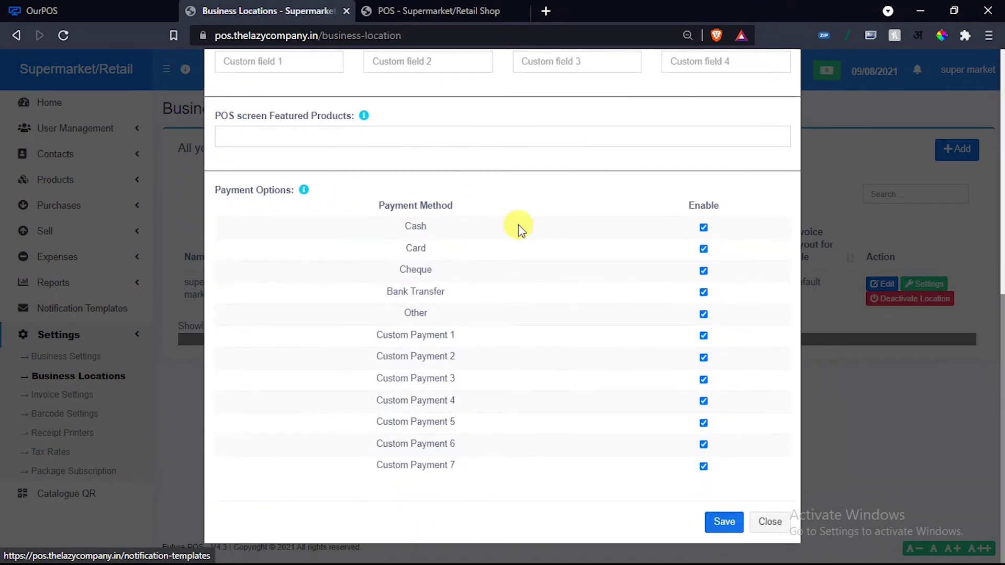
{"action": "scroll", "coordinate": [518, 229], "scroll_direction": "up", "scroll_amount": 2}
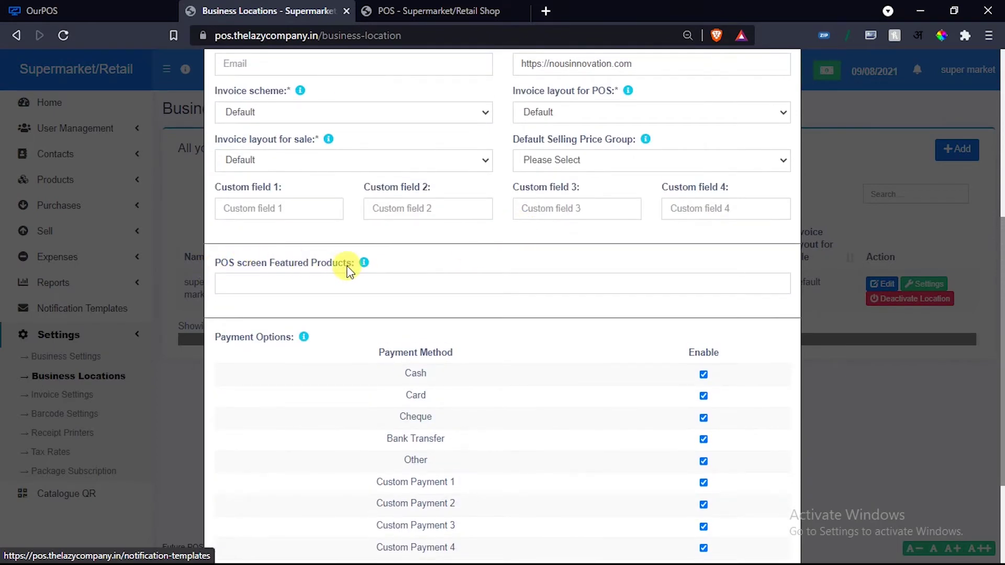
{"action": "mouse_move", "coordinate": [365, 264]}
{"action": "left_click", "coordinate": [243, 283]}
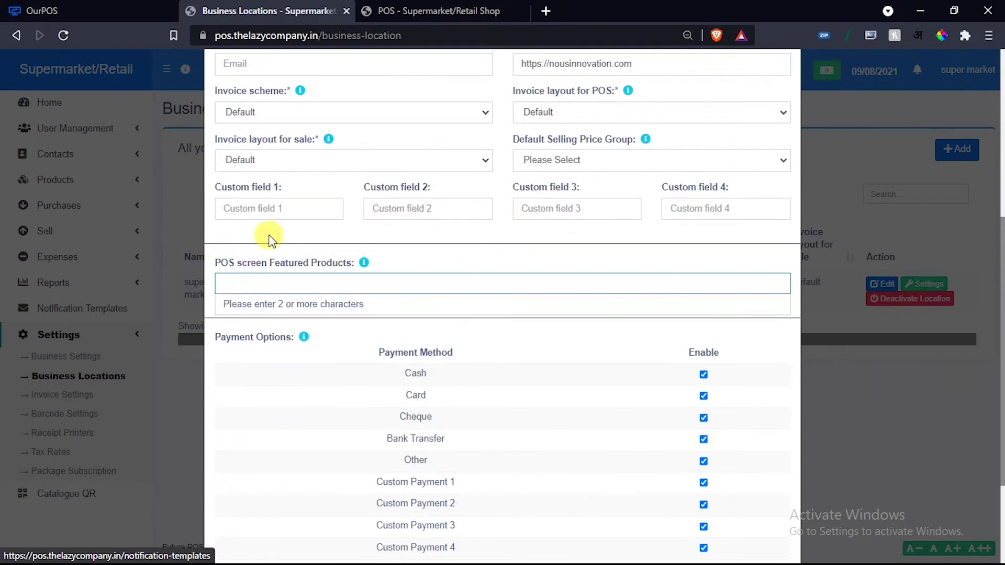
{"action": "left_click", "coordinate": [411, 8]}
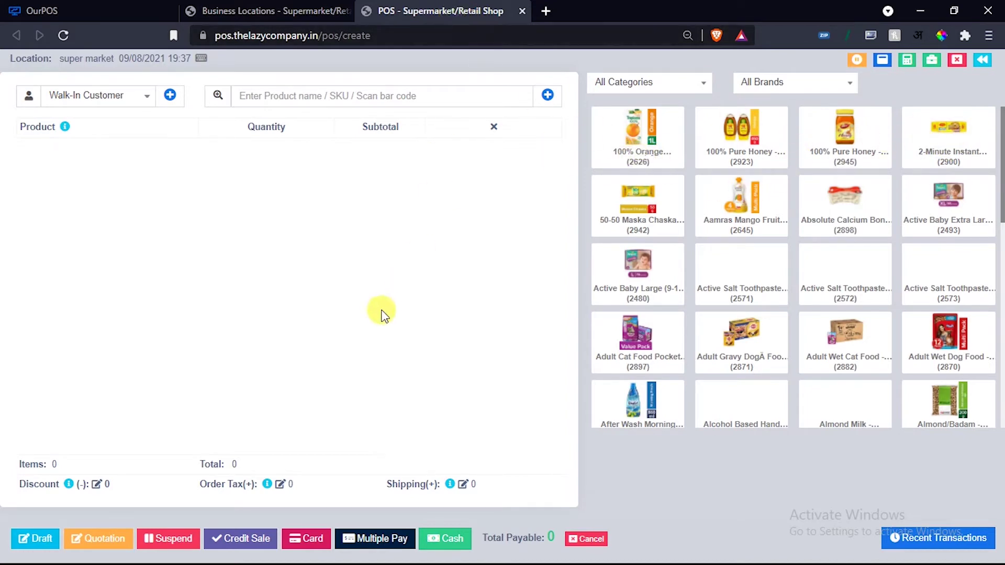
{"action": "key", "text": "ctrl+shift+Tab"}
Search 'or', add 100% Pure Honey (2945) as a featured product, and save the location.
{"action": "type", "text": "or"}
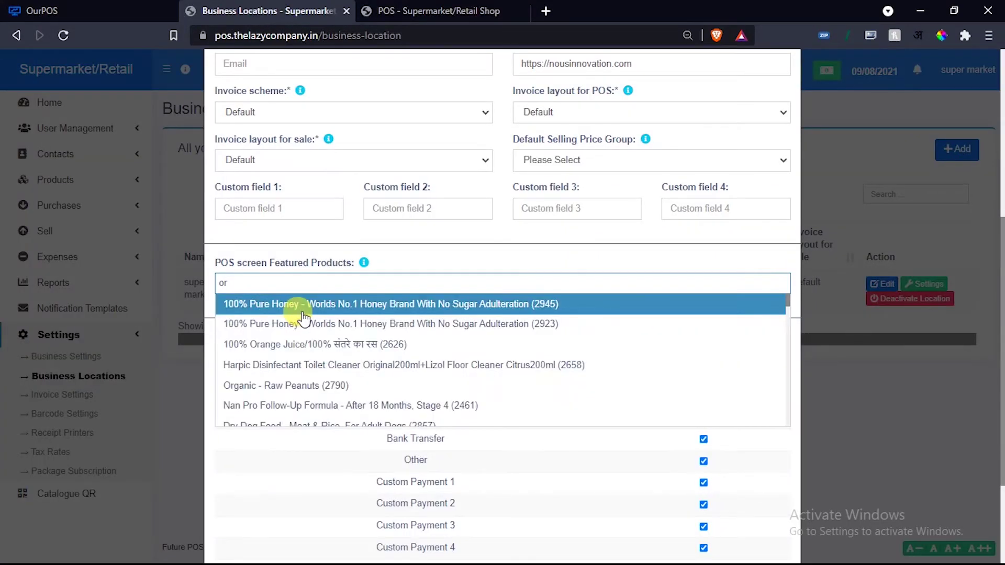
{"action": "left_click", "coordinate": [291, 304]}
{"action": "scroll", "coordinate": [318, 312], "scroll_direction": "down", "scroll_amount": 3}
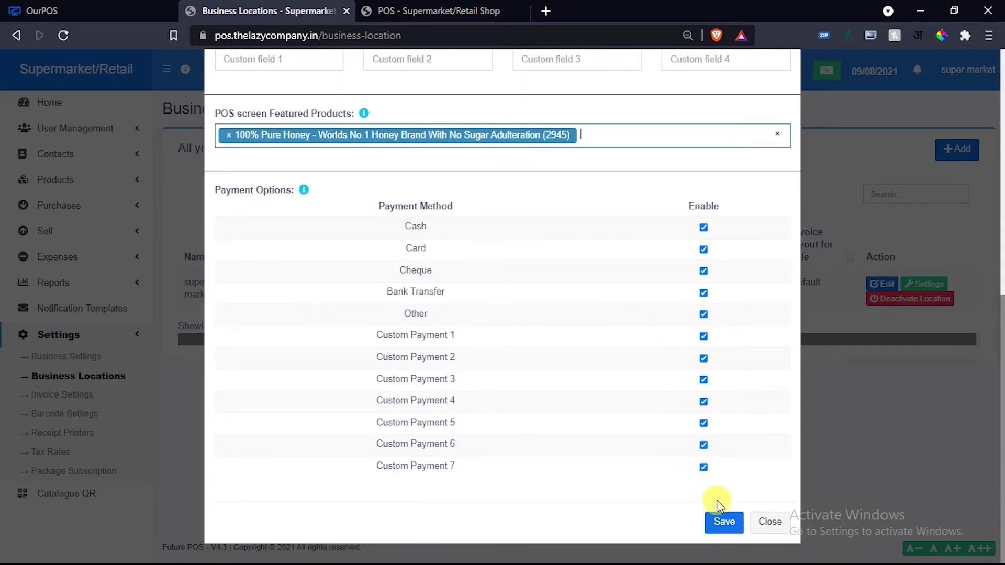
{"action": "left_click", "coordinate": [724, 521]}
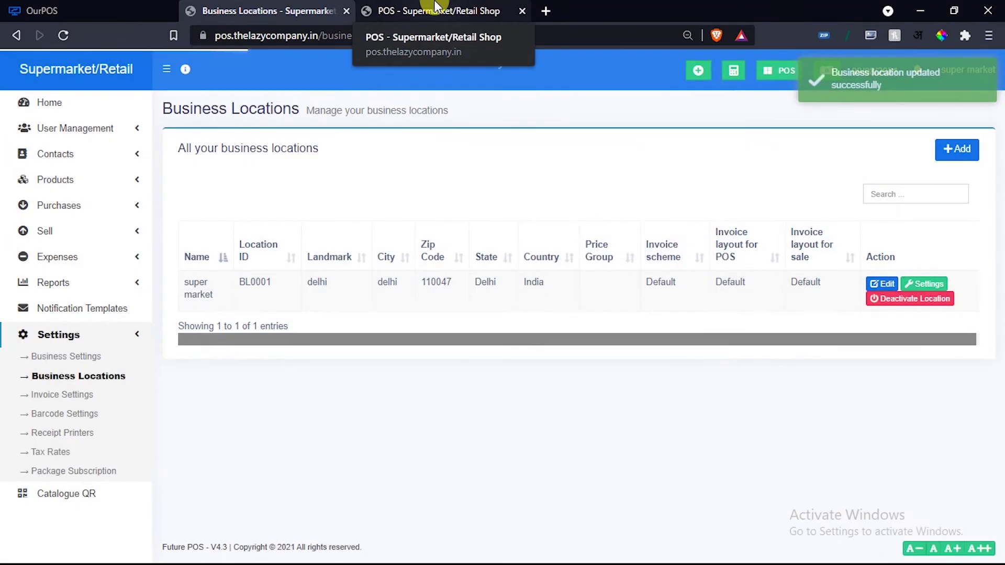
{"action": "left_click", "coordinate": [426, 11]}
Reload the POS screen and toggle the Featured Products strip to confirm the honey item appears.
{"action": "left_click", "coordinate": [63, 34]}
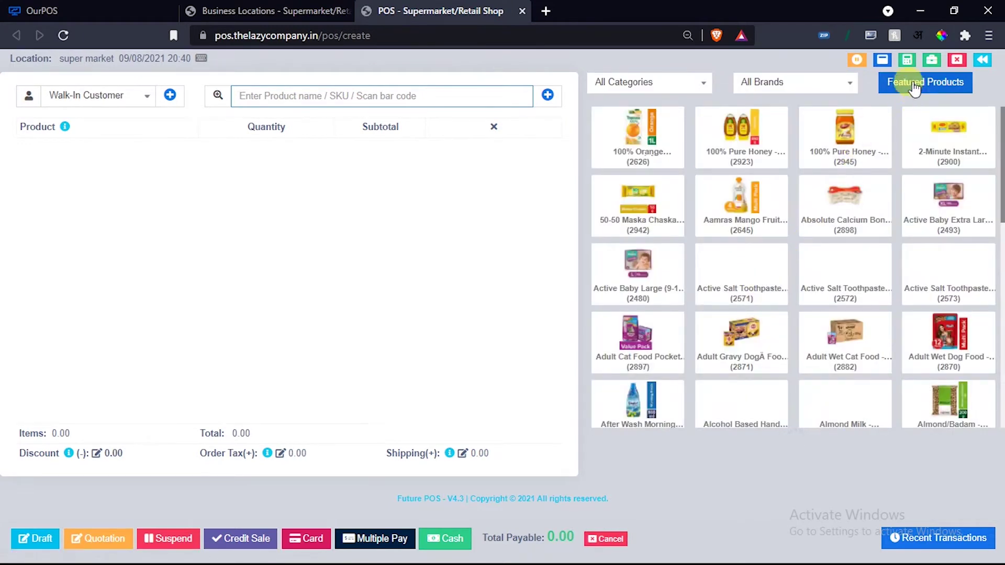
{"action": "left_click", "coordinate": [914, 83]}
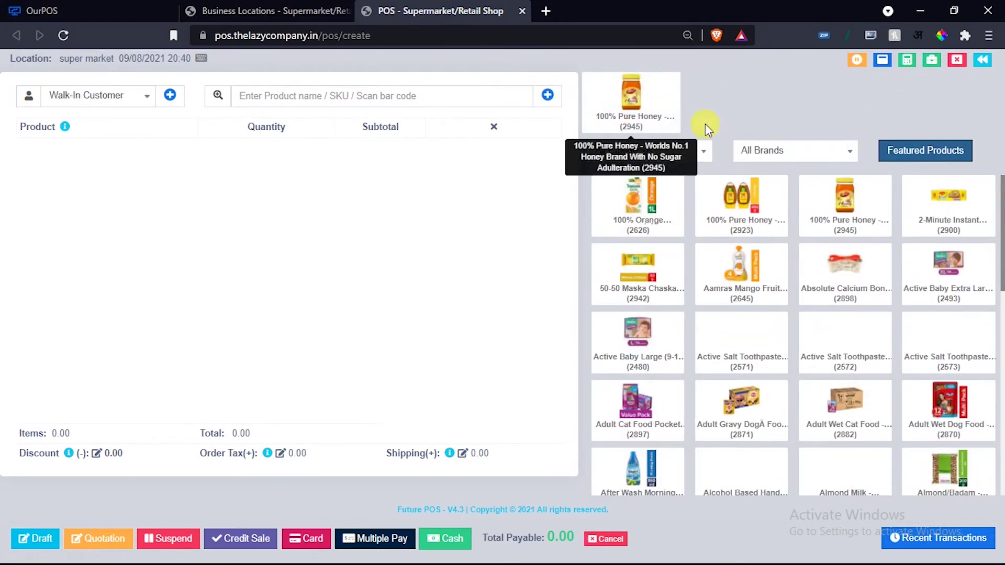
{"action": "left_click", "coordinate": [918, 157]}
{"action": "left_click", "coordinate": [932, 86]}
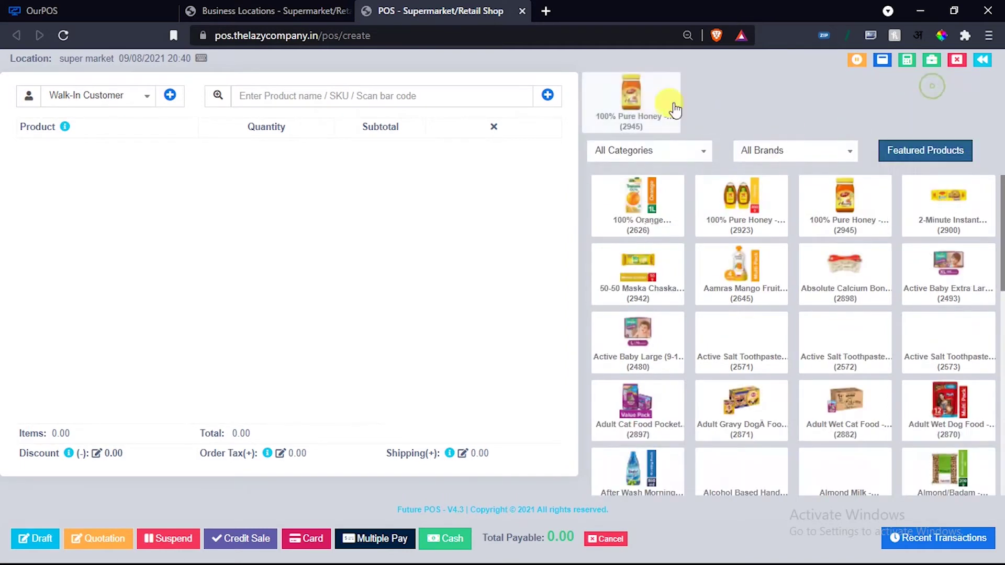
{"action": "left_click", "coordinate": [928, 152]}
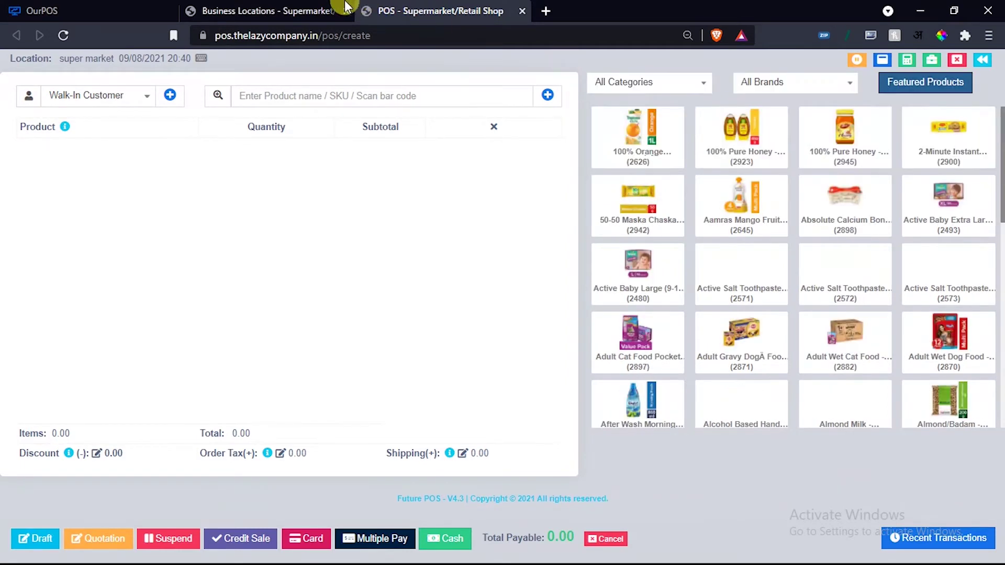
{"action": "left_click", "coordinate": [346, 6]}
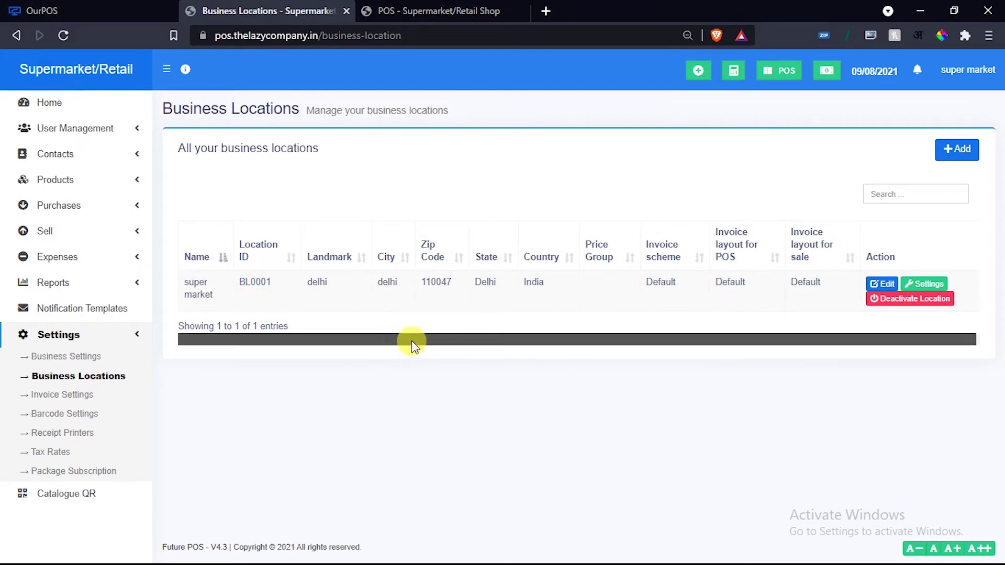
Dismiss the 'Maximum Locations limit reached' warning and open Invoice Settings.
{"action": "left_click", "coordinate": [956, 149]}
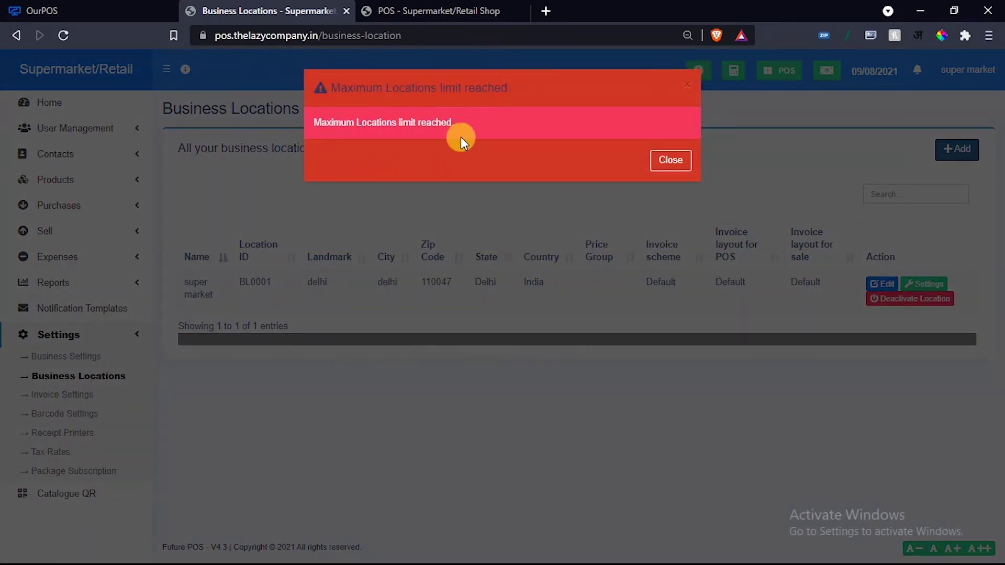
{"action": "left_click", "coordinate": [671, 161]}
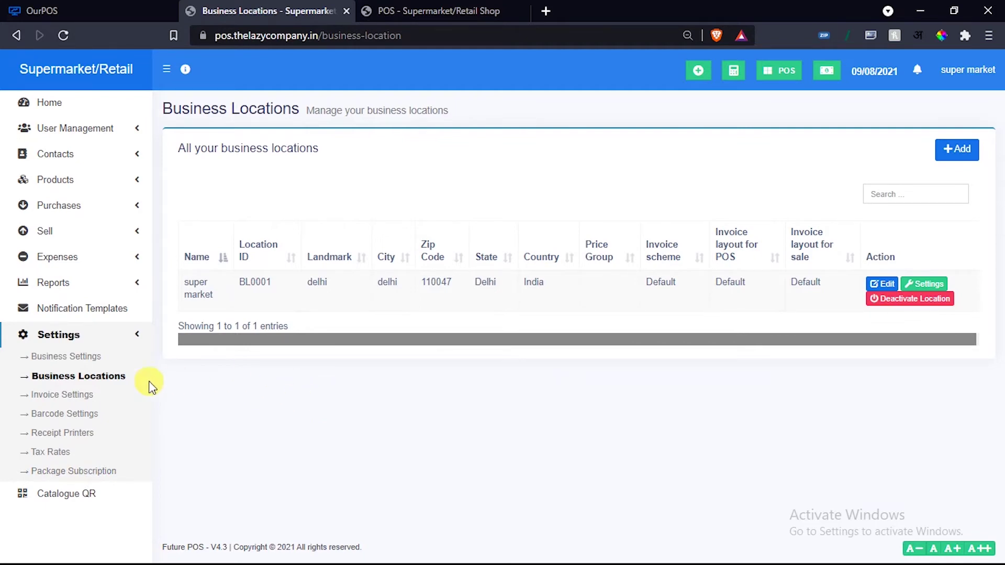
{"action": "left_click", "coordinate": [46, 399]}
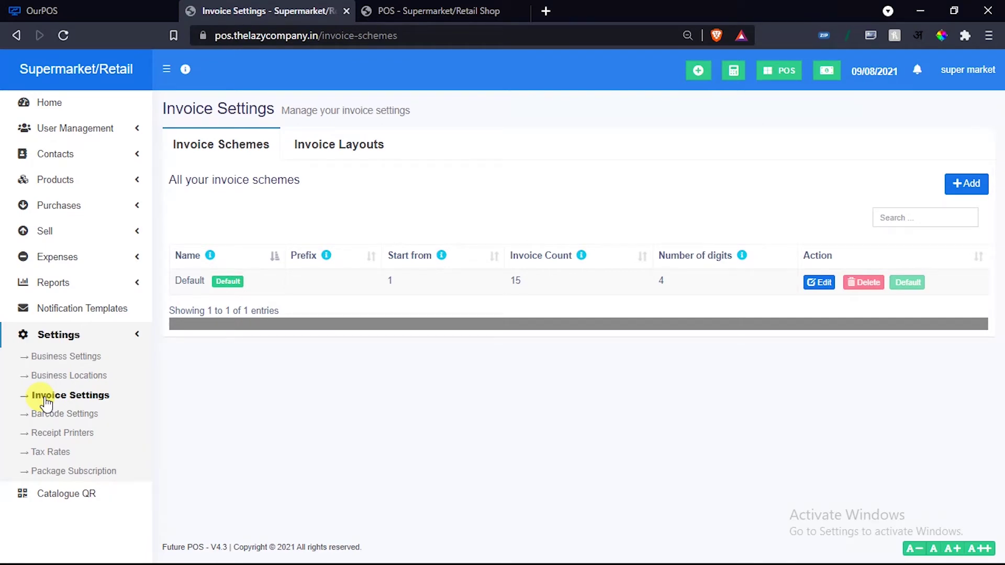
Open the Default invoice layout for editing, keeping its Slim design.
{"action": "left_click", "coordinate": [322, 146]}
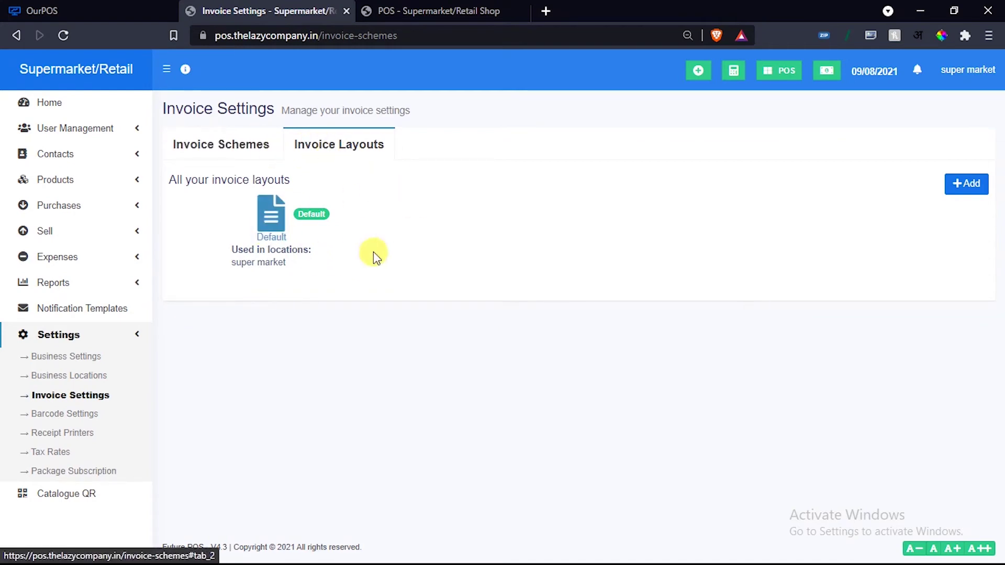
{"action": "left_click", "coordinate": [271, 220]}
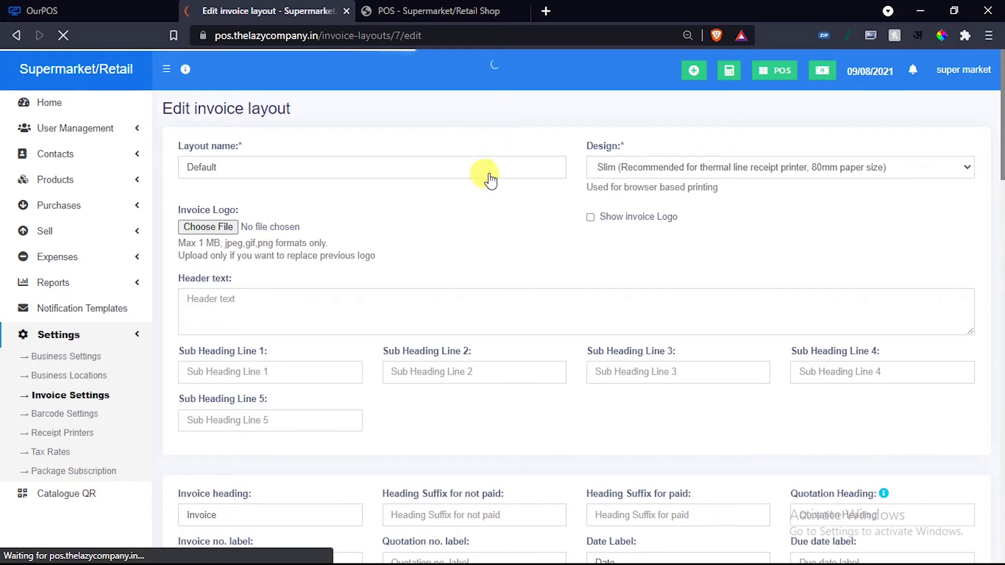
{"action": "left_click", "coordinate": [675, 168]}
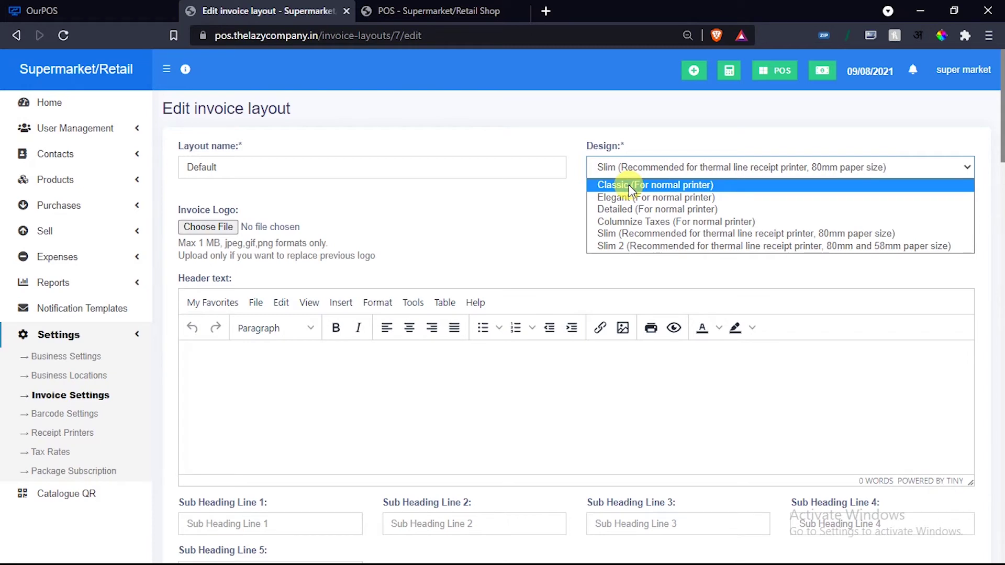
{"action": "left_click", "coordinate": [603, 246]}
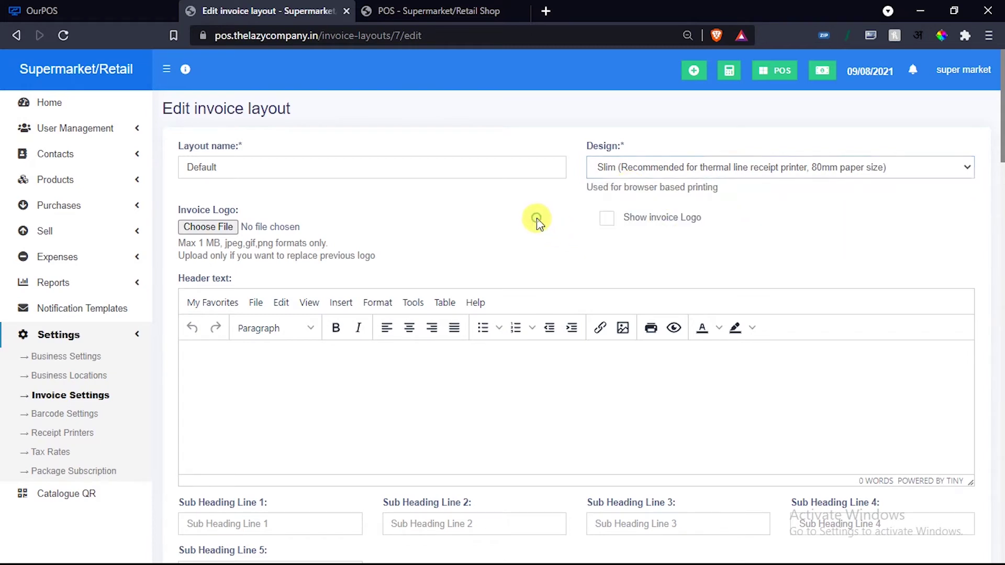
Review the Default layout's header text and display options further down the form.
{"action": "scroll", "coordinate": [534, 218], "scroll_direction": "down", "scroll_amount": 3}
{"action": "left_click", "coordinate": [372, 234]}
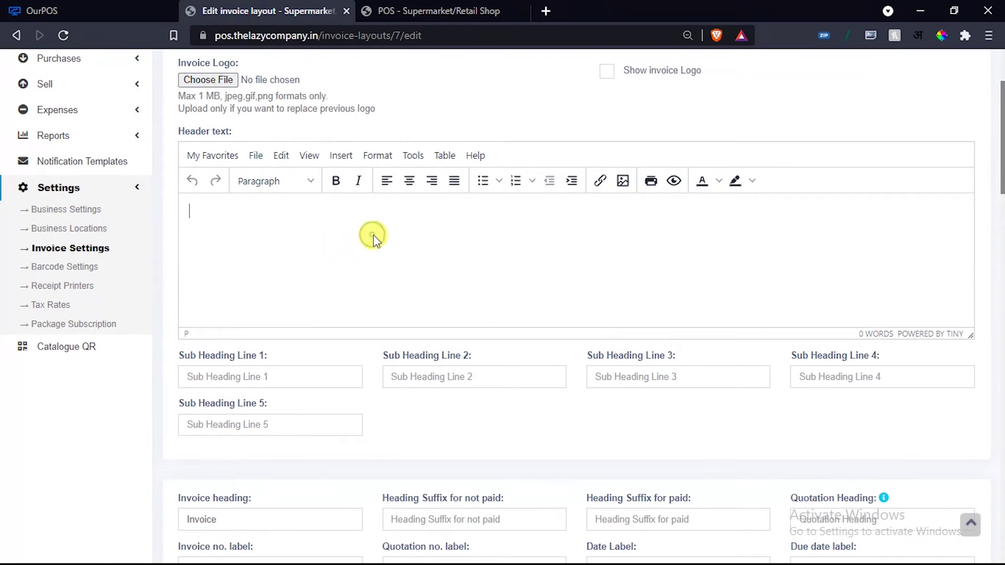
{"action": "scroll", "coordinate": [373, 234], "scroll_direction": "down", "scroll_amount": 4}
{"action": "scroll", "coordinate": [617, 176], "scroll_direction": "down", "scroll_amount": 3}
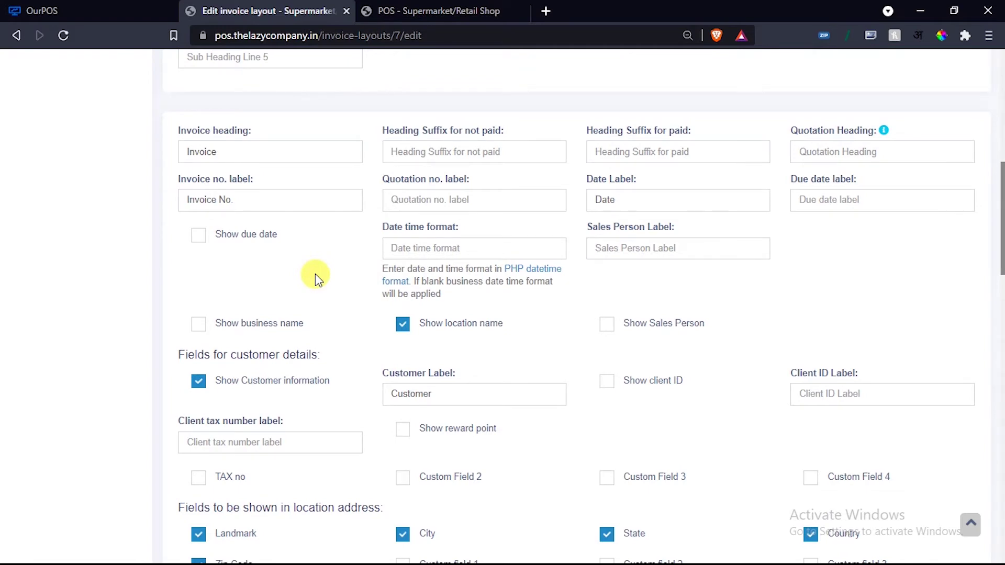
{"action": "scroll", "coordinate": [315, 274], "scroll_direction": "down", "scroll_amount": 3}
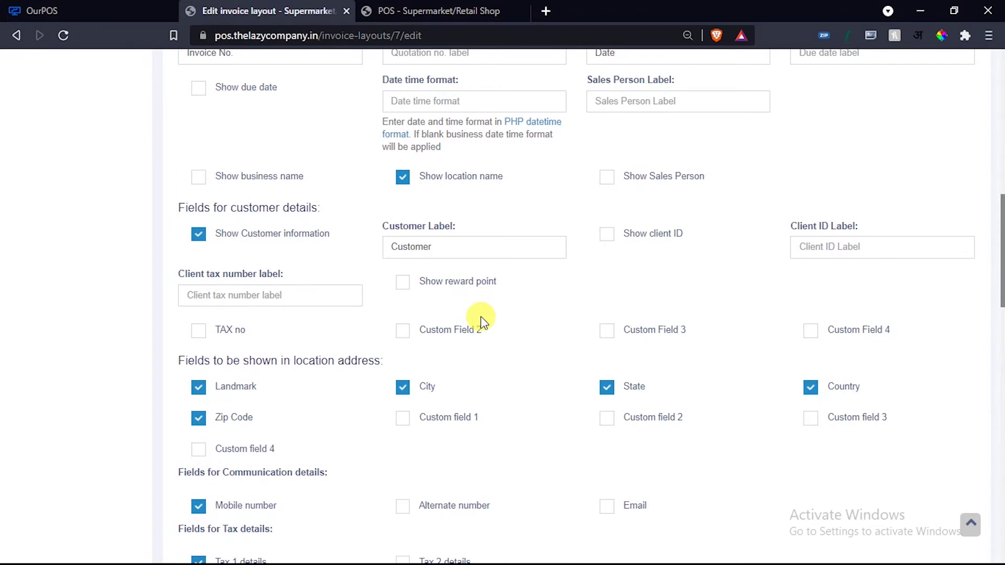
{"action": "scroll", "coordinate": [480, 316], "scroll_direction": "down", "scroll_amount": 2}
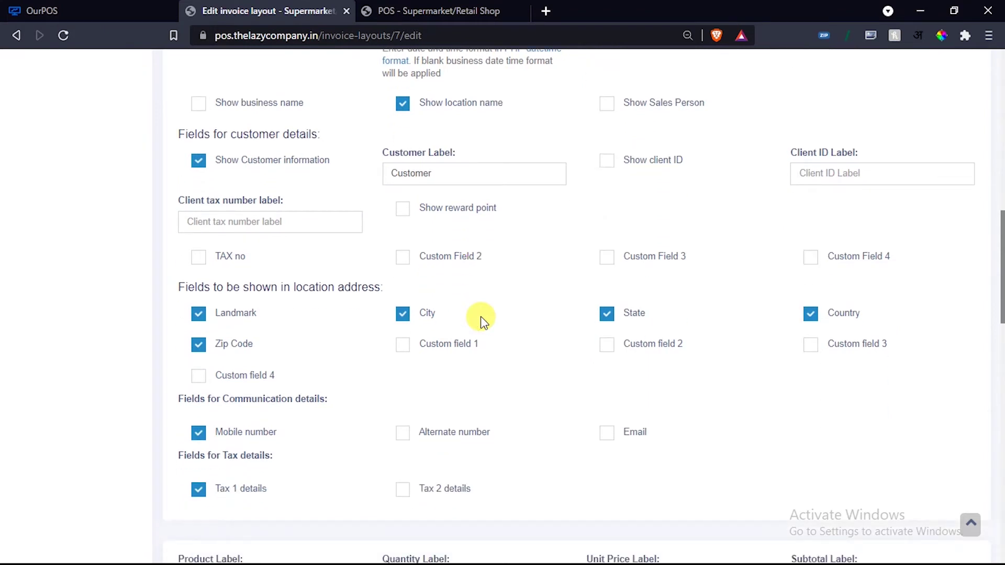
{"action": "scroll", "coordinate": [518, 339], "scroll_direction": "up", "scroll_amount": 8}
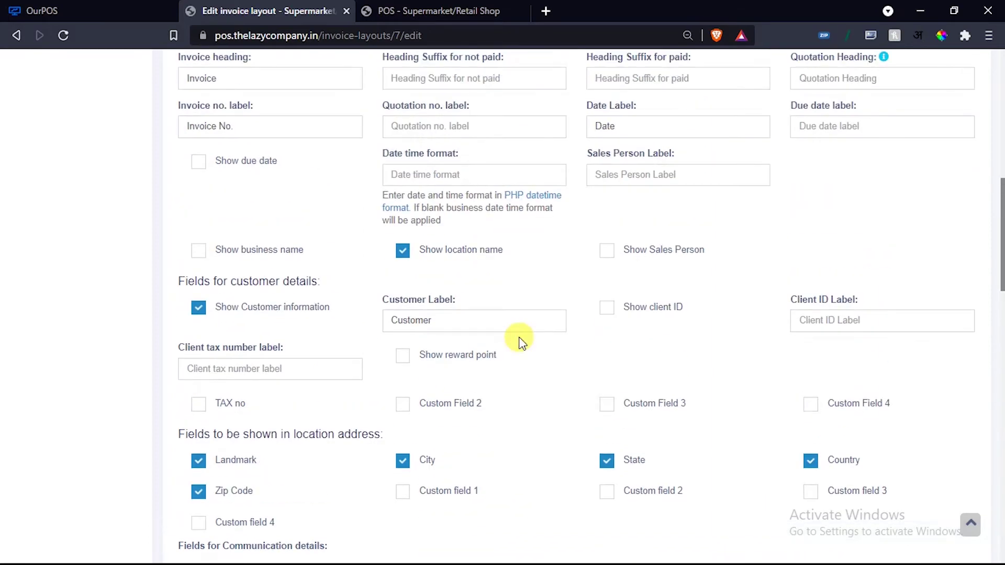
{"action": "scroll", "coordinate": [518, 338], "scroll_direction": "down", "scroll_amount": 15}
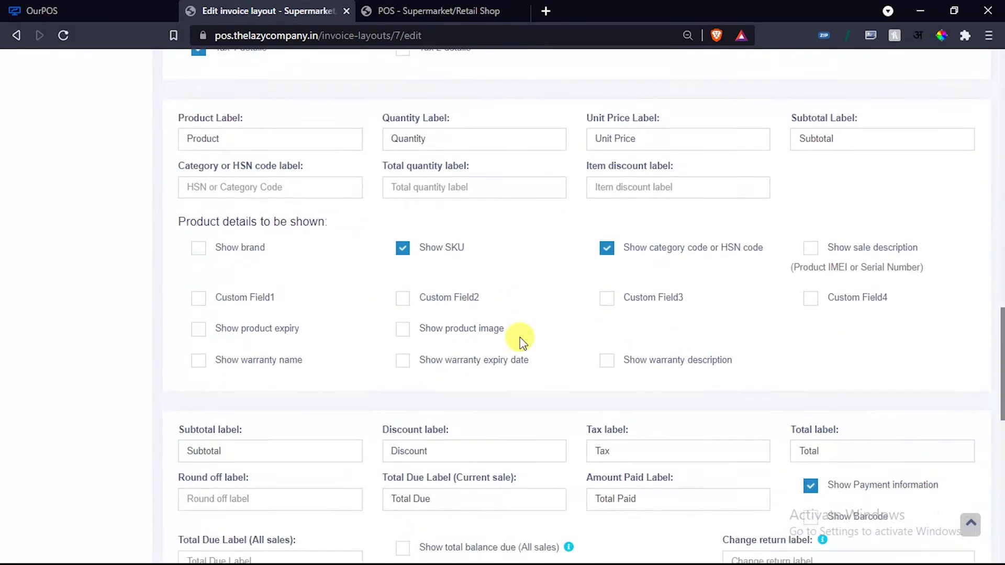
{"action": "scroll", "coordinate": [520, 340], "scroll_direction": "up", "scroll_amount": 7}
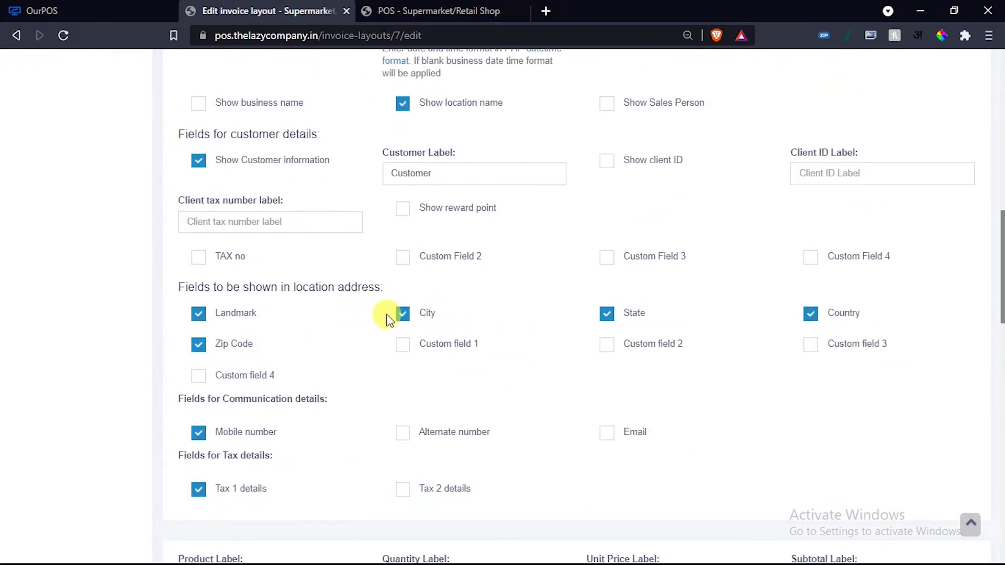
{"action": "scroll", "coordinate": [549, 320], "scroll_direction": "down", "scroll_amount": 12}
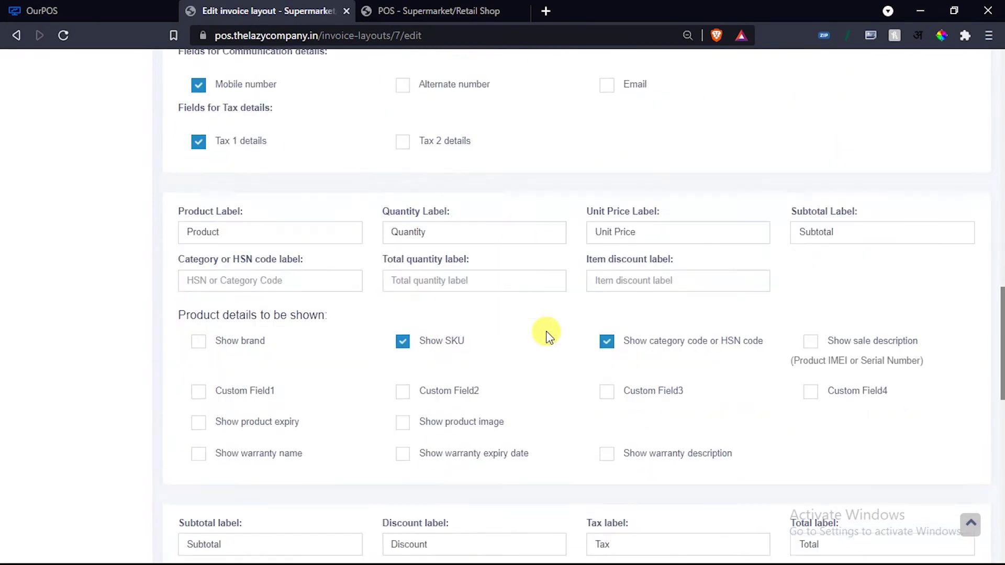
{"action": "scroll", "coordinate": [501, 322], "scroll_direction": "down", "scroll_amount": 9}
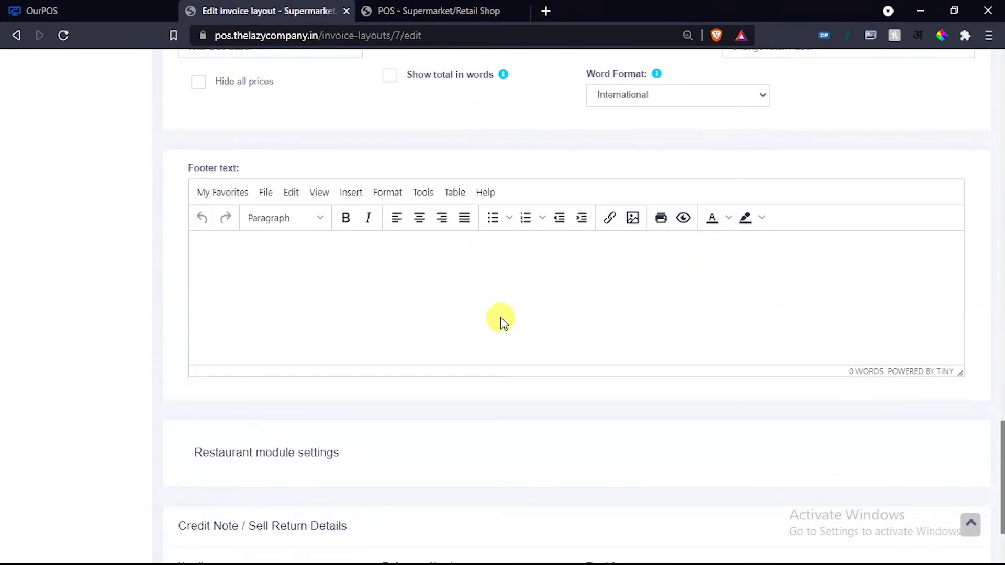
{"action": "scroll", "coordinate": [501, 321], "scroll_direction": "up", "scroll_amount": 3}
{"action": "scroll", "coordinate": [501, 322], "scroll_direction": "down", "scroll_amount": 3}
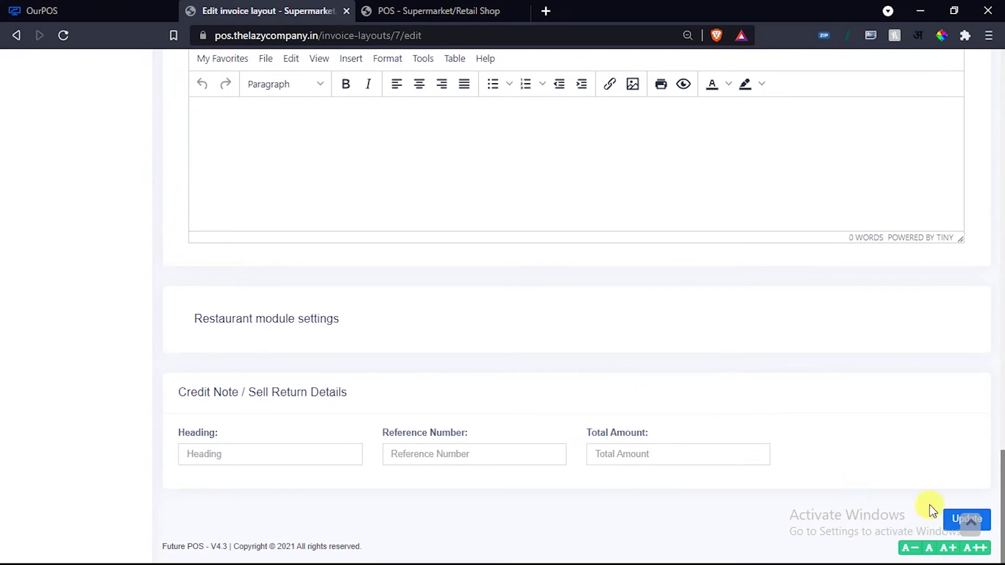
{"action": "scroll", "coordinate": [404, 292], "scroll_direction": "up", "scroll_amount": 15}
{"action": "scroll", "coordinate": [404, 292], "scroll_direction": "up", "scroll_amount": 12}
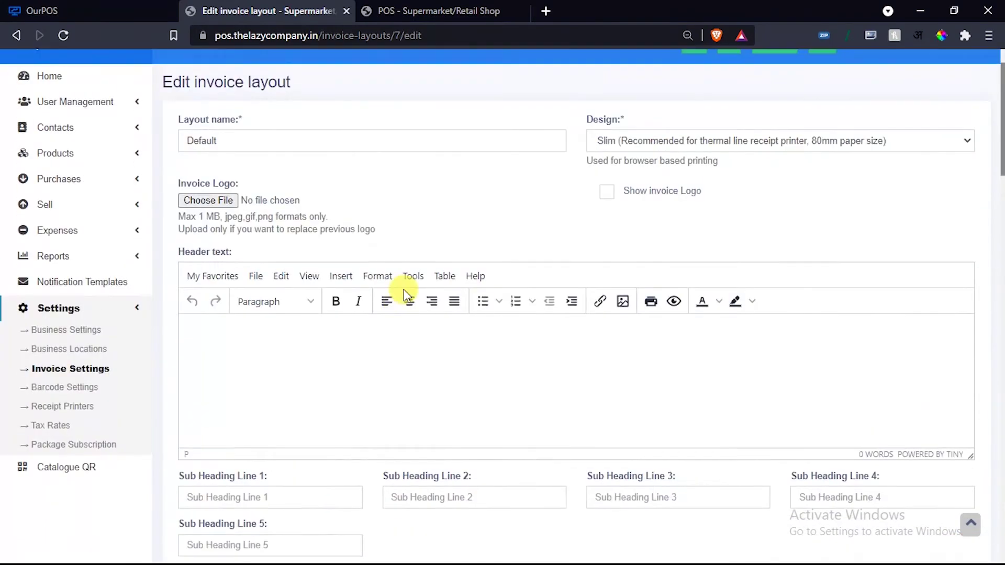
{"action": "scroll", "coordinate": [403, 289], "scroll_direction": "down", "scroll_amount": 4}
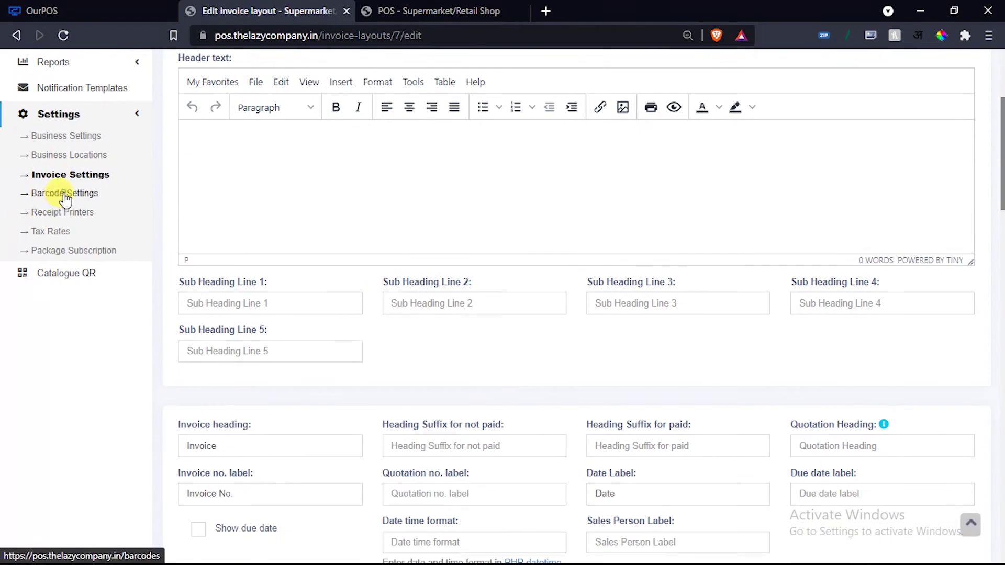
Look over a new barcode sticker setting form, then view the empty Receipt Printers list.
{"action": "left_click", "coordinate": [65, 197]}
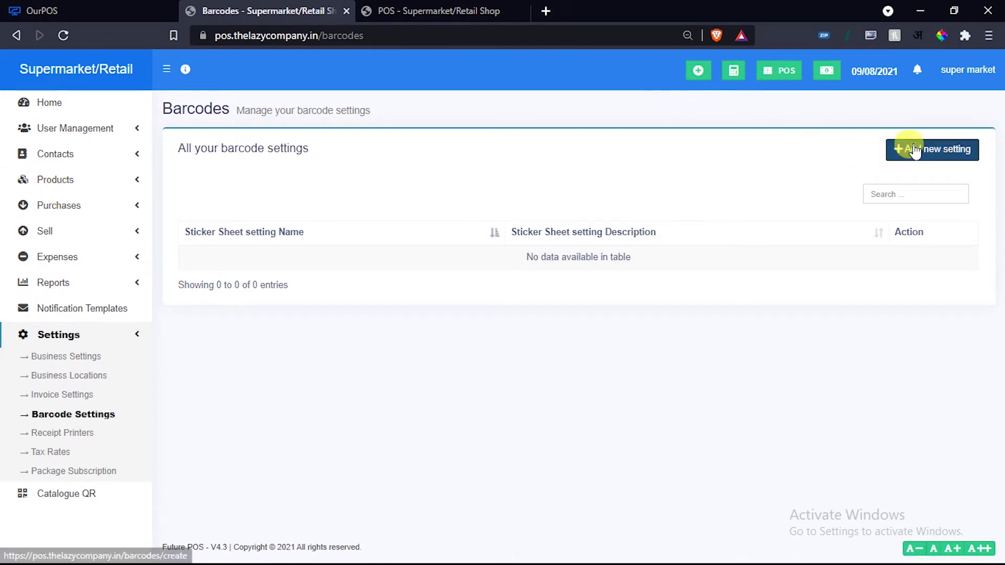
{"action": "left_click", "coordinate": [896, 156]}
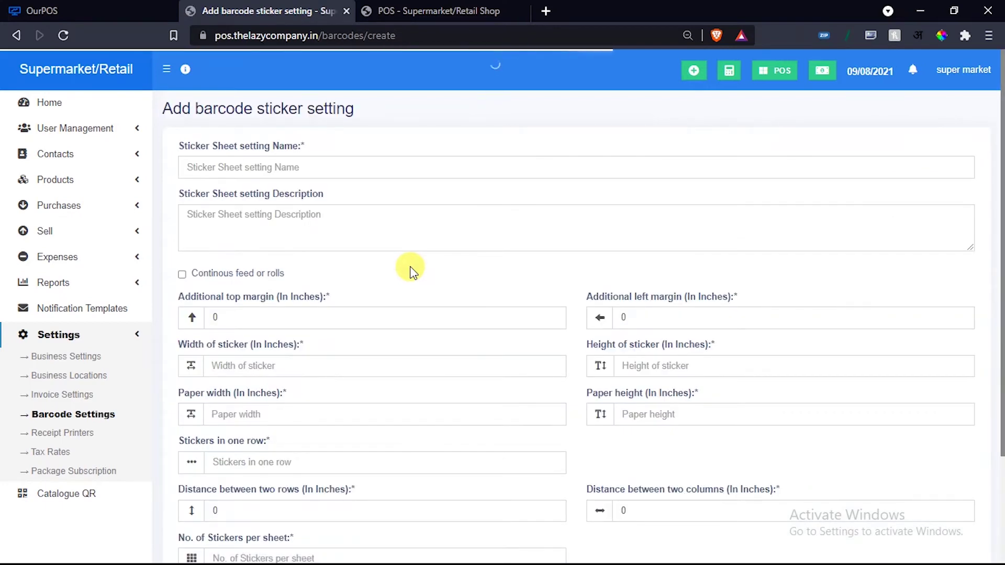
{"action": "scroll", "coordinate": [410, 270], "scroll_direction": "down", "scroll_amount": 3}
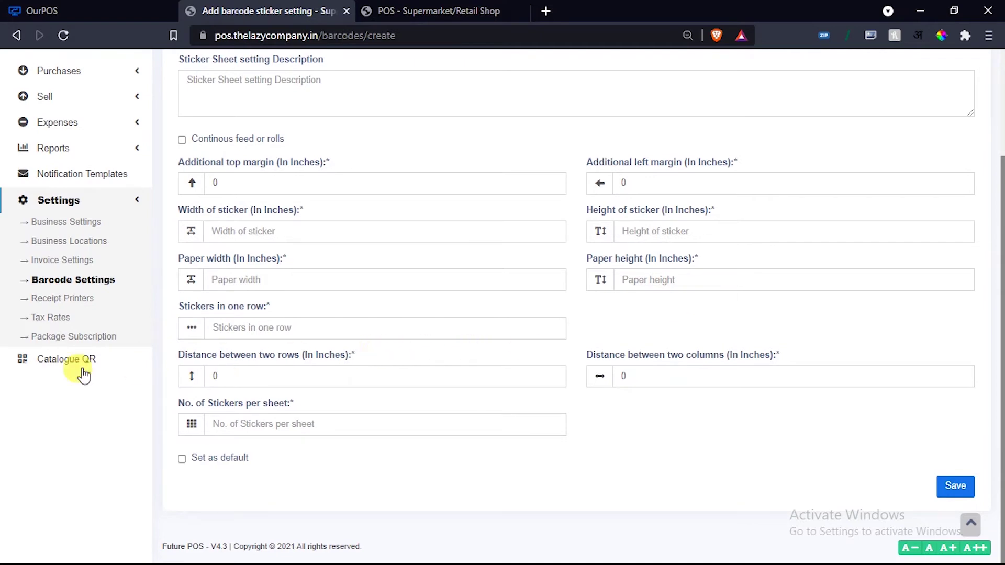
{"action": "left_click", "coordinate": [59, 303]}
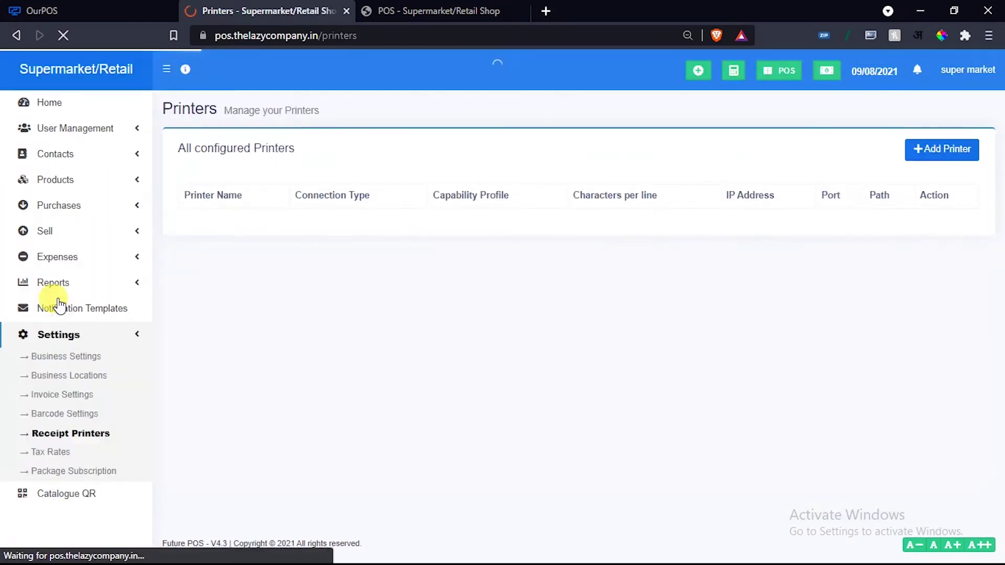
View the Add Printer form, then open Tax Rates listing CGST, SGST and test.
{"action": "left_click", "coordinate": [935, 157]}
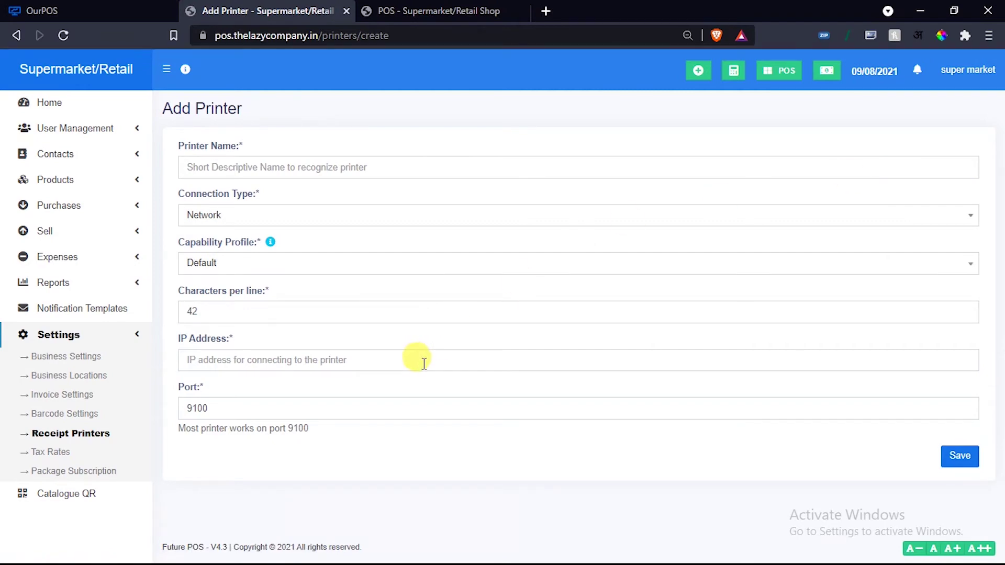
{"action": "left_click", "coordinate": [51, 452]}
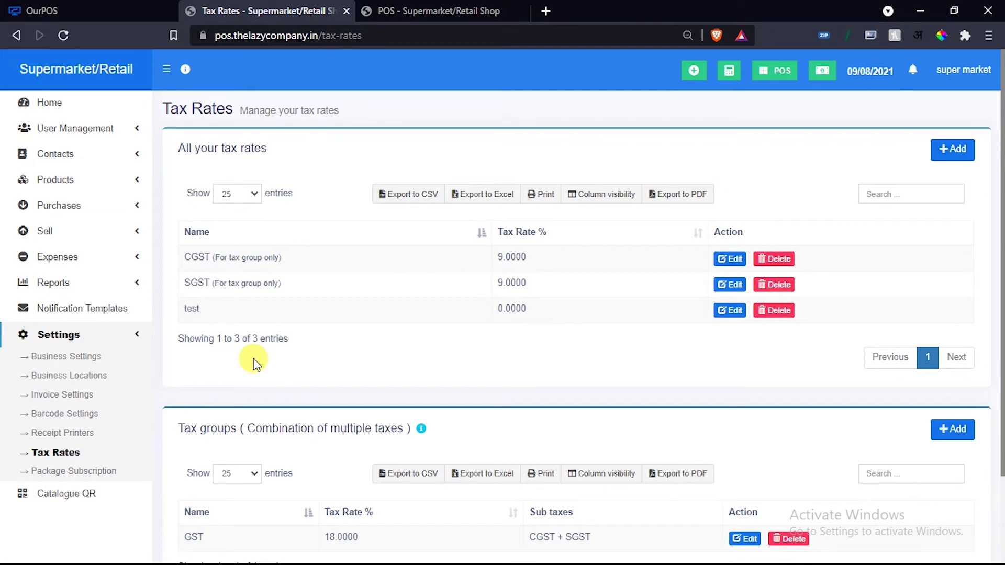
Delete the 0% 'test' tax rate, leaving CGST and SGST at 9% each.
{"action": "left_click", "coordinate": [775, 310]}
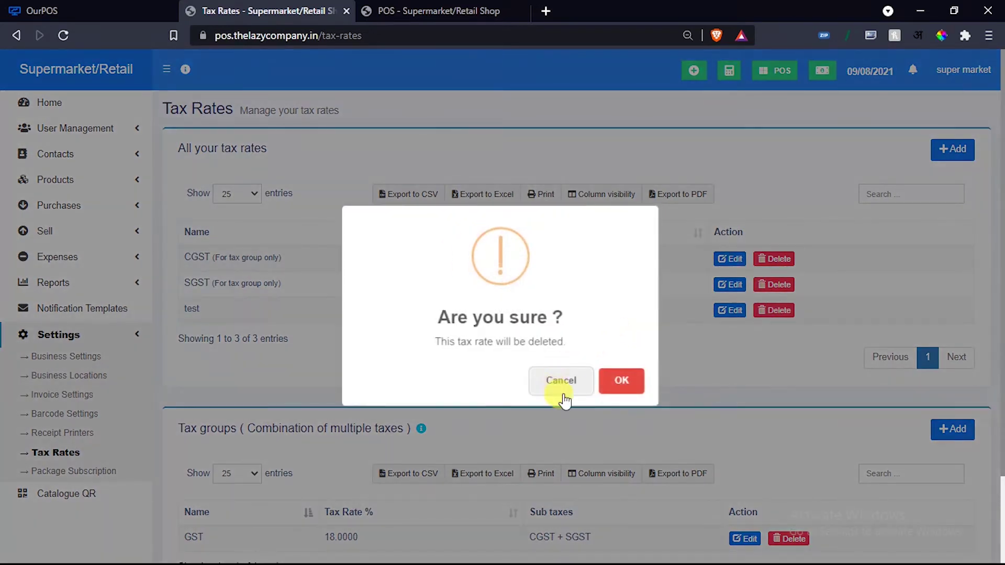
{"action": "left_click", "coordinate": [574, 380]}
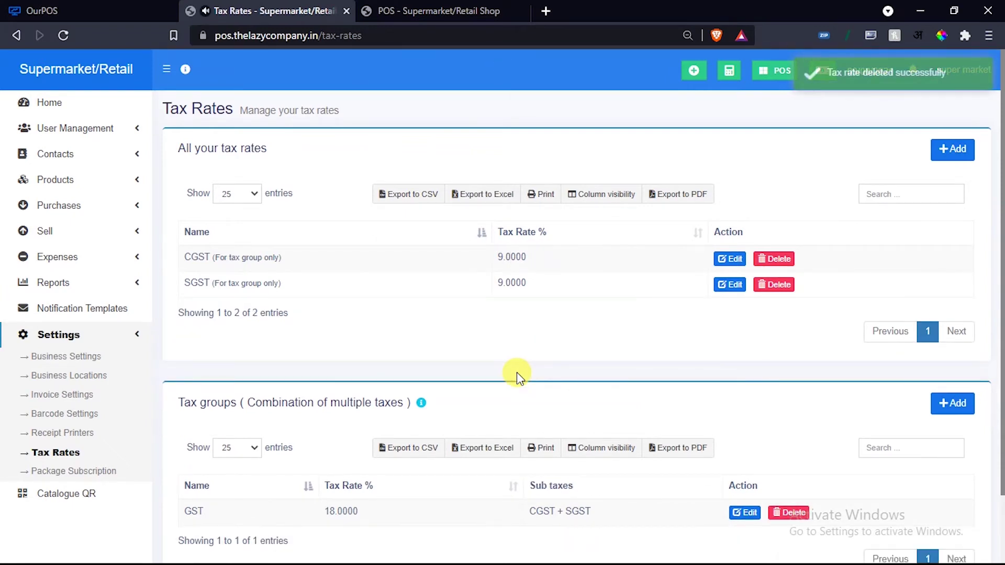
{"action": "scroll", "coordinate": [325, 359], "scroll_direction": "down", "scroll_amount": 2}
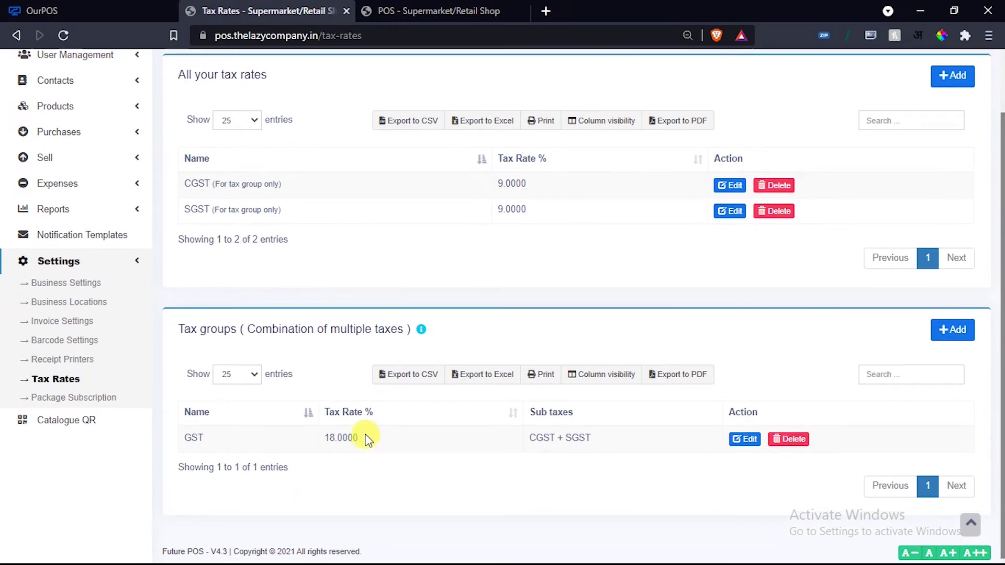
{"action": "scroll", "coordinate": [366, 437], "scroll_direction": "up", "scroll_amount": 2}
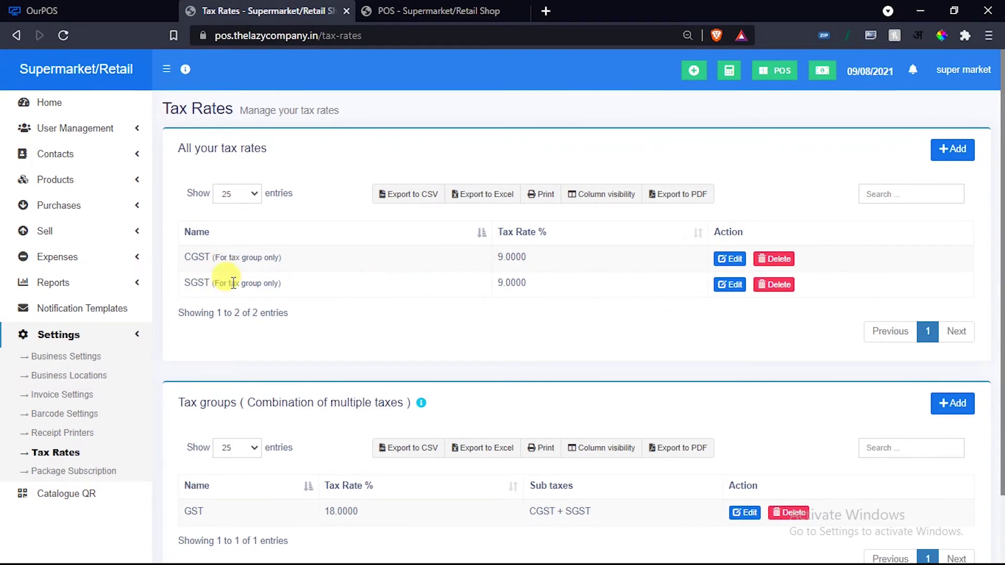
{"action": "scroll", "coordinate": [265, 303], "scroll_direction": "down", "scroll_amount": 2}
{"action": "scroll", "coordinate": [265, 311], "scroll_direction": "up", "scroll_amount": 2}
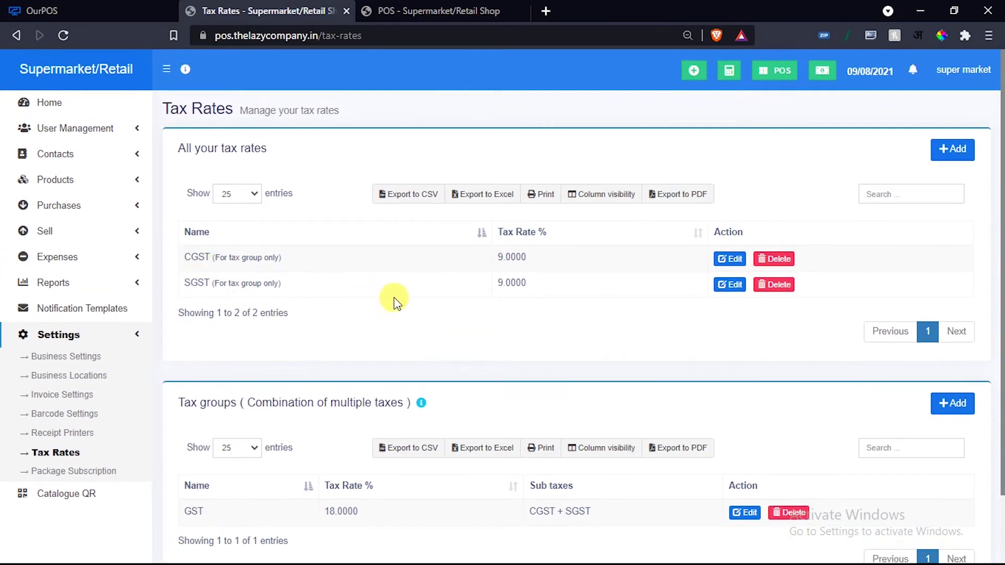
Add tax rate CGST2.5 at 2.5%, marked for tax group only.
{"action": "left_click", "coordinate": [952, 150]}
{"action": "left_click", "coordinate": [328, 141]}
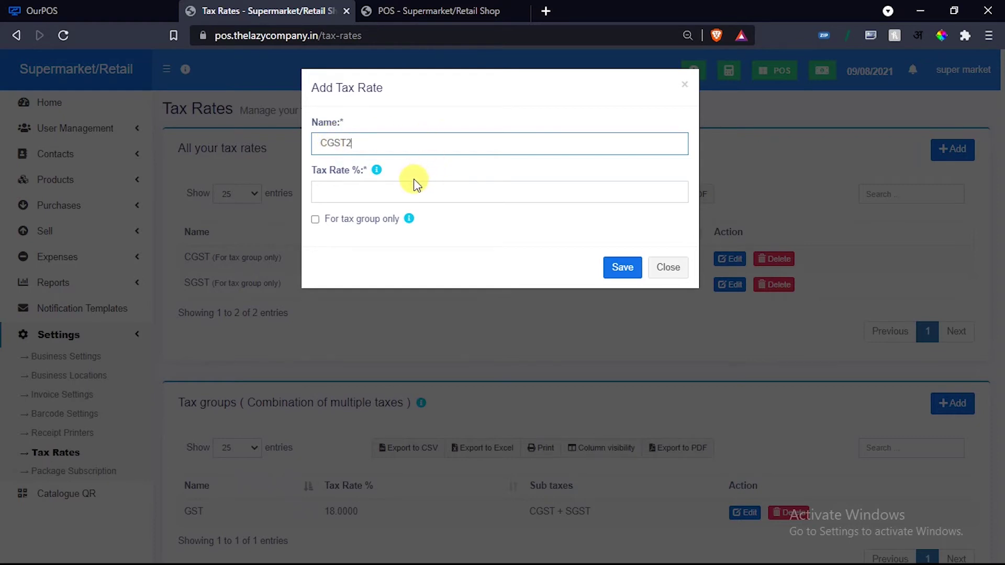
{"action": "type", "text": ".5"}
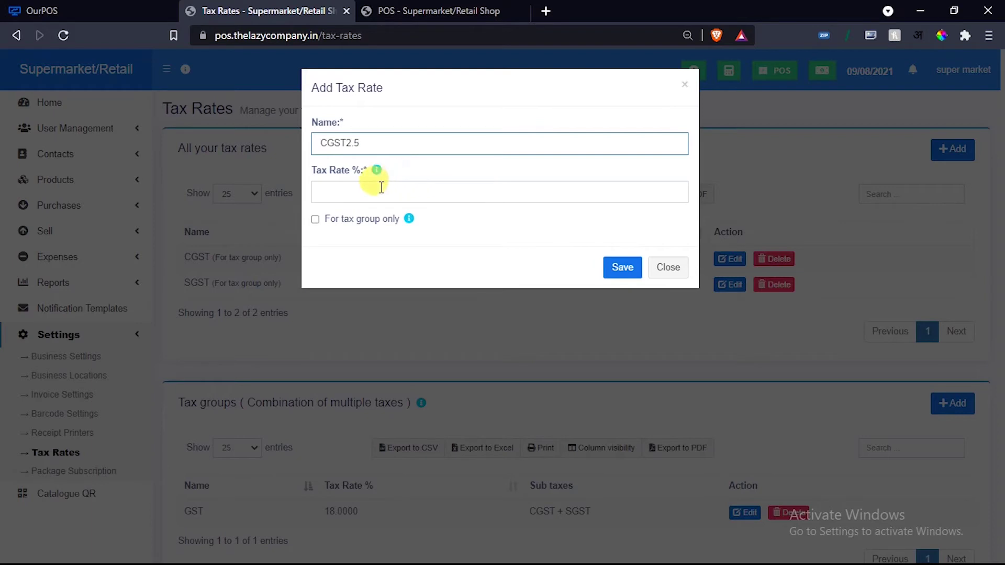
{"action": "left_click", "coordinate": [376, 192]}
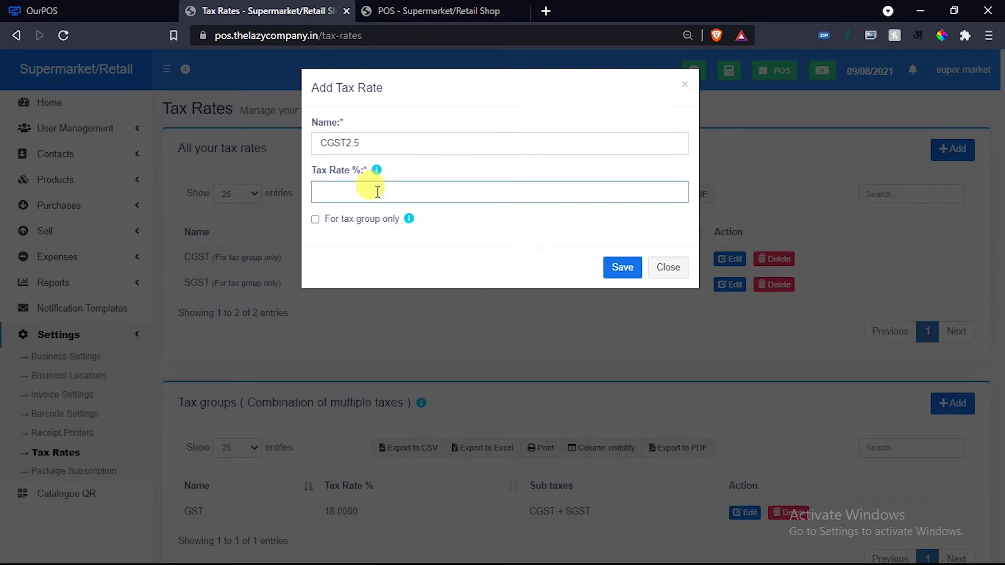
{"action": "type", "text": "2.5"}
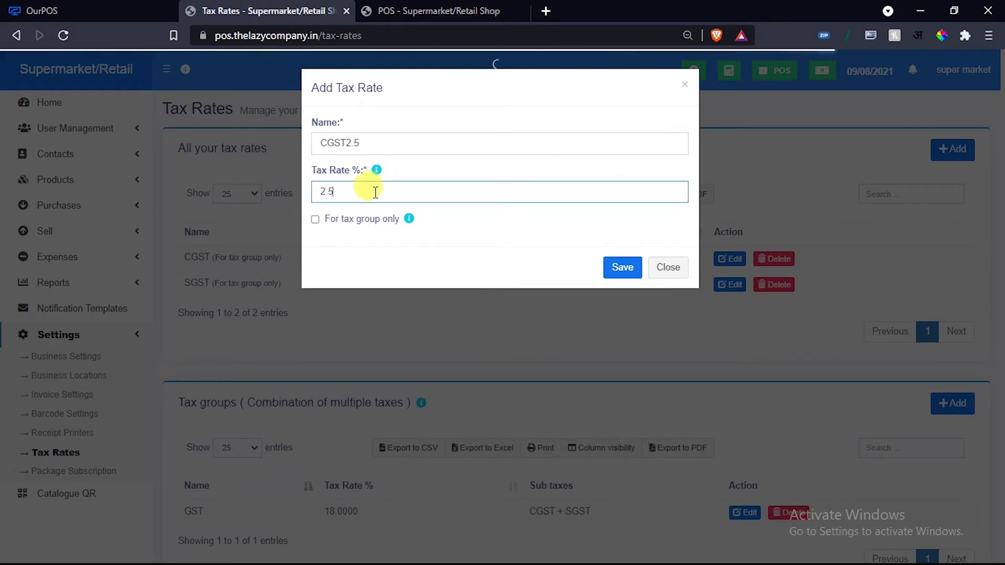
{"action": "left_click", "coordinate": [331, 218]}
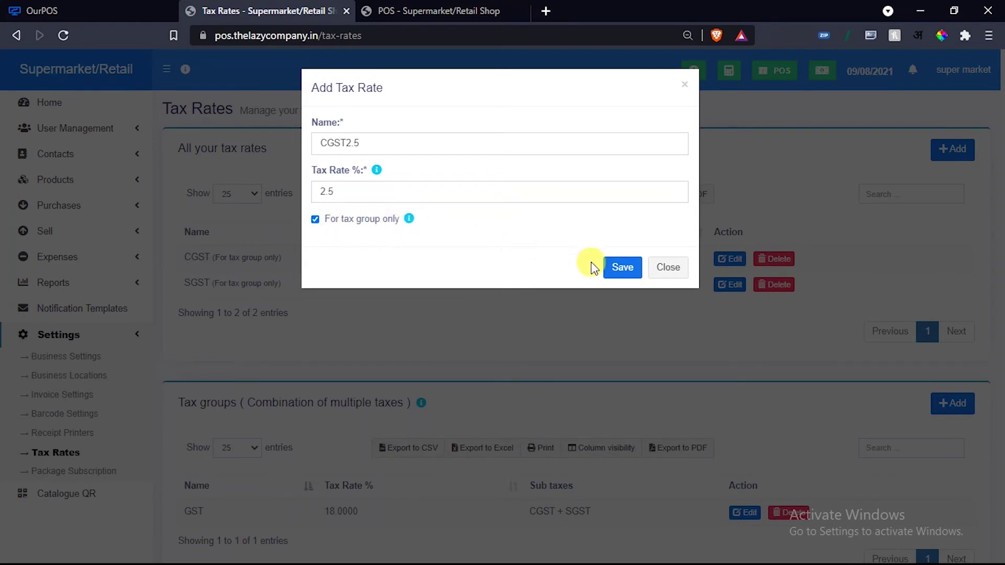
{"action": "left_click", "coordinate": [610, 267]}
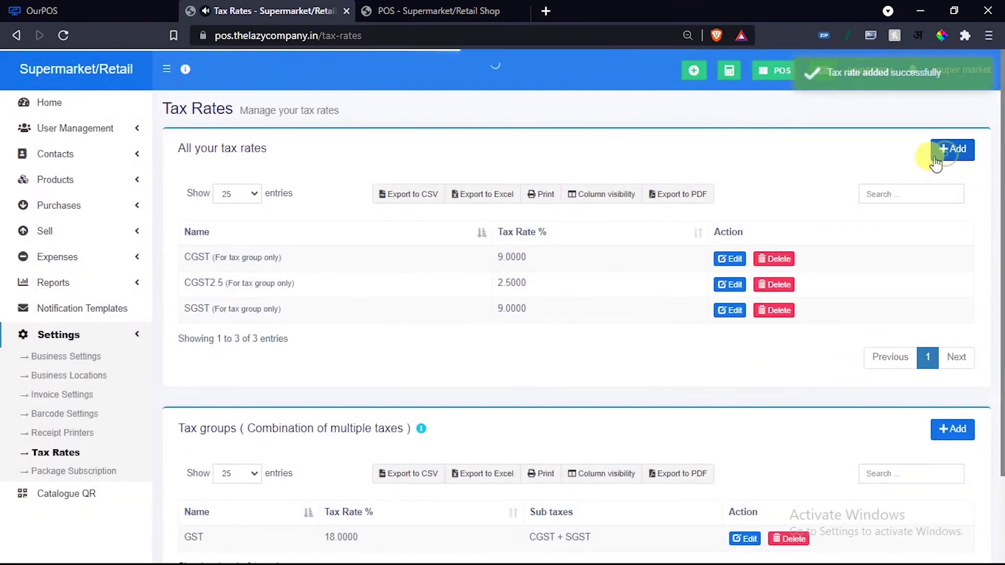
Add tax rate SGST2.5 at 2.5%, also marked for tax group only.
{"action": "left_click", "coordinate": [935, 157]}
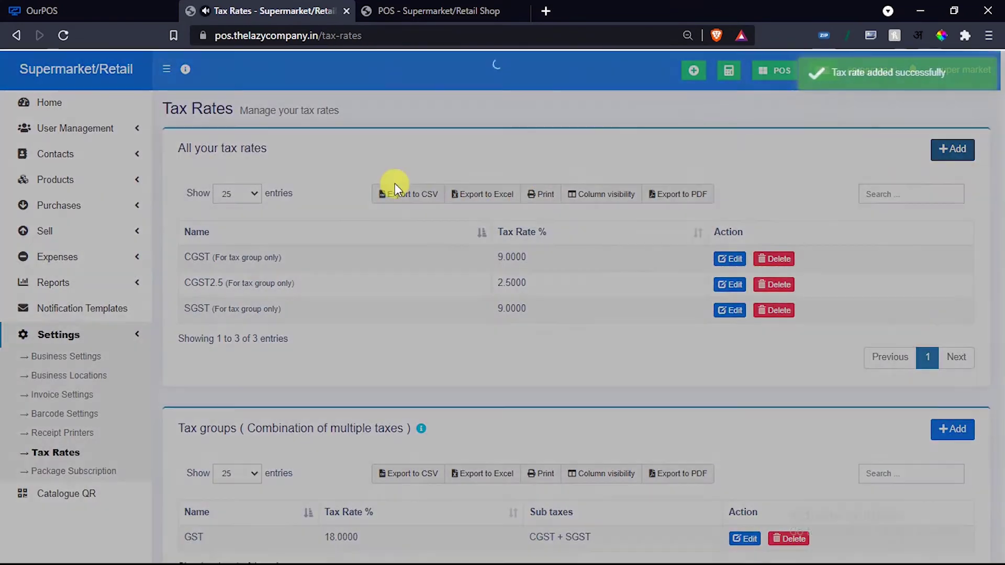
{"action": "left_click", "coordinate": [352, 142]}
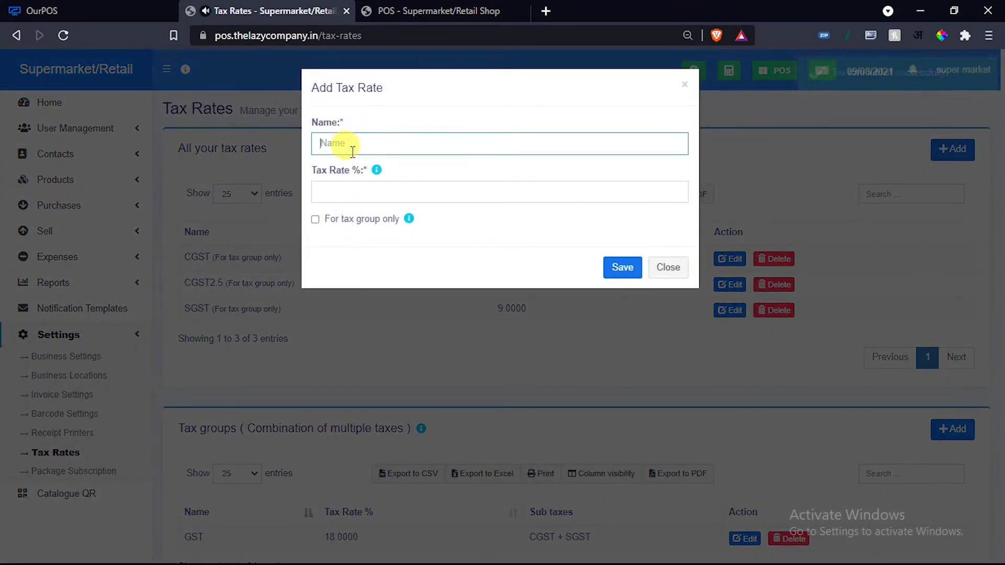
{"action": "type", "text": "SGST2.5"}
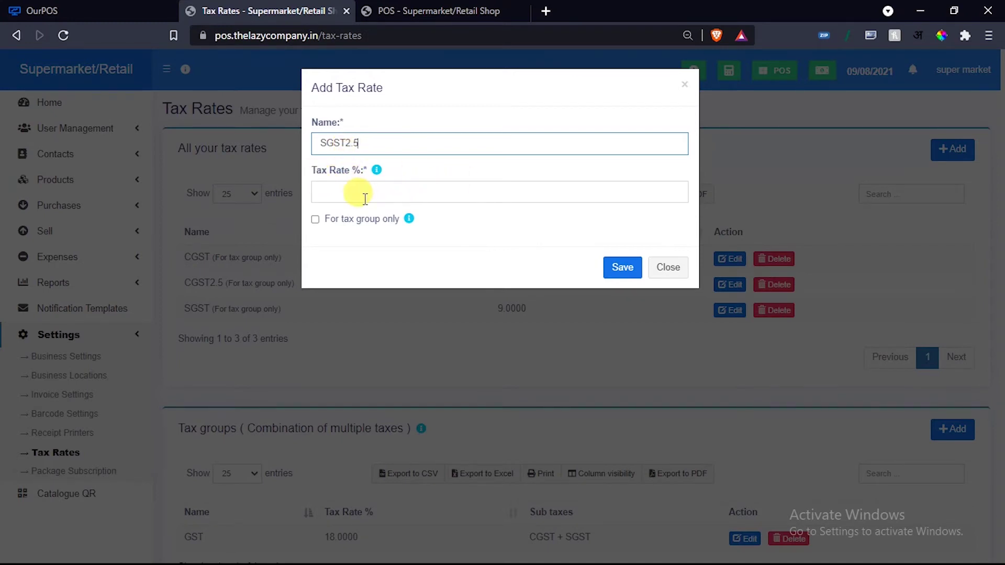
{"action": "left_click", "coordinate": [360, 194]}
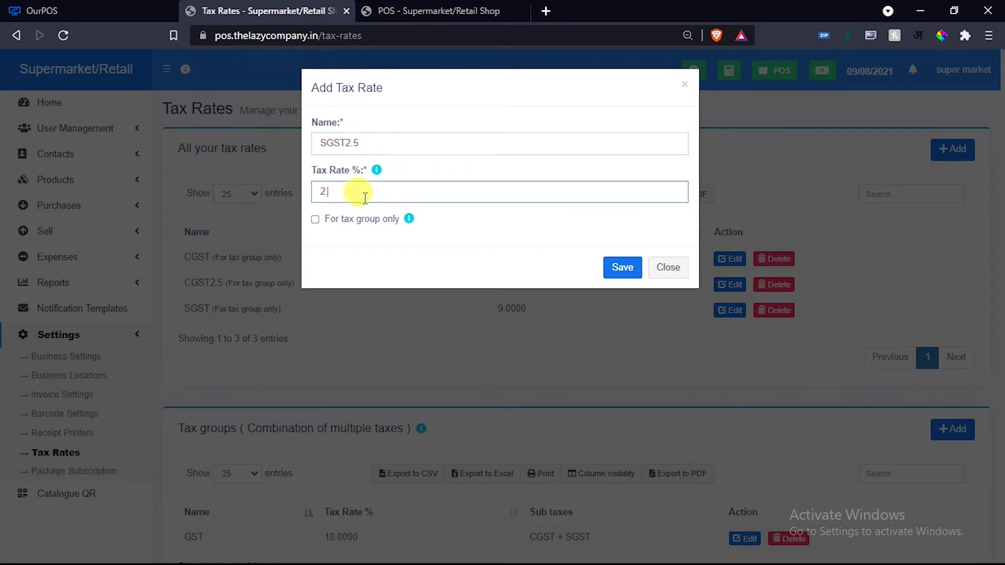
{"action": "left_click", "coordinate": [361, 219]}
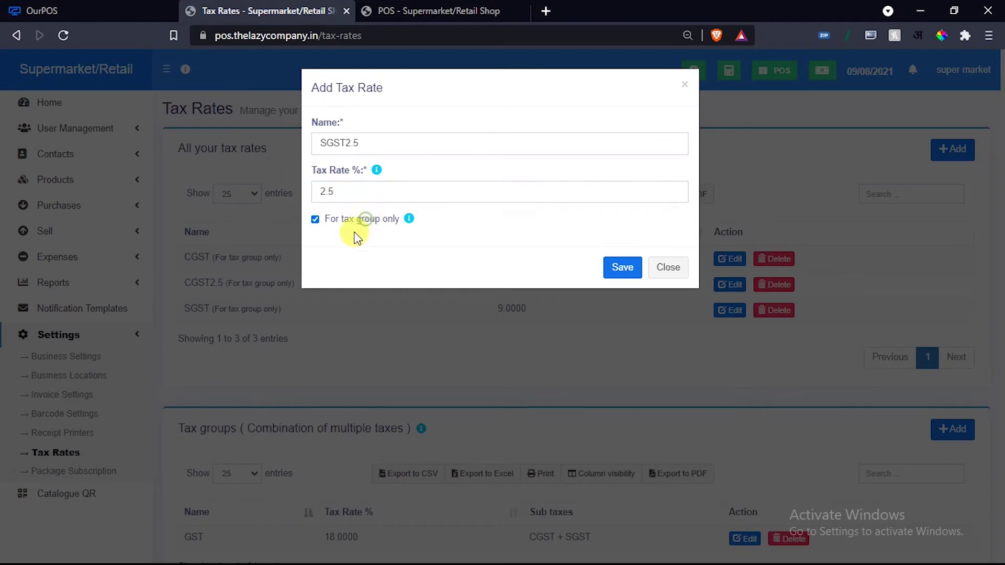
{"action": "left_click", "coordinate": [620, 265]}
{"action": "scroll", "coordinate": [532, 309], "scroll_direction": "down", "scroll_amount": 3}
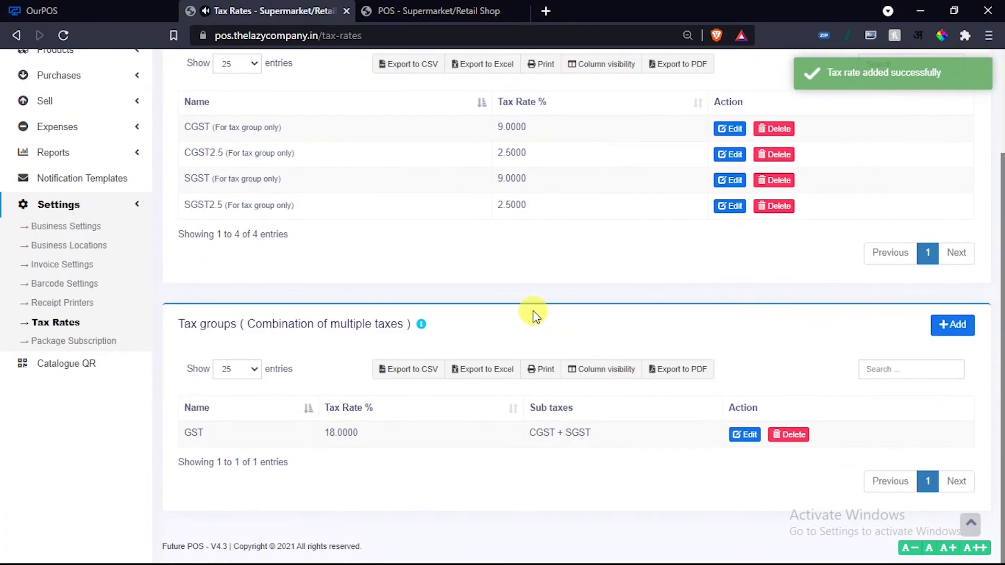
Add tax group GST5 with CGST2.5 and SGST2.5 as its sub taxes.
{"action": "left_click", "coordinate": [945, 328]}
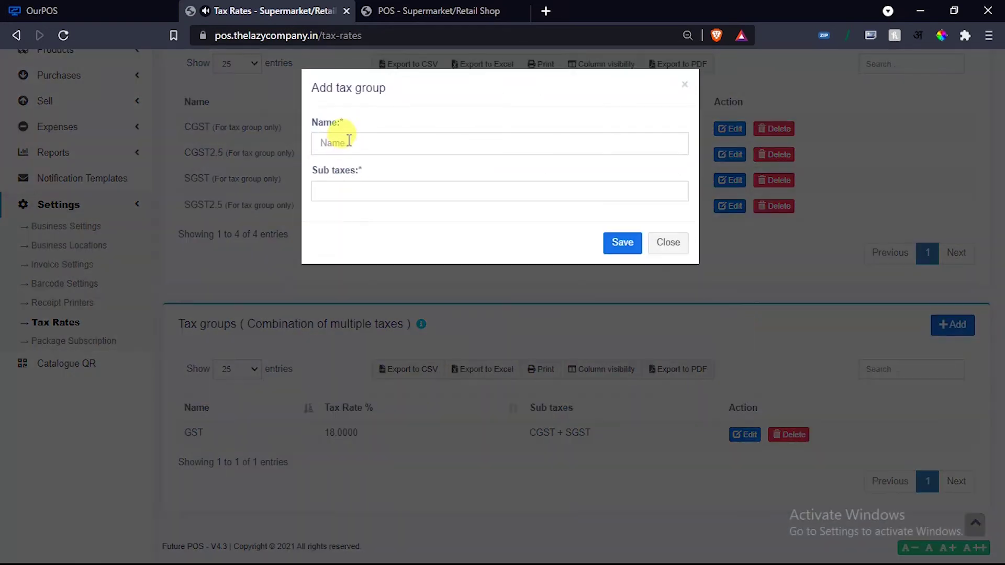
{"action": "left_click", "coordinate": [346, 140]}
{"action": "type", "text": "GST5"}
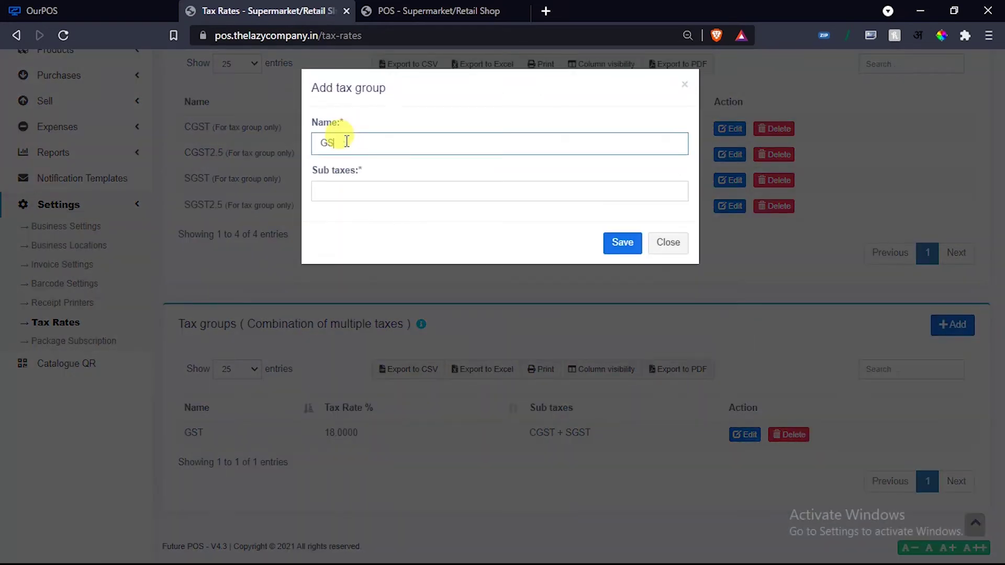
{"action": "left_click", "coordinate": [345, 190]}
{"action": "left_click", "coordinate": [345, 252]}
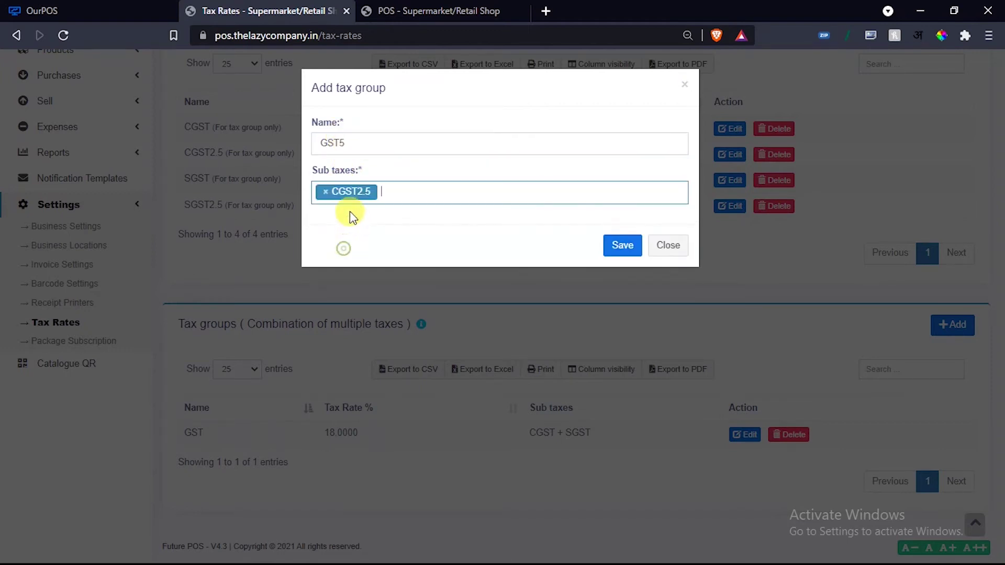
{"action": "left_click", "coordinate": [395, 191]}
{"action": "left_click", "coordinate": [384, 273]}
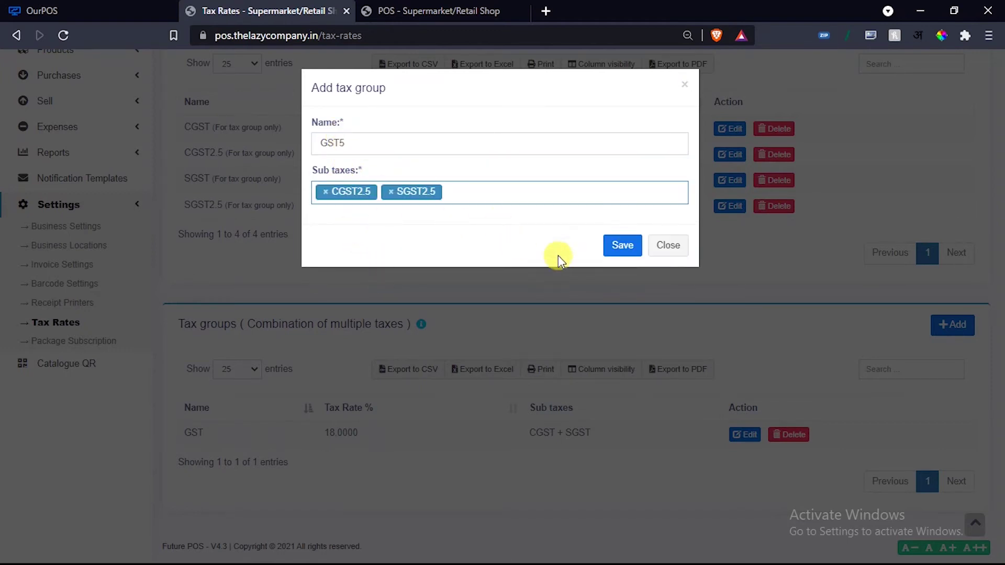
{"action": "left_click", "coordinate": [621, 243]}
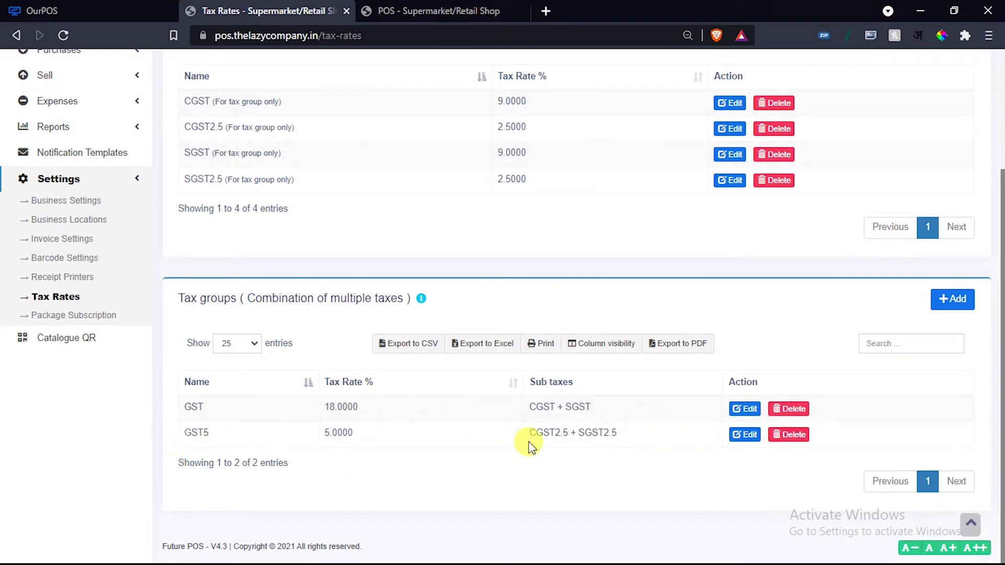
{"action": "scroll", "coordinate": [530, 445], "scroll_direction": "up", "scroll_amount": 2}
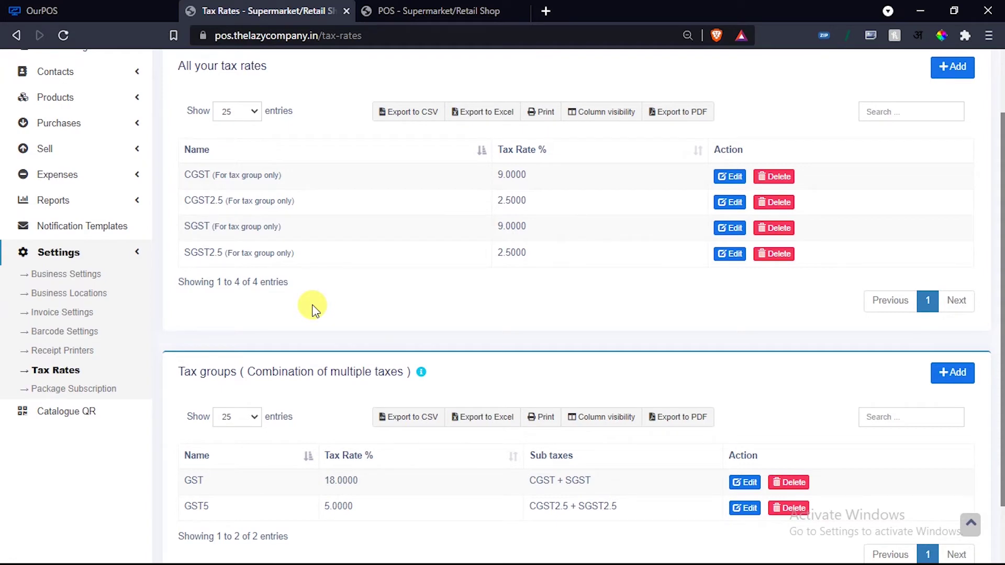
View the super market plan's details (08/09/2021–08/09/2022, 335 days left, ₹3,000 approved), then close them.
{"action": "left_click", "coordinate": [69, 390]}
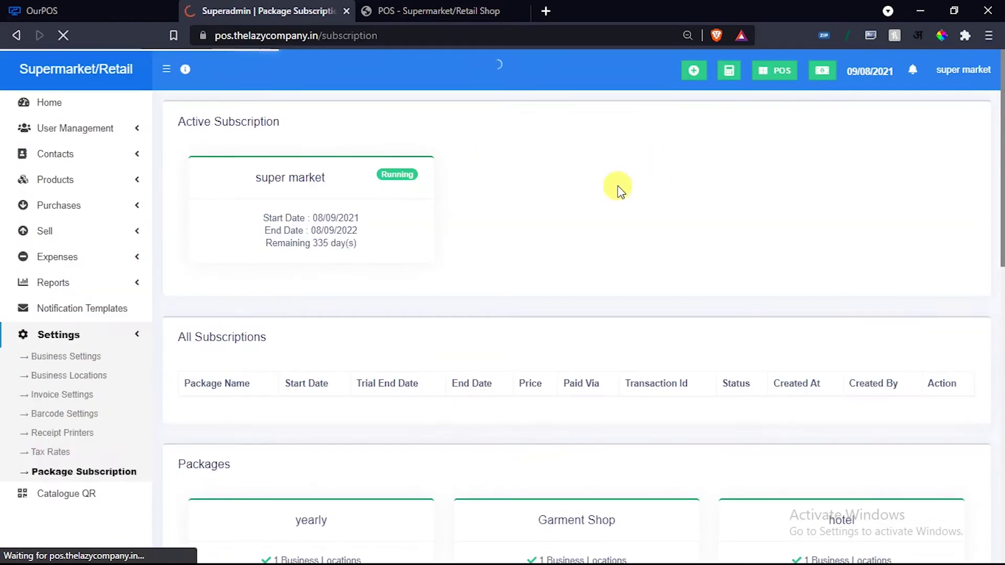
{"action": "scroll", "coordinate": [317, 226], "scroll_direction": "down", "scroll_amount": 12}
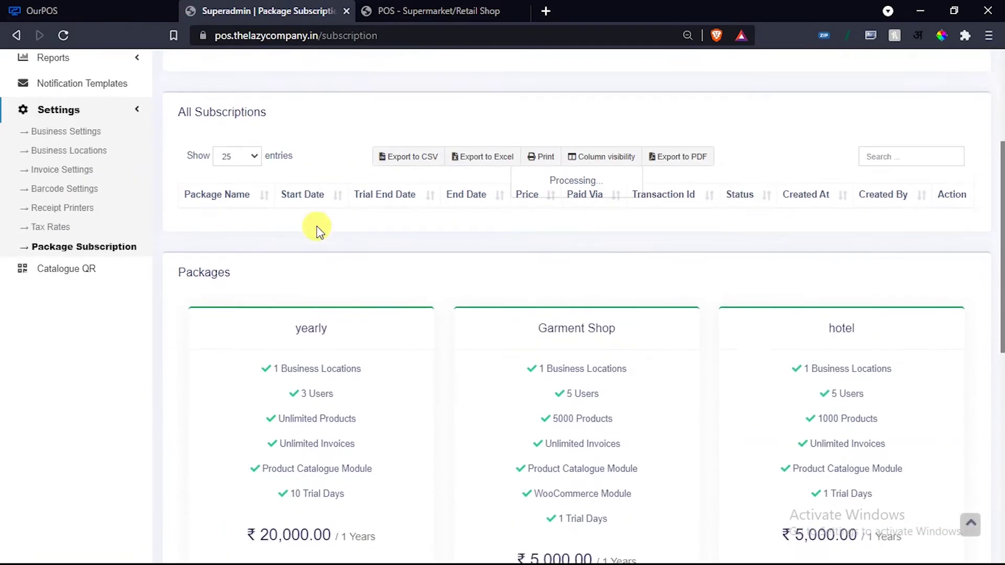
{"action": "scroll", "coordinate": [291, 303], "scroll_direction": "up", "scroll_amount": 2}
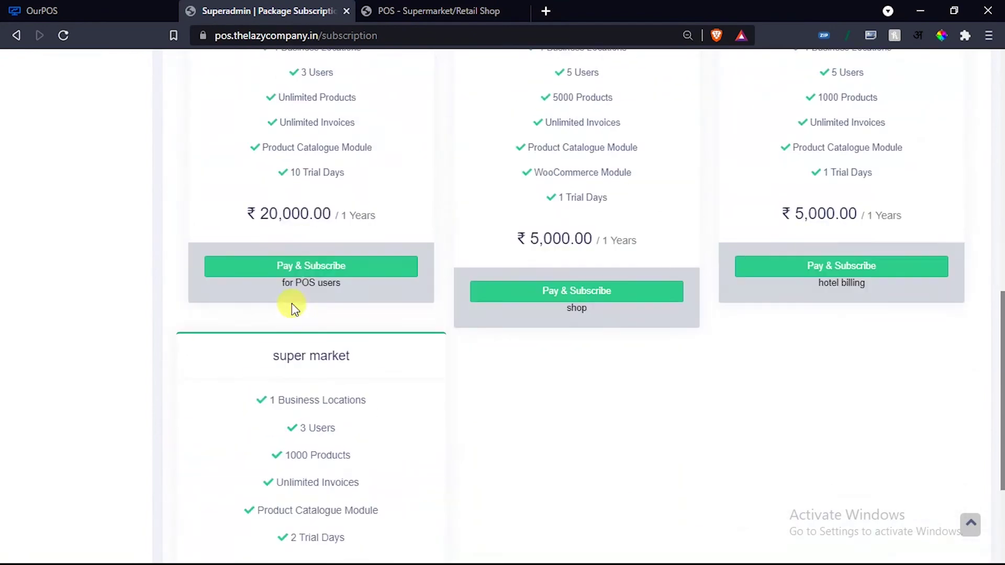
{"action": "scroll", "coordinate": [525, 296], "scroll_direction": "up", "scroll_amount": 10}
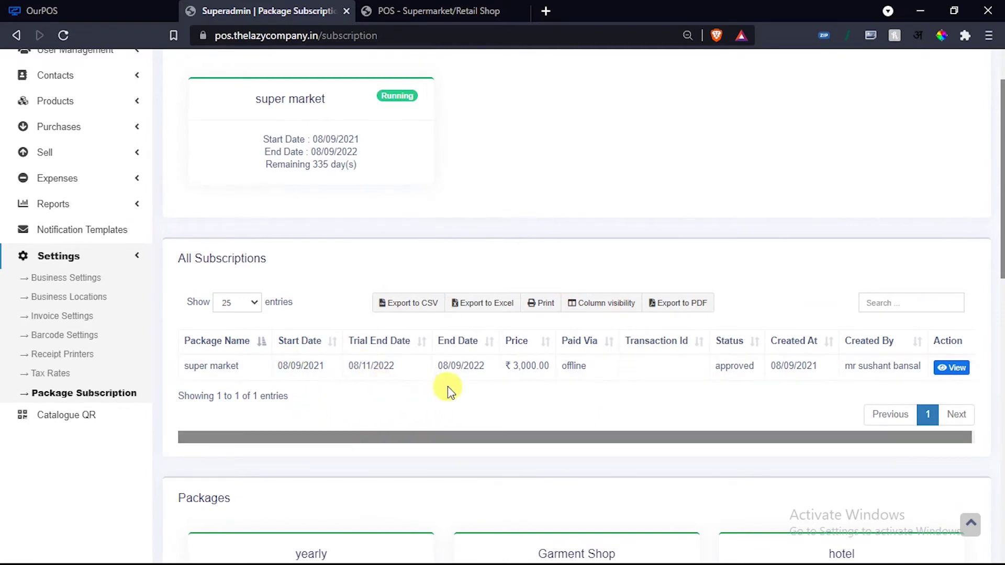
{"action": "scroll", "coordinate": [564, 426], "scroll_direction": "up", "scroll_amount": 2}
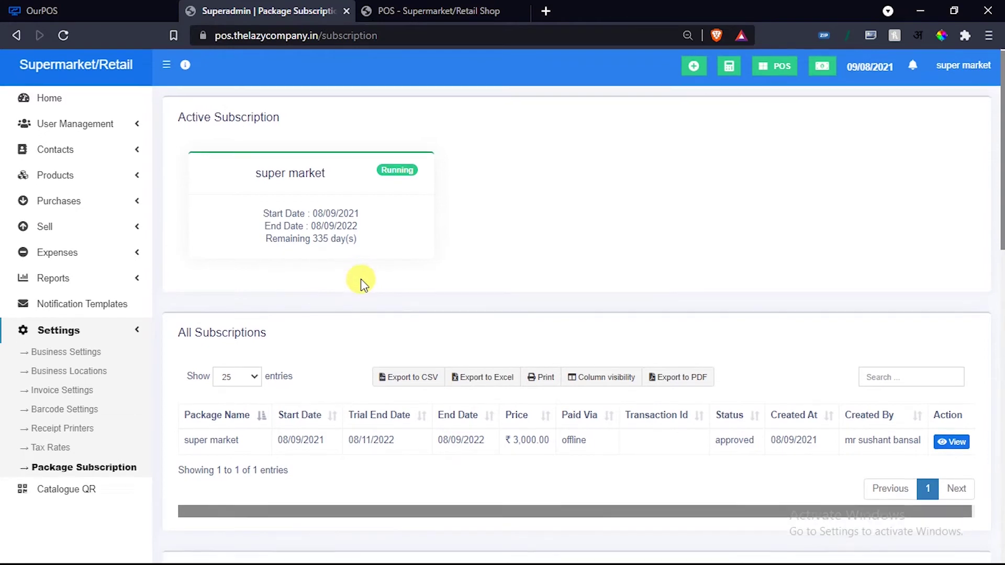
{"action": "scroll", "coordinate": [359, 281], "scroll_direction": "down", "scroll_amount": 4}
{"action": "left_click_drag", "start_coordinate": [884, 305], "coordinate": [946, 235]}
{"action": "left_click", "coordinate": [947, 228]}
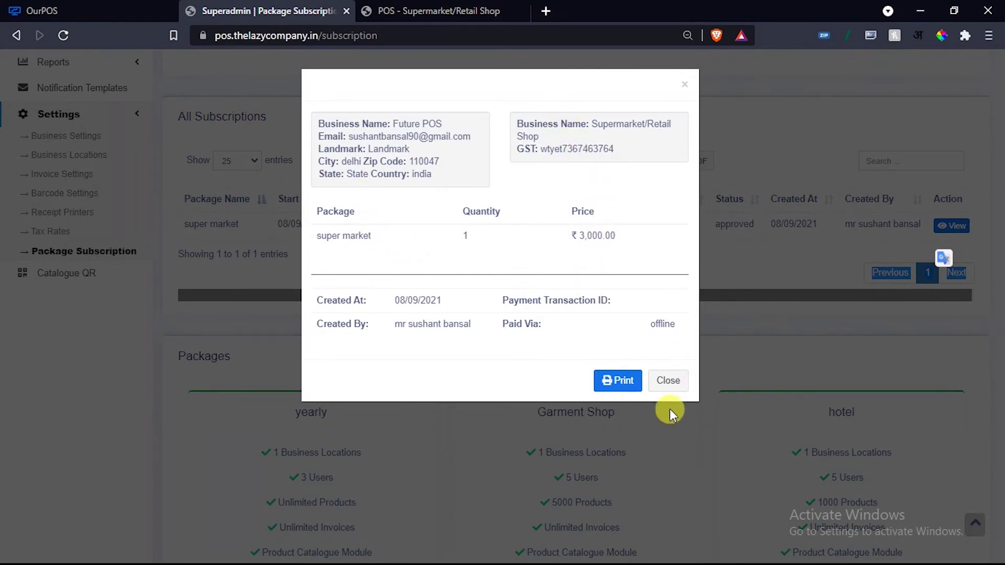
{"action": "left_click", "coordinate": [668, 381]}
{"action": "scroll", "coordinate": [638, 355], "scroll_direction": "up", "scroll_amount": 5}
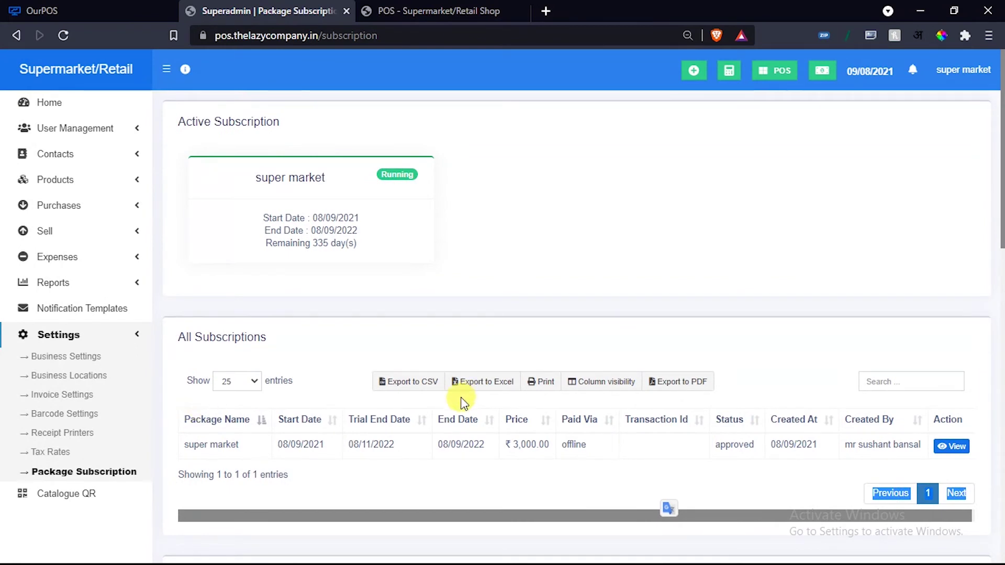
{"action": "left_click", "coordinate": [105, 337]}
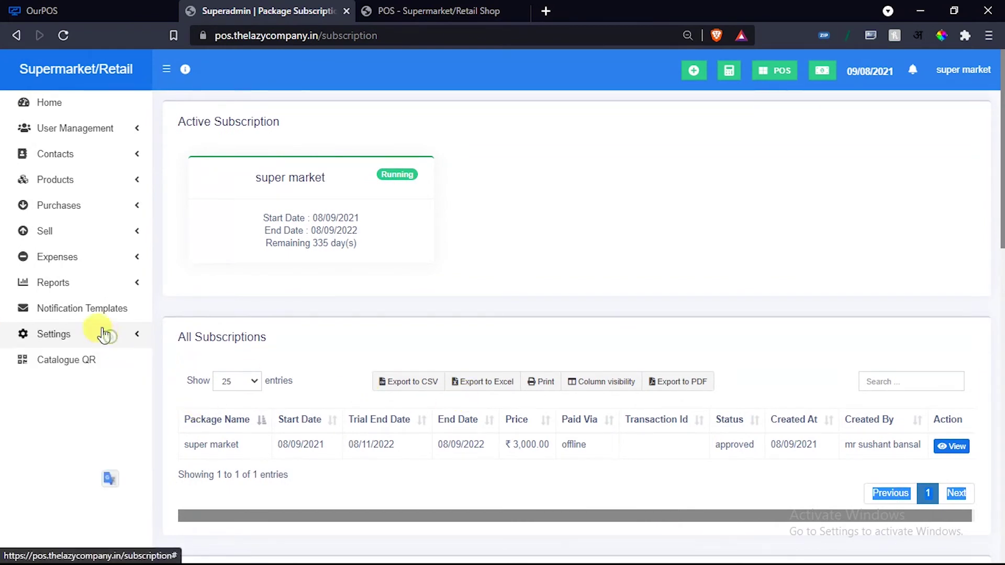
Open Notification Templates and scroll through the template list.
{"action": "left_click", "coordinate": [84, 309]}
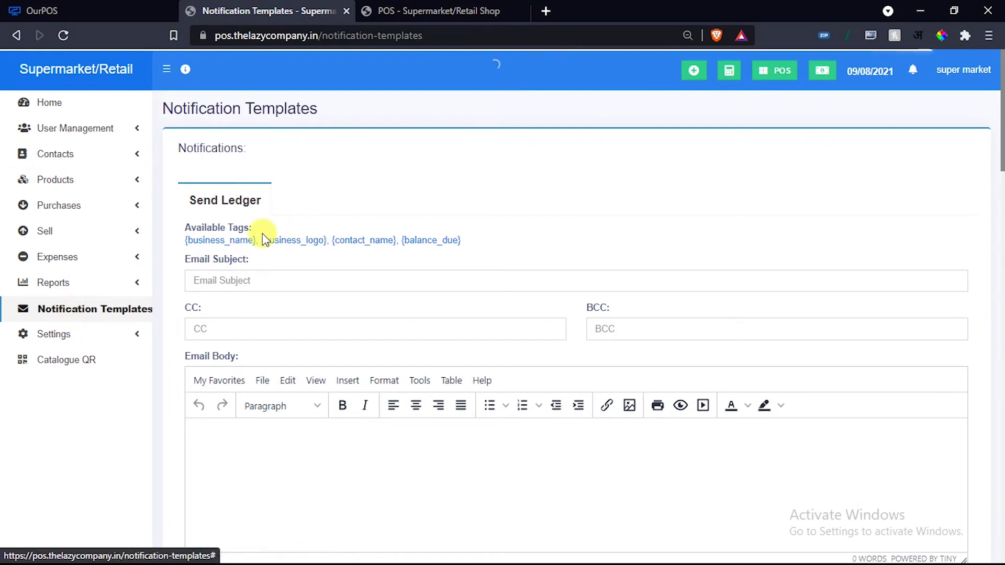
{"action": "scroll", "coordinate": [293, 256], "scroll_direction": "down", "scroll_amount": 1}
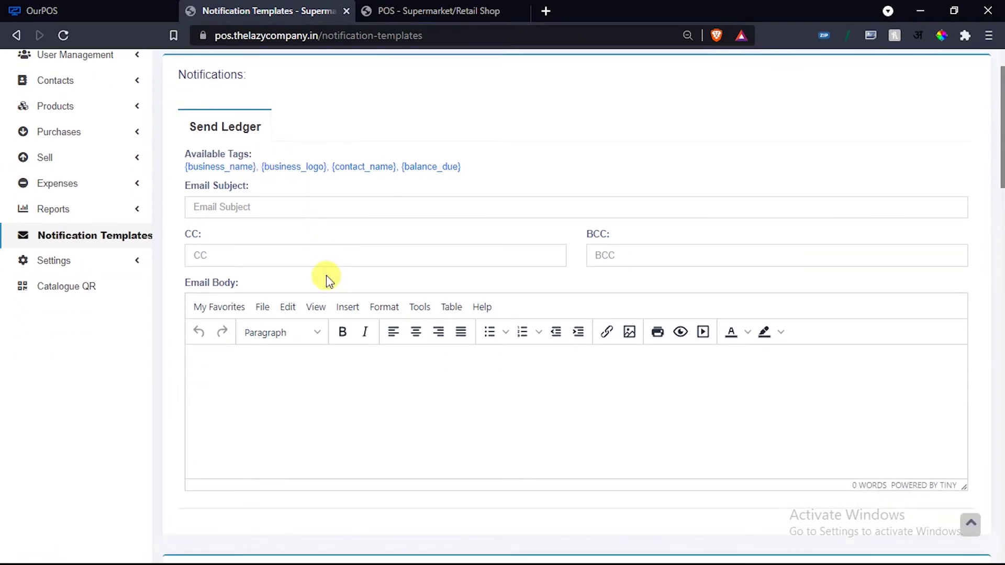
{"action": "scroll", "coordinate": [328, 281], "scroll_direction": "down", "scroll_amount": 6}
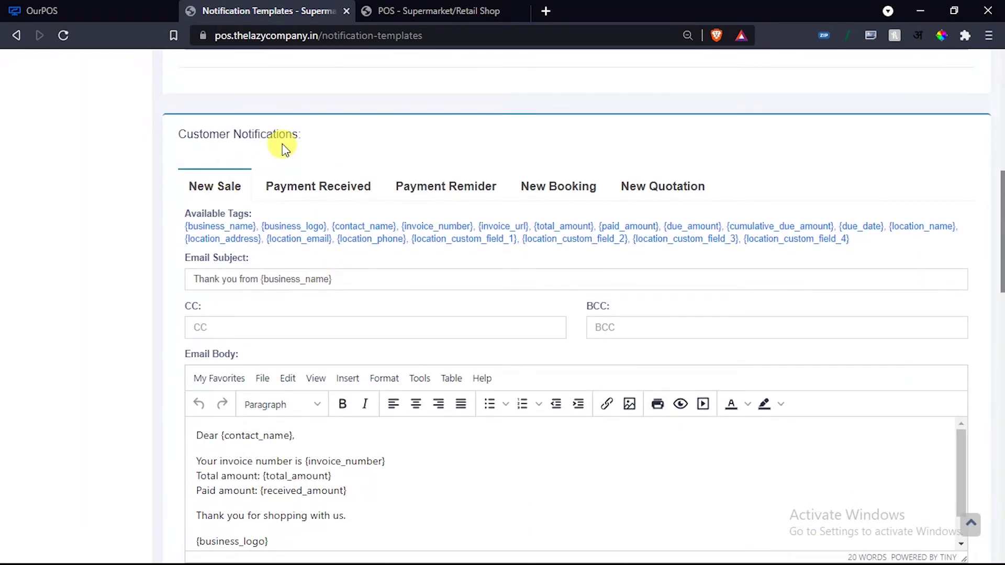
{"action": "scroll", "coordinate": [257, 360], "scroll_direction": "down", "scroll_amount": 3}
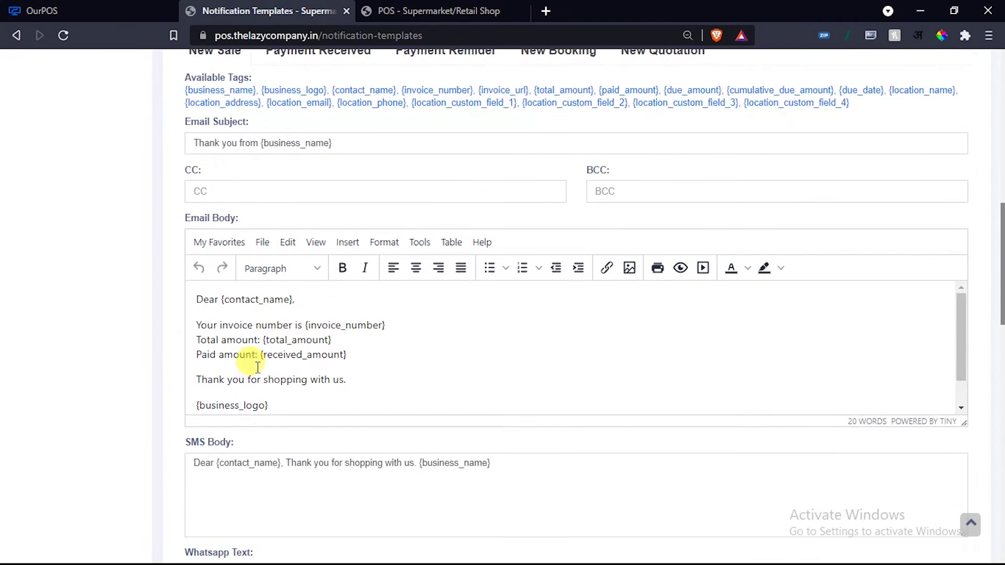
{"action": "scroll", "coordinate": [278, 272], "scroll_direction": "up", "scroll_amount": 3}
Switch through the Payment Received, Payment Reminder, New Booking and New Quotation tabs.
{"action": "left_click", "coordinate": [294, 186]}
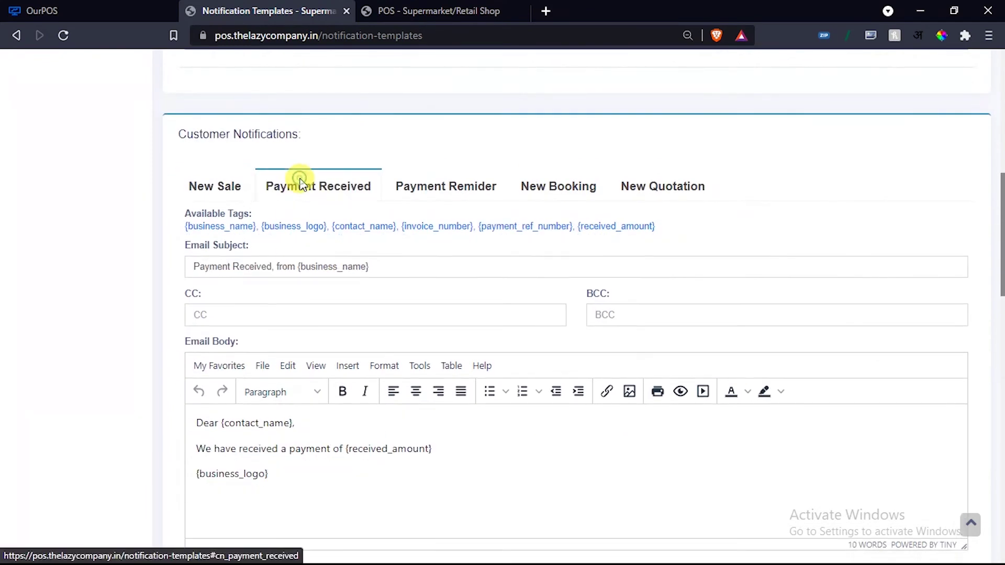
{"action": "left_click", "coordinate": [446, 194]}
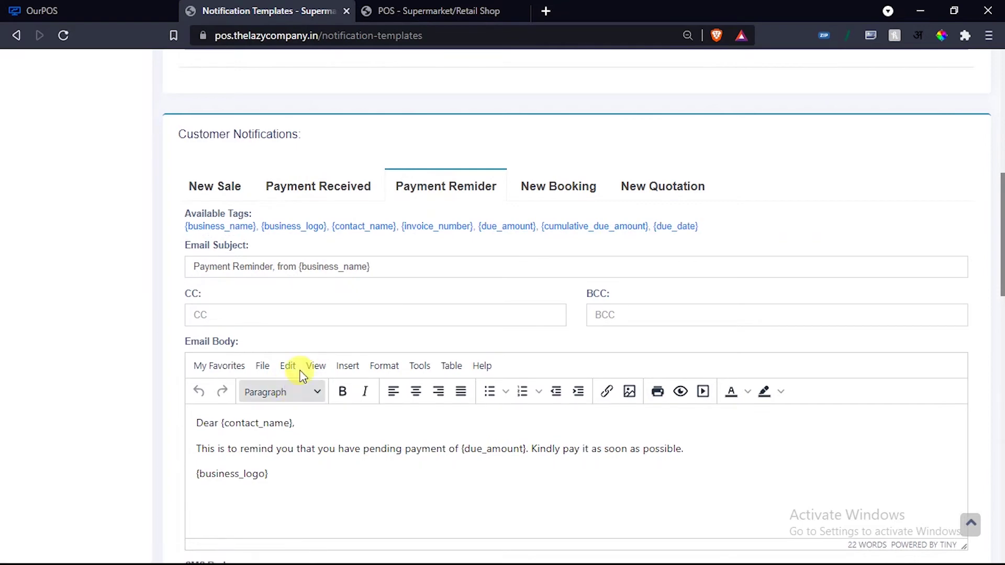
{"action": "left_click", "coordinate": [544, 190]}
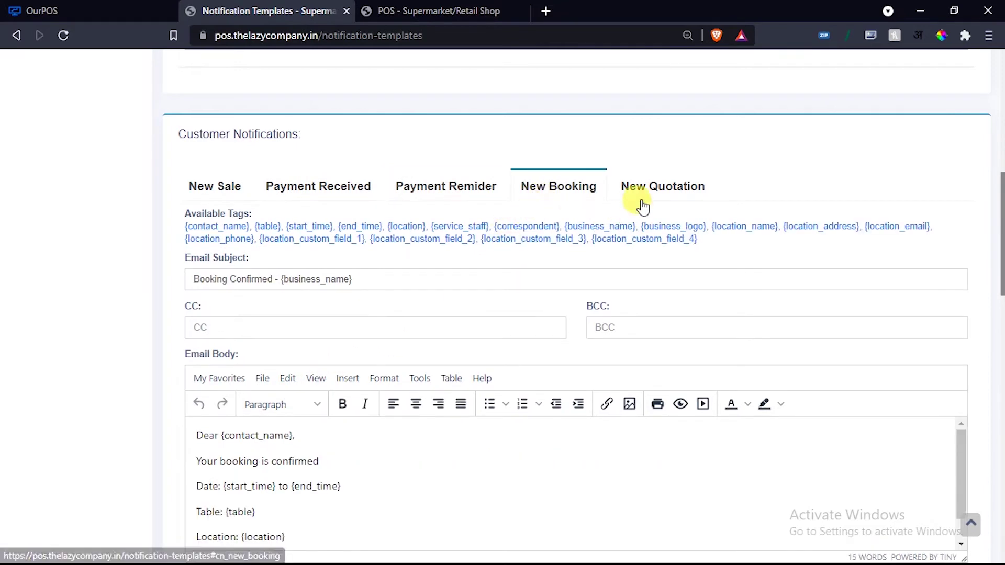
{"action": "left_click", "coordinate": [667, 188]}
{"action": "scroll", "coordinate": [347, 331], "scroll_direction": "down", "scroll_amount": 3}
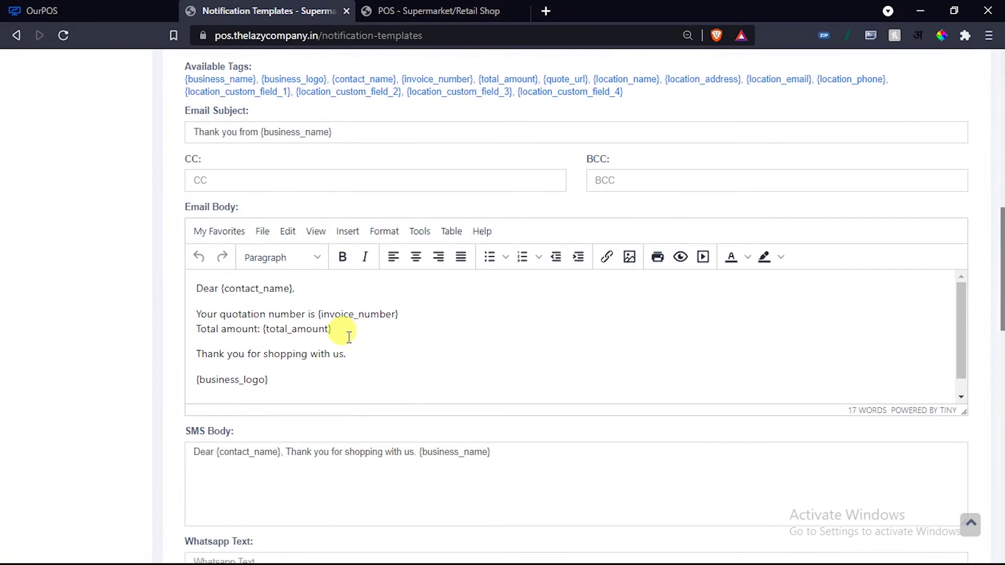
{"action": "scroll", "coordinate": [340, 330], "scroll_direction": "down", "scroll_amount": 1}
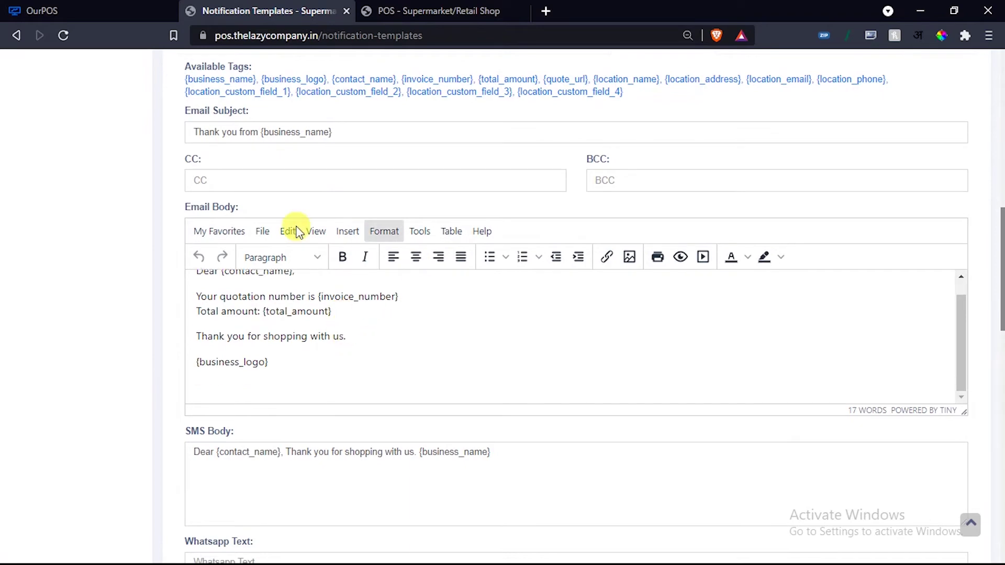
{"action": "scroll", "coordinate": [127, 246], "scroll_direction": "down", "scroll_amount": 6}
Inspect the New Quotation template's SMS and empty WhatsApp message text.
{"action": "left_click", "coordinate": [287, 207]}
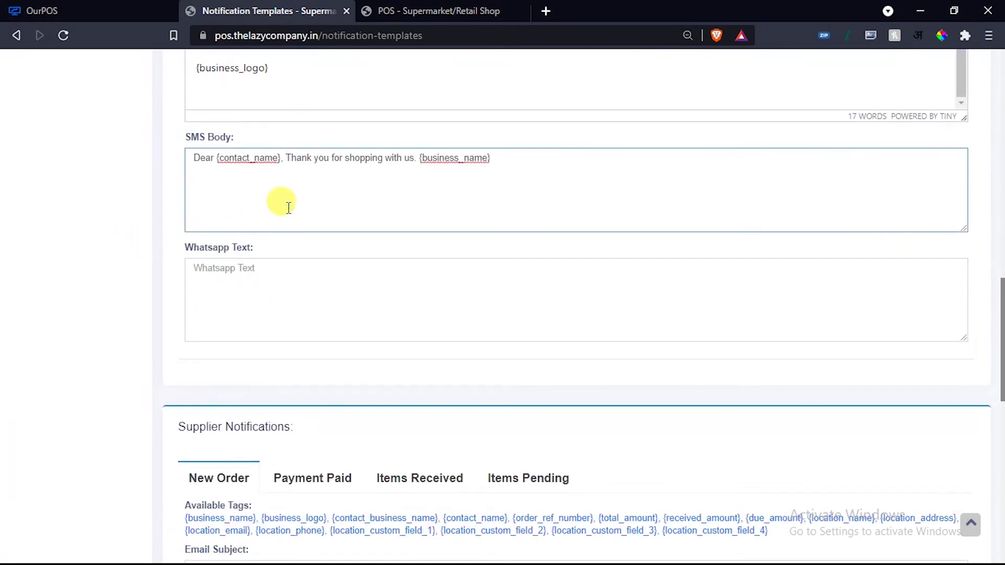
{"action": "left_click", "coordinate": [251, 284]}
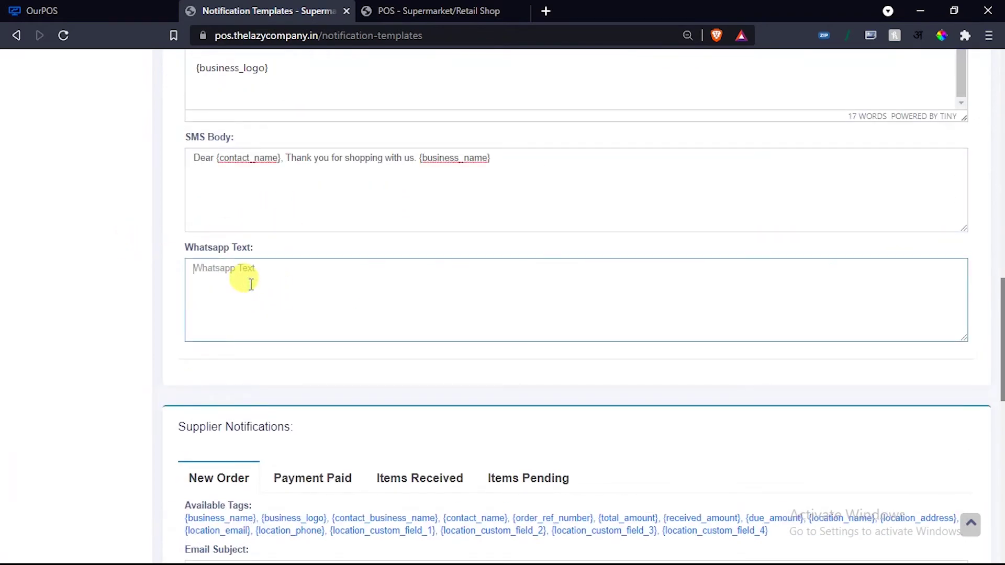
{"action": "scroll", "coordinate": [250, 284], "scroll_direction": "down", "scroll_amount": 4}
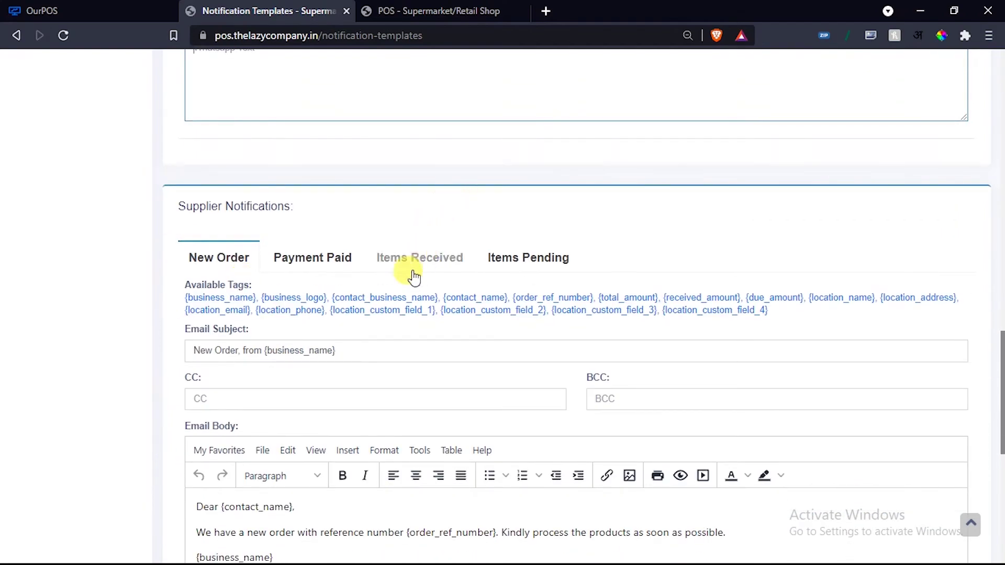
{"action": "scroll", "coordinate": [357, 277], "scroll_direction": "down", "scroll_amount": 5}
{"action": "scroll", "coordinate": [357, 275], "scroll_direction": "down", "scroll_amount": 4}
{"action": "scroll", "coordinate": [419, 293], "scroll_direction": "up", "scroll_amount": 10}
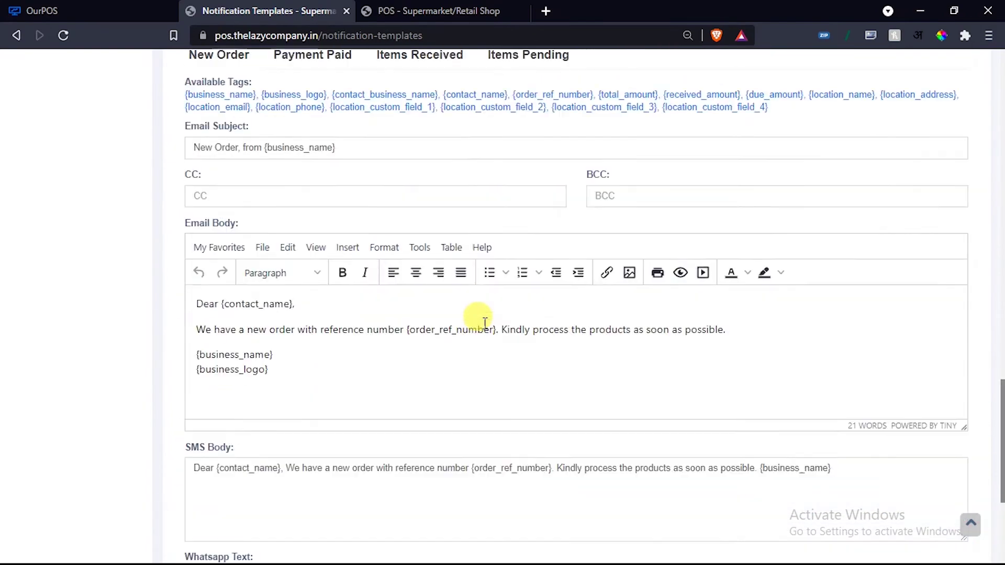
{"action": "scroll", "coordinate": [486, 324], "scroll_direction": "up", "scroll_amount": 13}
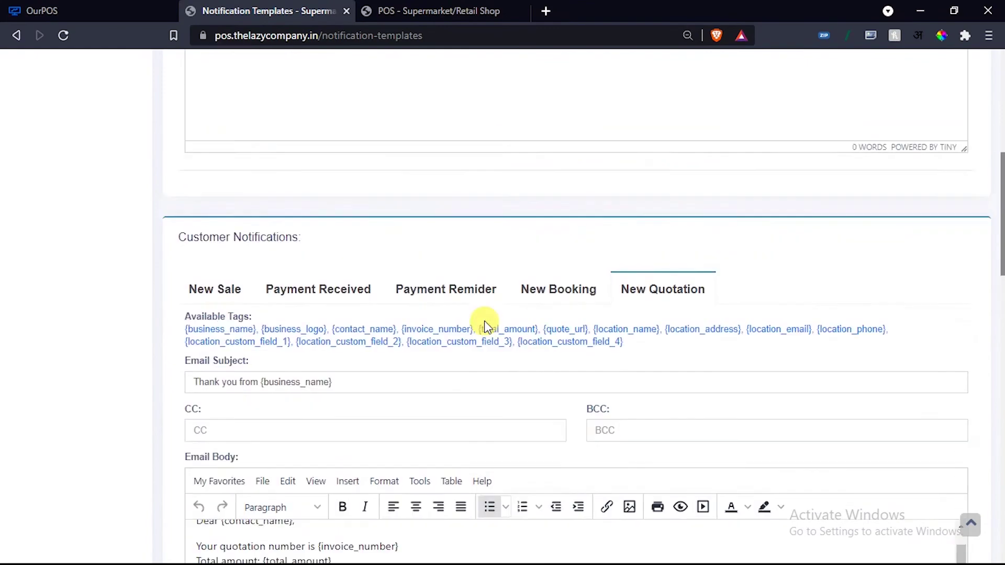
{"action": "scroll", "coordinate": [486, 326], "scroll_direction": "up", "scroll_amount": 7}
{"action": "scroll", "coordinate": [486, 325], "scroll_direction": "down", "scroll_amount": 4}
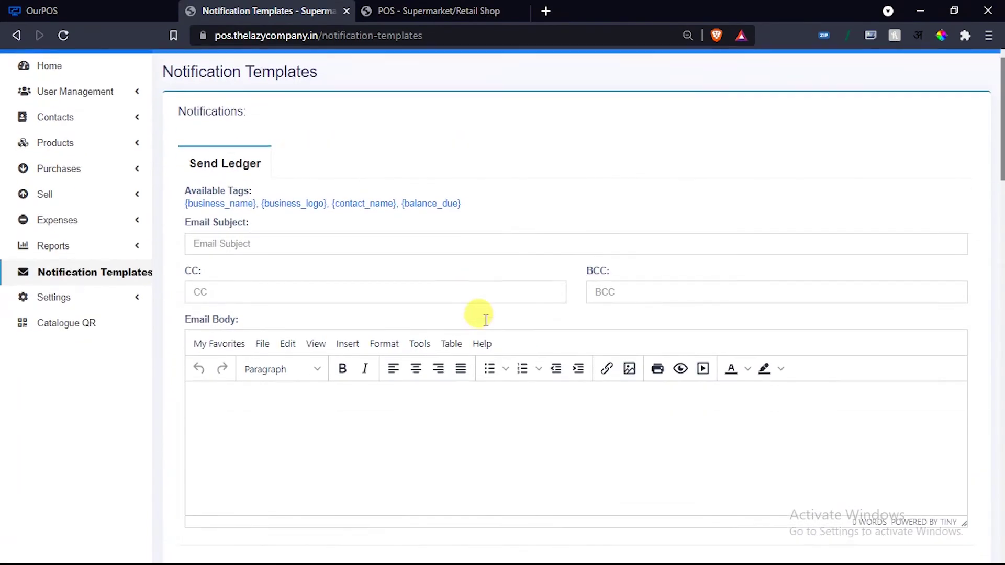
{"action": "scroll", "coordinate": [484, 320], "scroll_direction": "down", "scroll_amount": 7}
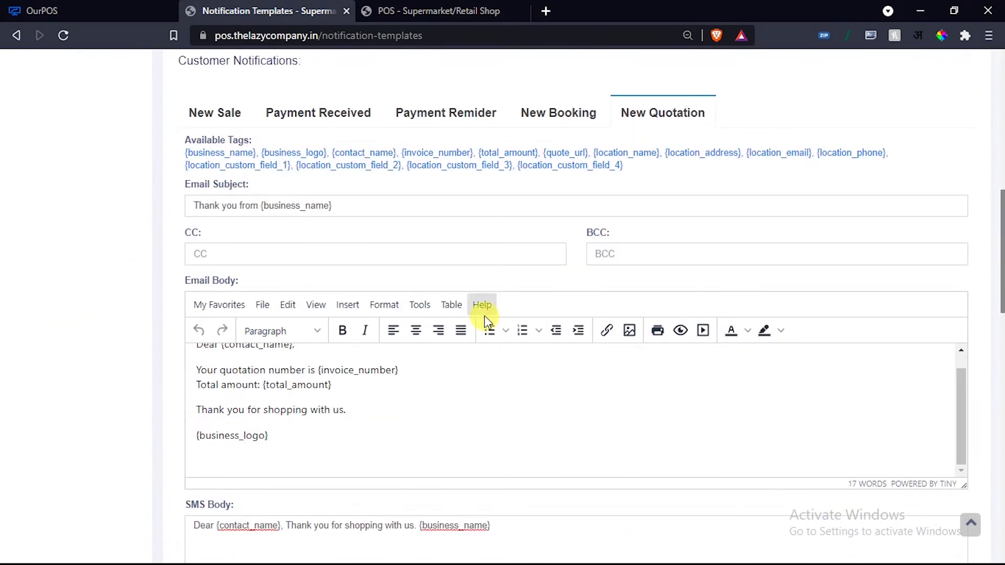
{"action": "scroll", "coordinate": [484, 320], "scroll_direction": "down", "scroll_amount": 5}
{"action": "scroll", "coordinate": [485, 320], "scroll_direction": "down", "scroll_amount": 12}
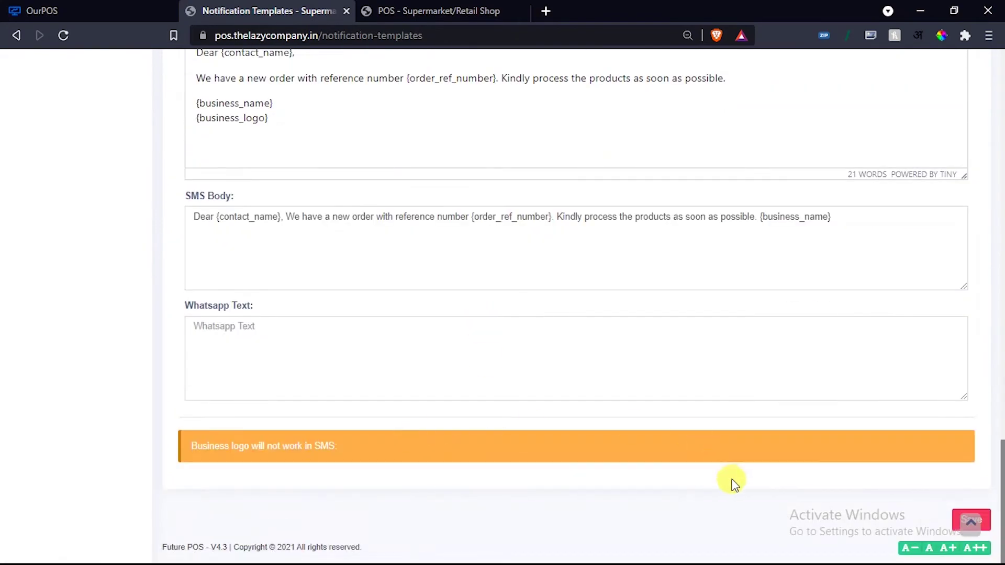
{"action": "scroll", "coordinate": [574, 466], "scroll_direction": "up", "scroll_amount": 5}
{"action": "scroll", "coordinate": [574, 440], "scroll_direction": "up", "scroll_amount": 15}
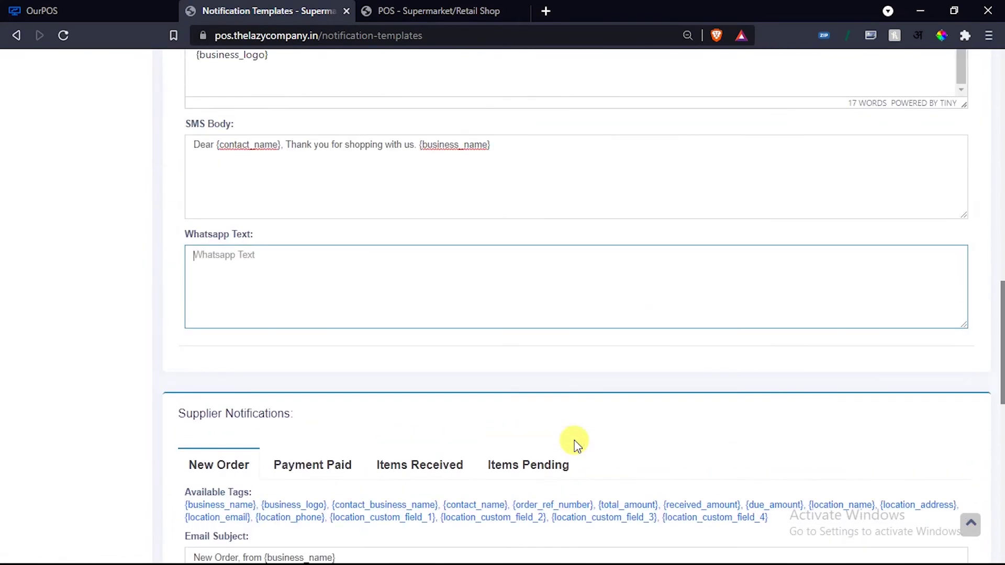
{"action": "scroll", "coordinate": [577, 435], "scroll_direction": "up", "scroll_amount": 3}
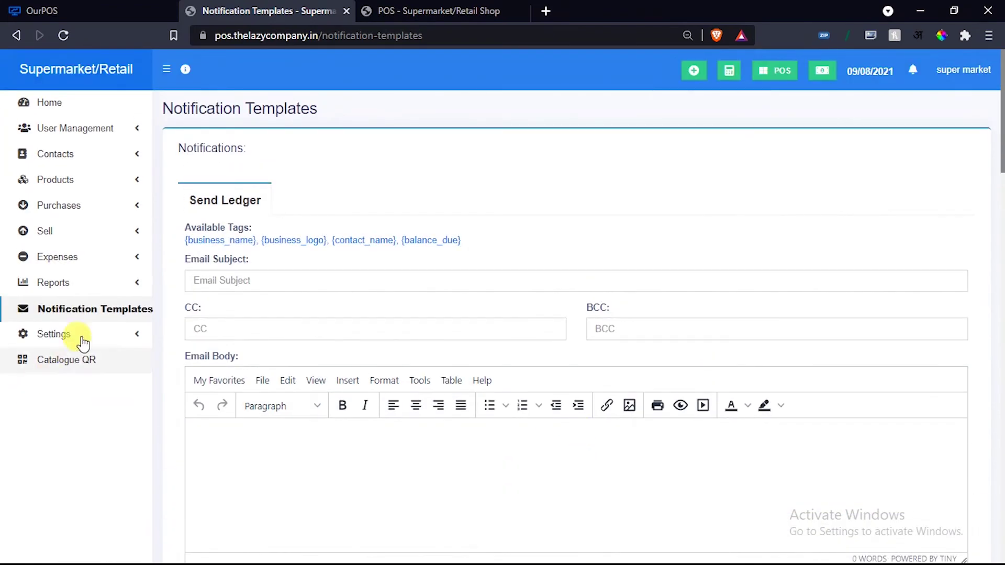
Reload Notification Templates and scroll down to the New Sale template.
{"action": "left_click", "coordinate": [96, 310]}
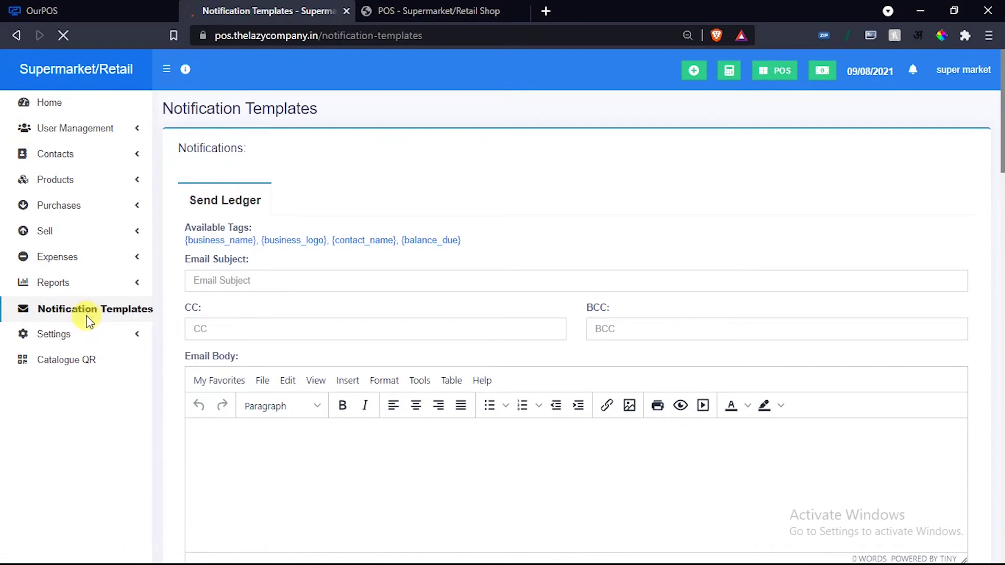
{"action": "scroll", "coordinate": [432, 326], "scroll_direction": "down", "scroll_amount": 10}
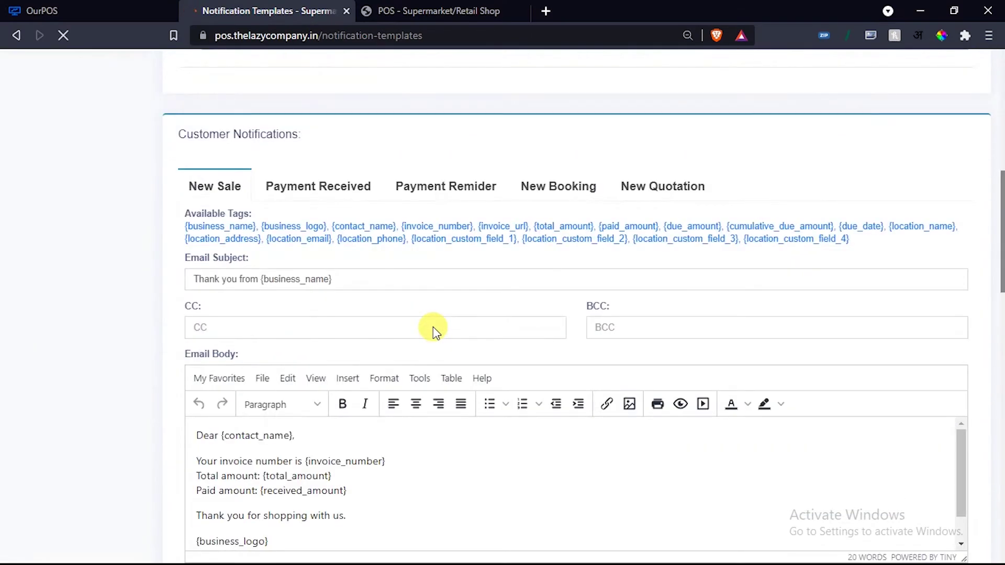
{"action": "scroll", "coordinate": [432, 327], "scroll_direction": "up", "scroll_amount": 7}
{"action": "scroll", "coordinate": [433, 326], "scroll_direction": "down", "scroll_amount": 3}
{"action": "scroll", "coordinate": [432, 327], "scroll_direction": "down", "scroll_amount": 3}
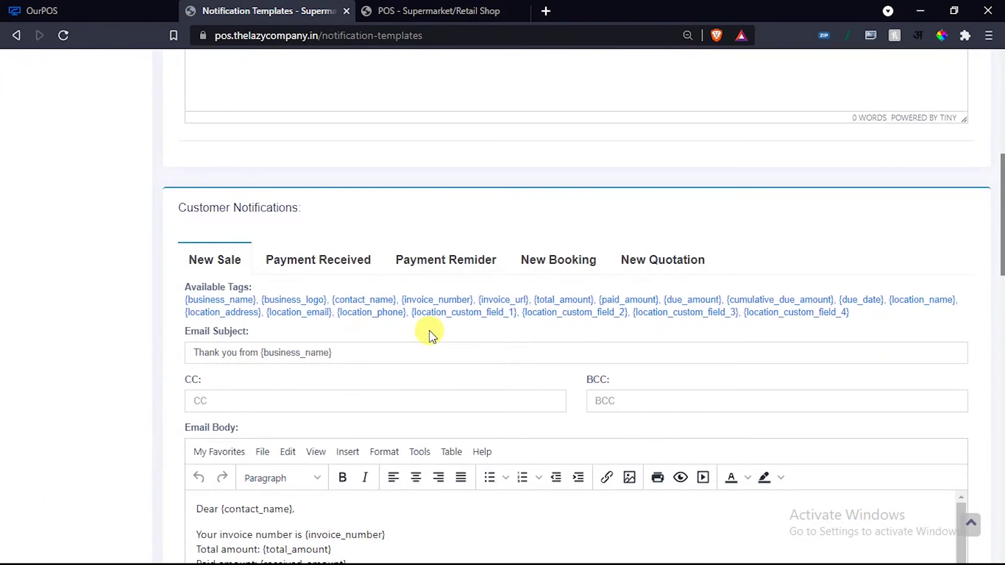
{"action": "scroll", "coordinate": [429, 335], "scroll_direction": "down", "scroll_amount": 8}
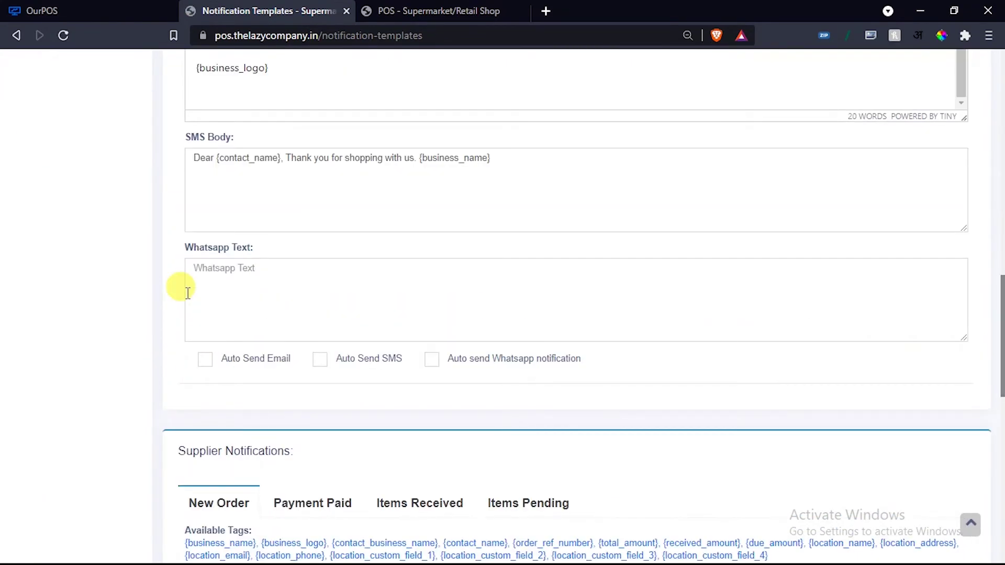
{"action": "scroll", "coordinate": [187, 293], "scroll_direction": "down", "scroll_amount": 2}
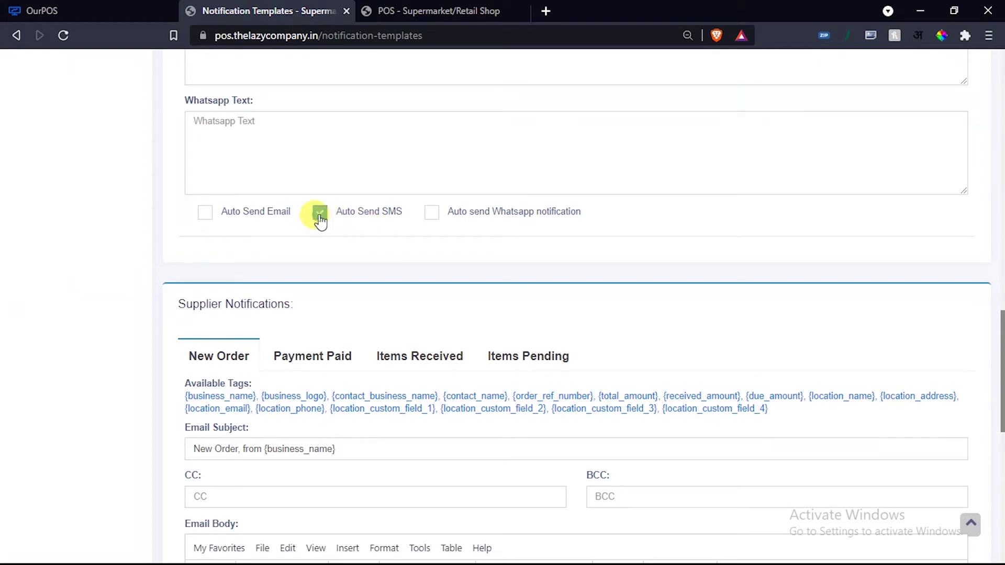
Tick Auto Send SMS and Auto send WhatsApp on the New Sale template, alongside email.
{"action": "left_click", "coordinate": [205, 213]}
{"action": "left_click", "coordinate": [431, 212]}
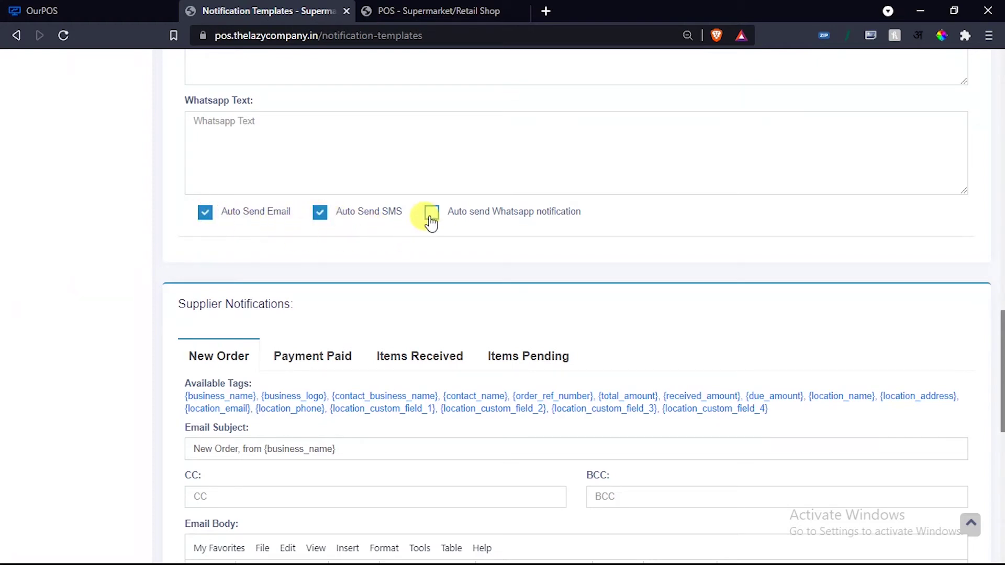
{"action": "scroll", "coordinate": [567, 374], "scroll_direction": "down", "scroll_amount": 5}
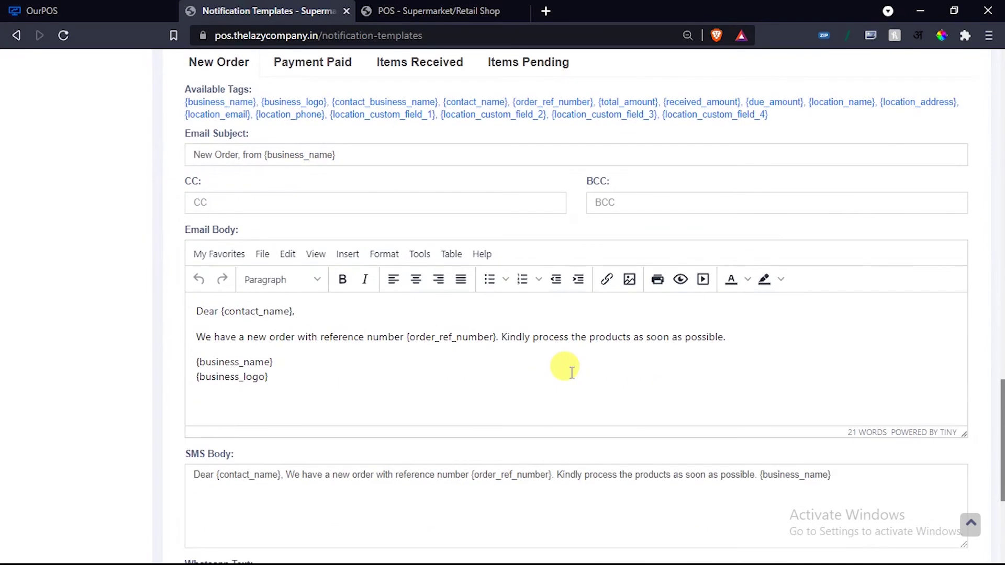
{"action": "scroll", "coordinate": [562, 368], "scroll_direction": "up", "scroll_amount": 4}
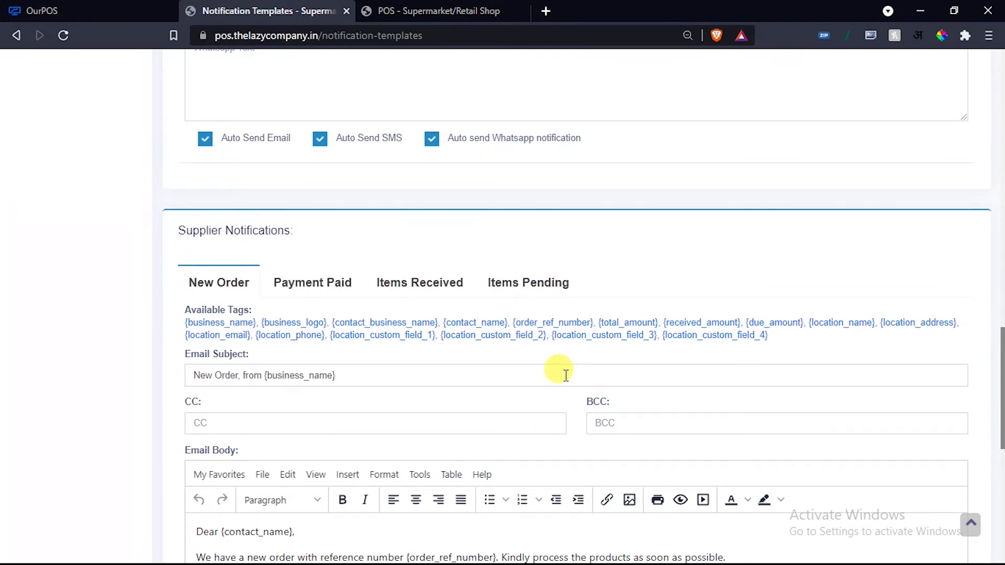
{"action": "scroll", "coordinate": [460, 356], "scroll_direction": "down", "scroll_amount": 9}
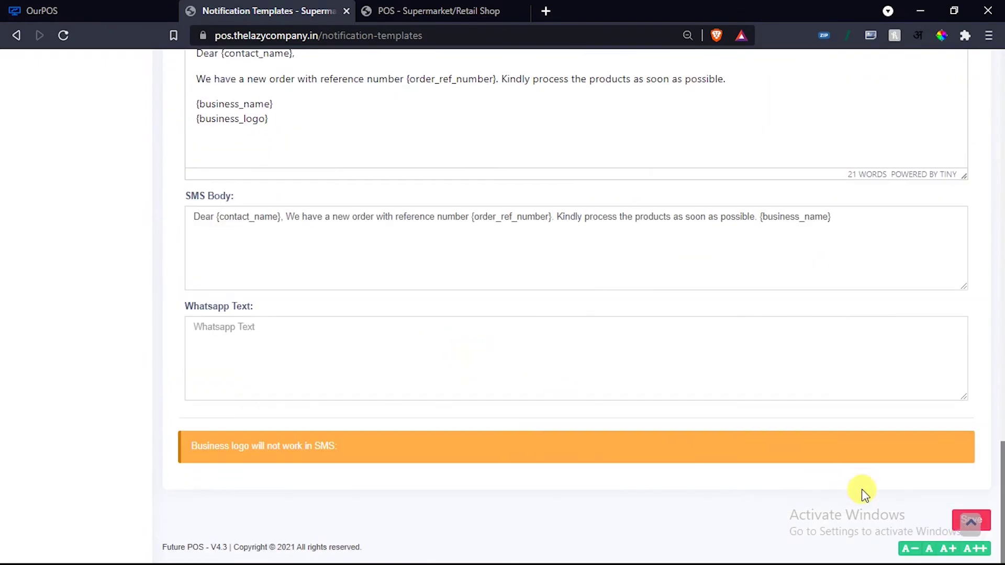
{"action": "scroll", "coordinate": [622, 436], "scroll_direction": "up", "scroll_amount": 6}
{"action": "scroll", "coordinate": [285, 341], "scroll_direction": "down", "scroll_amount": 3}
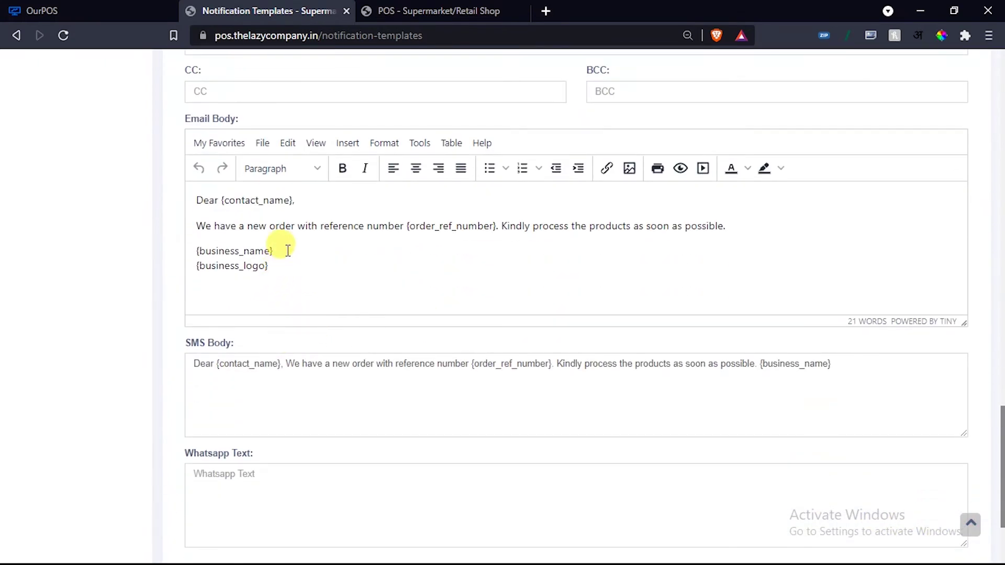
{"action": "left_click", "coordinate": [736, 221]}
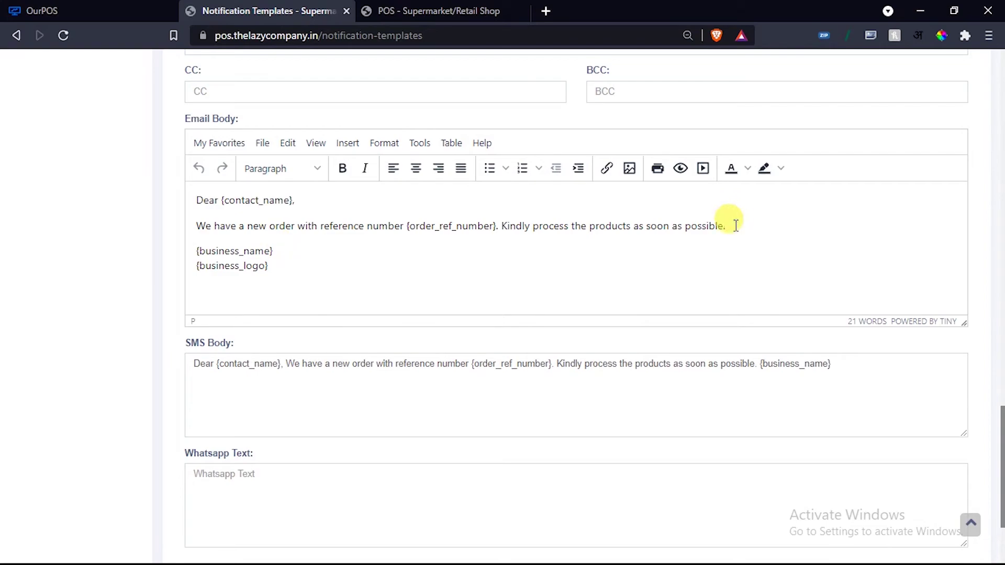
{"action": "scroll", "coordinate": [393, 291], "scroll_direction": "up", "scroll_amount": 15}
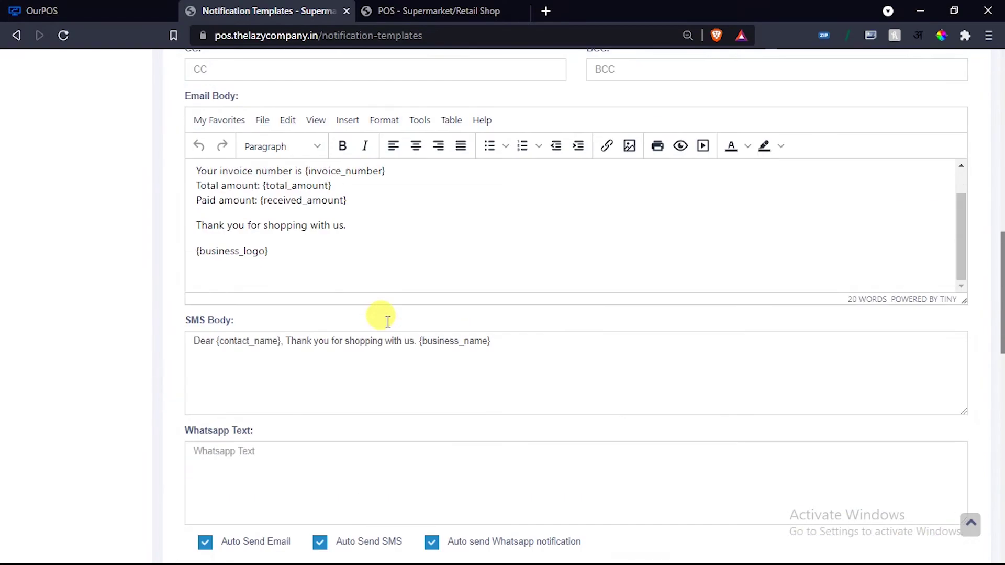
{"action": "scroll", "coordinate": [386, 321], "scroll_direction": "up", "scroll_amount": 15}
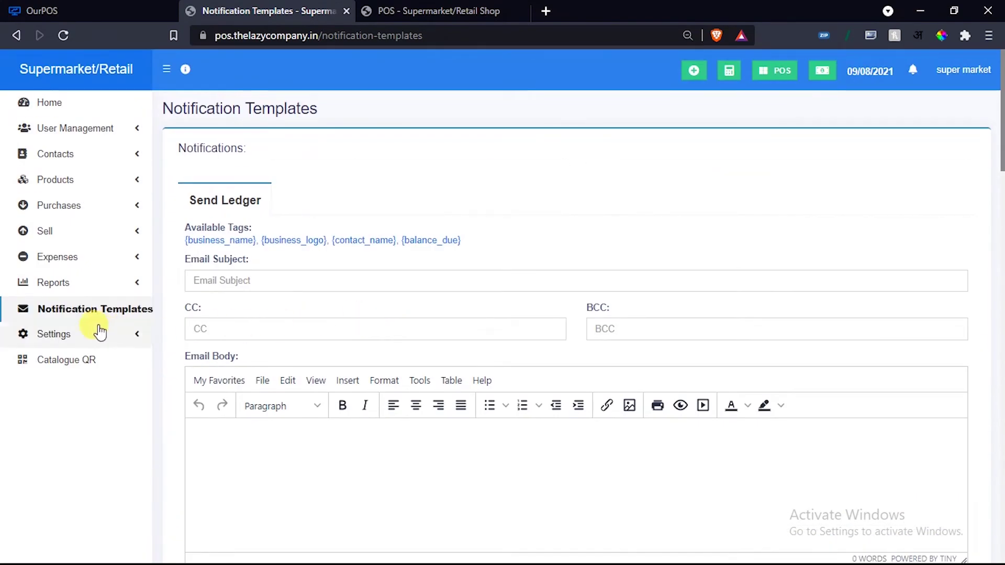
Expand the Expenses section in the sidebar and choose List Expenses.
{"action": "left_click", "coordinate": [52, 283]}
{"action": "scroll", "coordinate": [55, 328], "scroll_direction": "down", "scroll_amount": 3}
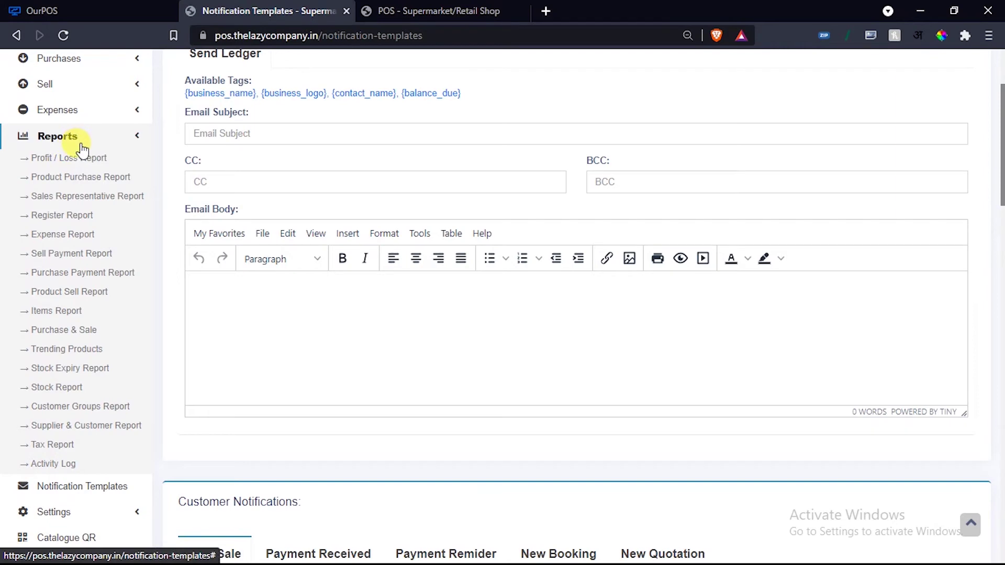
{"action": "scroll", "coordinate": [89, 167], "scroll_direction": "up", "scroll_amount": 2}
{"action": "left_click", "coordinate": [98, 190]}
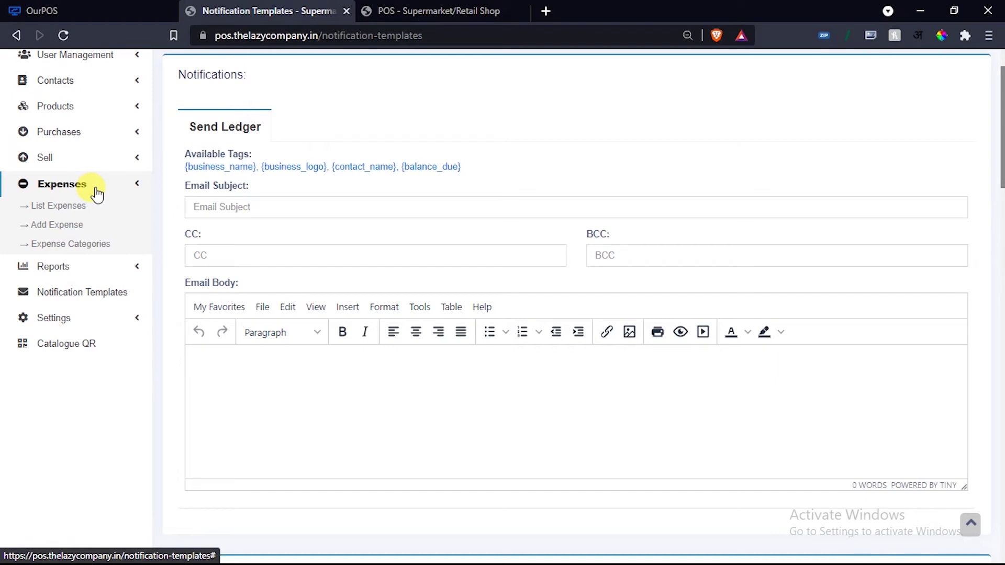
{"action": "left_click", "coordinate": [67, 207]}
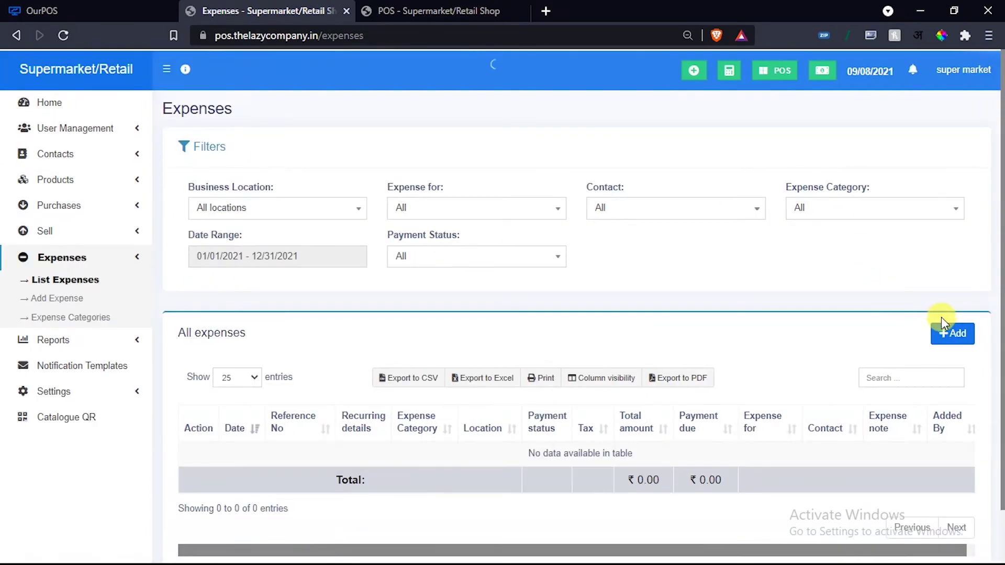
Start a new expense and check the category list, leaving it unset.
{"action": "left_click", "coordinate": [947, 333]}
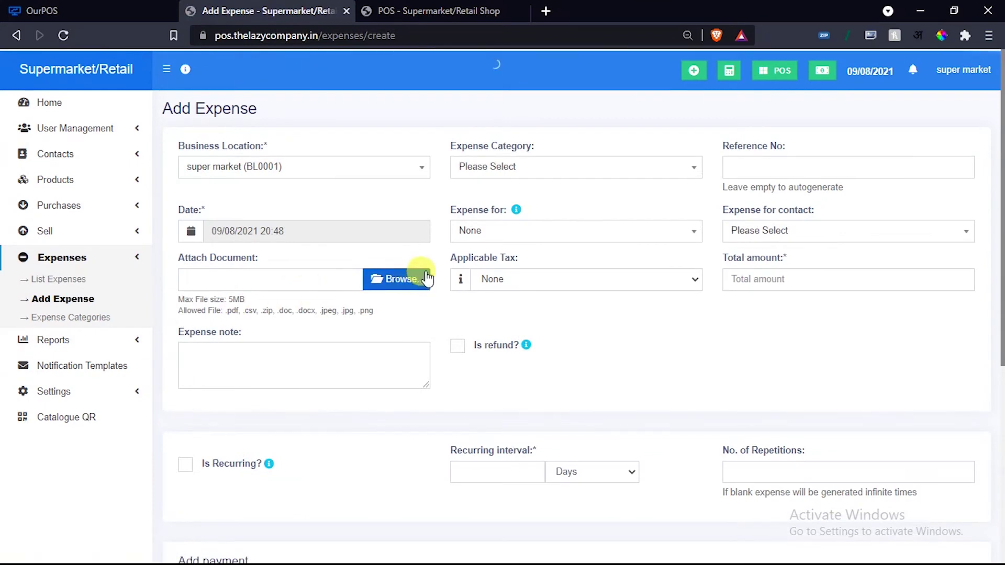
{"action": "left_click", "coordinate": [519, 167]}
{"action": "left_click", "coordinate": [501, 197]}
{"action": "scroll", "coordinate": [505, 292], "scroll_direction": "down", "scroll_amount": 3}
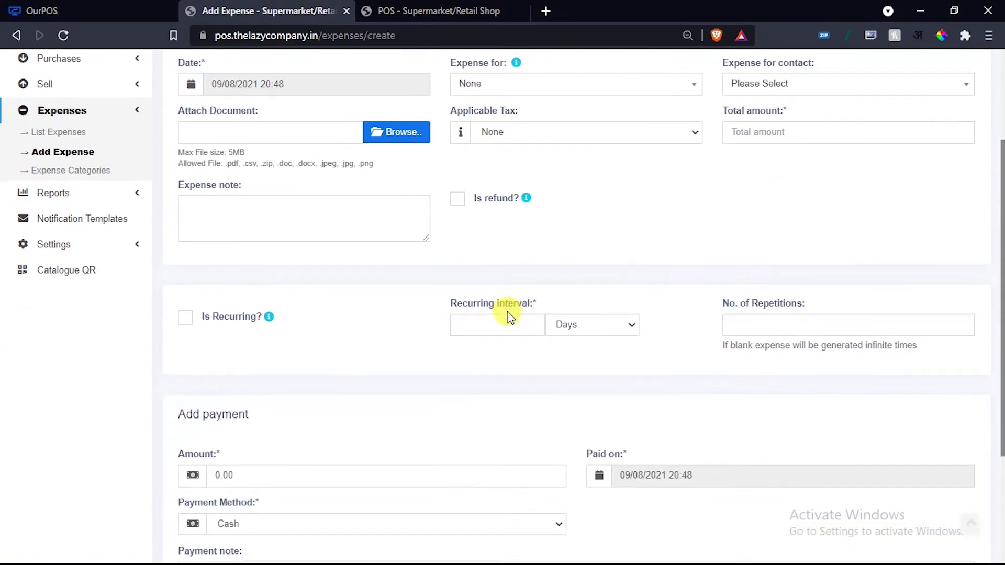
{"action": "scroll", "coordinate": [392, 336], "scroll_direction": "down", "scroll_amount": 3}
{"action": "scroll", "coordinate": [392, 336], "scroll_direction": "up", "scroll_amount": 6}
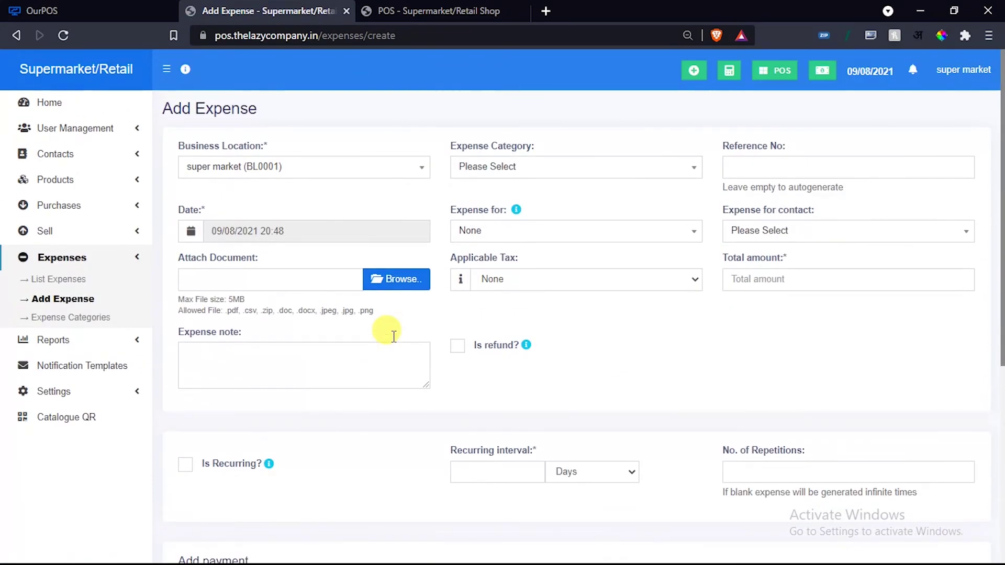
Open Sell > All sales and check the location, customer, user and shipping status filters, keeping All.
{"action": "left_click", "coordinate": [139, 260]}
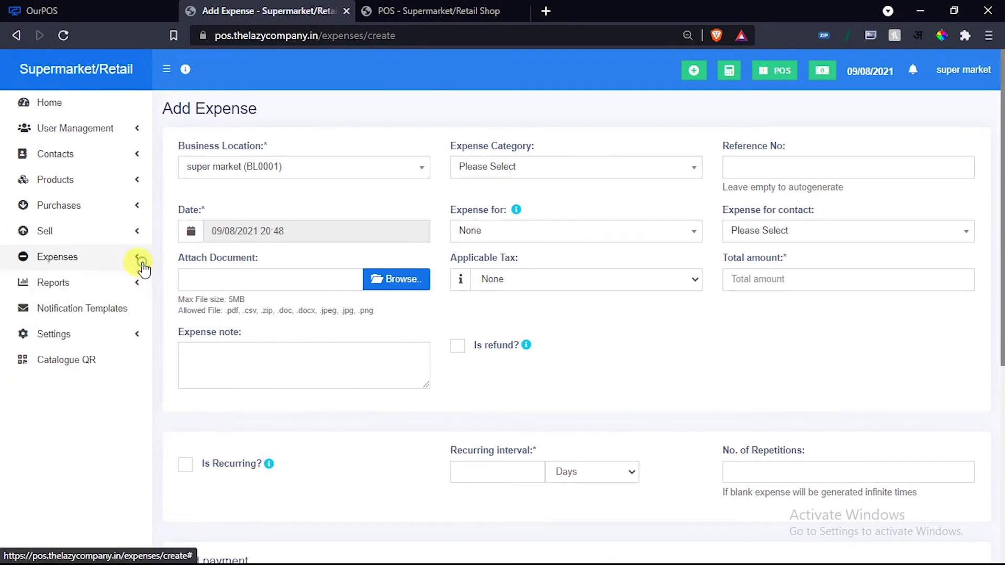
{"action": "left_click", "coordinate": [112, 237]}
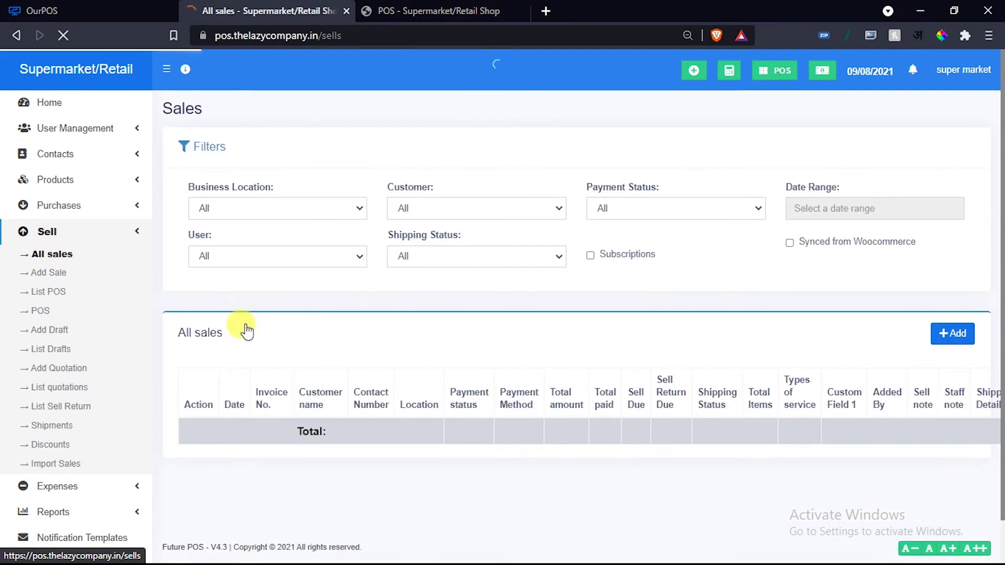
{"action": "scroll", "coordinate": [387, 402], "scroll_direction": "down", "scroll_amount": 1}
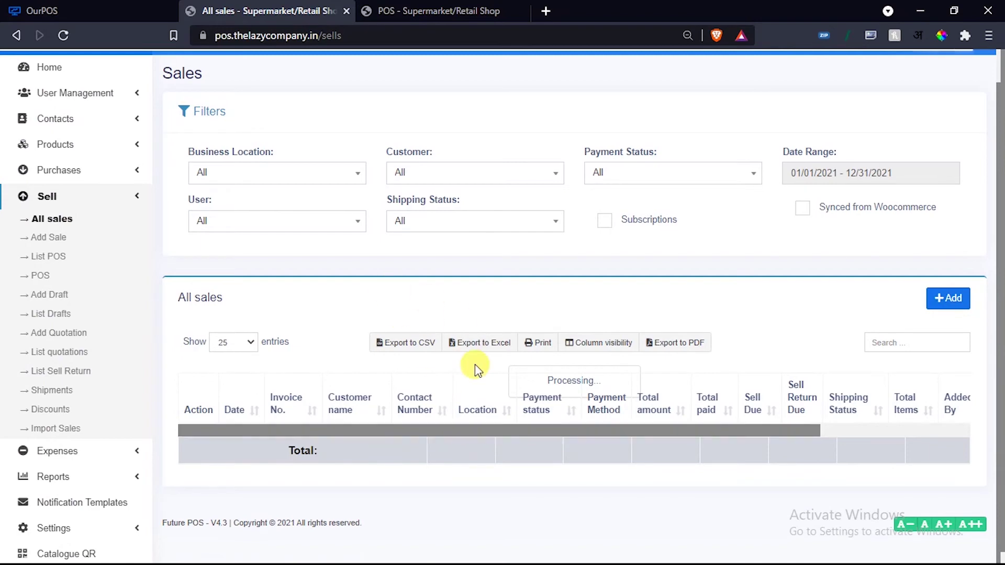
{"action": "left_click", "coordinate": [301, 179]}
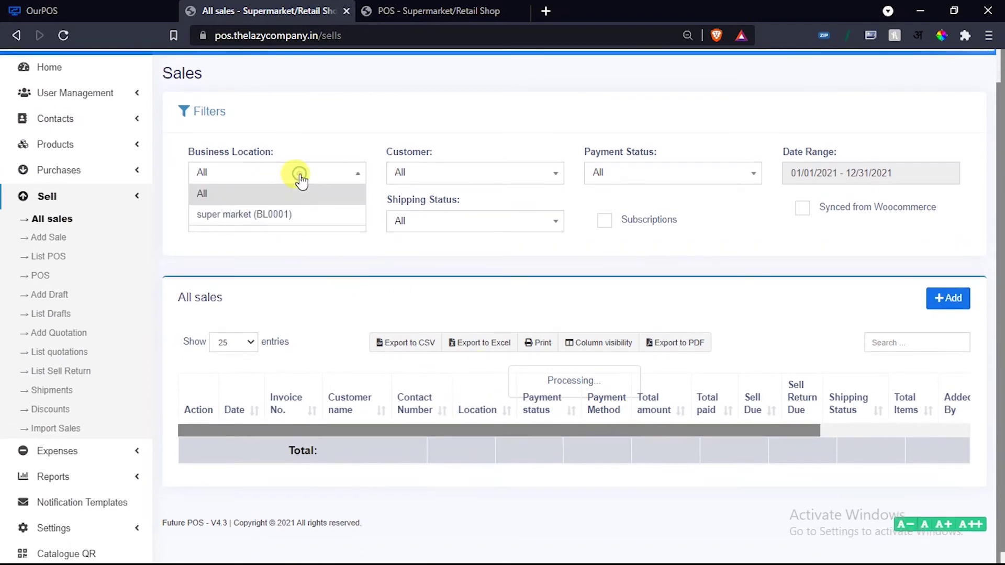
{"action": "left_click", "coordinate": [453, 173]}
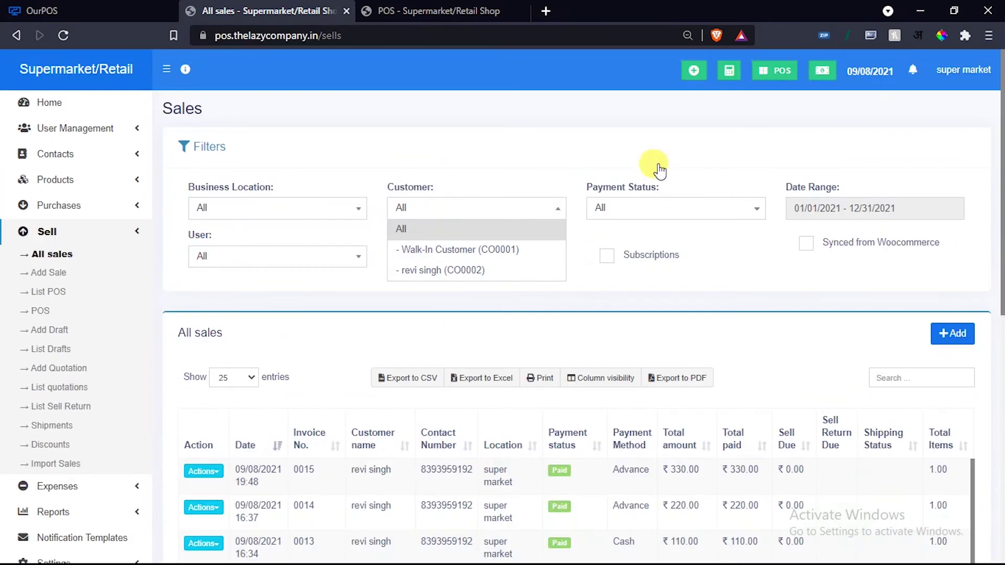
{"action": "left_click", "coordinate": [303, 280]}
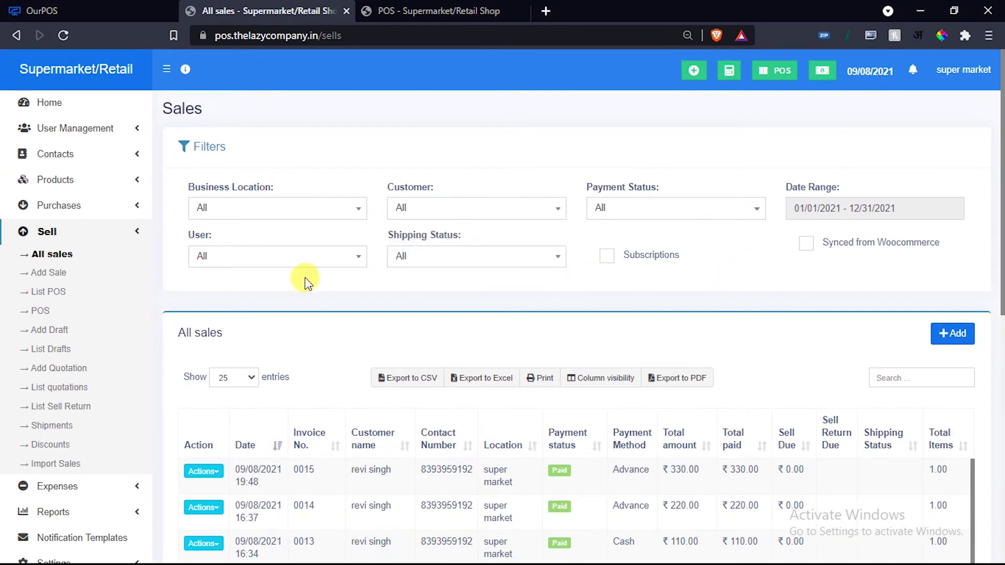
{"action": "left_click", "coordinate": [291, 264]}
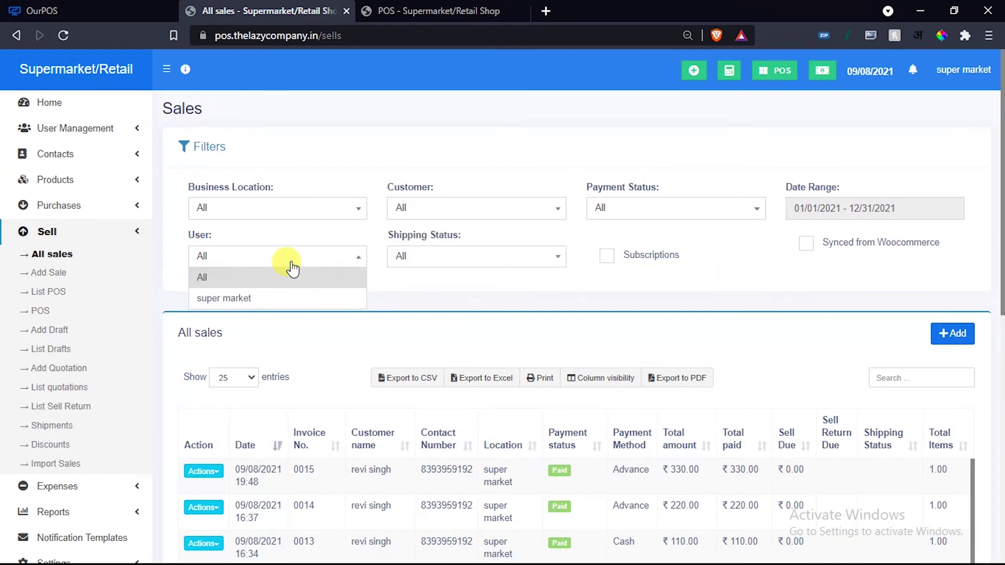
{"action": "left_click", "coordinate": [292, 268]}
{"action": "left_click", "coordinate": [444, 260]}
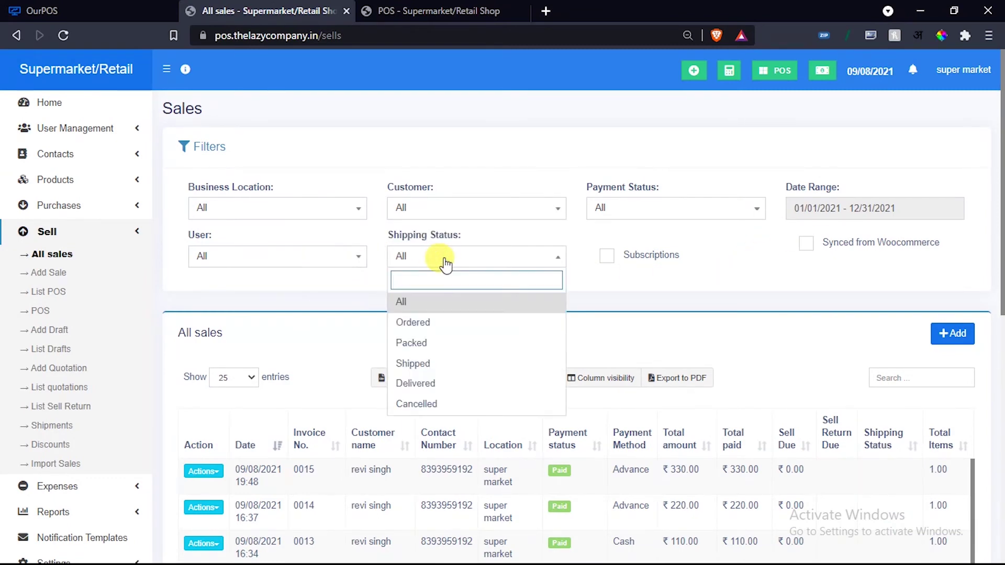
{"action": "left_click", "coordinate": [445, 261]}
Scroll the sales table and open Actions for invoice 0015 (₹330.00).
{"action": "scroll", "coordinate": [740, 285], "scroll_direction": "down", "scroll_amount": 6}
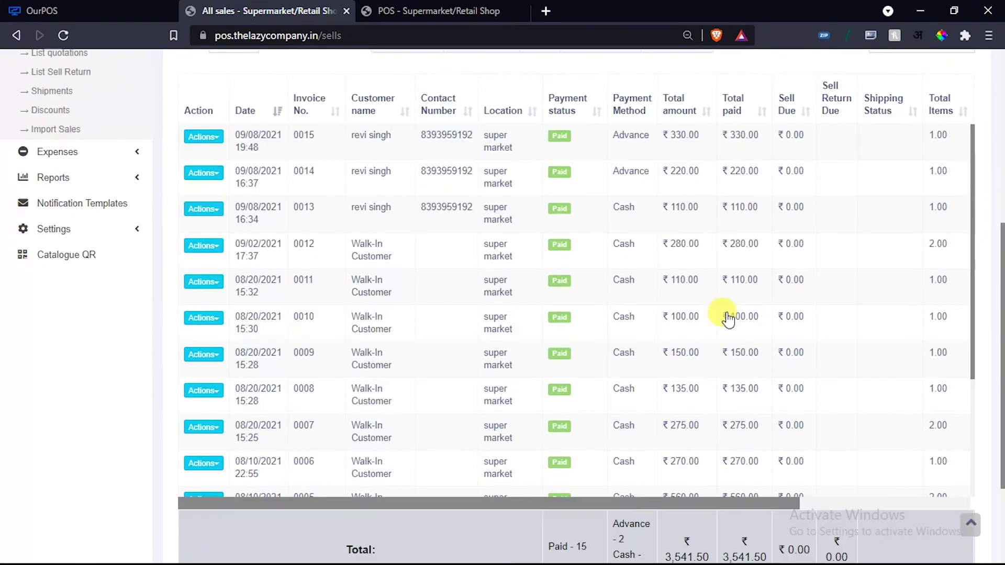
{"action": "scroll", "coordinate": [440, 400], "scroll_direction": "down", "scroll_amount": 3}
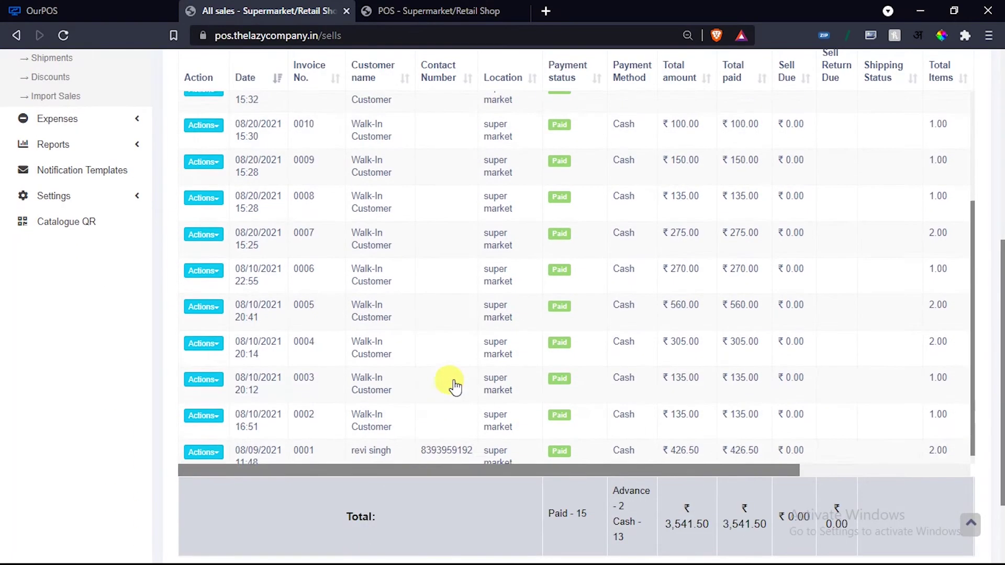
{"action": "scroll", "coordinate": [416, 348], "scroll_direction": "up", "scroll_amount": 3}
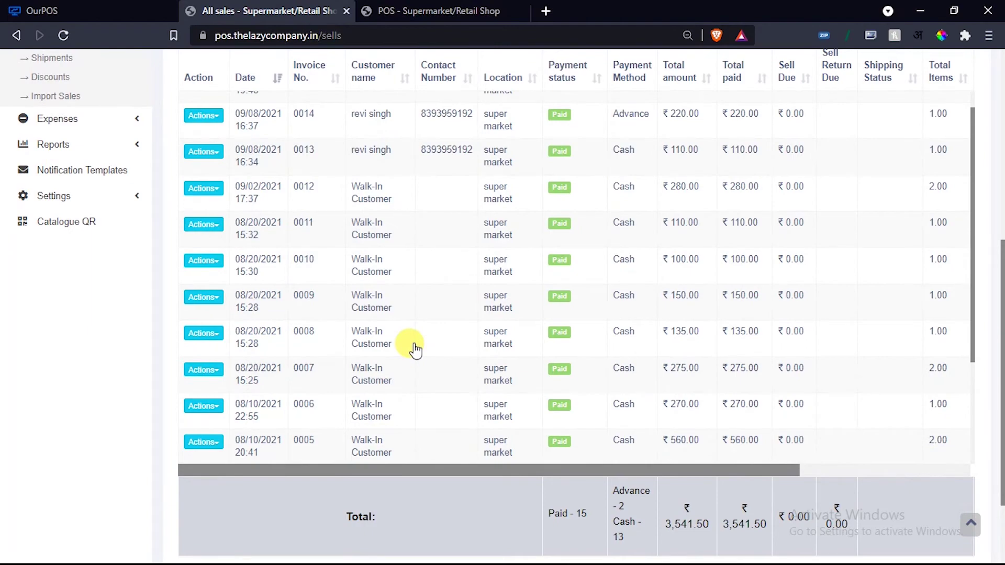
{"action": "scroll", "coordinate": [415, 348], "scroll_direction": "up", "scroll_amount": 5}
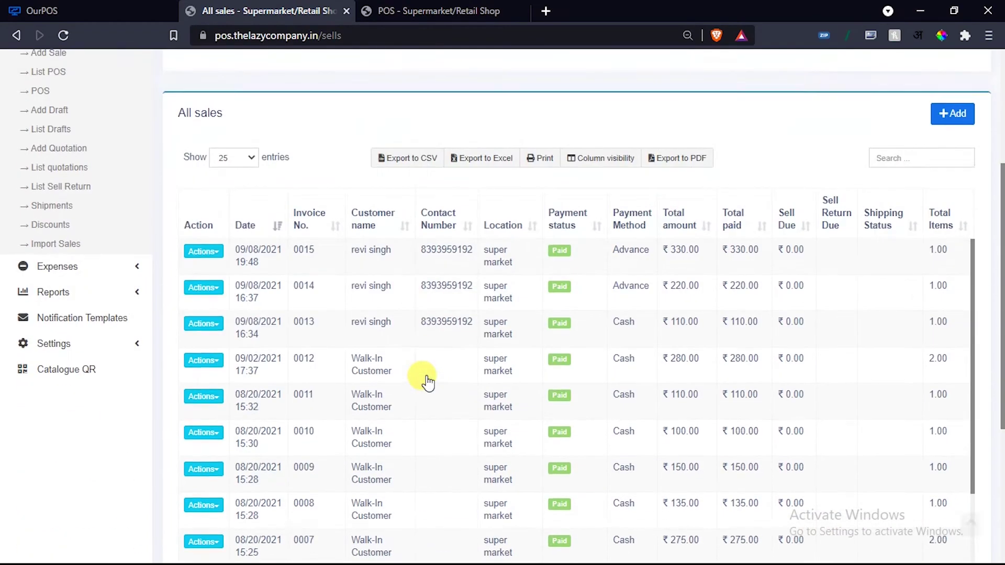
{"action": "scroll", "coordinate": [496, 293], "scroll_direction": "down", "scroll_amount": 1}
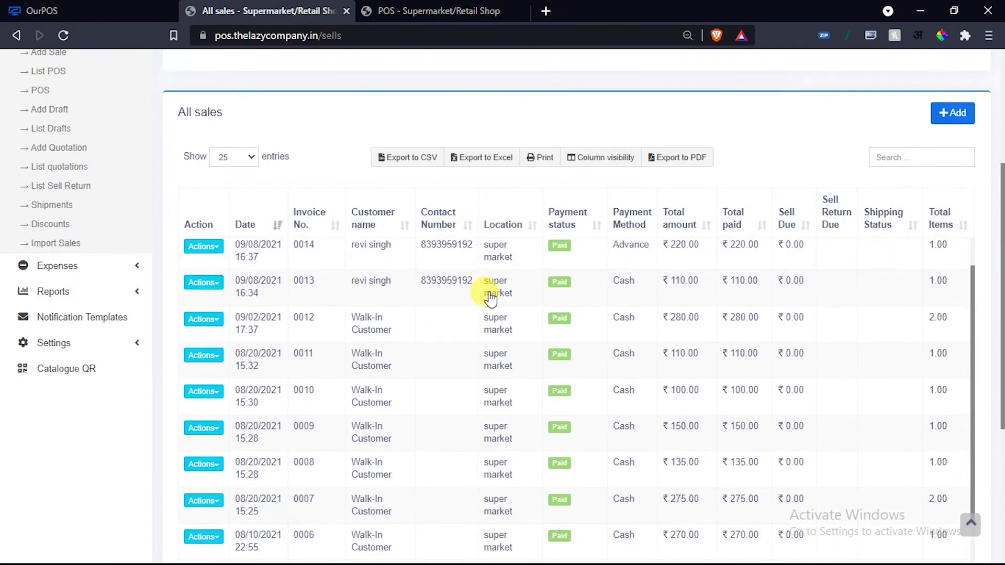
{"action": "scroll", "coordinate": [489, 296], "scroll_direction": "up", "scroll_amount": 1}
{"action": "scroll", "coordinate": [256, 180], "scroll_direction": "down", "scroll_amount": 1}
{"action": "scroll", "coordinate": [253, 183], "scroll_direction": "down", "scroll_amount": 4}
{"action": "scroll", "coordinate": [236, 204], "scroll_direction": "up", "scroll_amount": 3}
{"action": "left_click", "coordinate": [204, 177]}
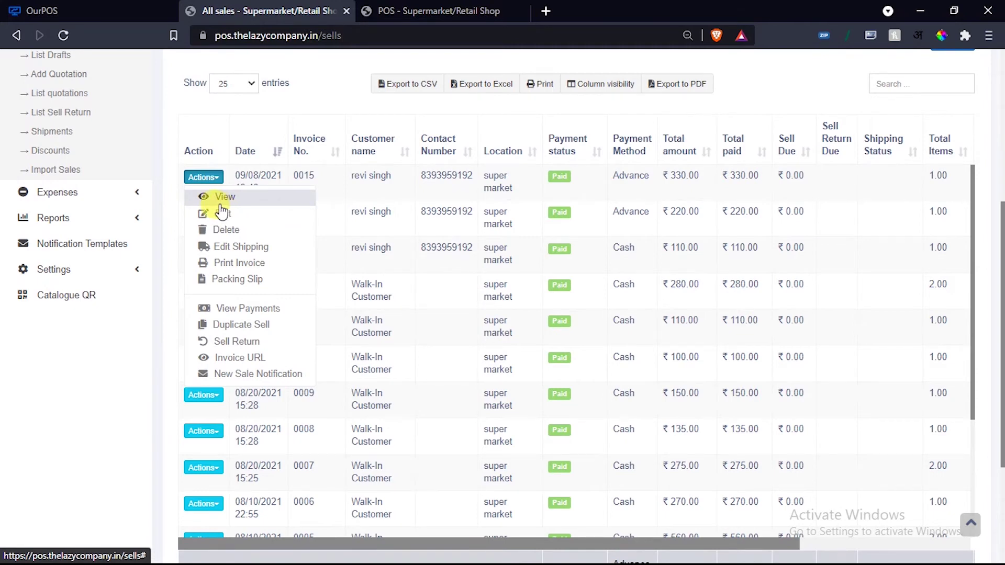
{"action": "left_click", "coordinate": [200, 341]}
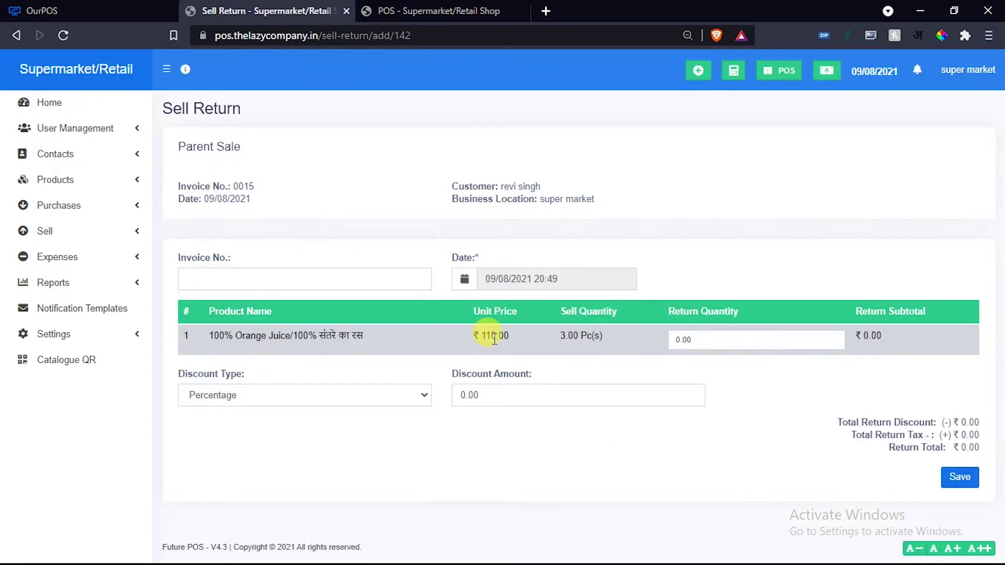
{"action": "left_click", "coordinate": [17, 37]}
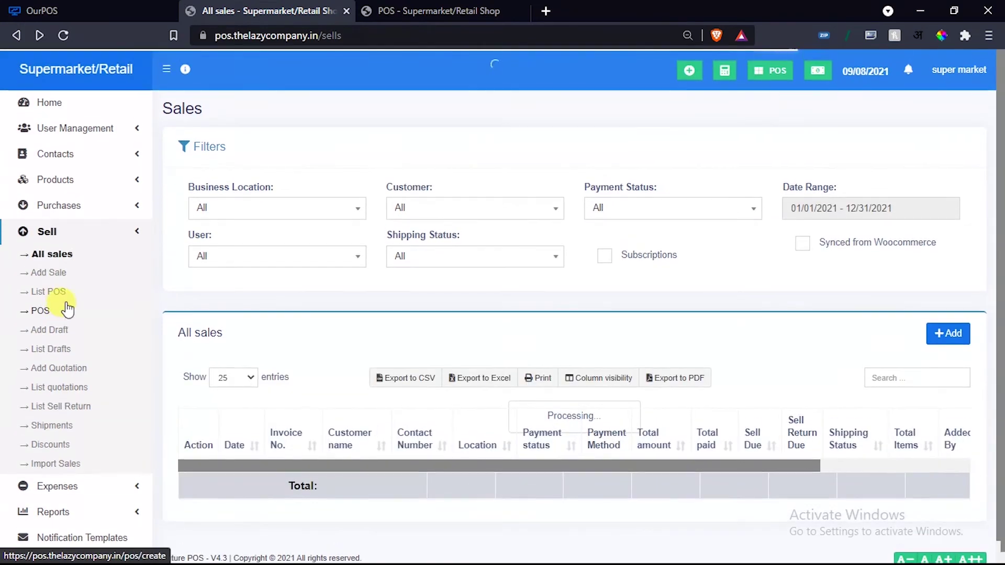
Open List Purchases, check the Supplier filter keeping All, and start a new purchase.
{"action": "left_click", "coordinate": [119, 231]}
{"action": "left_click", "coordinate": [102, 206]}
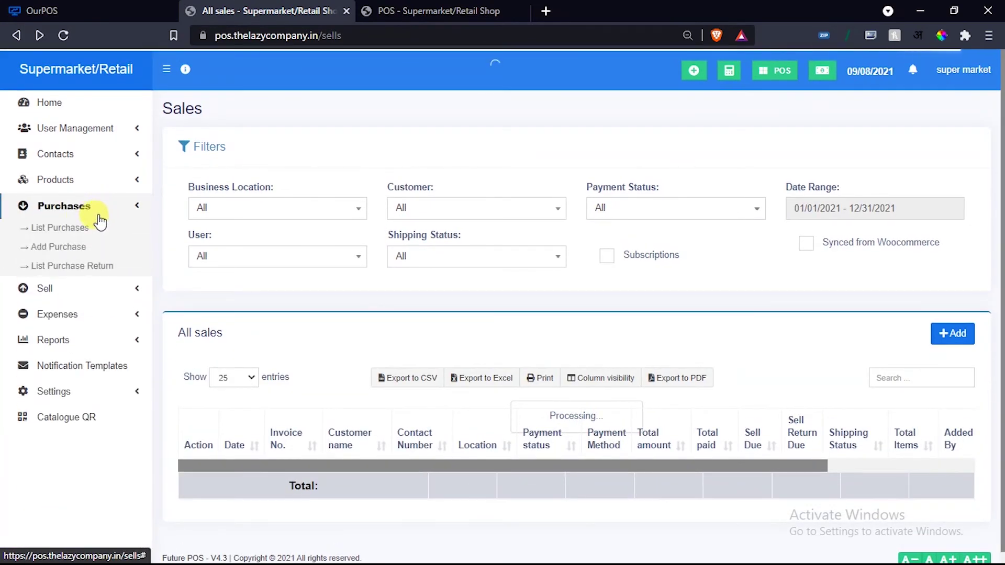
{"action": "left_click", "coordinate": [70, 228]}
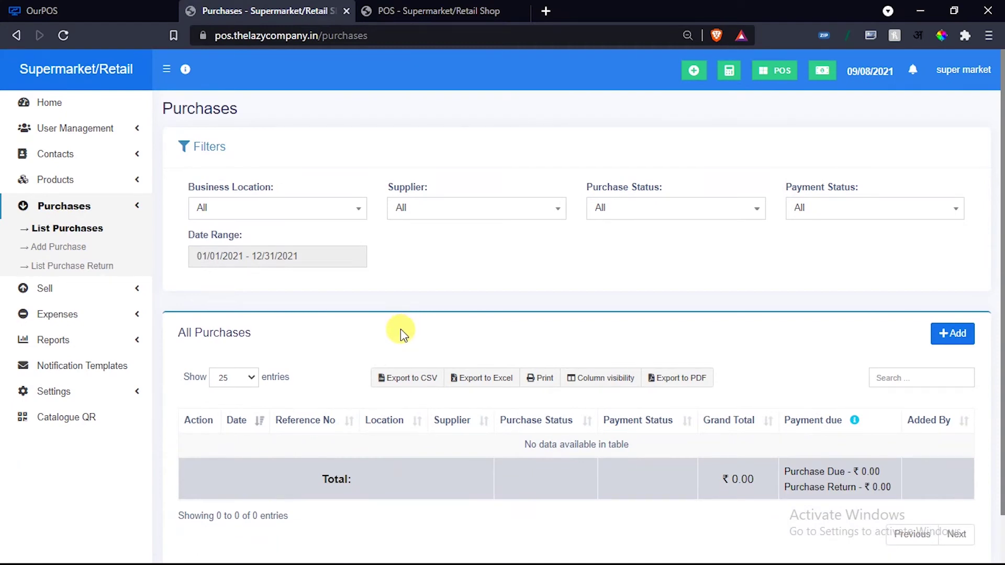
{"action": "scroll", "coordinate": [484, 361], "scroll_direction": "down", "scroll_amount": 1}
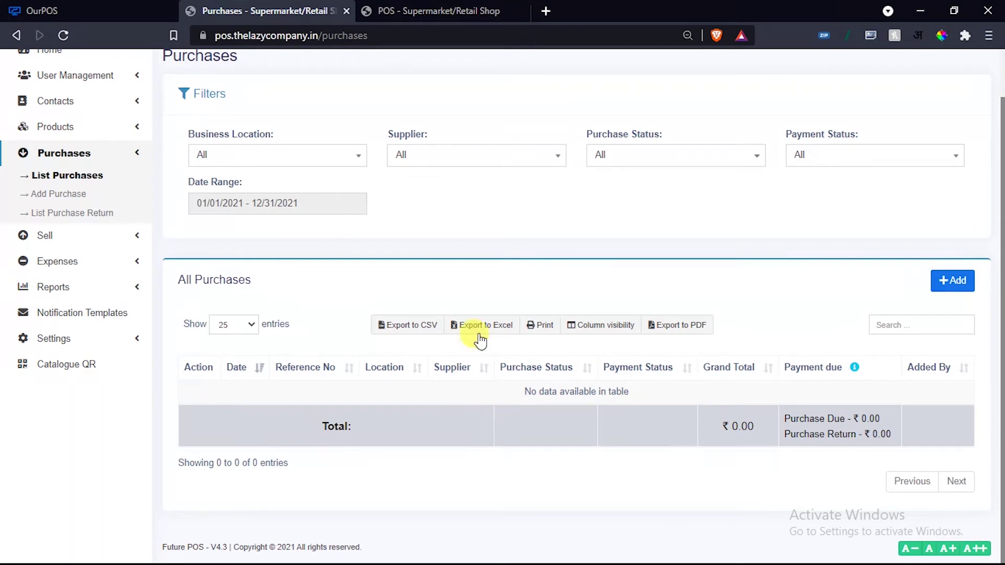
{"action": "left_click", "coordinate": [444, 160]}
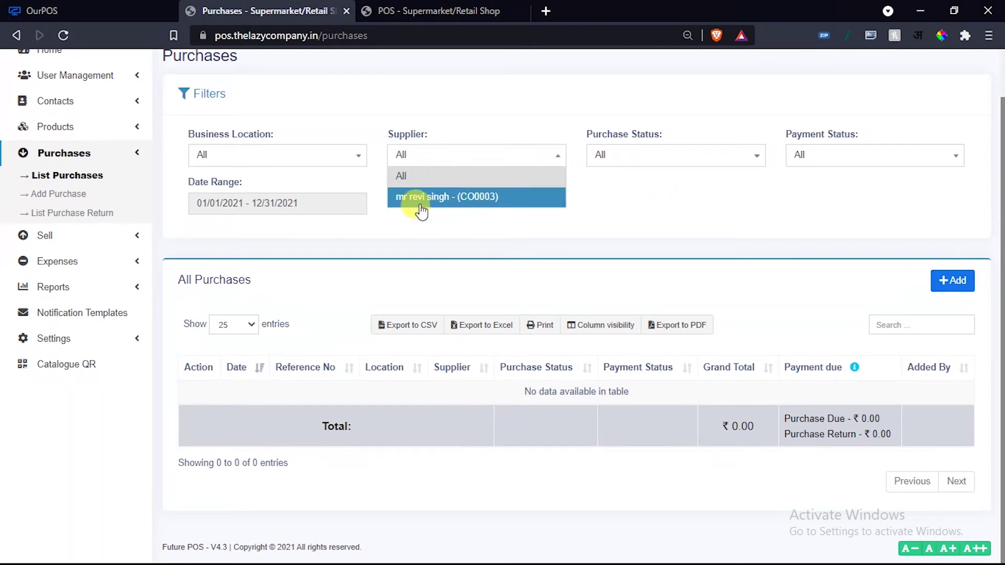
{"action": "left_click", "coordinate": [480, 230]}
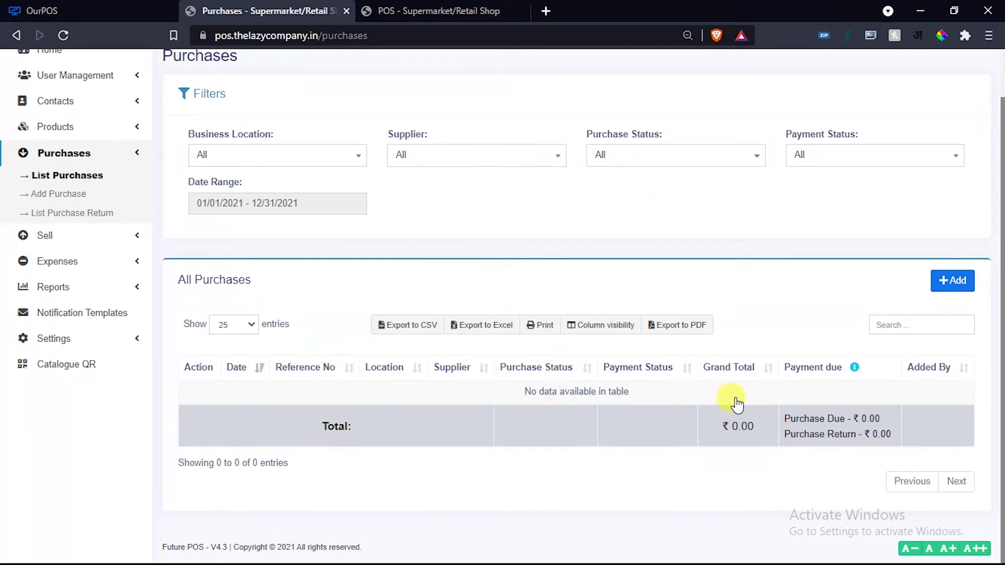
{"action": "left_click", "coordinate": [963, 282]}
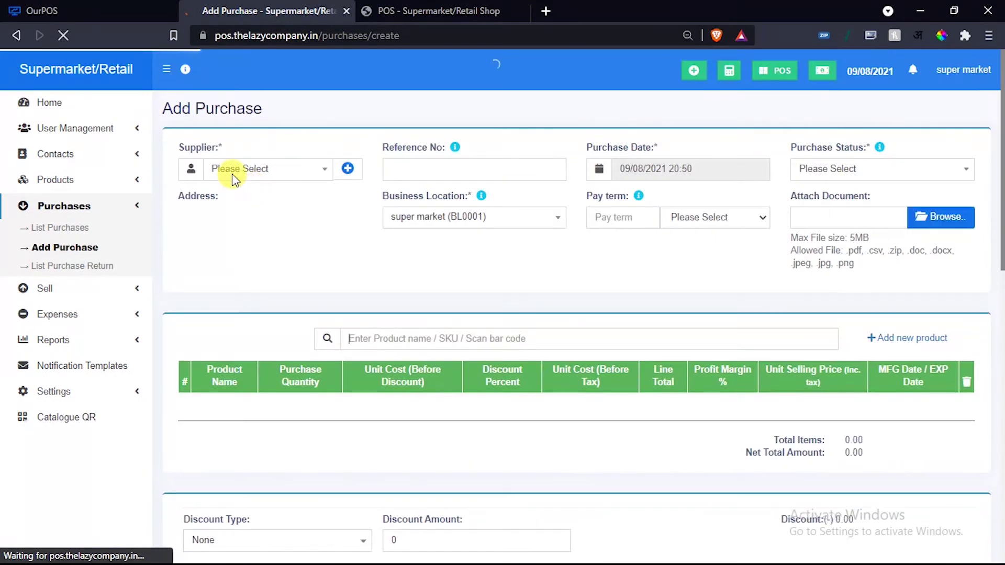
Choose the matching supplier by searching 'm'.
{"action": "left_click", "coordinate": [253, 169]}
{"action": "type", "text": "m"}
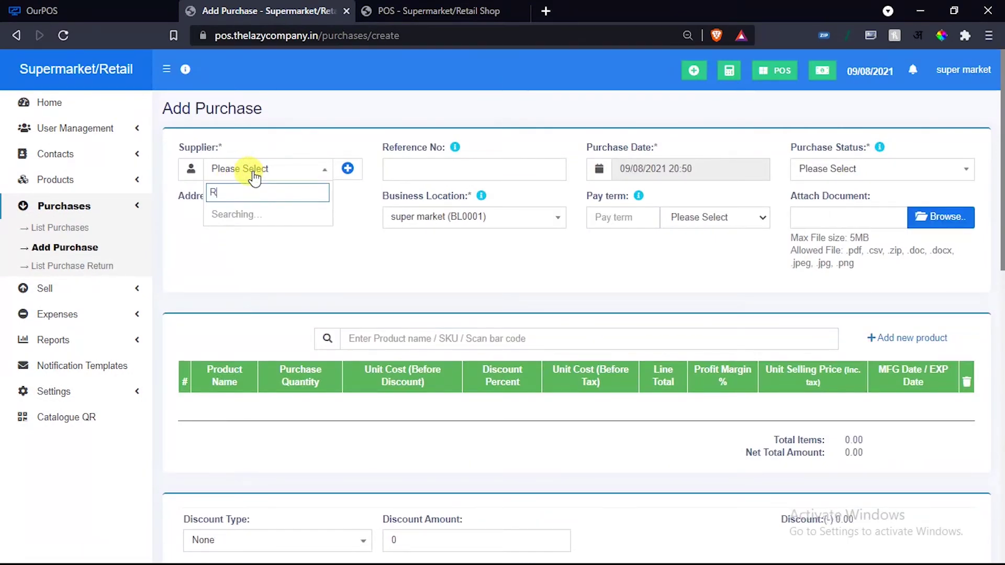
{"action": "left_click", "coordinate": [249, 226]}
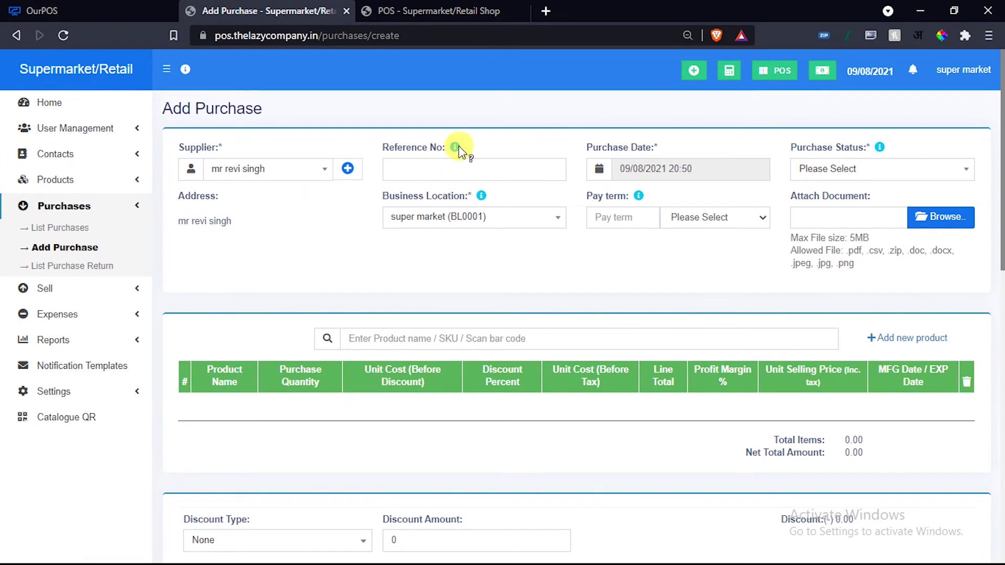
{"action": "mouse_move", "coordinate": [458, 146]}
{"action": "mouse_move", "coordinate": [883, 149]}
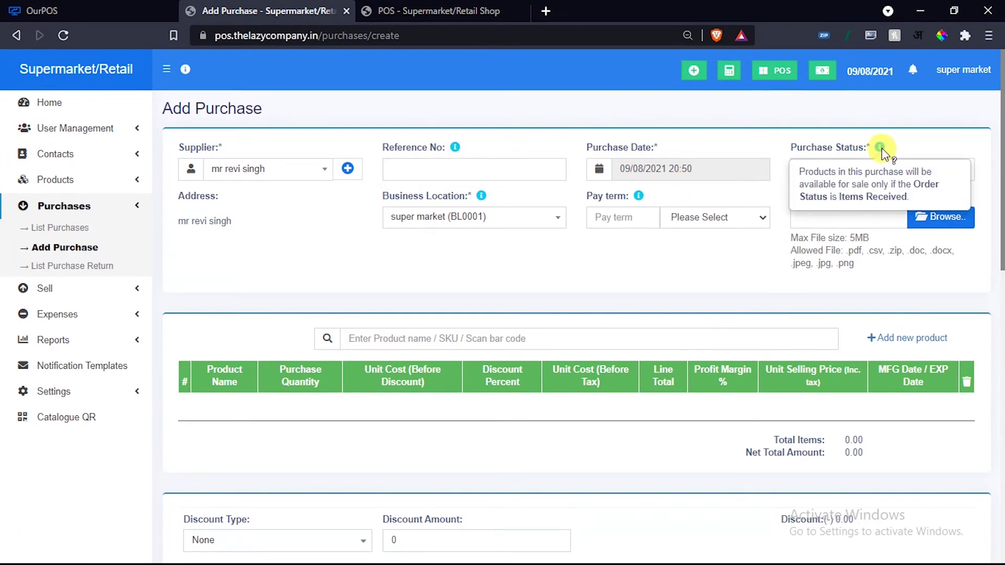
Set purchase status to Ordered and the pay term to 1 Months.
{"action": "left_click", "coordinate": [858, 168]}
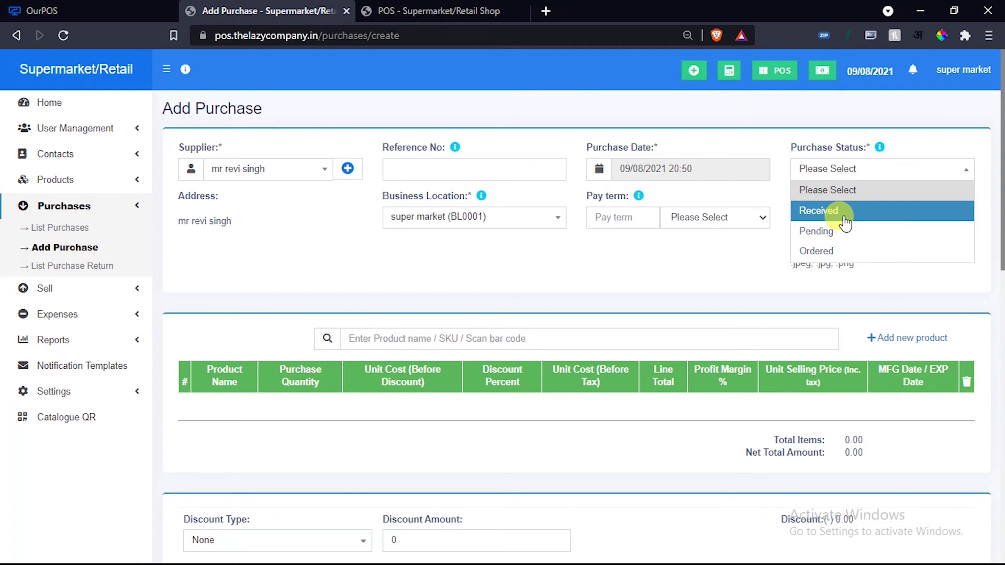
{"action": "left_click", "coordinate": [818, 251]}
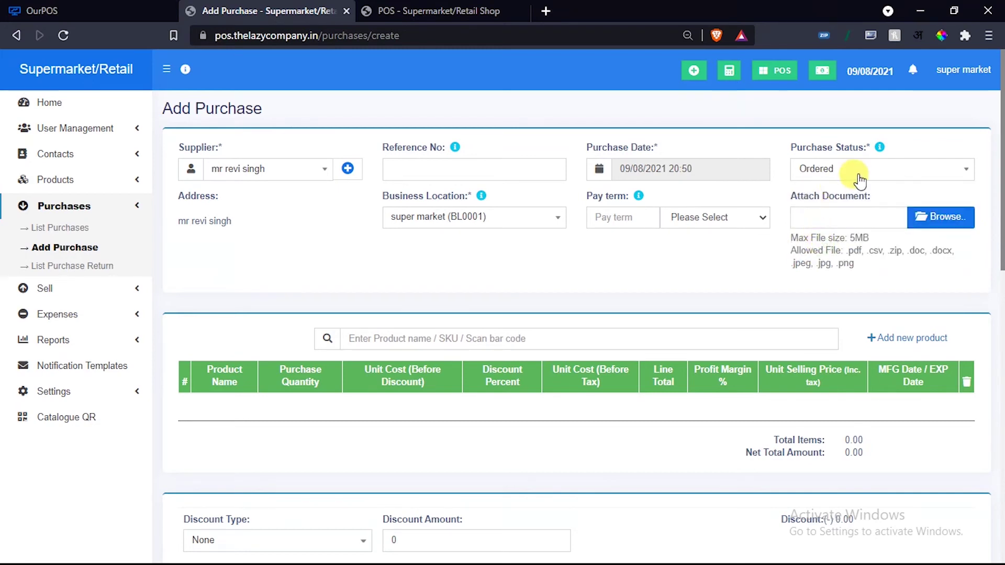
{"action": "scroll", "coordinate": [666, 287], "scroll_direction": "down", "scroll_amount": 2}
{"action": "scroll", "coordinate": [762, 220], "scroll_direction": "up", "scroll_amount": 2}
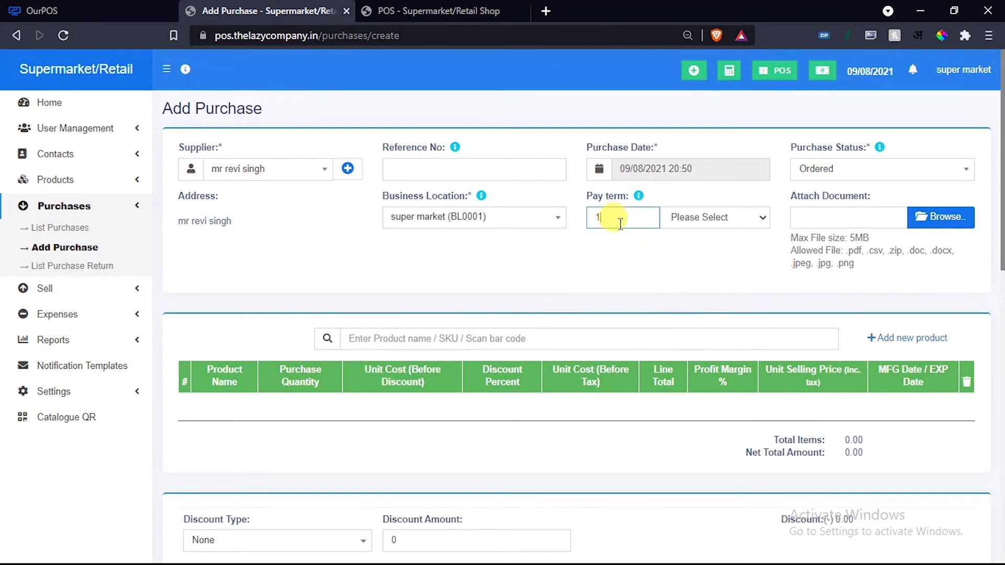
{"action": "left_click", "coordinate": [702, 218]}
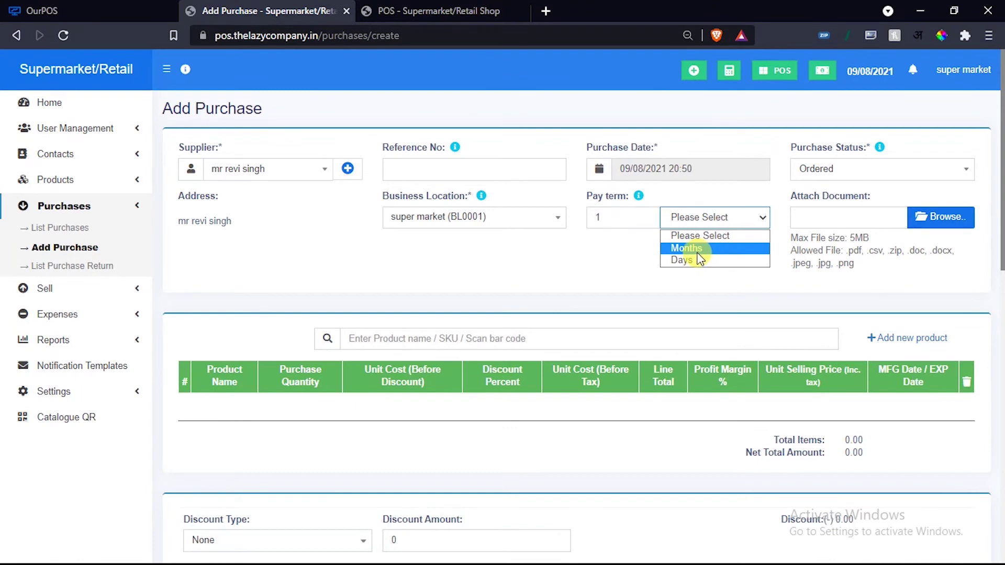
{"action": "left_click", "coordinate": [697, 253]}
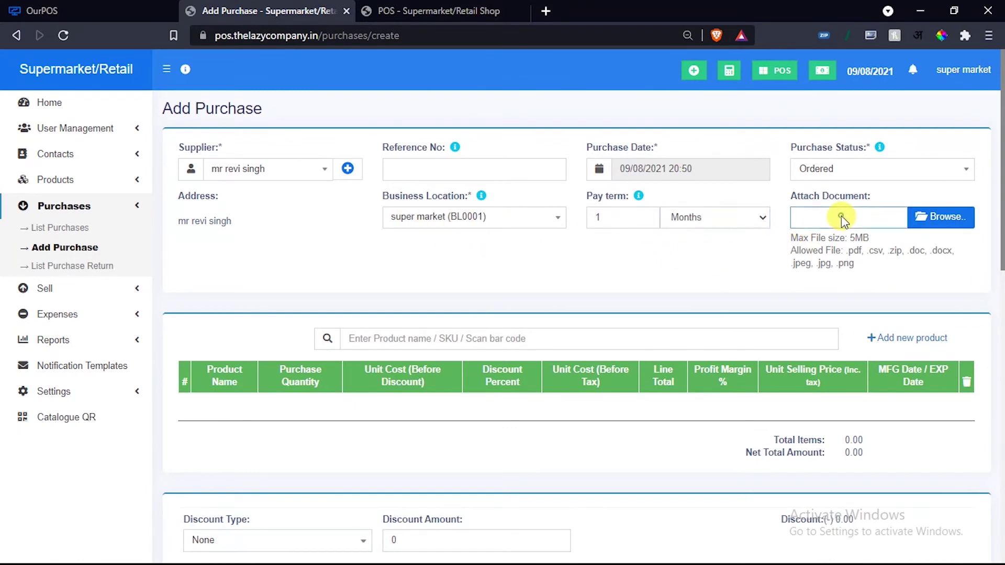
{"action": "scroll", "coordinate": [529, 269], "scroll_direction": "down", "scroll_amount": 3}
Add Baby Food - Ceregrow 2x300 g Multipack with quantity 50.
{"action": "left_click", "coordinate": [430, 192]}
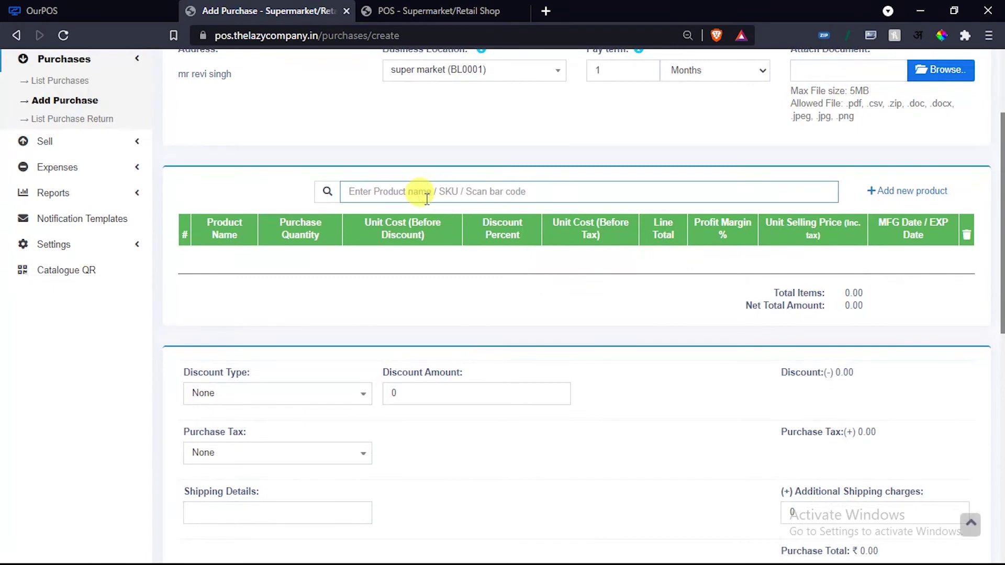
{"action": "type", "text": "A"}
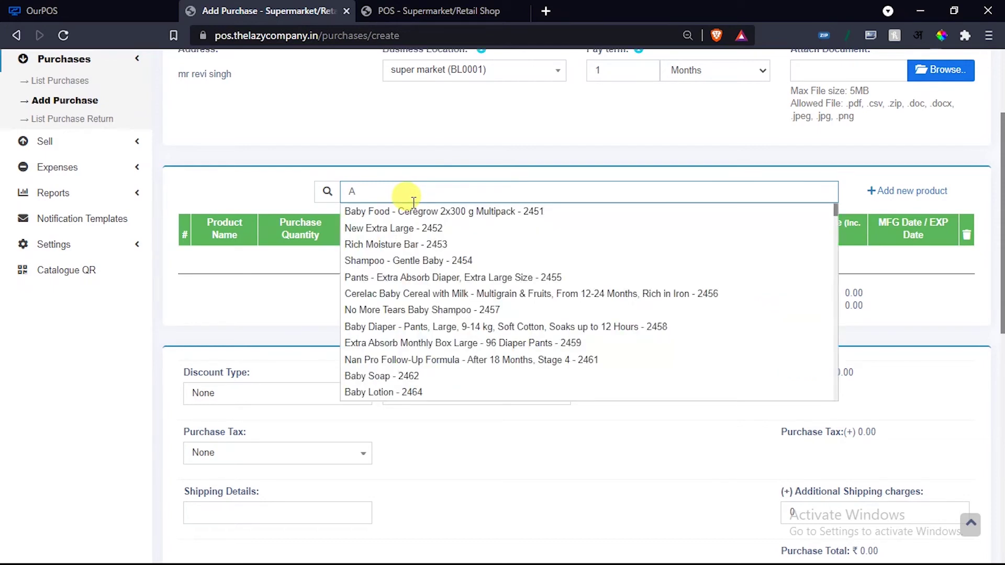
{"action": "left_click", "coordinate": [401, 212]}
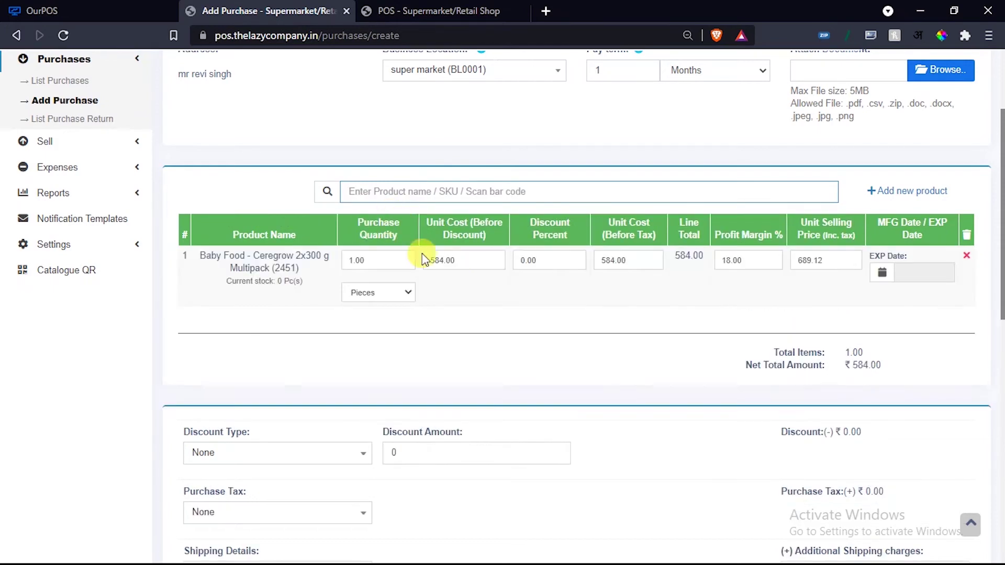
{"action": "left_click_drag", "start_coordinate": [366, 260], "coordinate": [331, 264]}
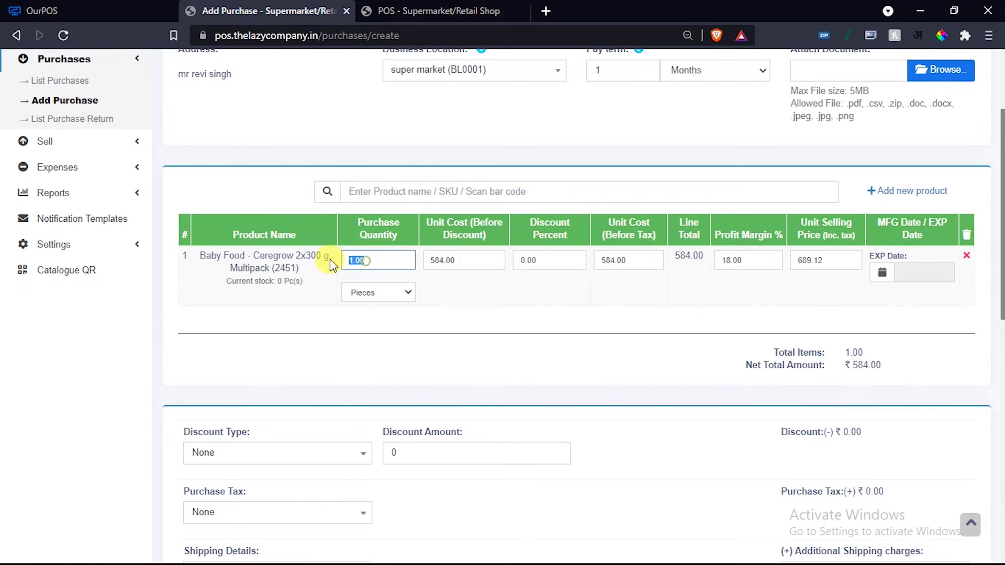
{"action": "left_click", "coordinate": [526, 313]}
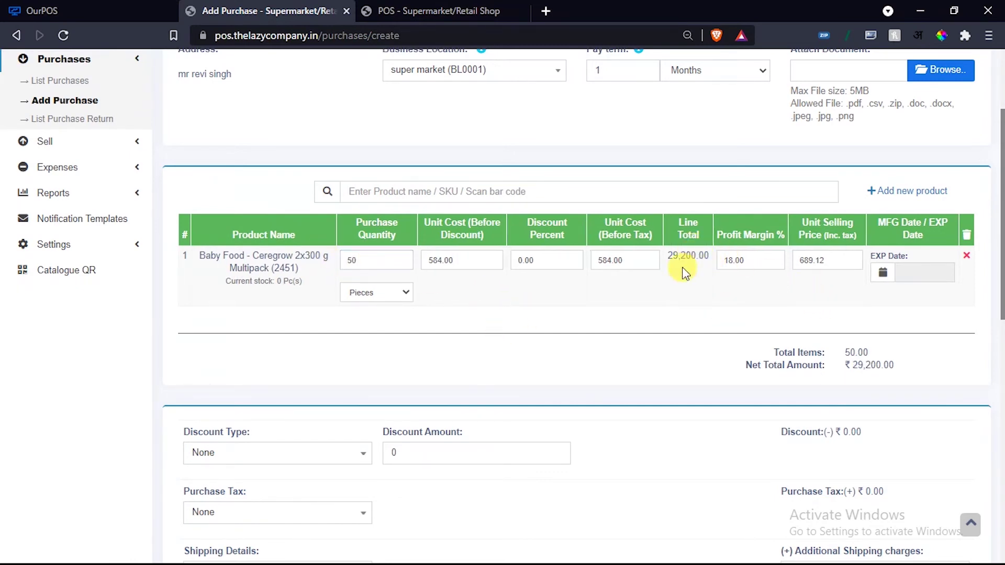
Add Nan Pro Follow-Up Formula and Baby Diaper Pants Large to the purchase.
{"action": "left_click", "coordinate": [379, 193]}
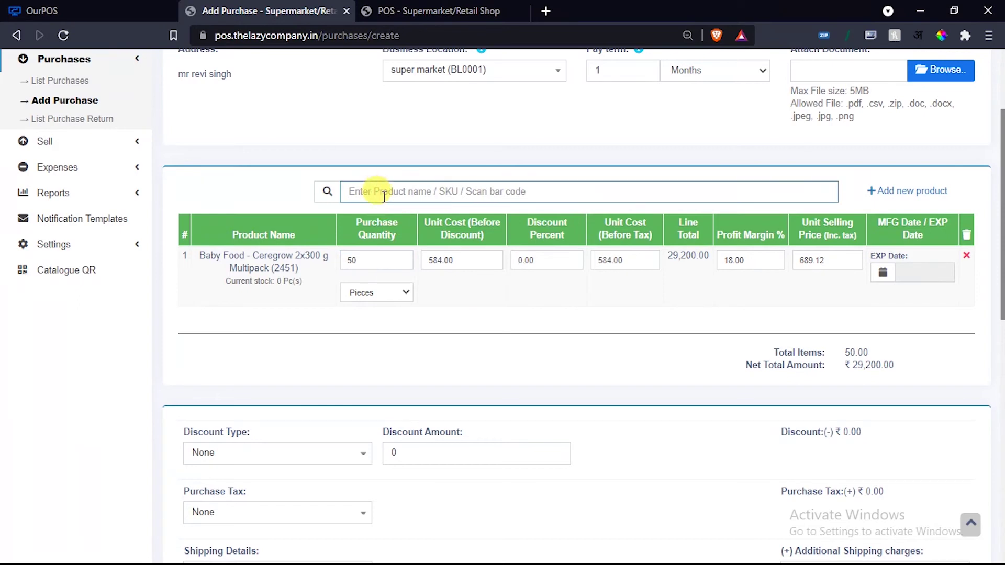
{"action": "type", "text": "F"}
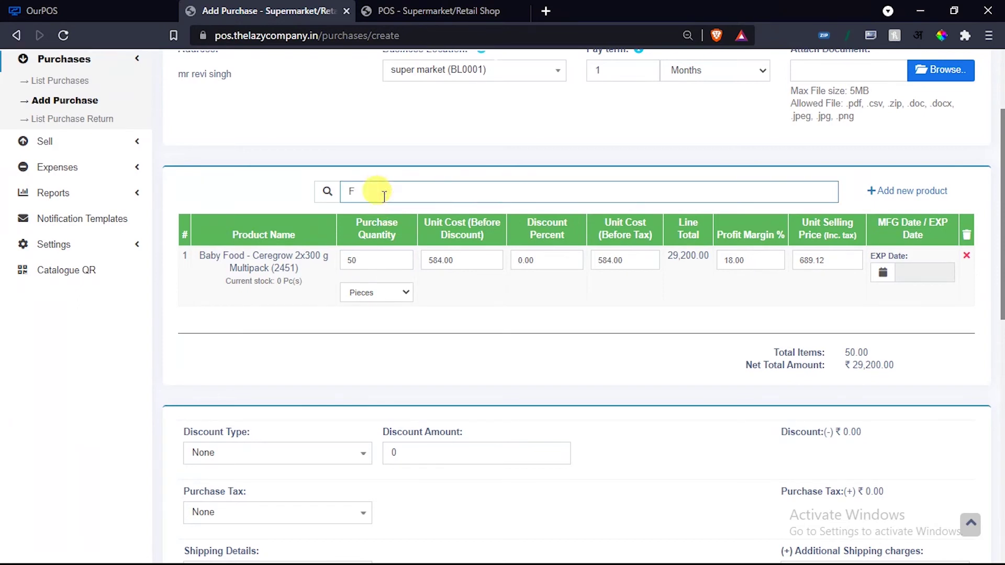
{"action": "left_click", "coordinate": [359, 322]}
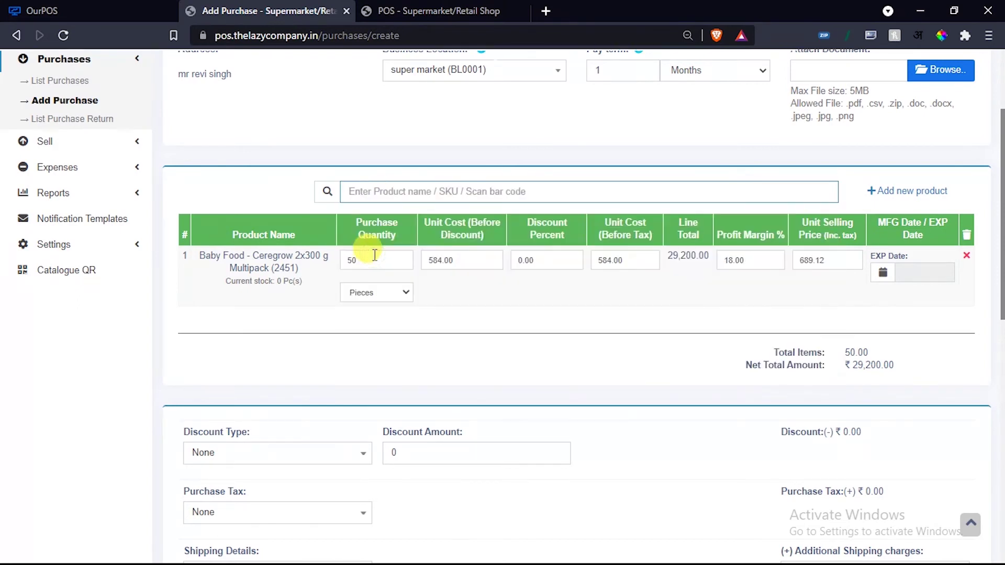
{"action": "left_click", "coordinate": [373, 195]}
{"action": "type", "text": "G"}
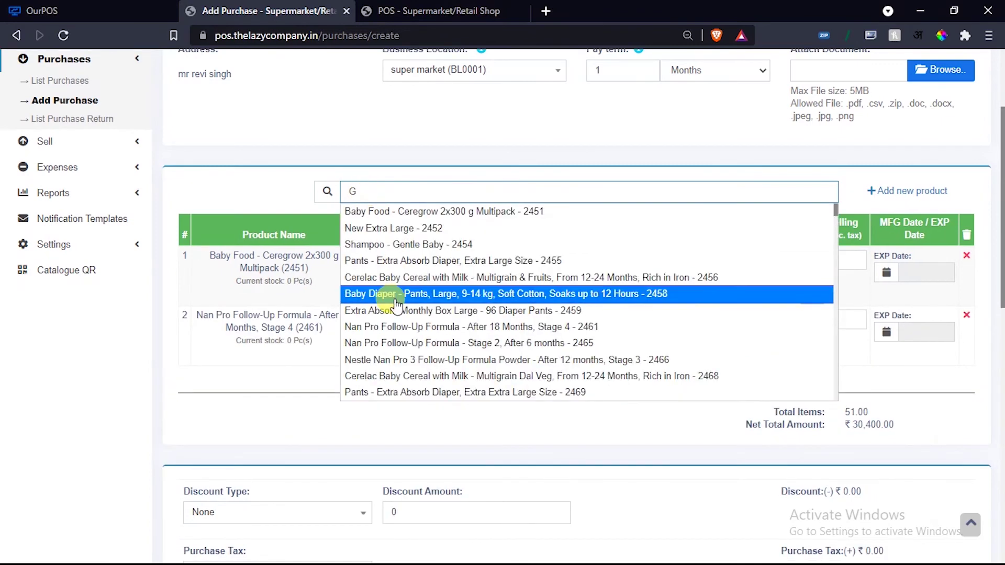
{"action": "left_click", "coordinate": [392, 299]}
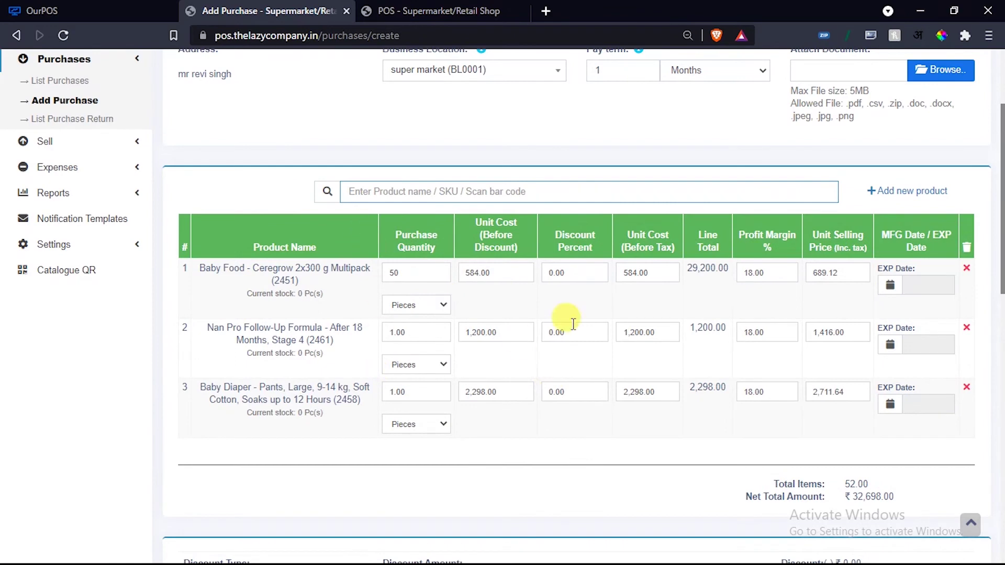
{"action": "scroll", "coordinate": [547, 334], "scroll_direction": "down", "scroll_amount": 10}
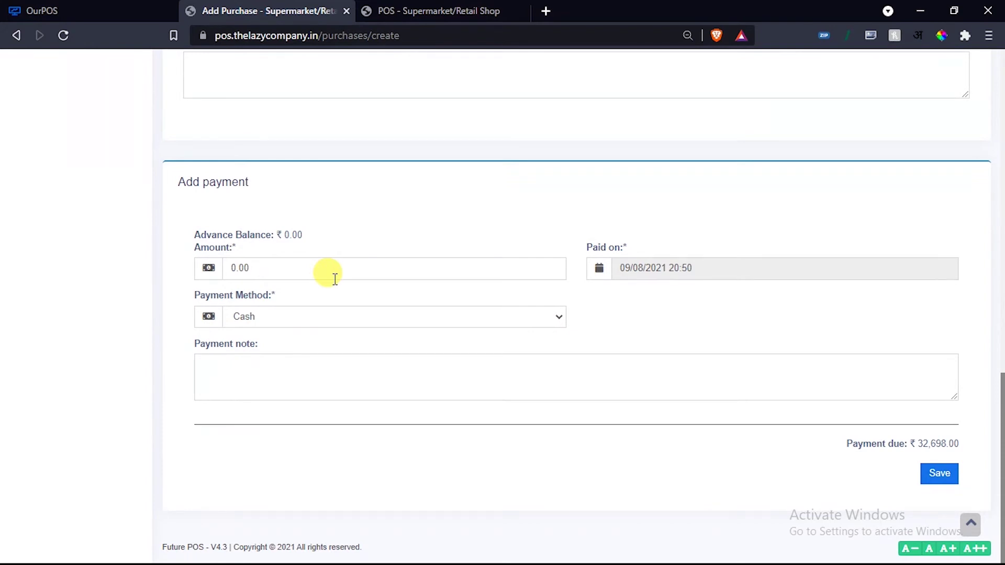
Try applying GST as the purchase tax.
{"action": "scroll", "coordinate": [375, 363], "scroll_direction": "up", "scroll_amount": 5}
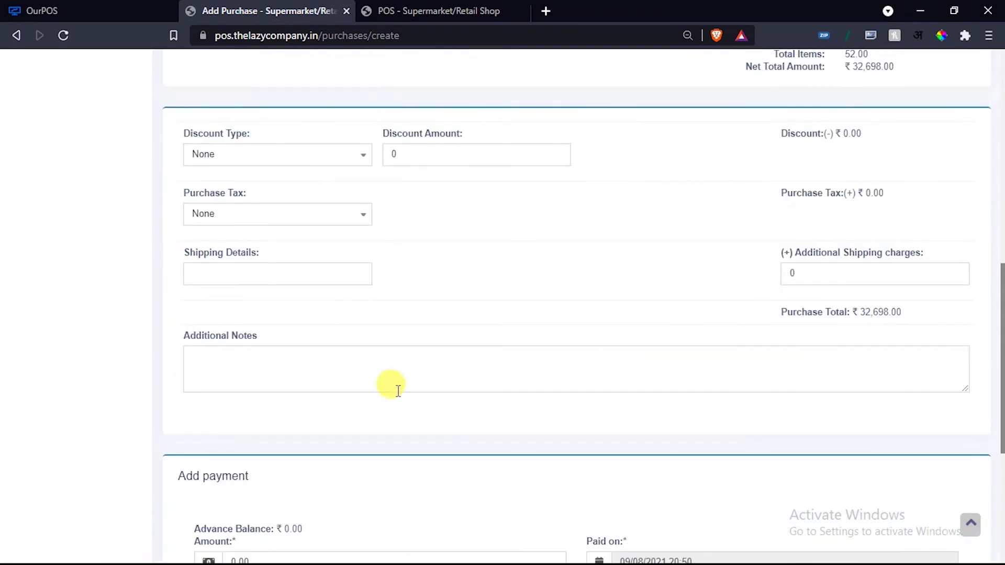
{"action": "scroll", "coordinate": [397, 384], "scroll_direction": "up", "scroll_amount": 1}
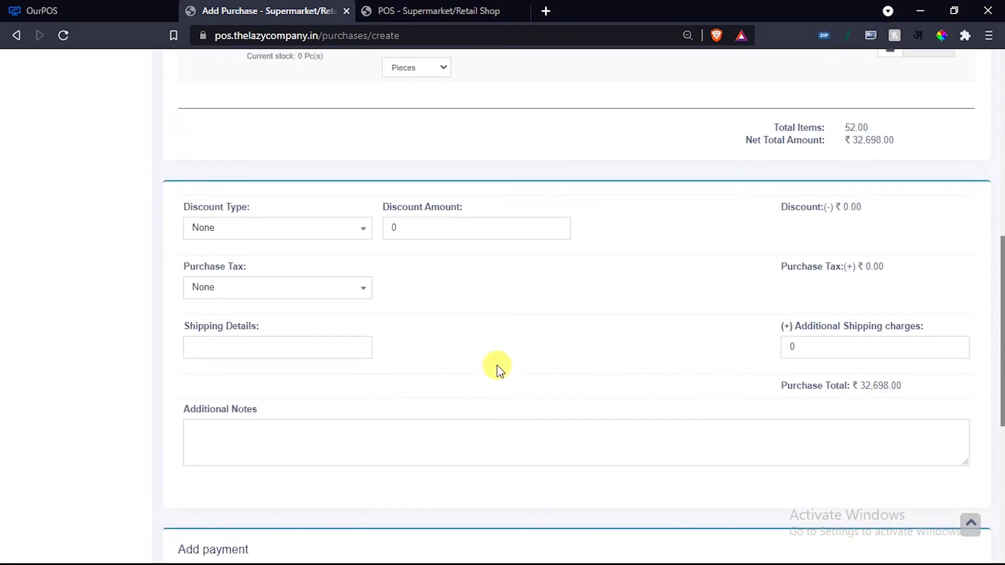
{"action": "scroll", "coordinate": [500, 390], "scroll_direction": "up", "scroll_amount": 2}
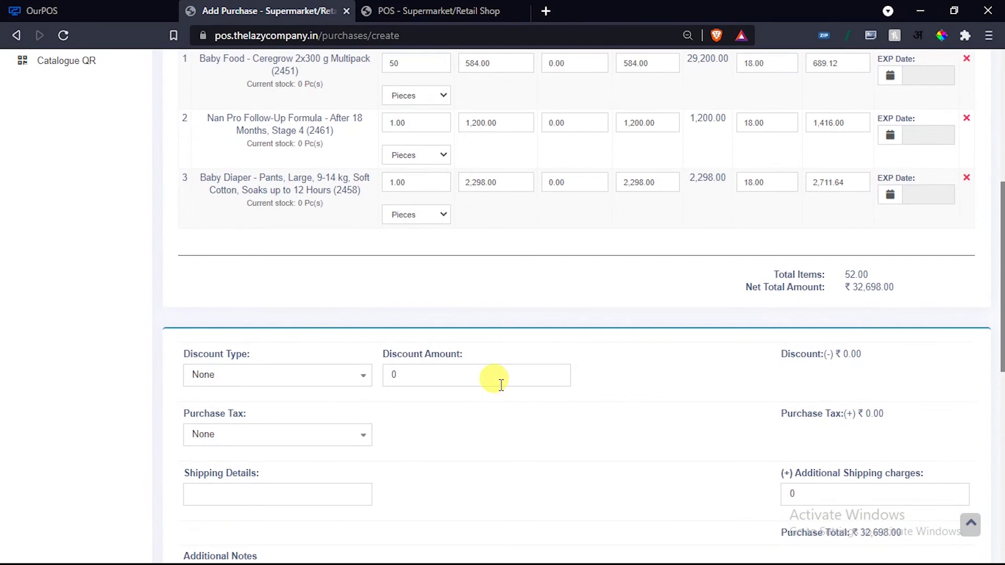
{"action": "scroll", "coordinate": [499, 386], "scroll_direction": "down", "scroll_amount": 2}
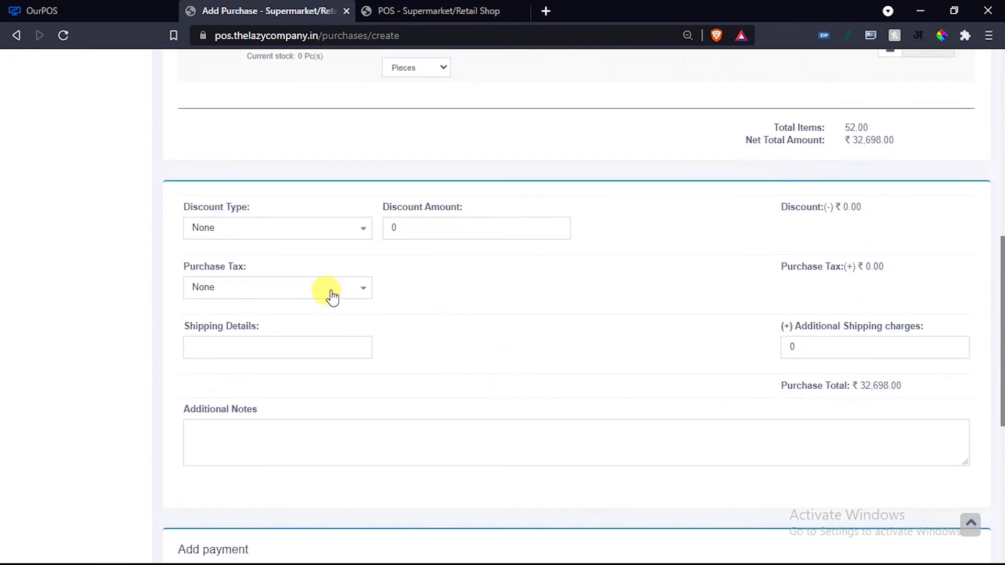
{"action": "left_click", "coordinate": [334, 296]}
{"action": "left_click", "coordinate": [664, 330]}
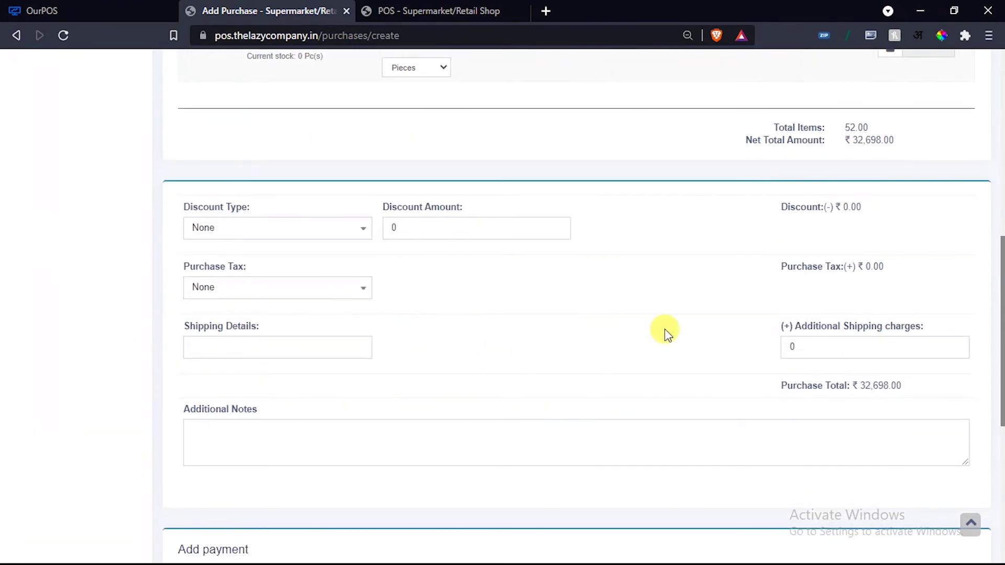
{"action": "left_click", "coordinate": [310, 291]}
{"action": "left_click", "coordinate": [208, 326]}
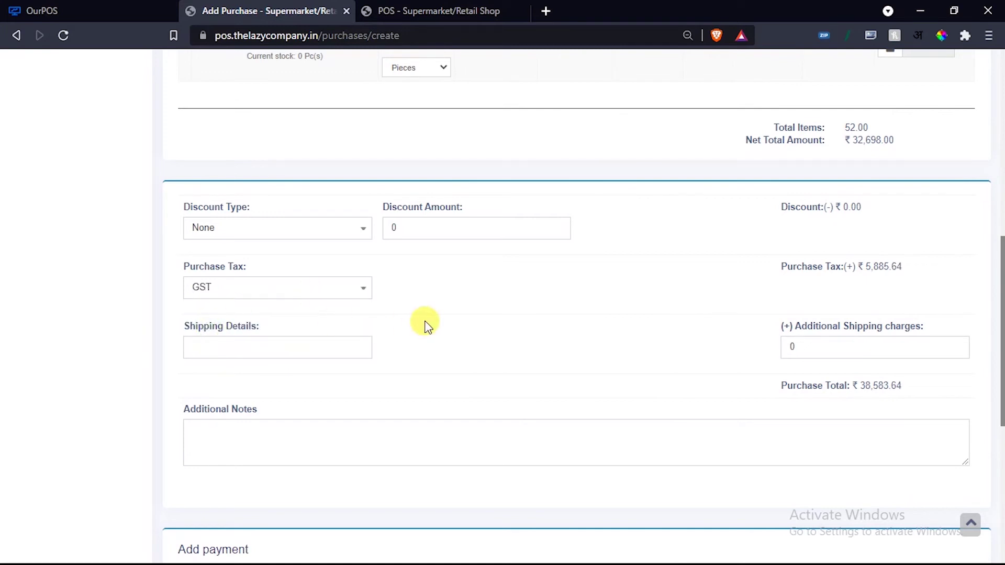
Set the purchase tax back to None and save the ₹32,698.00 purchase.
{"action": "left_click", "coordinate": [262, 286]}
{"action": "left_click", "coordinate": [201, 302]}
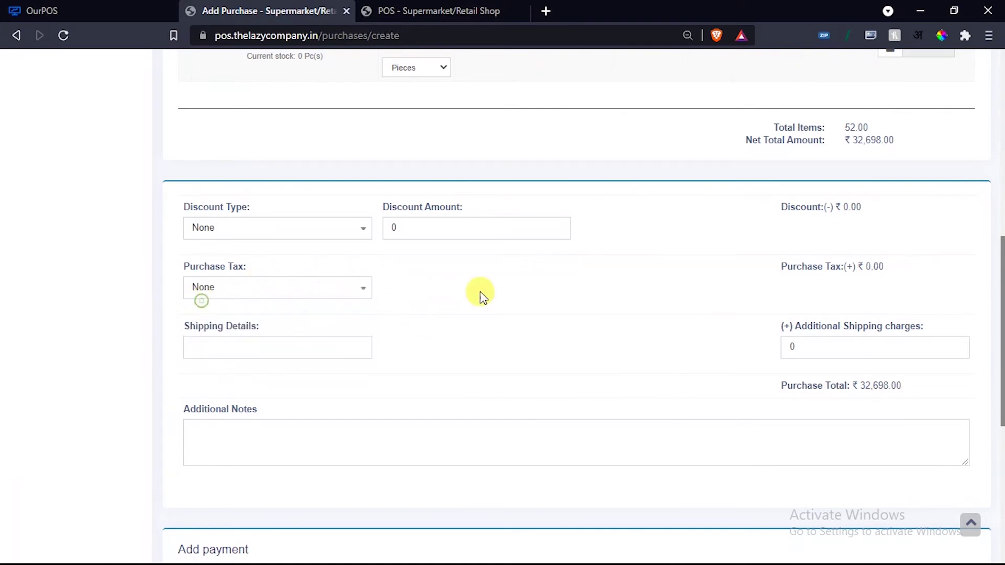
{"action": "scroll", "coordinate": [481, 295], "scroll_direction": "down", "scroll_amount": 1}
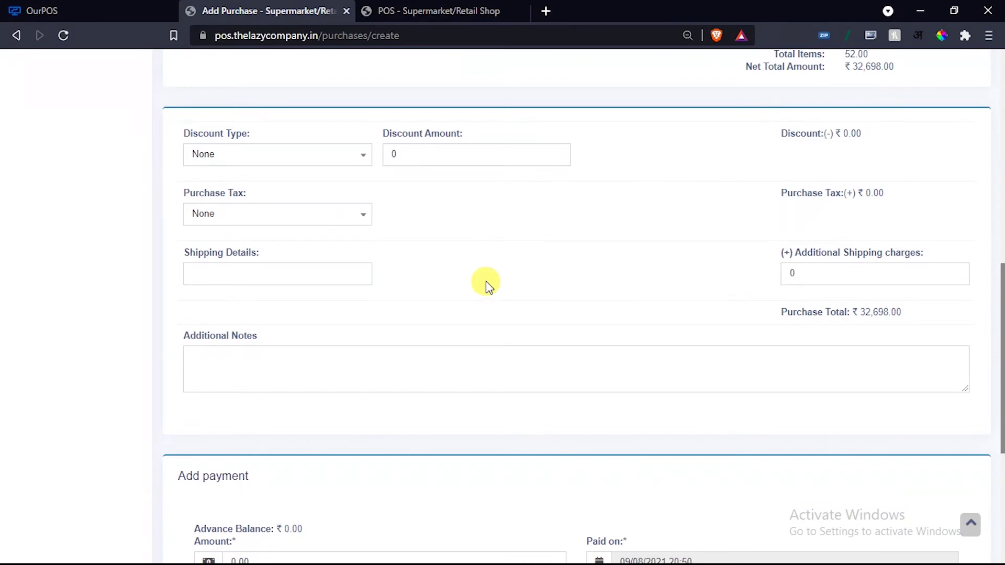
{"action": "scroll", "coordinate": [486, 287], "scroll_direction": "down", "scroll_amount": 4}
{"action": "left_click", "coordinate": [939, 472]}
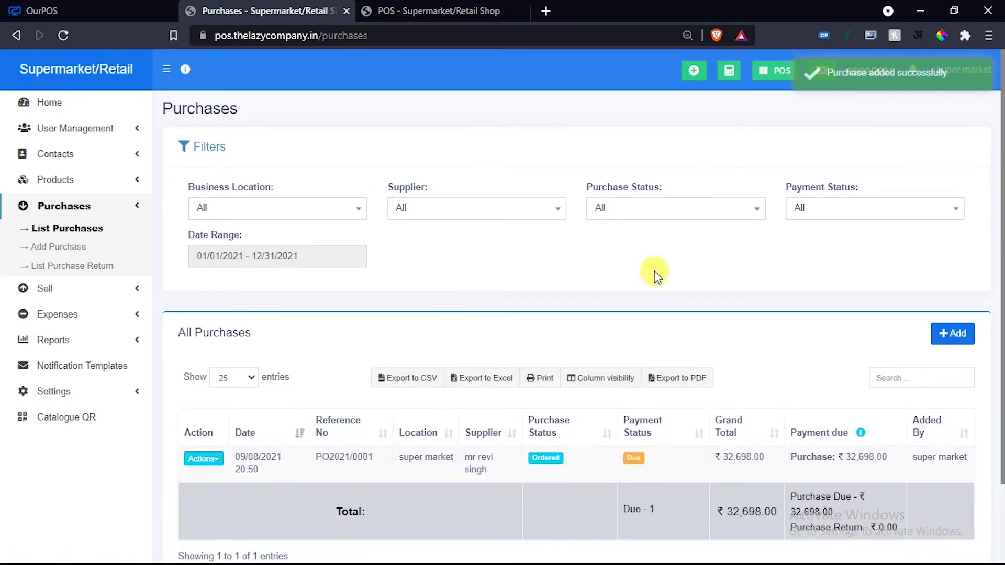
Change purchase PO2021/0001's status from Ordered to Received.
{"action": "scroll", "coordinate": [654, 271], "scroll_direction": "down", "scroll_amount": 2}
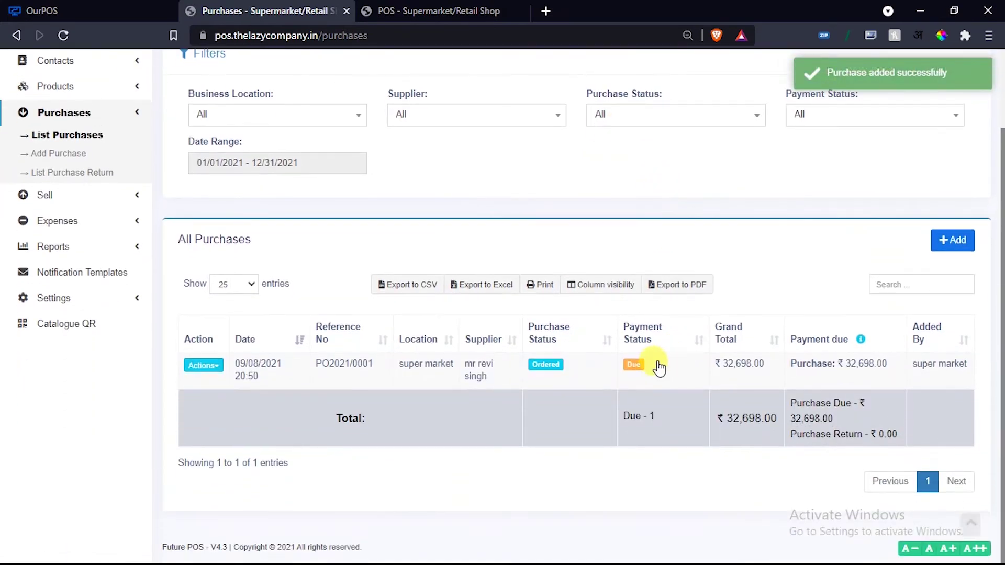
{"action": "left_click", "coordinate": [544, 368]}
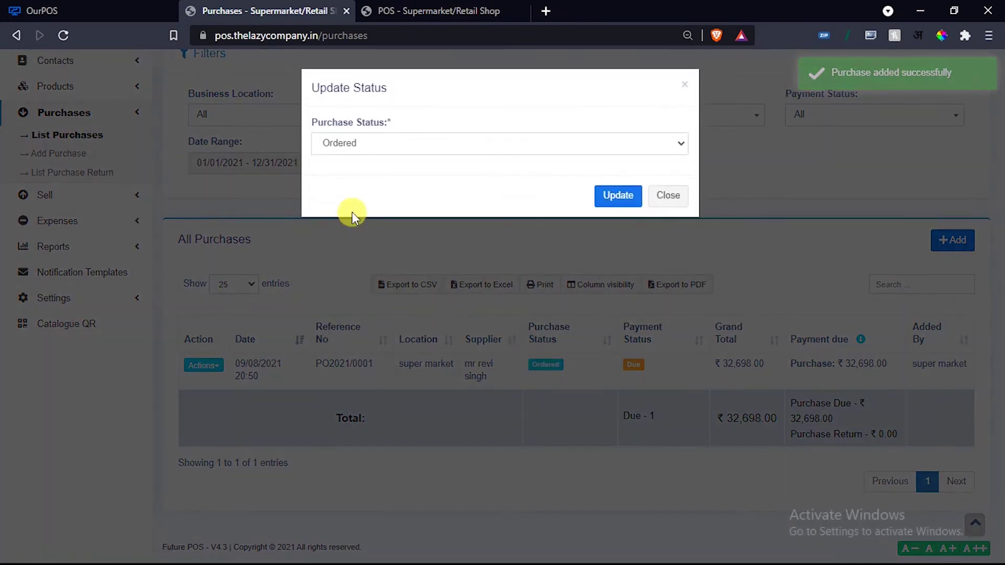
{"action": "left_click", "coordinate": [369, 142]}
{"action": "left_click", "coordinate": [345, 173]}
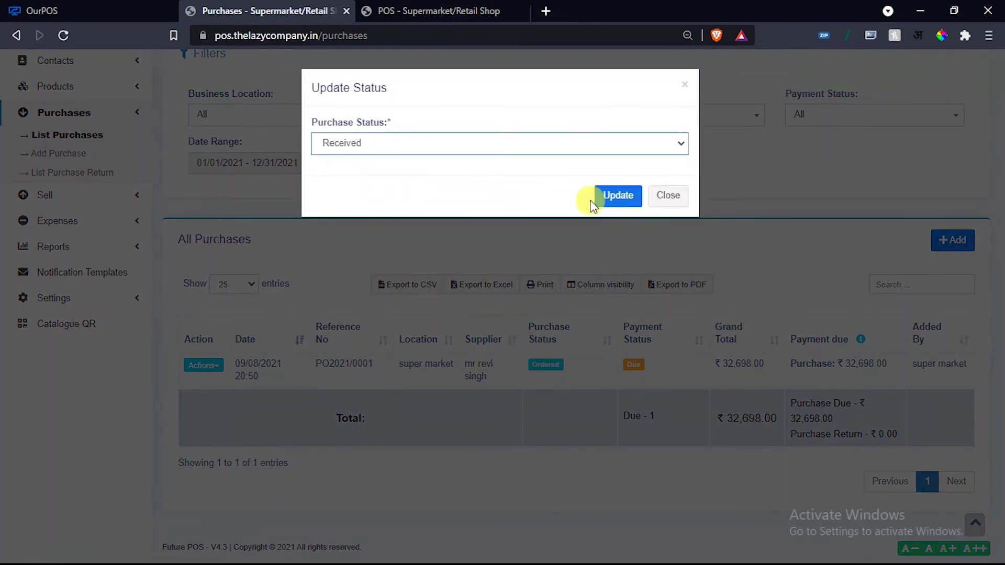
{"action": "left_click", "coordinate": [615, 195]}
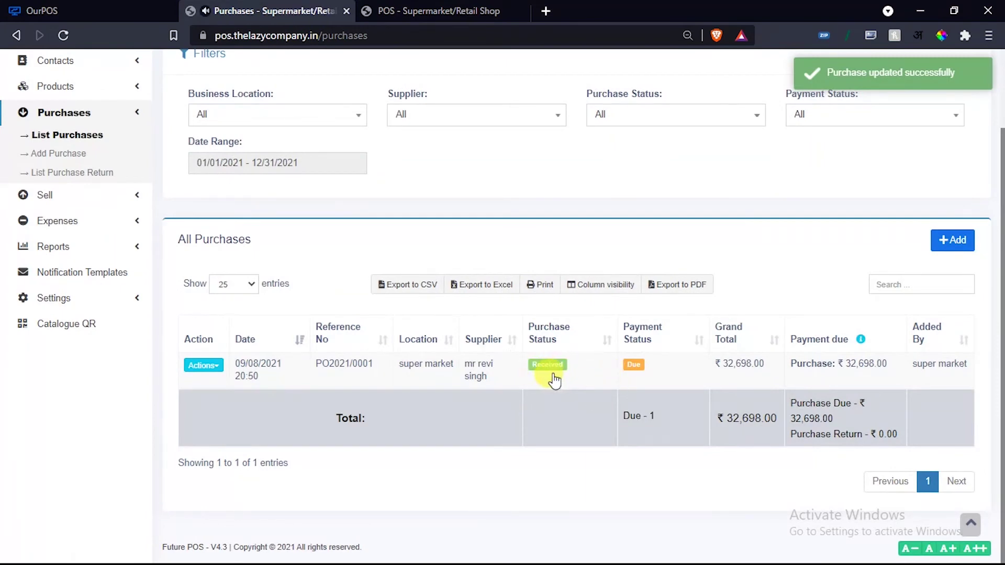
{"action": "scroll", "coordinate": [103, 123], "scroll_direction": "up", "scroll_amount": 3}
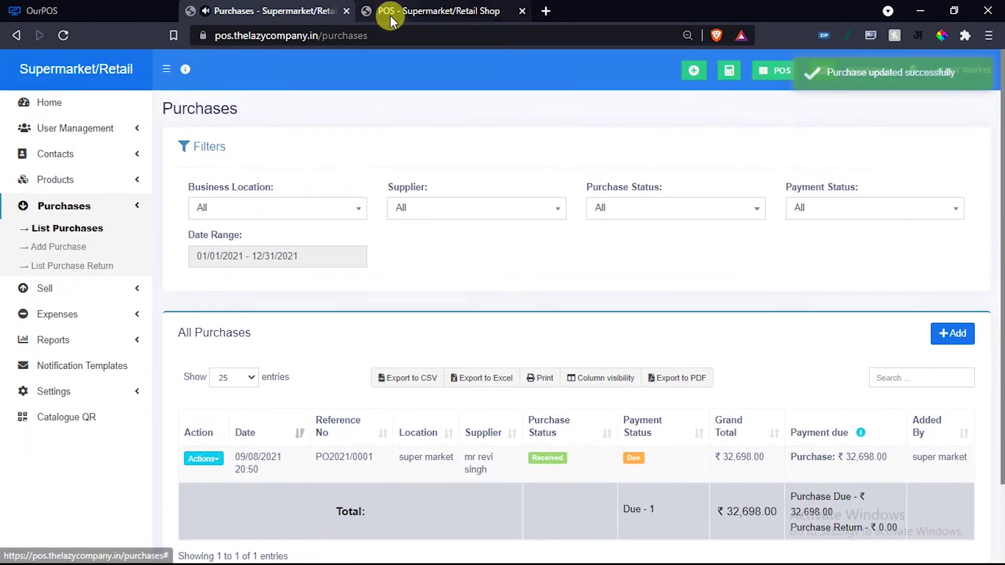
{"action": "scroll", "coordinate": [523, 314], "scroll_direction": "down", "scroll_amount": 2}
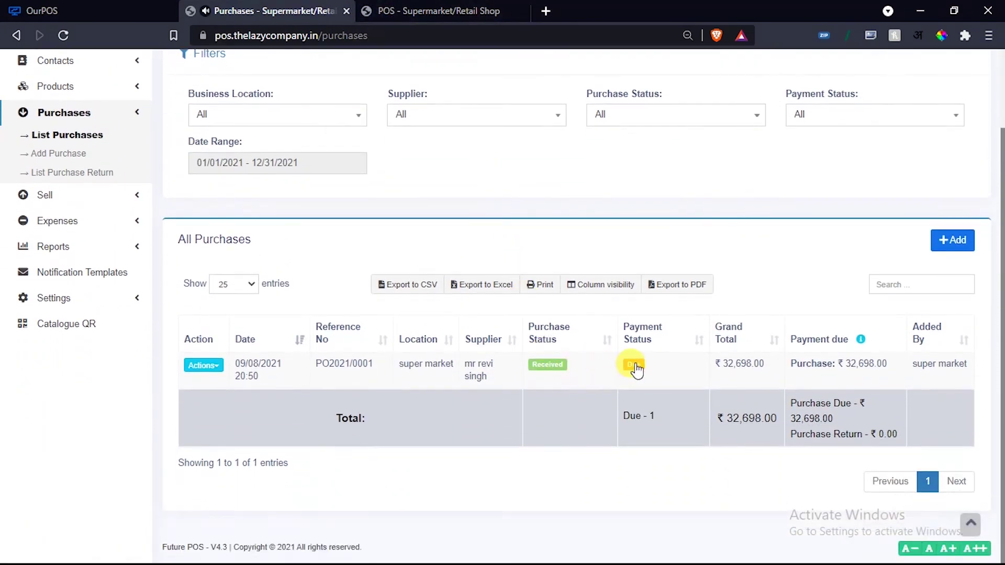
Open the Add payment form for PO2021/0001, leave Cash, and close without saving.
{"action": "left_click", "coordinate": [634, 365]}
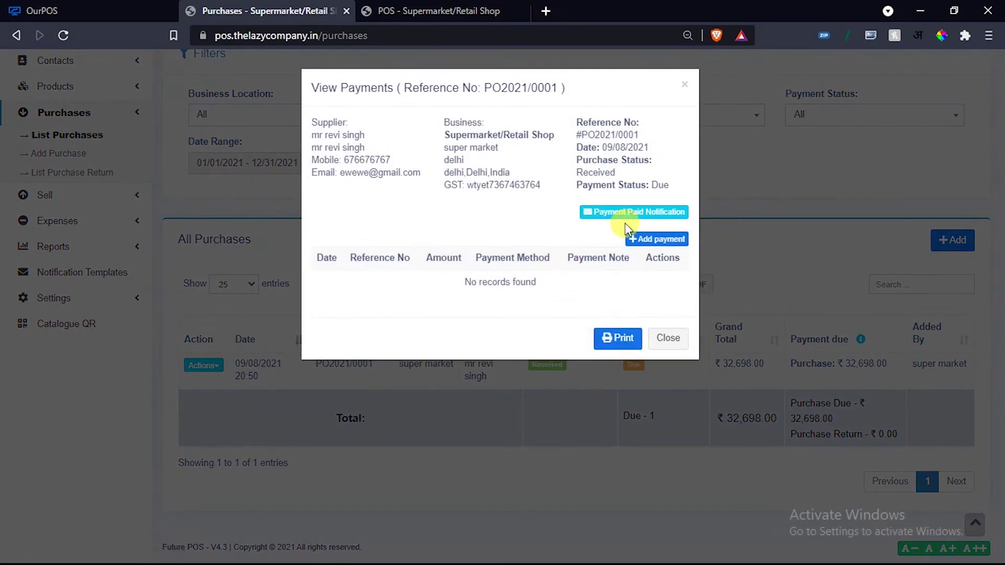
{"action": "left_click", "coordinate": [635, 238]}
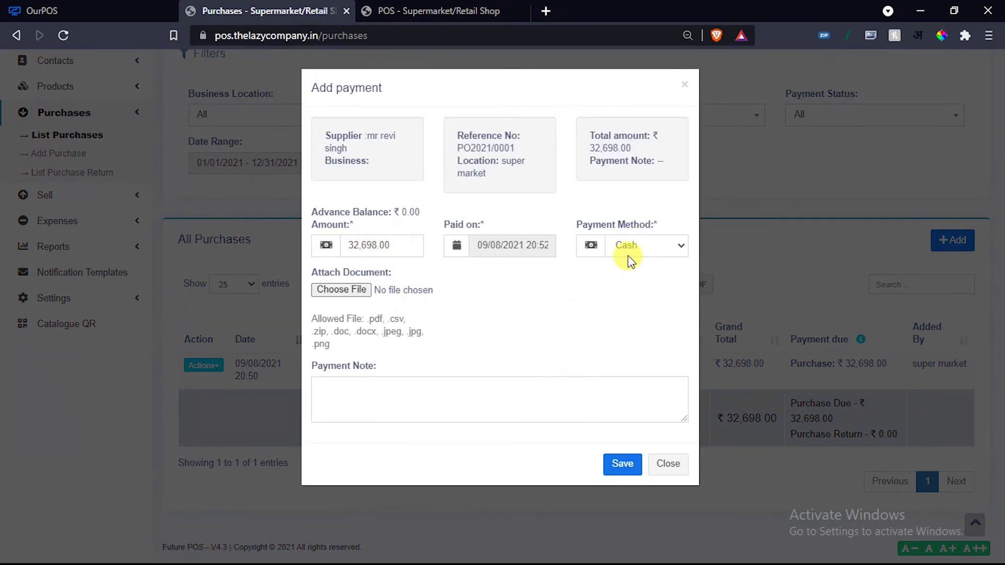
{"action": "left_click", "coordinate": [628, 255]}
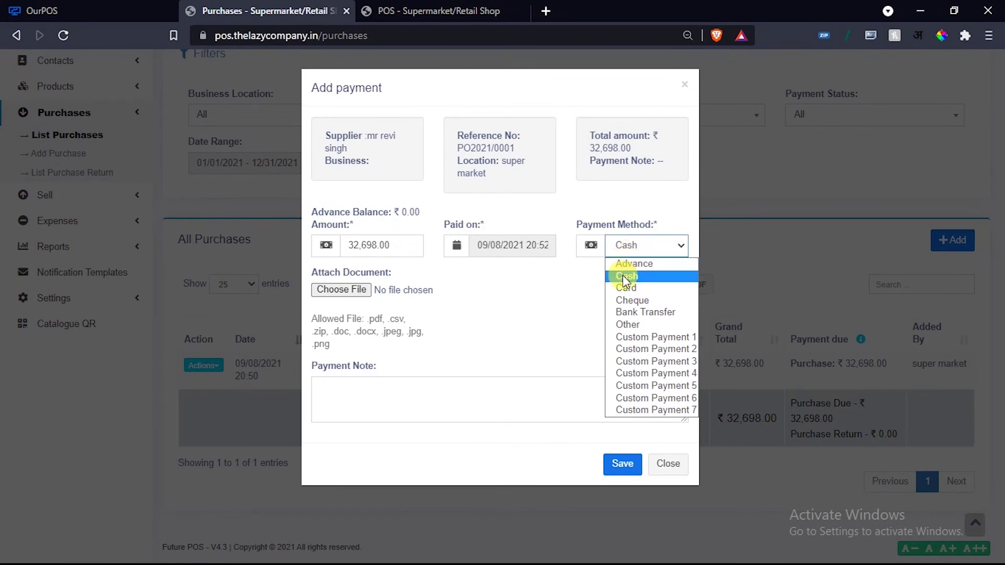
{"action": "left_click", "coordinate": [558, 291]}
{"action": "left_click", "coordinate": [668, 464]}
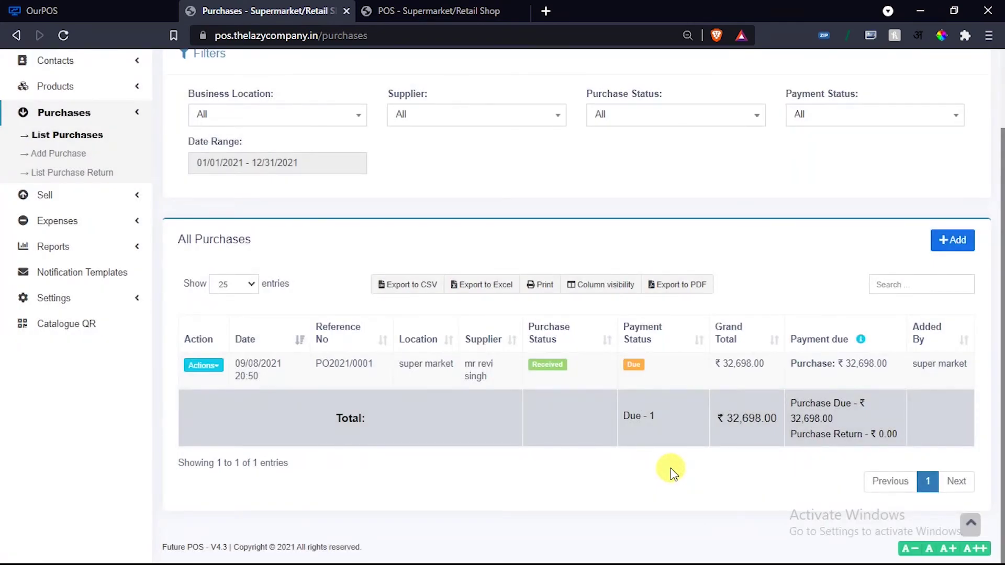
Collapse Purchases, view the Products list, then open the empty Warranties list.
{"action": "scroll", "coordinate": [627, 466], "scroll_direction": "up", "scroll_amount": 2}
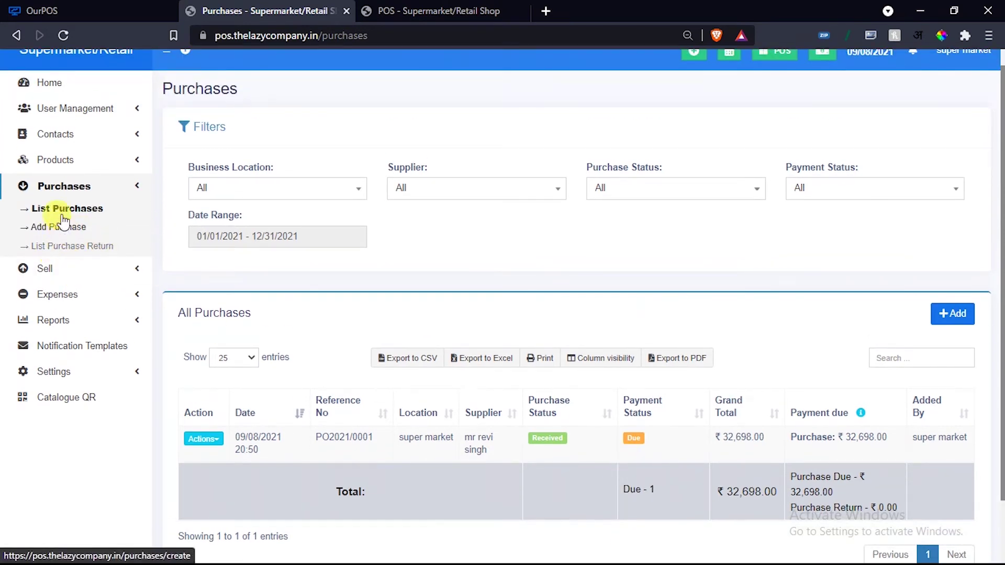
{"action": "left_click", "coordinate": [97, 188]}
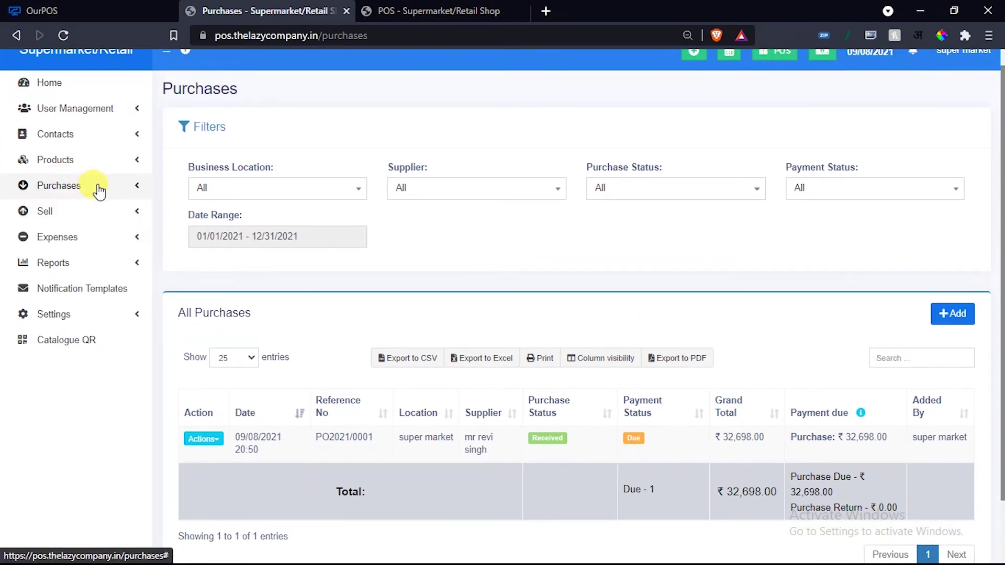
{"action": "left_click", "coordinate": [90, 160]}
{"action": "left_click", "coordinate": [55, 183]}
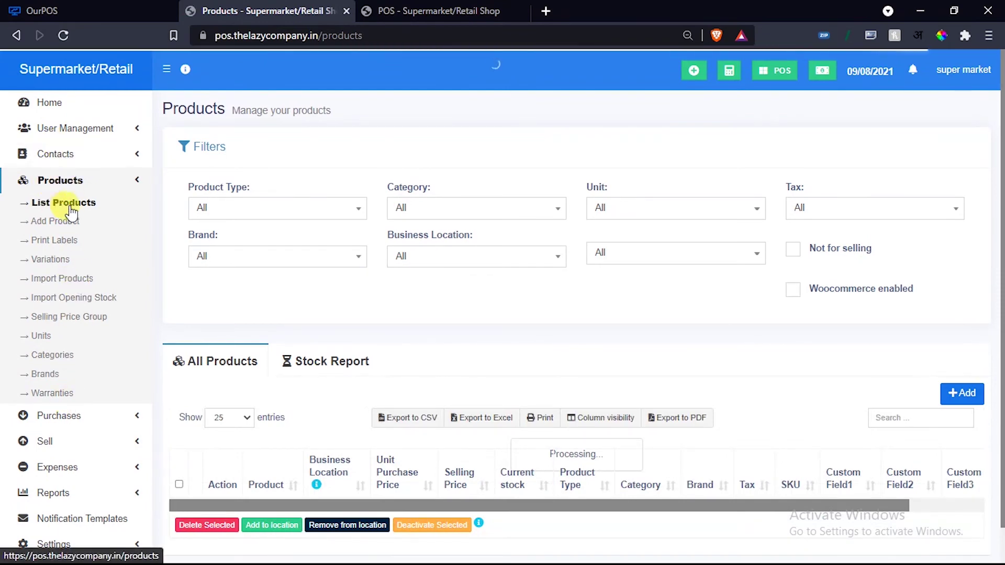
{"action": "scroll", "coordinate": [77, 212], "scroll_direction": "down", "scroll_amount": 1}
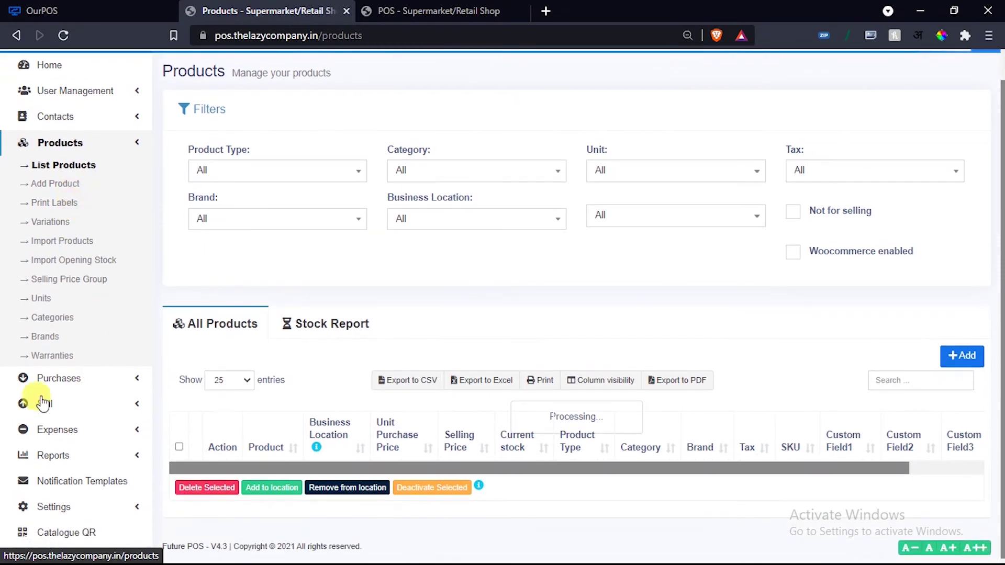
{"action": "left_click", "coordinate": [55, 358]}
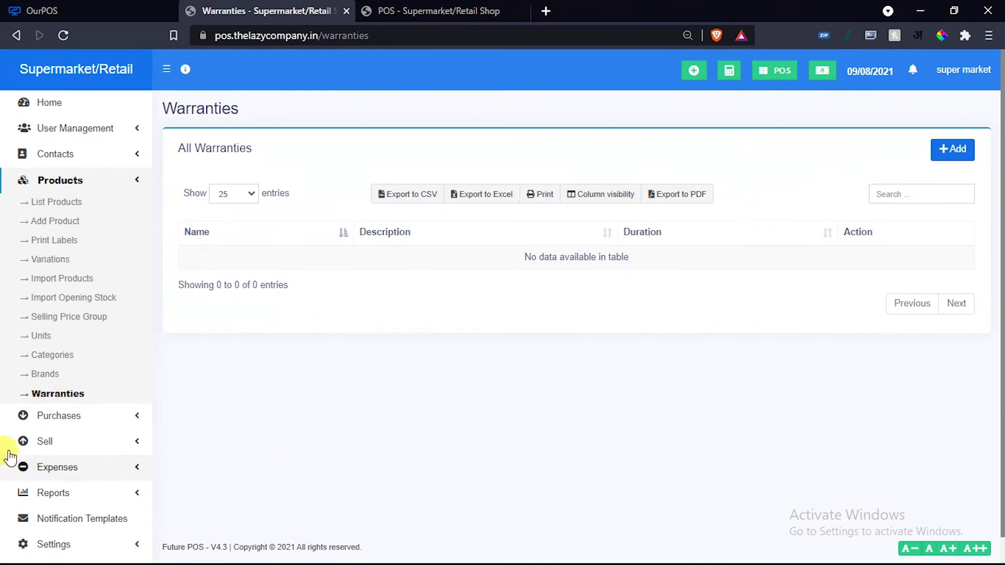
Look over the product Brands list, then open the 10 product Categories.
{"action": "left_click", "coordinate": [45, 379]}
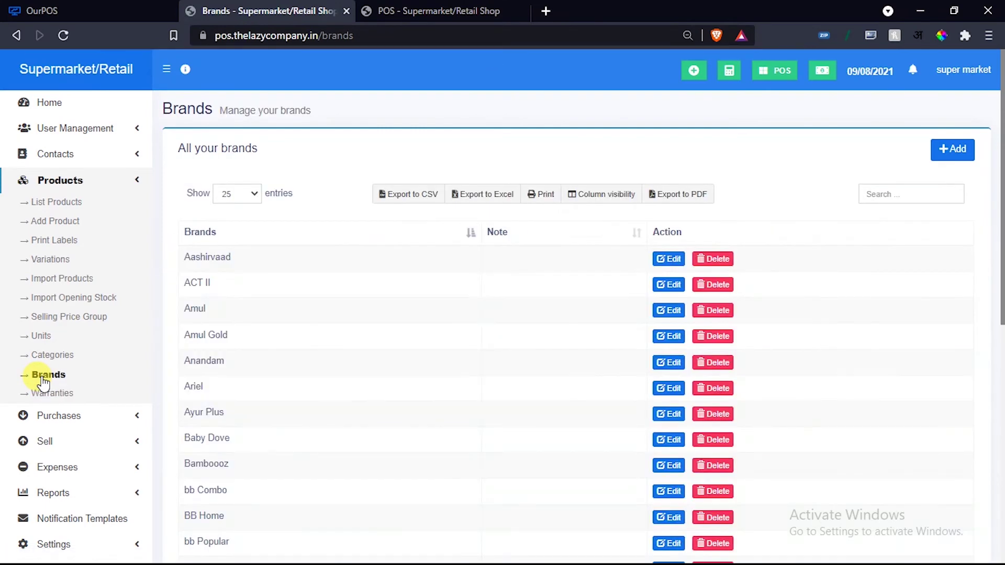
{"action": "scroll", "coordinate": [251, 341], "scroll_direction": "down", "scroll_amount": 3}
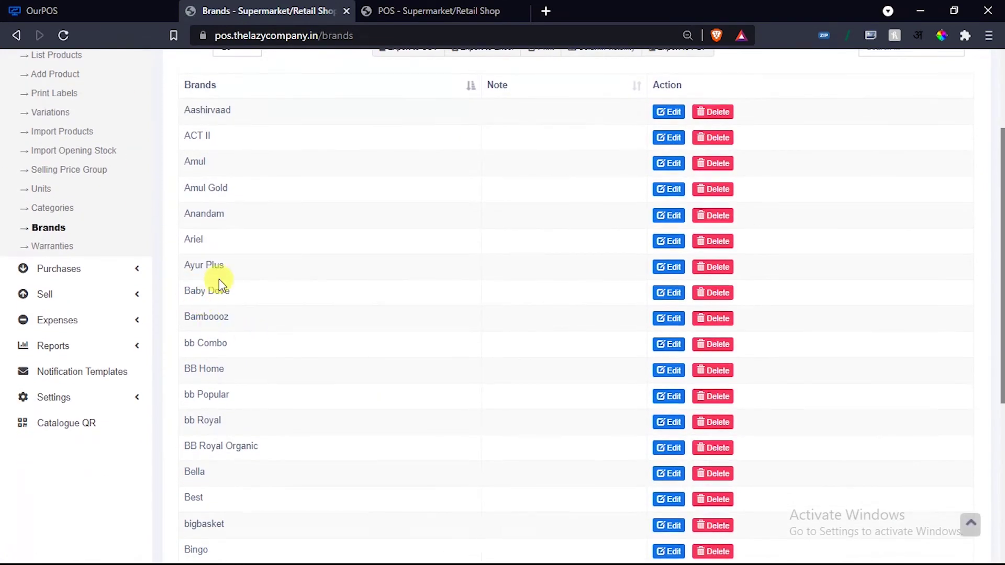
{"action": "scroll", "coordinate": [454, 269], "scroll_direction": "up", "scroll_amount": 3}
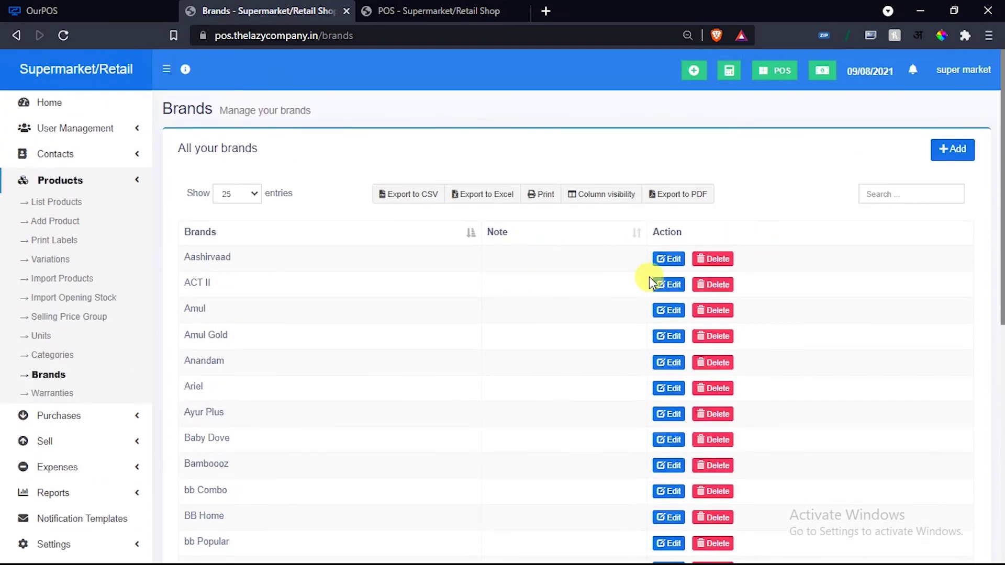
{"action": "left_click", "coordinate": [46, 352]}
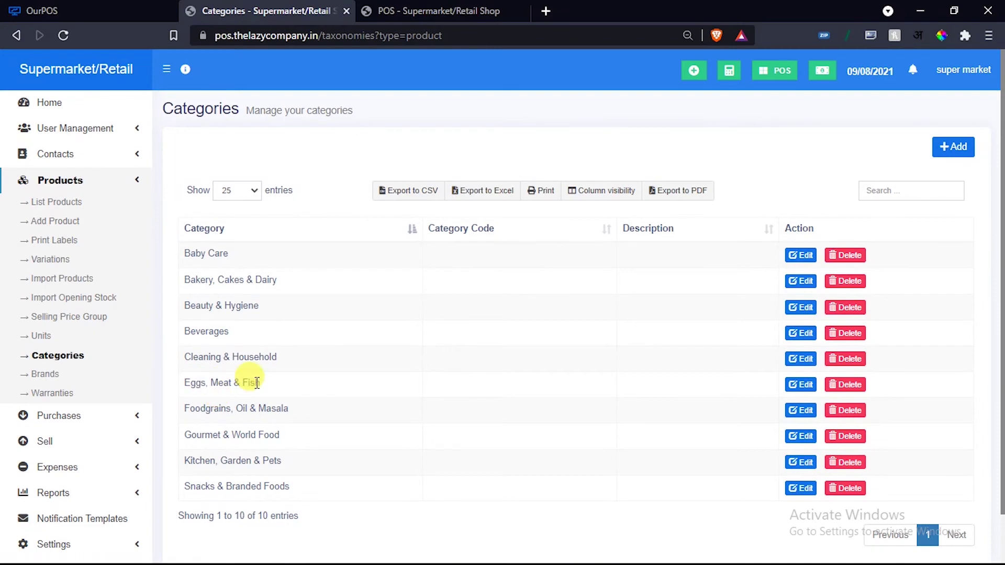
Visit the Units list, then open the Import Products page.
{"action": "left_click", "coordinate": [43, 336]}
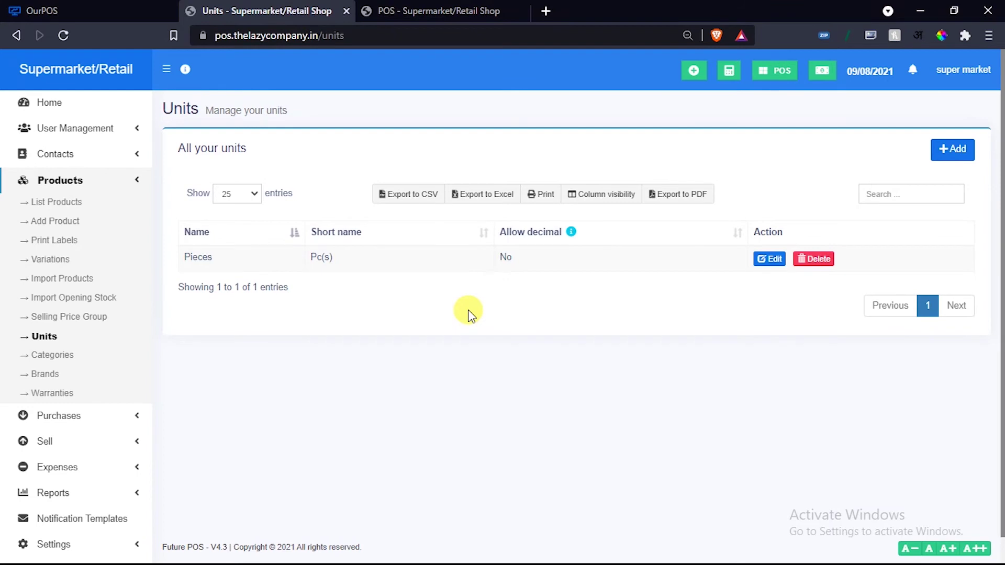
{"action": "left_click", "coordinate": [78, 279]}
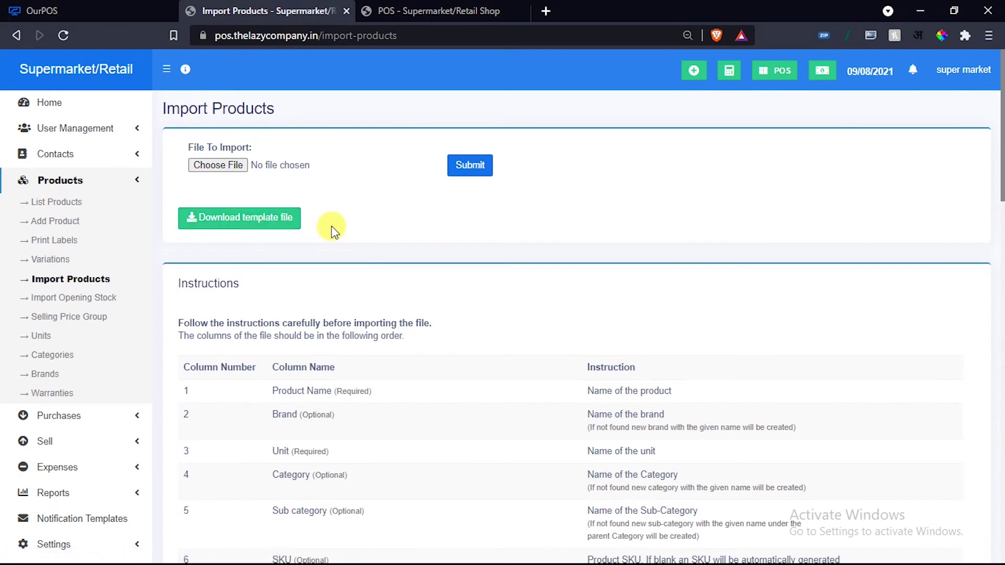
Read the Import Products column instructions, then open the empty Variations list.
{"action": "scroll", "coordinate": [340, 233], "scroll_direction": "down", "scroll_amount": 4}
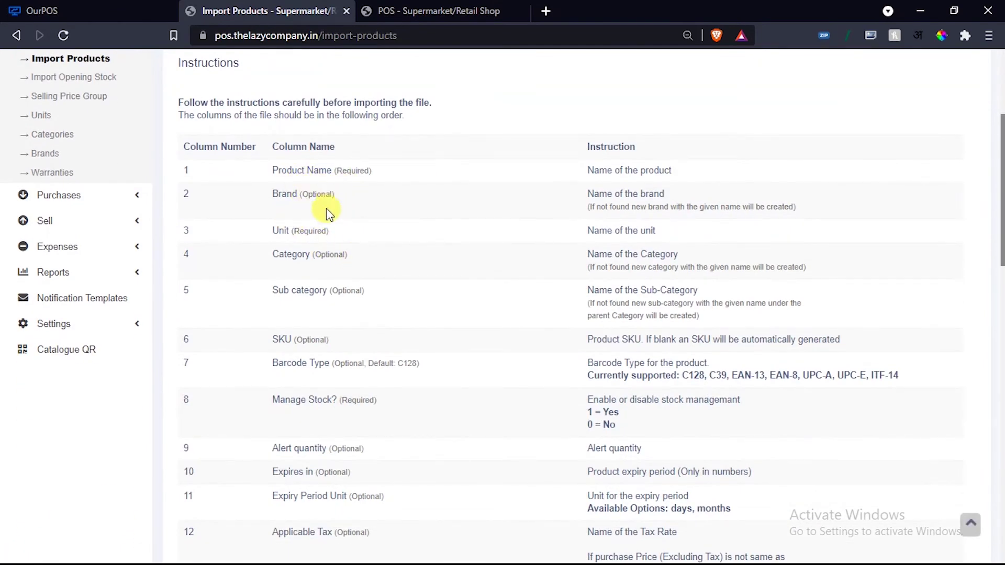
{"action": "scroll", "coordinate": [398, 319], "scroll_direction": "down", "scroll_amount": 2}
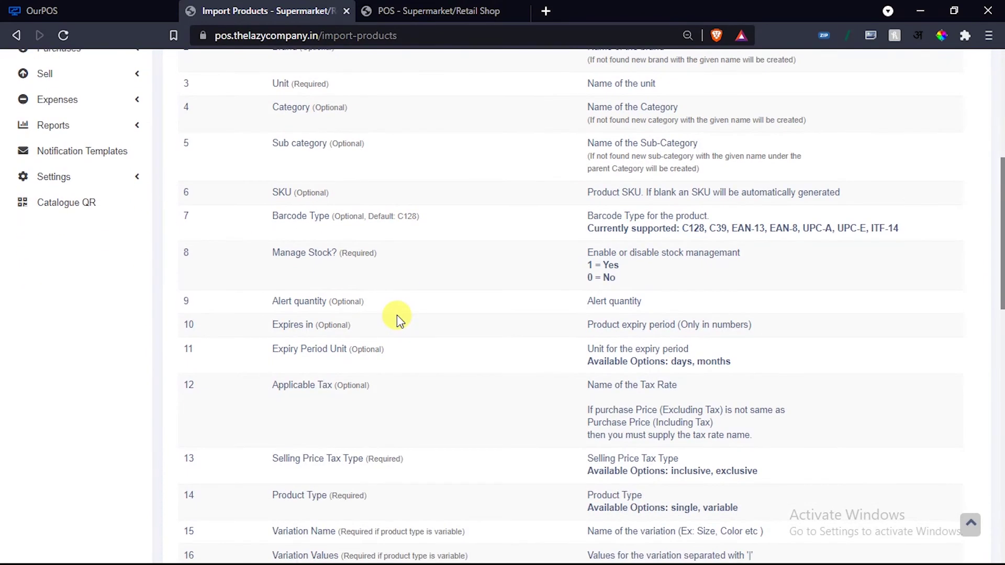
{"action": "scroll", "coordinate": [397, 315], "scroll_direction": "up", "scroll_amount": 4}
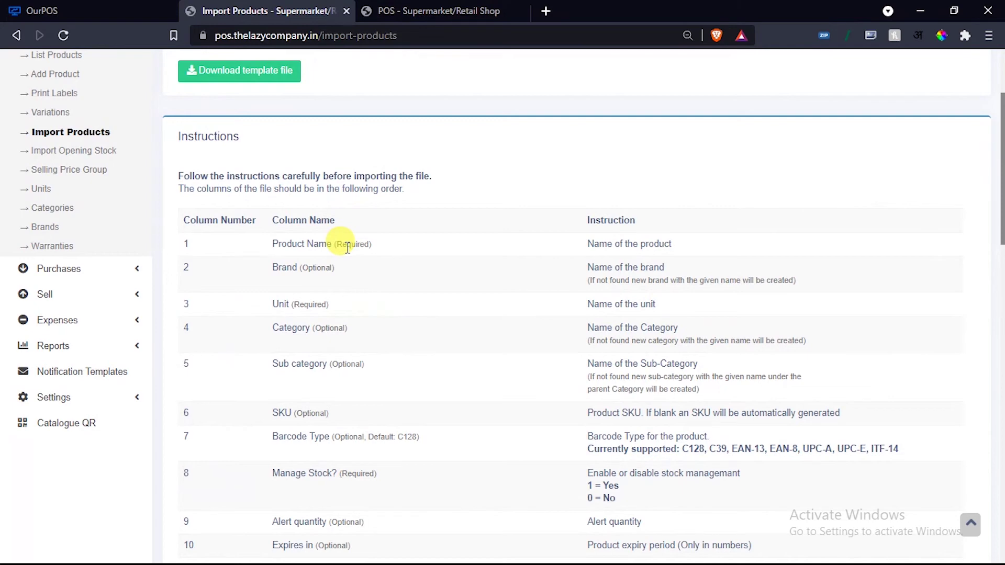
{"action": "scroll", "coordinate": [347, 247], "scroll_direction": "down", "scroll_amount": 1}
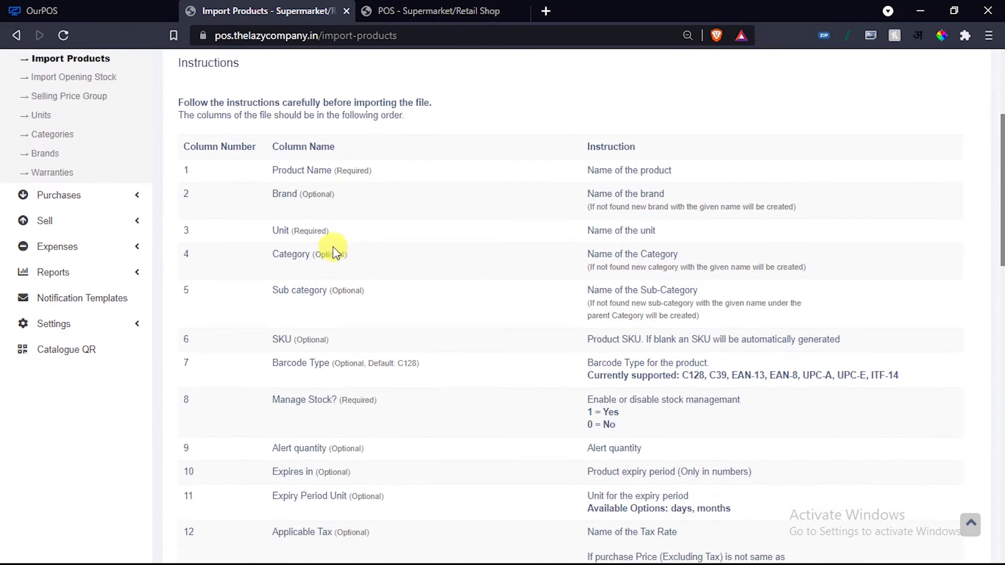
{"action": "scroll", "coordinate": [346, 282], "scroll_direction": "down", "scroll_amount": 10}
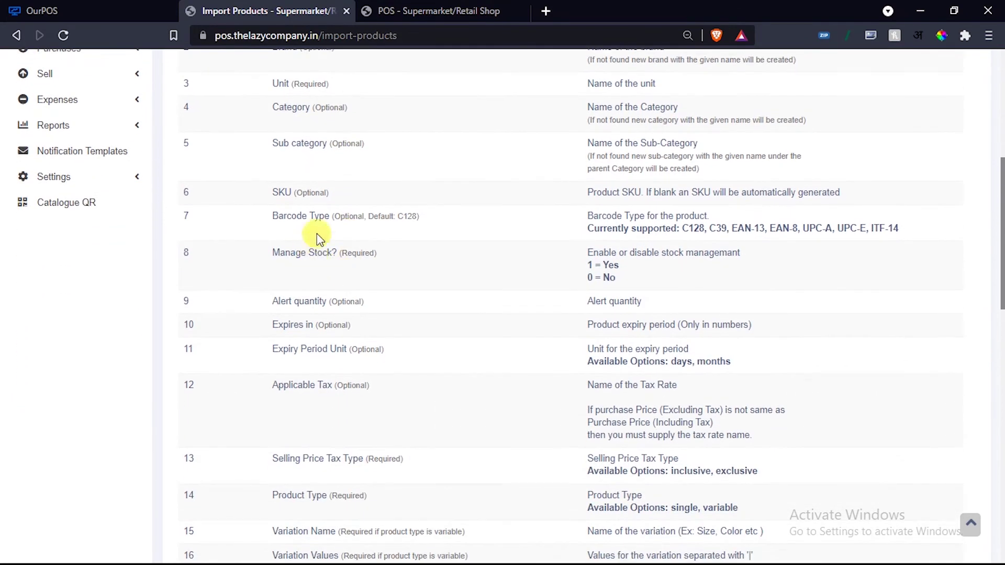
{"action": "scroll", "coordinate": [354, 273], "scroll_direction": "down", "scroll_amount": 4}
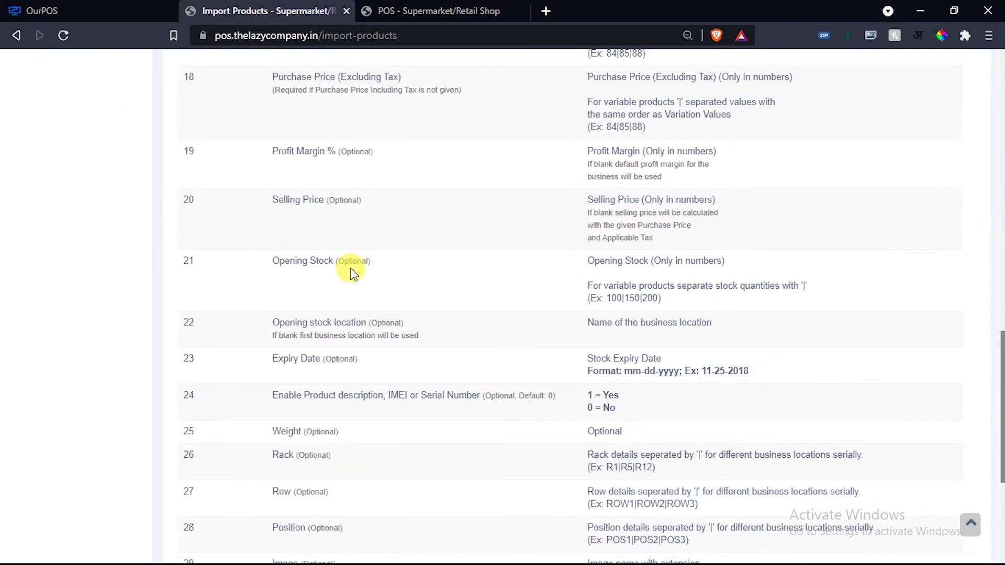
{"action": "scroll", "coordinate": [351, 270], "scroll_direction": "down", "scroll_amount": 7}
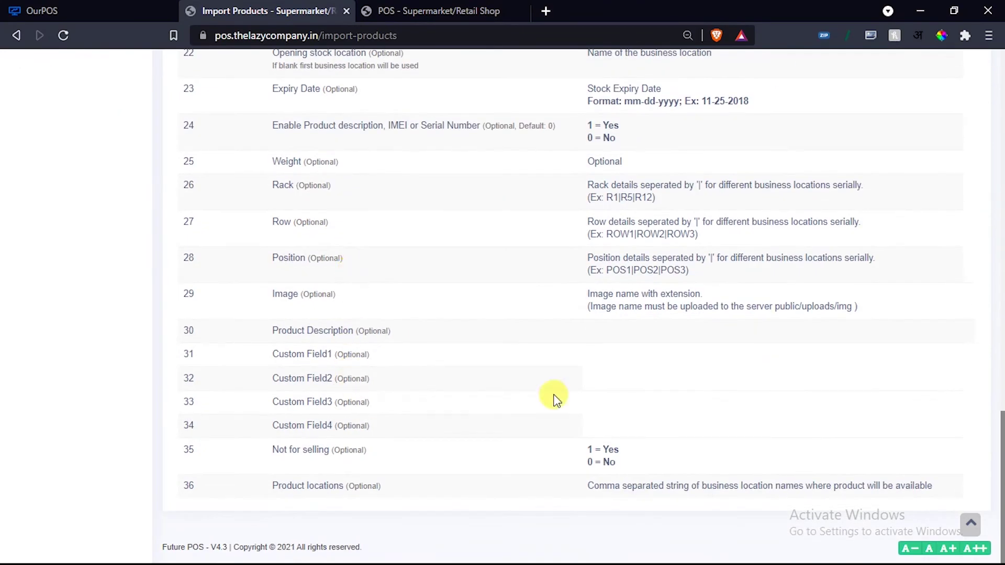
{"action": "scroll", "coordinate": [554, 366], "scroll_direction": "up", "scroll_amount": 6}
{"action": "scroll", "coordinate": [552, 341], "scroll_direction": "up", "scroll_amount": 15}
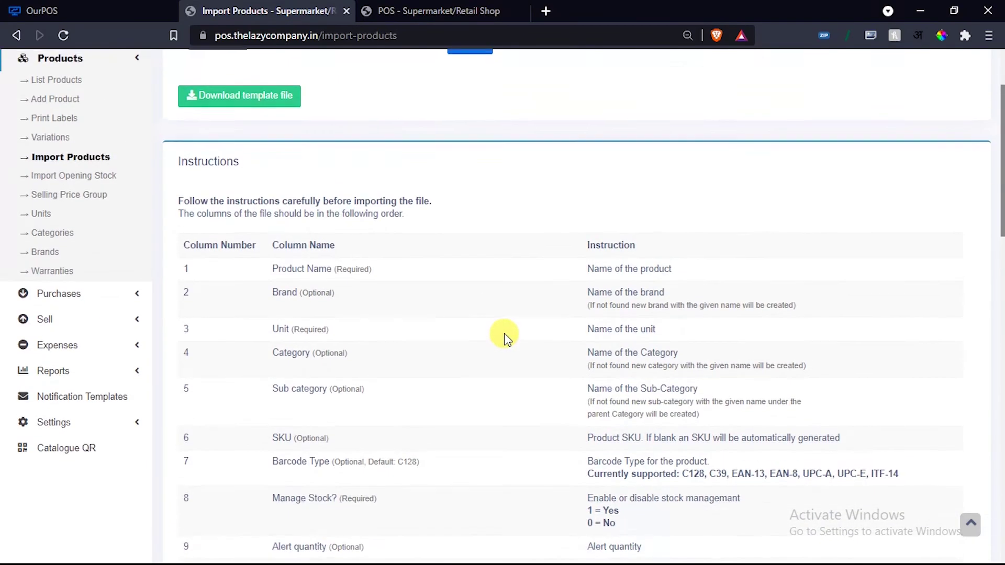
{"action": "scroll", "coordinate": [341, 430], "scroll_direction": "down", "scroll_amount": 2}
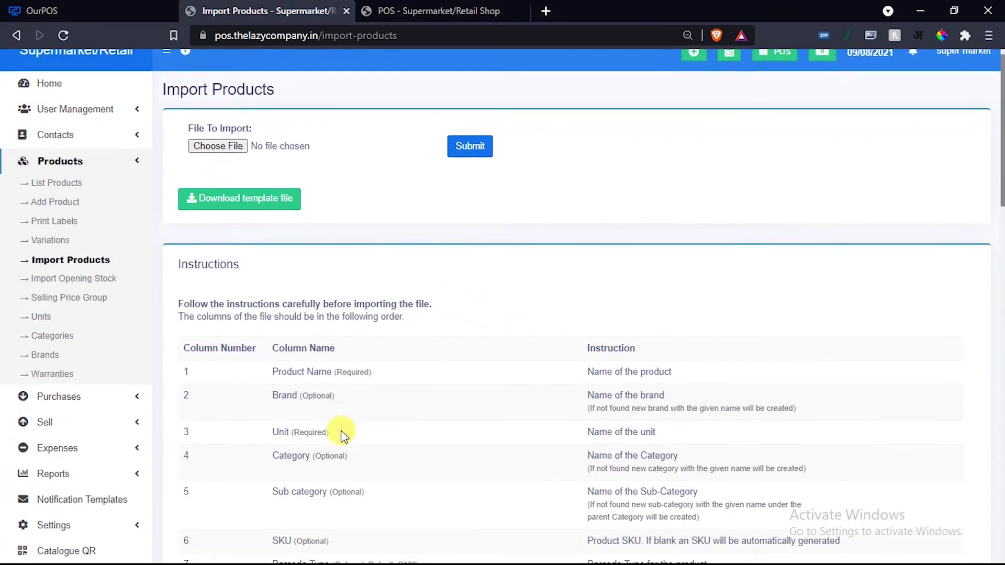
{"action": "scroll", "coordinate": [361, 403], "scroll_direction": "up", "scroll_amount": 2}
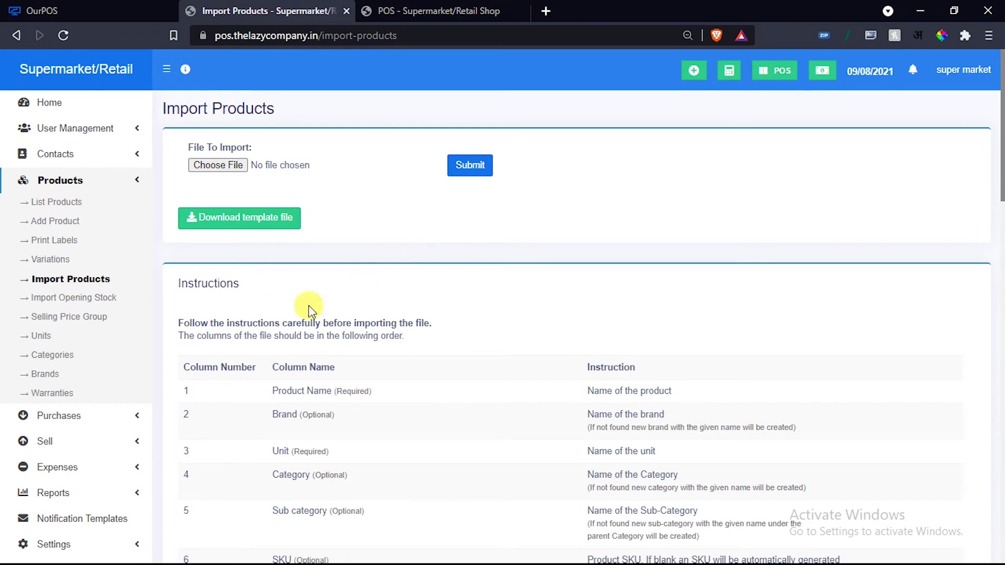
{"action": "left_click", "coordinate": [51, 260]}
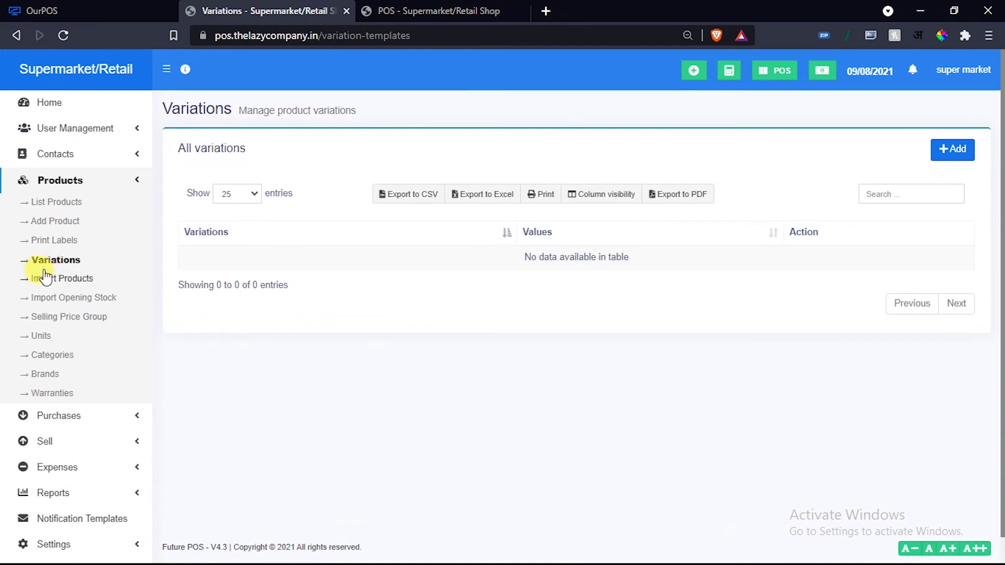
Add Baby Food - Ceregrow 2x300 g Multipack to Print Labels with 05 labels.
{"action": "left_click", "coordinate": [55, 242]}
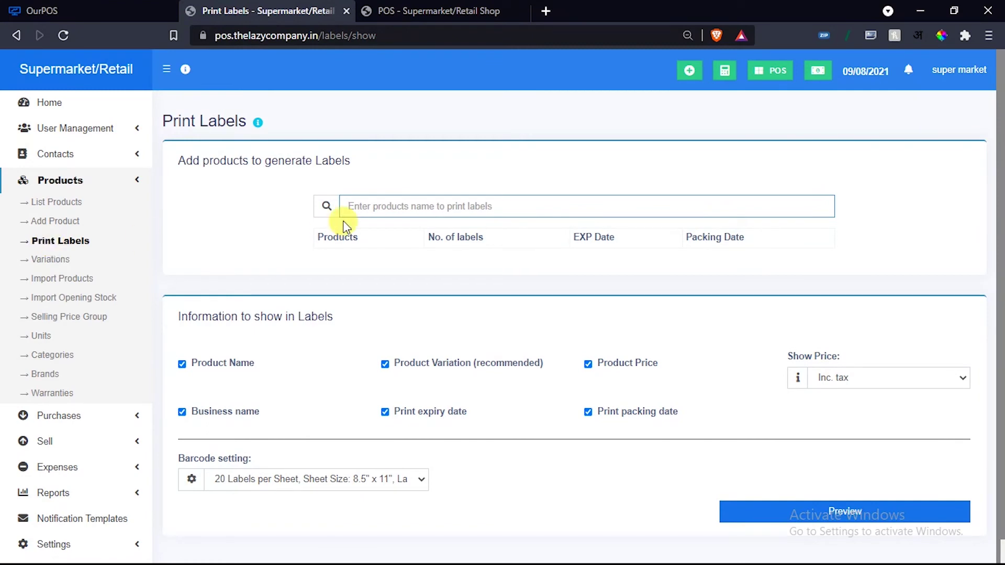
{"action": "left_click", "coordinate": [385, 204]}
{"action": "type", "text": "G"}
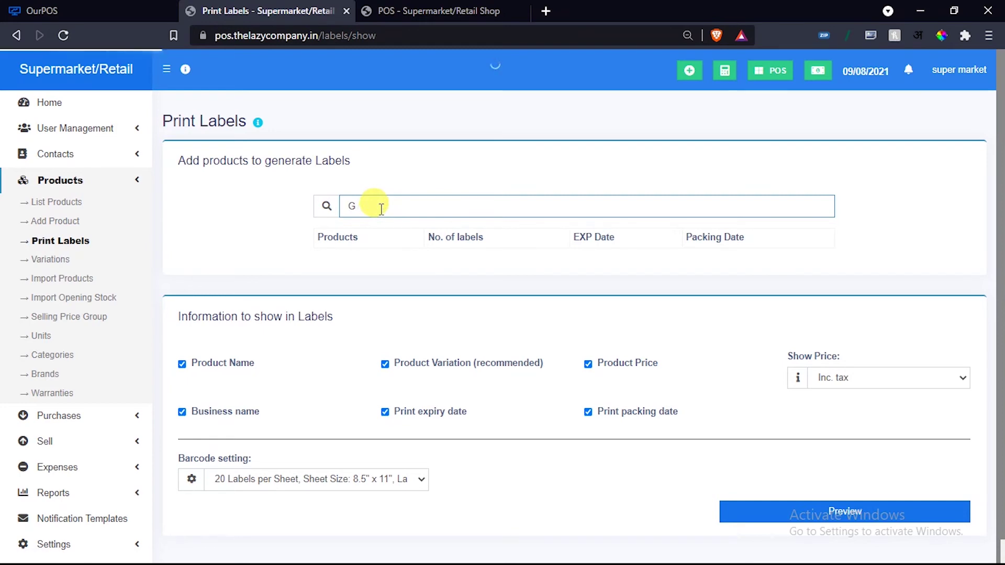
{"action": "left_click", "coordinate": [377, 225]}
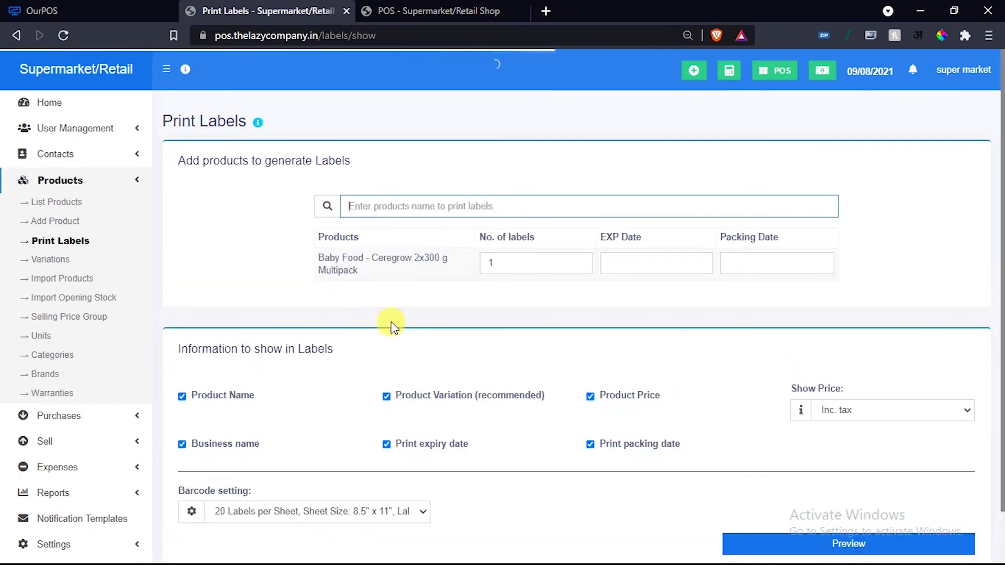
{"action": "left_click_drag", "start_coordinate": [512, 264], "coordinate": [478, 266]}
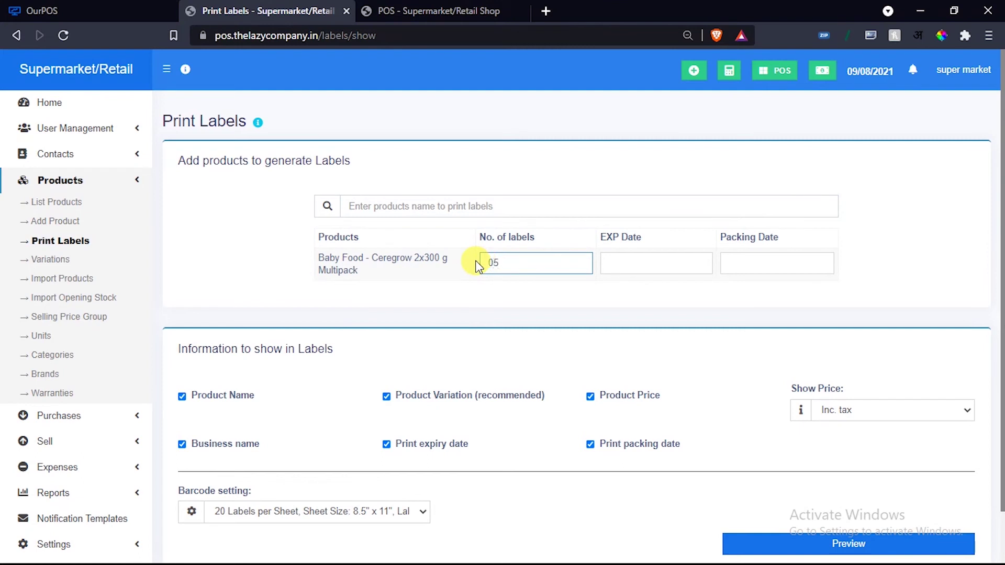
{"action": "type", "text": "05"}
Set the packing date to 09/15/2021 and the expiry date to 09/25/2021.
{"action": "left_click", "coordinate": [634, 263]}
{"action": "left_click", "coordinate": [637, 293]}
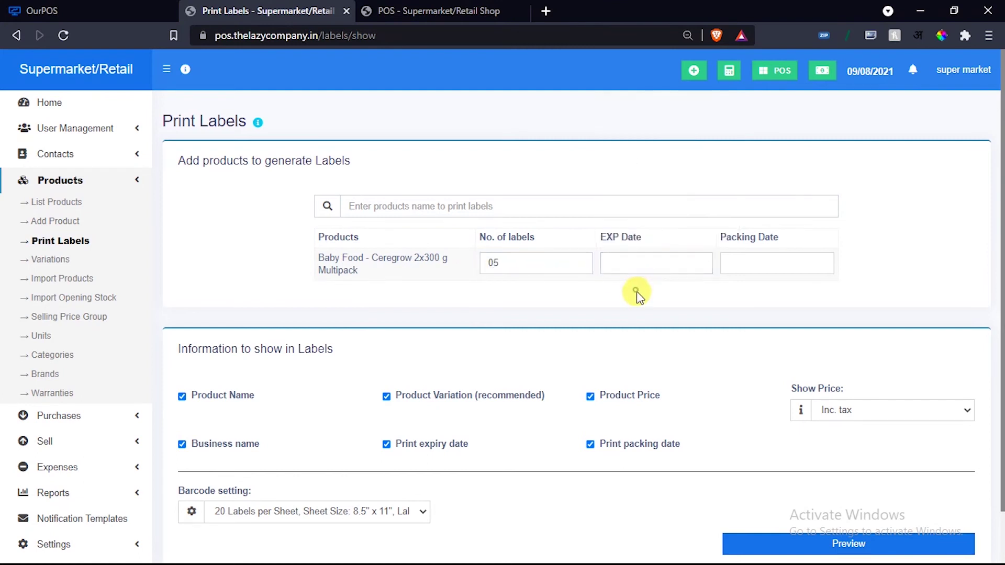
{"action": "left_click", "coordinate": [740, 264]}
{"action": "left_click", "coordinate": [643, 263]}
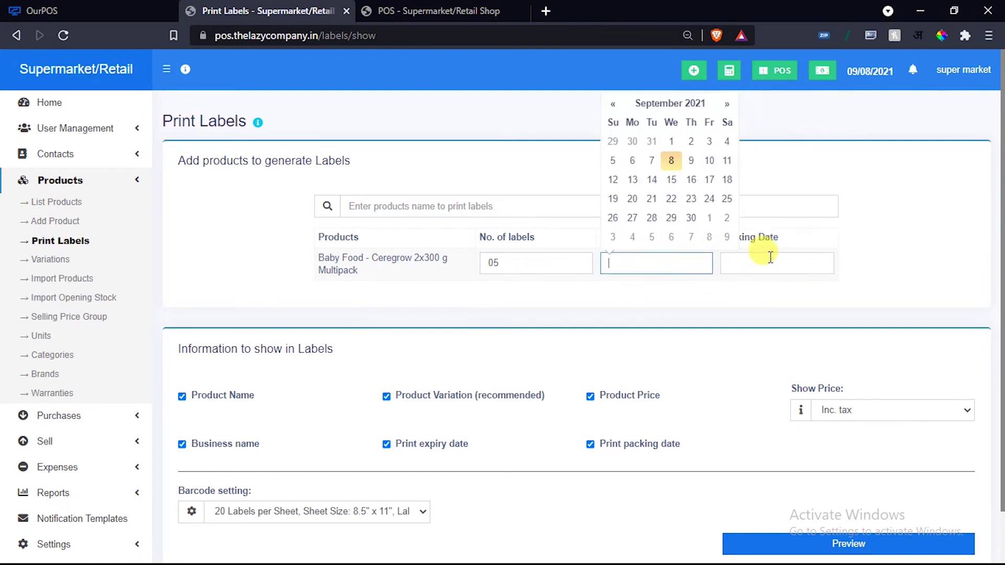
{"action": "left_click", "coordinate": [769, 258]}
{"action": "left_click", "coordinate": [792, 180]}
{"action": "left_click", "coordinate": [660, 260]}
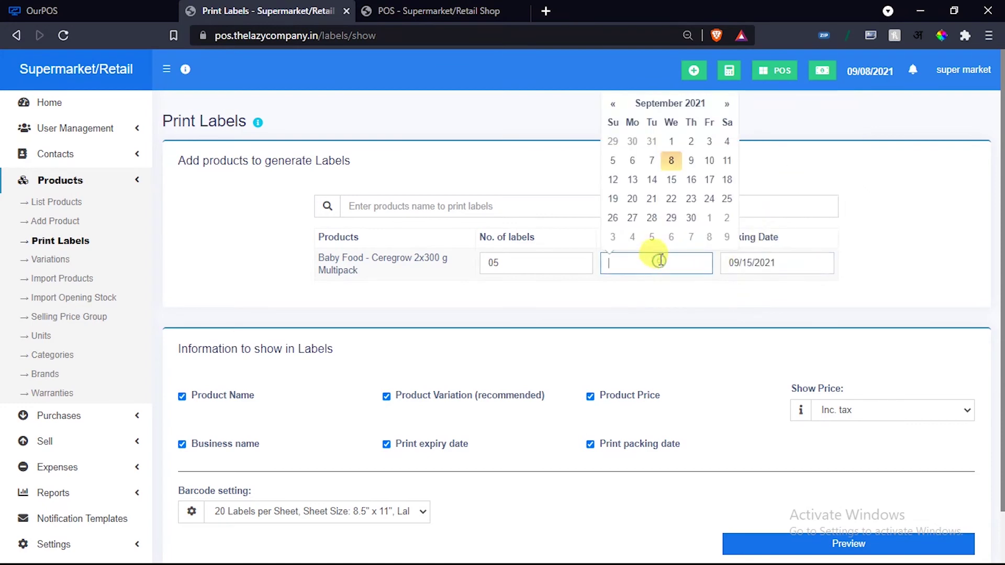
{"action": "left_click", "coordinate": [726, 199]}
Keep the 20 labels per sheet layout and preview the labels.
{"action": "scroll", "coordinate": [673, 302], "scroll_direction": "down", "scroll_amount": 2}
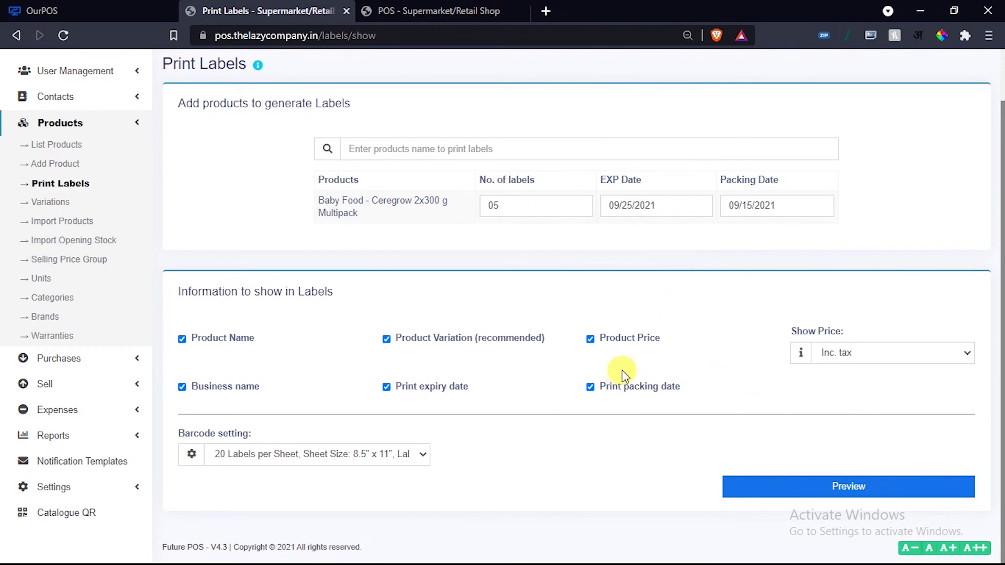
{"action": "left_click", "coordinate": [286, 454]}
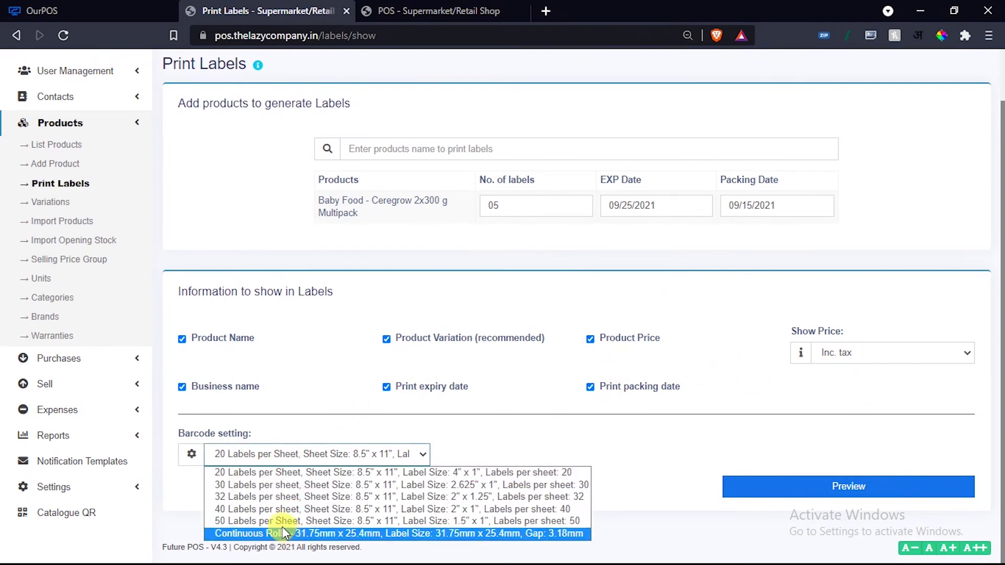
{"action": "left_click", "coordinate": [301, 459]}
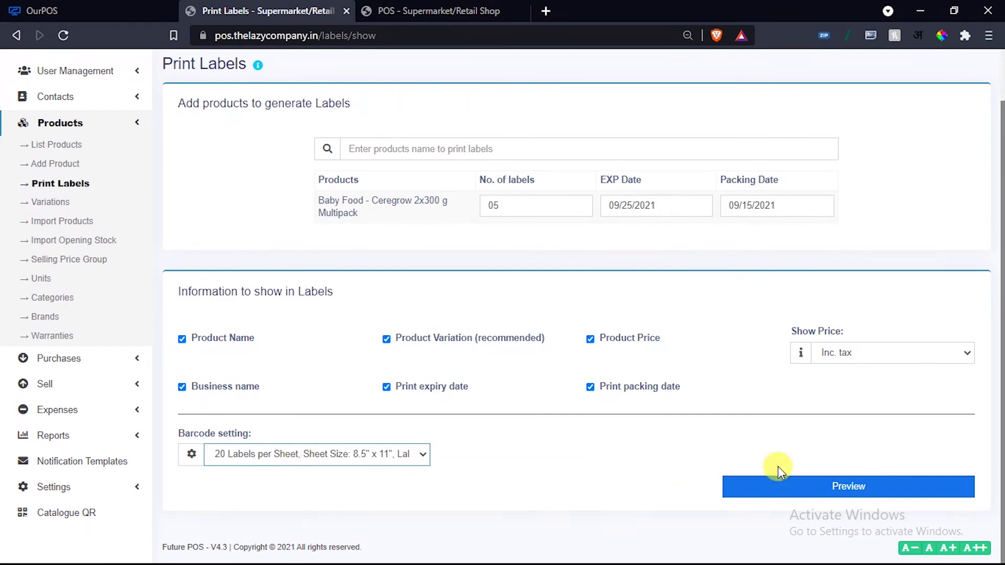
{"action": "left_click", "coordinate": [778, 484]}
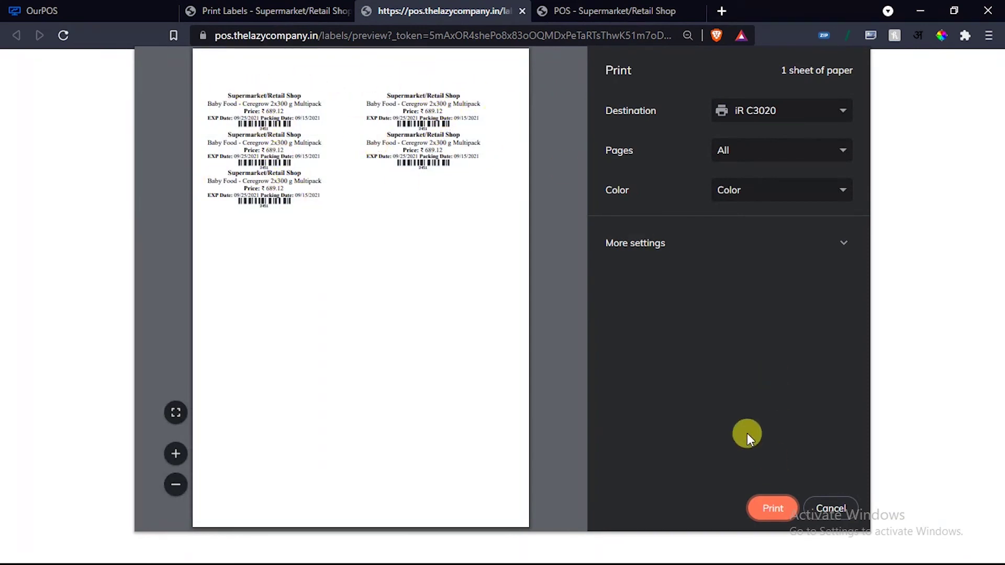
Switch between the label preview and Print Labels form, then close the preview.
{"action": "left_click", "coordinate": [318, 7]}
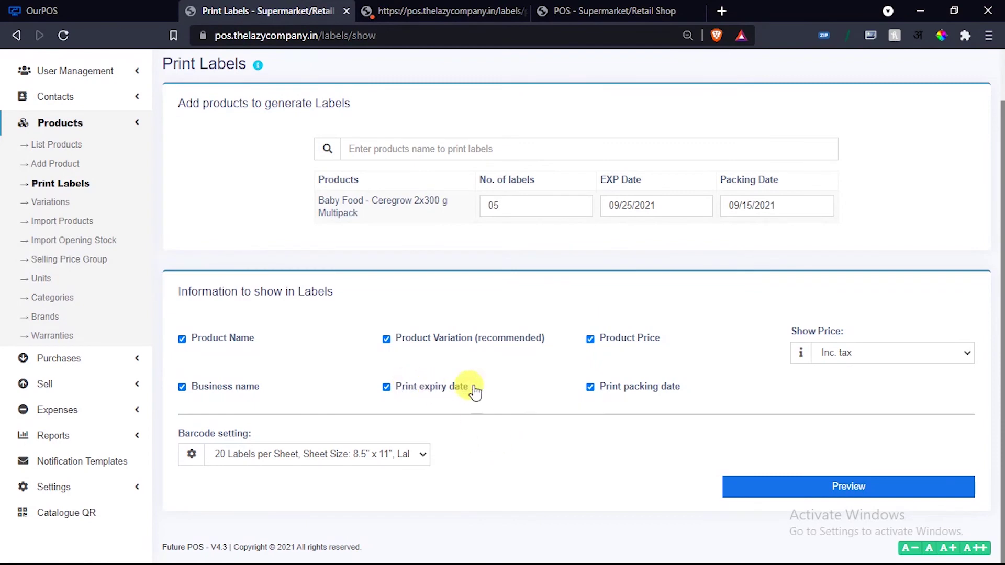
{"action": "left_click", "coordinate": [450, 11]}
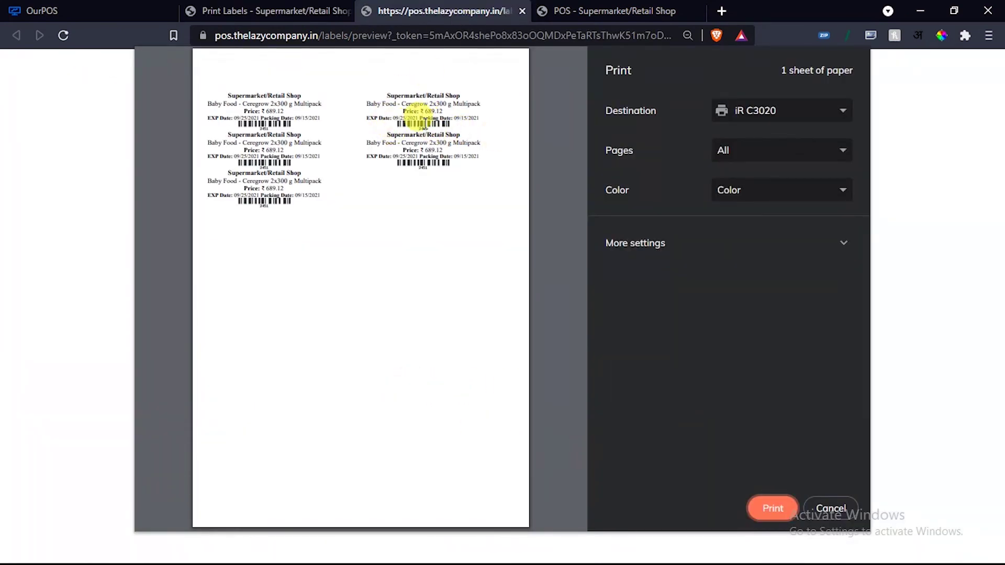
{"action": "left_click", "coordinate": [286, 7]}
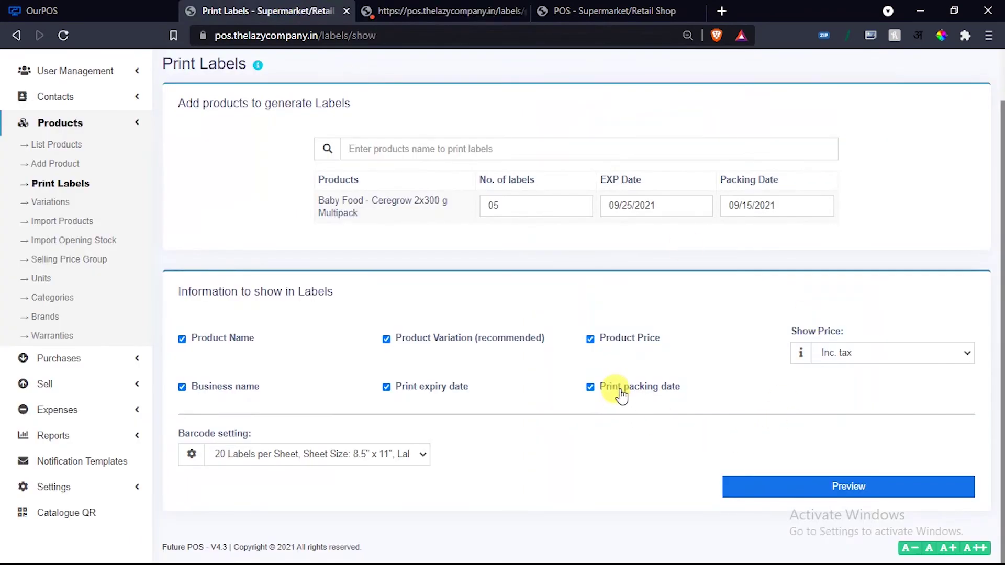
{"action": "left_click", "coordinate": [381, 385]}
{"action": "left_click", "coordinate": [419, 11]}
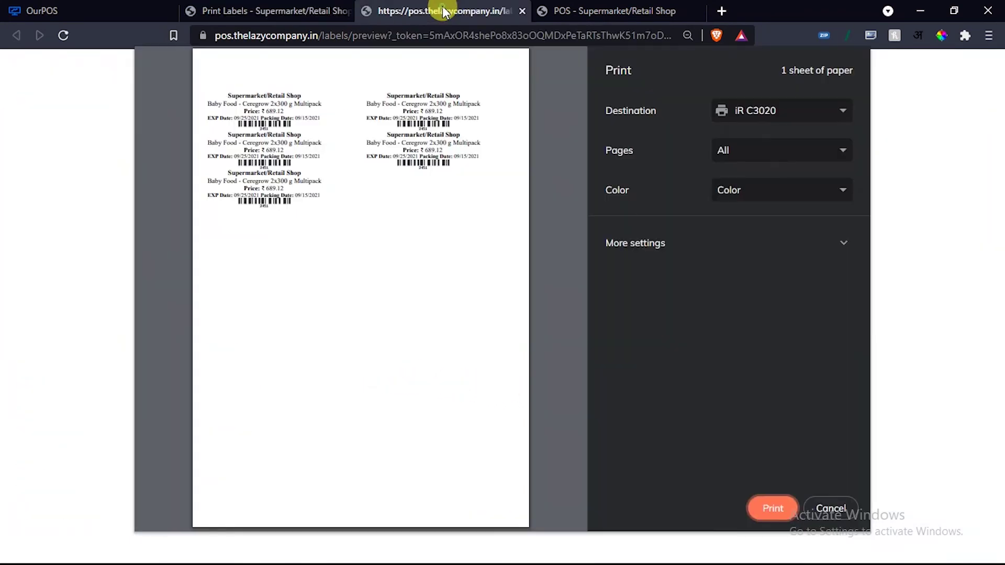
{"action": "left_click", "coordinate": [286, 8]}
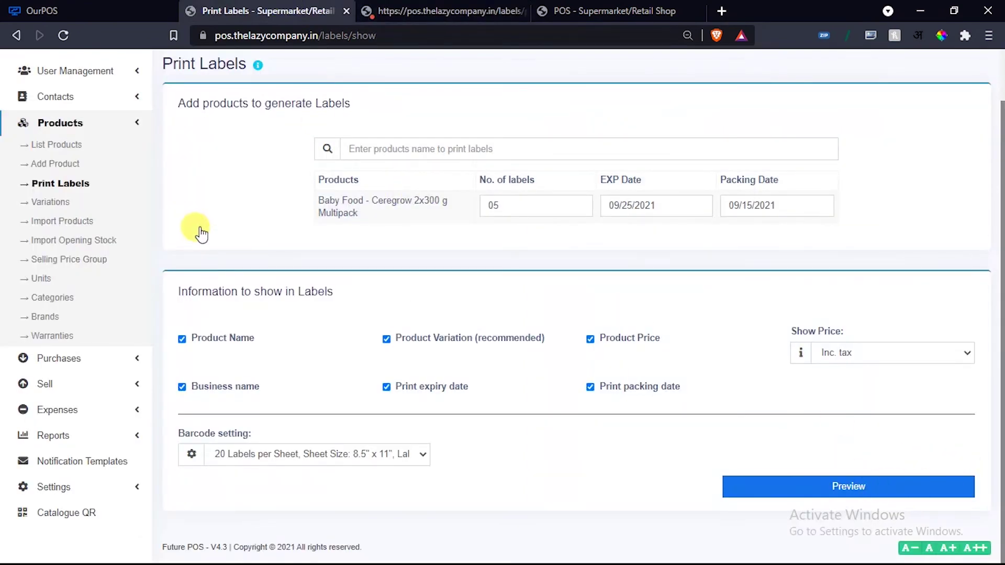
{"action": "left_click", "coordinate": [440, 10]}
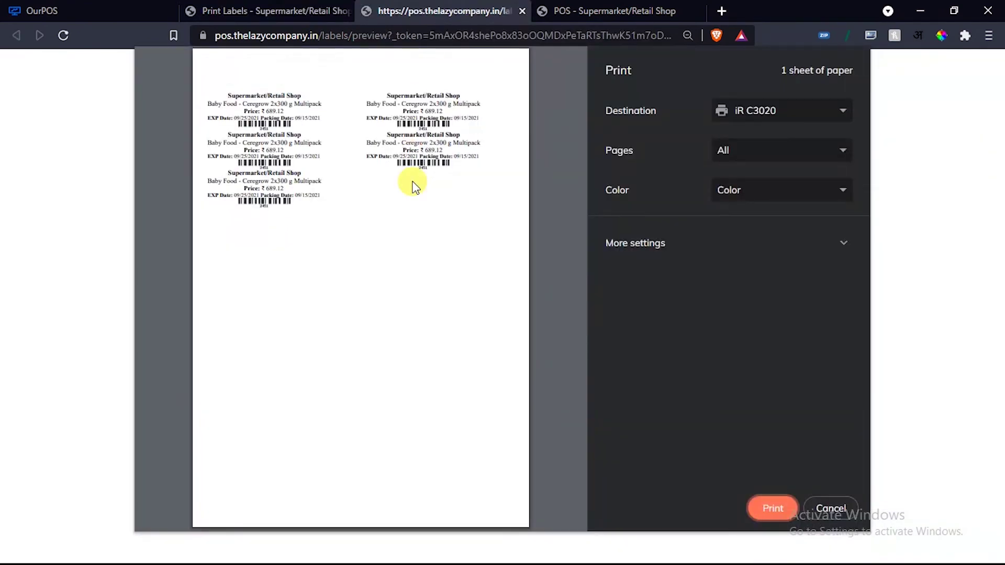
{"action": "key", "text": "Escape"}
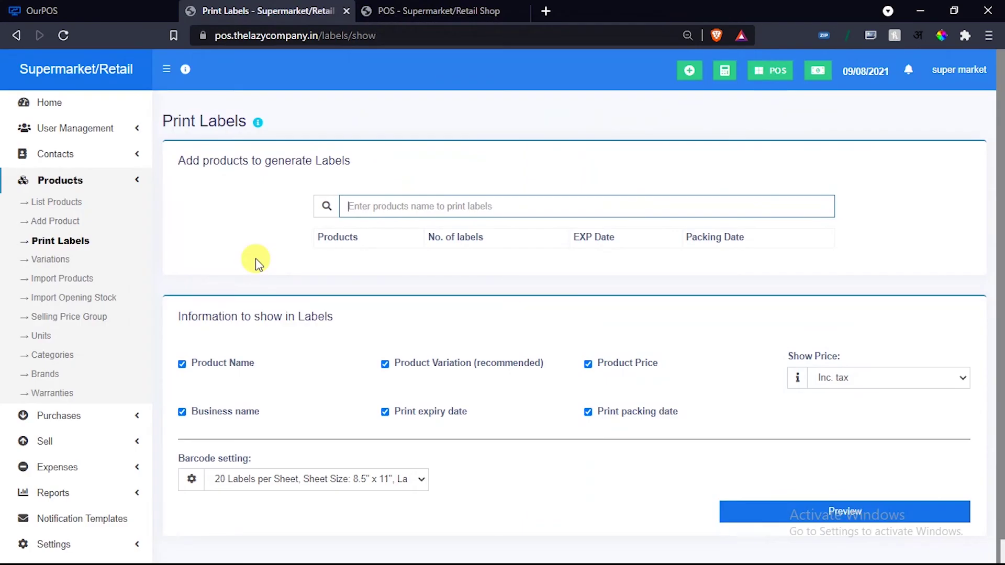
Start a new product named AMUL, keeping Code 128 as barcode type.
{"action": "left_click", "coordinate": [51, 224]}
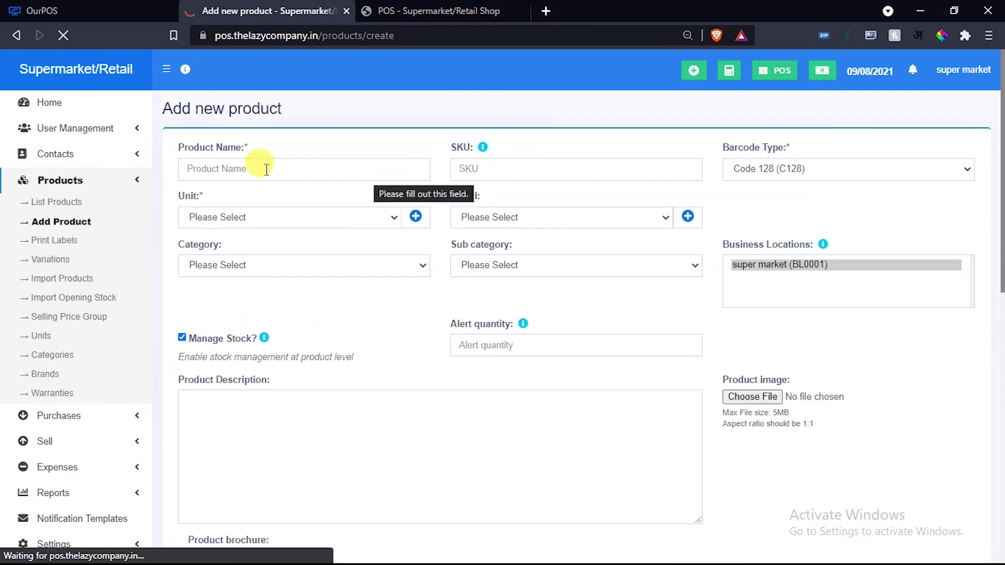
{"action": "left_click", "coordinate": [265, 171]}
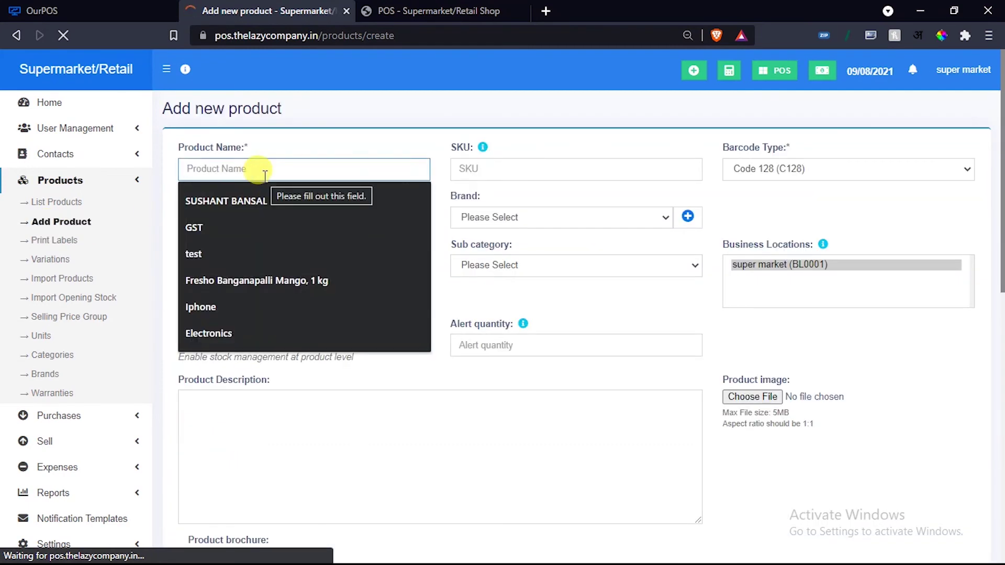
{"action": "type", "text": "AMUL"}
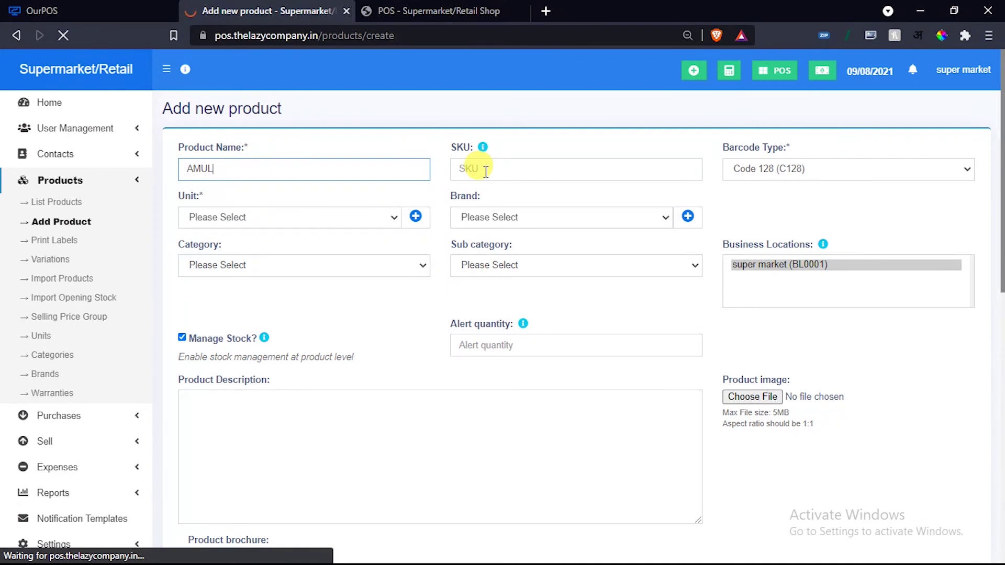
{"action": "left_click", "coordinate": [484, 170]}
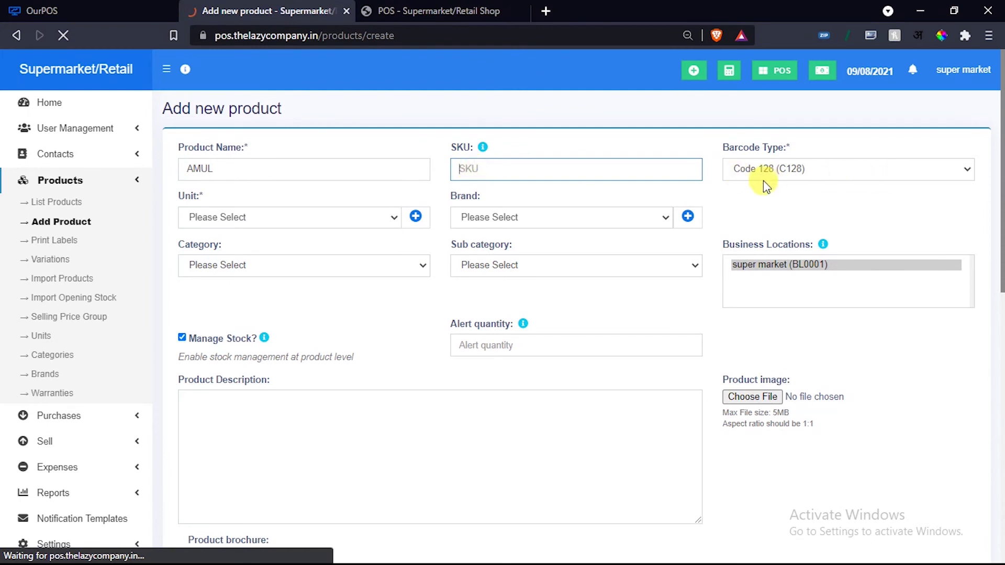
{"action": "left_click", "coordinate": [780, 171]}
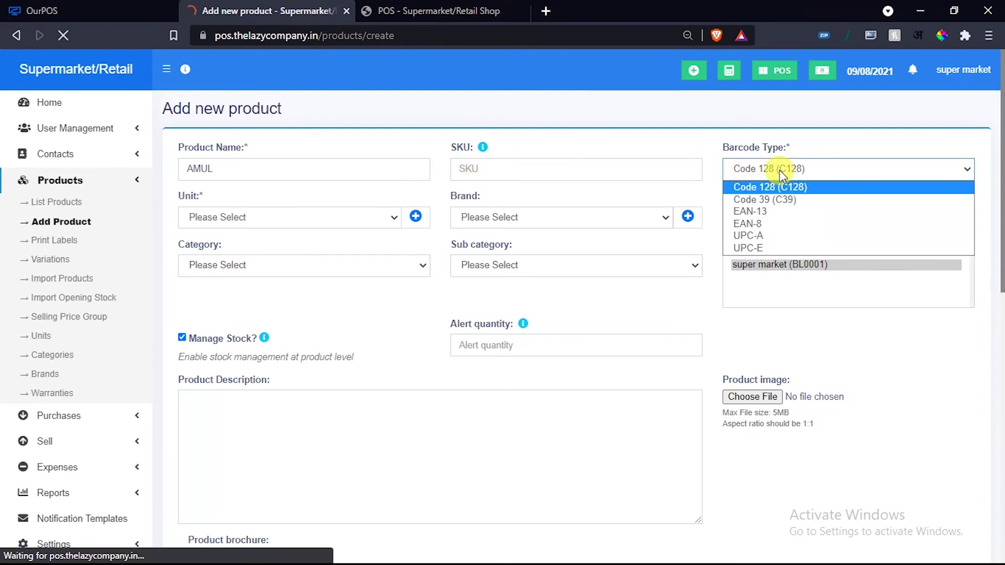
{"action": "left_click", "coordinate": [769, 167]}
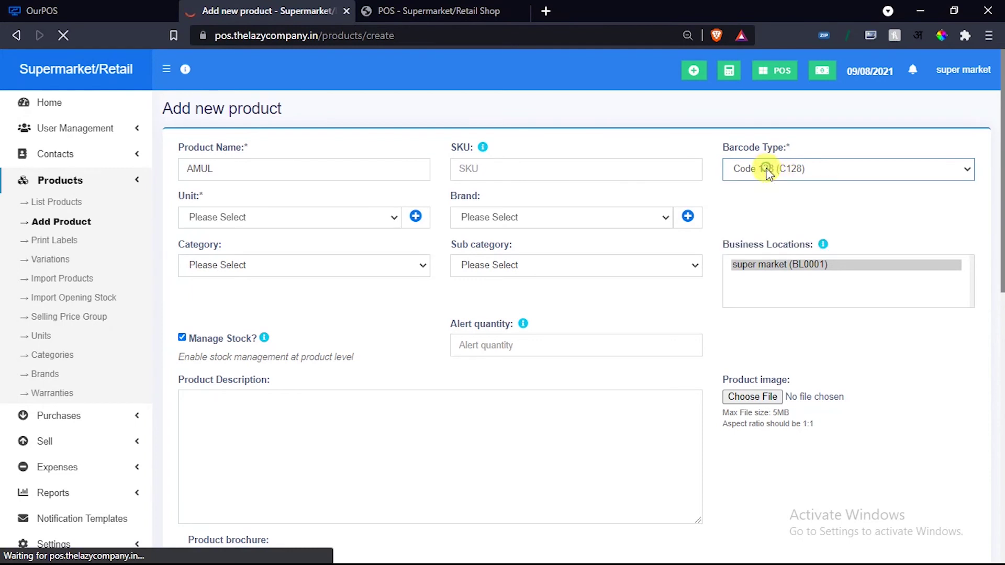
Set unit Pieces and brand Amul, then bring up the Add Unit dialog.
{"action": "left_click", "coordinate": [291, 218]}
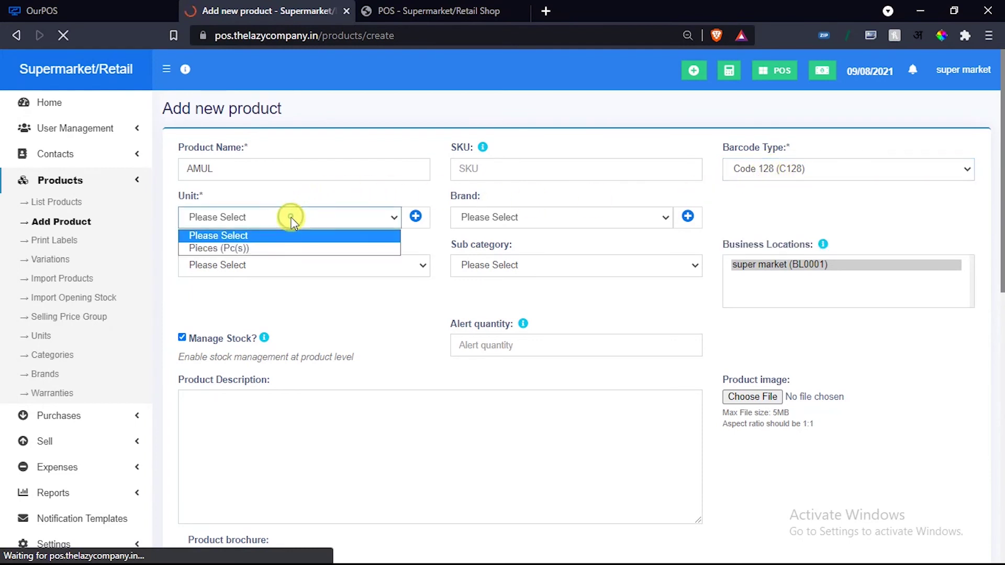
{"action": "left_click", "coordinate": [262, 248]}
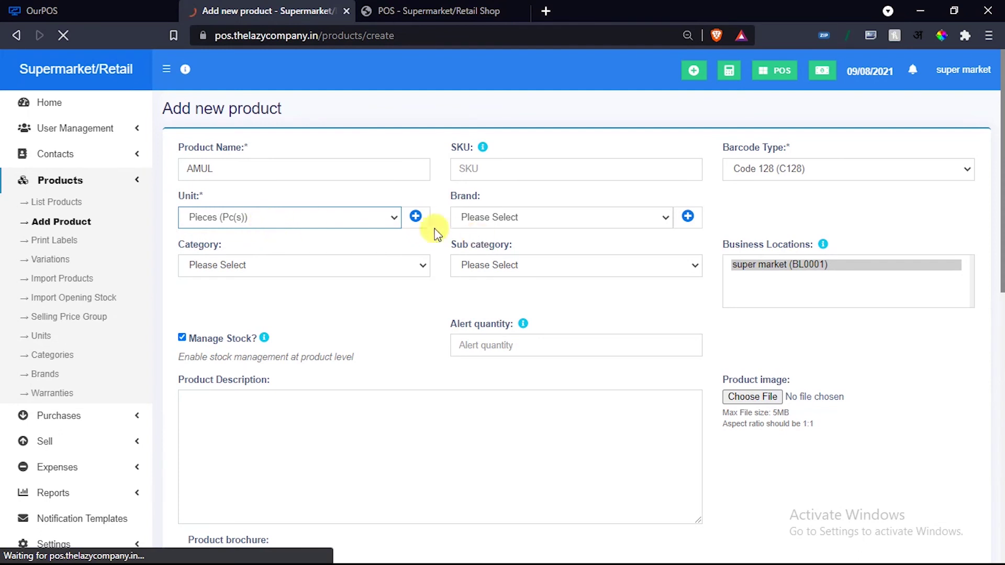
{"action": "left_click", "coordinate": [416, 218]}
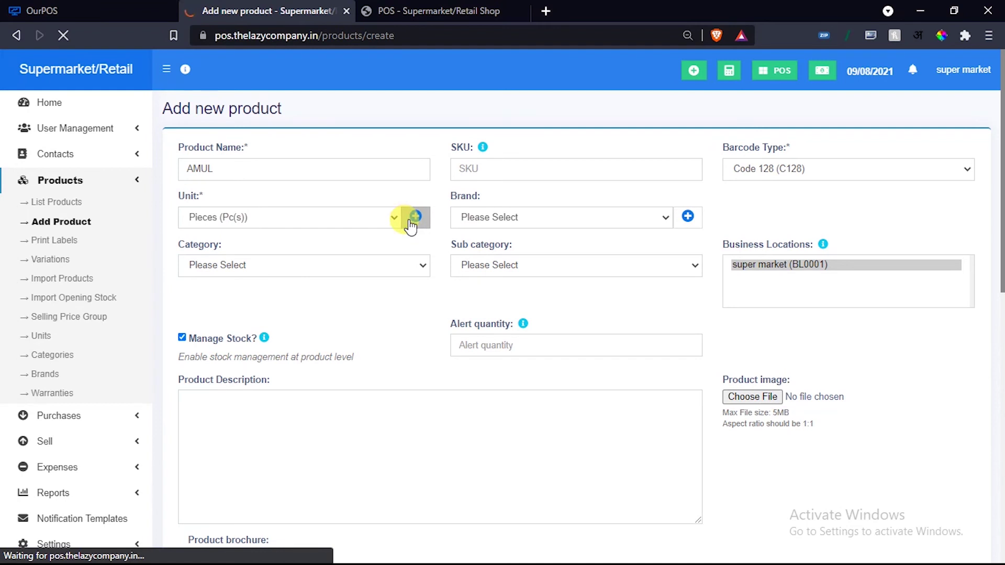
{"action": "left_click", "coordinate": [599, 221]}
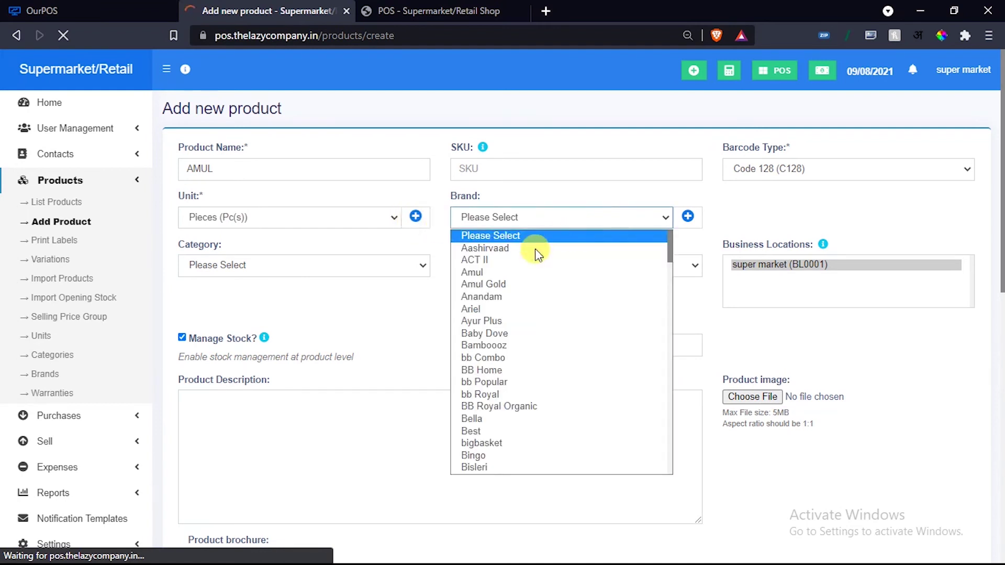
{"action": "left_click", "coordinate": [479, 271]}
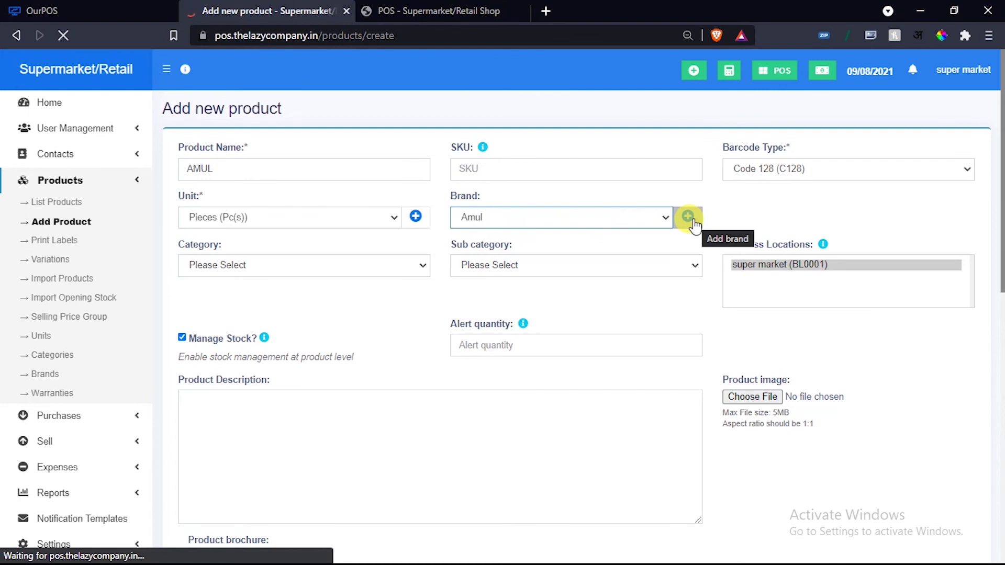
{"action": "left_click", "coordinate": [416, 217]}
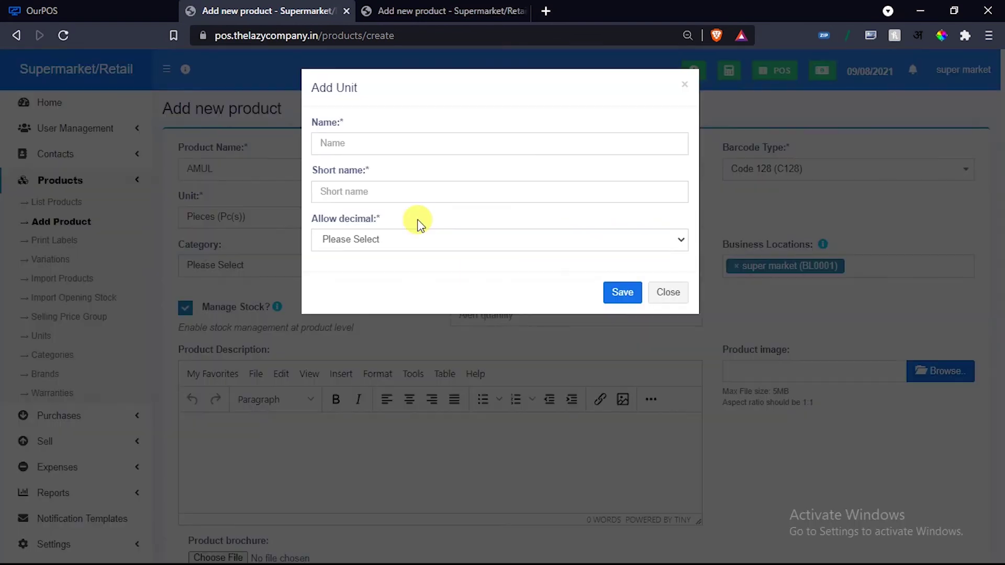
Cancel both the new unit and new brand forms, keeping AMUL's unit as Pieces.
{"action": "left_click", "coordinate": [364, 143]}
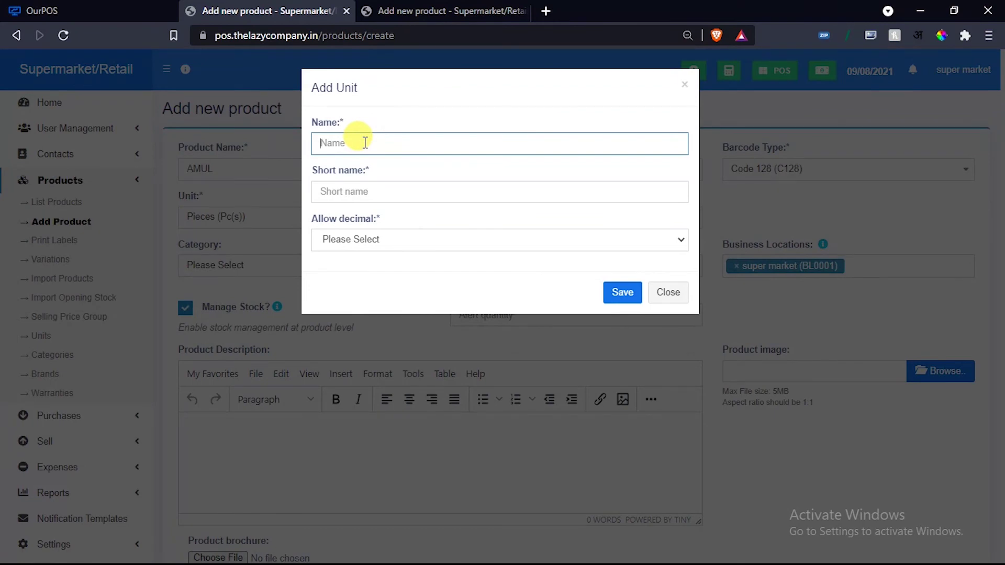
{"action": "left_click", "coordinate": [668, 294]}
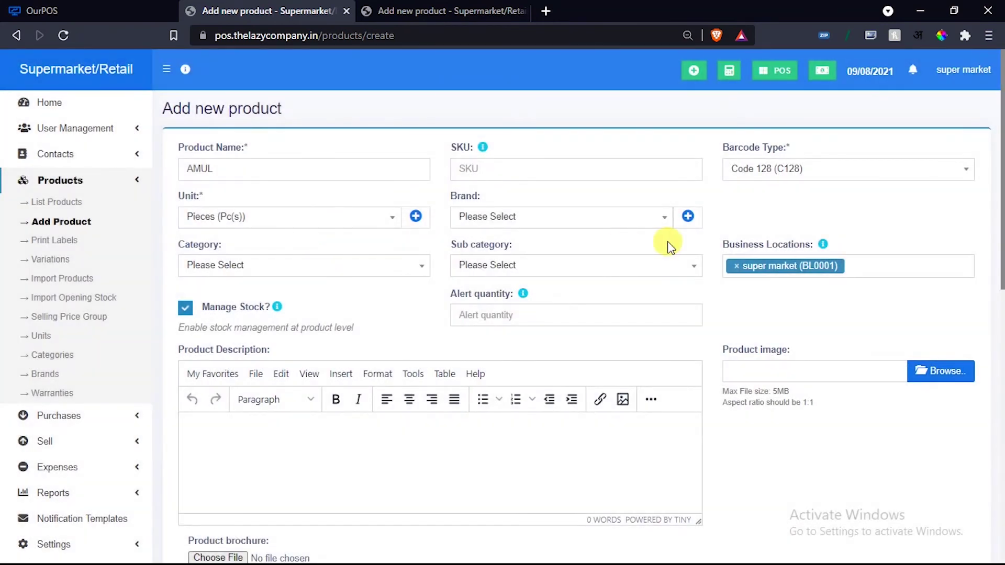
{"action": "left_click", "coordinate": [688, 216]}
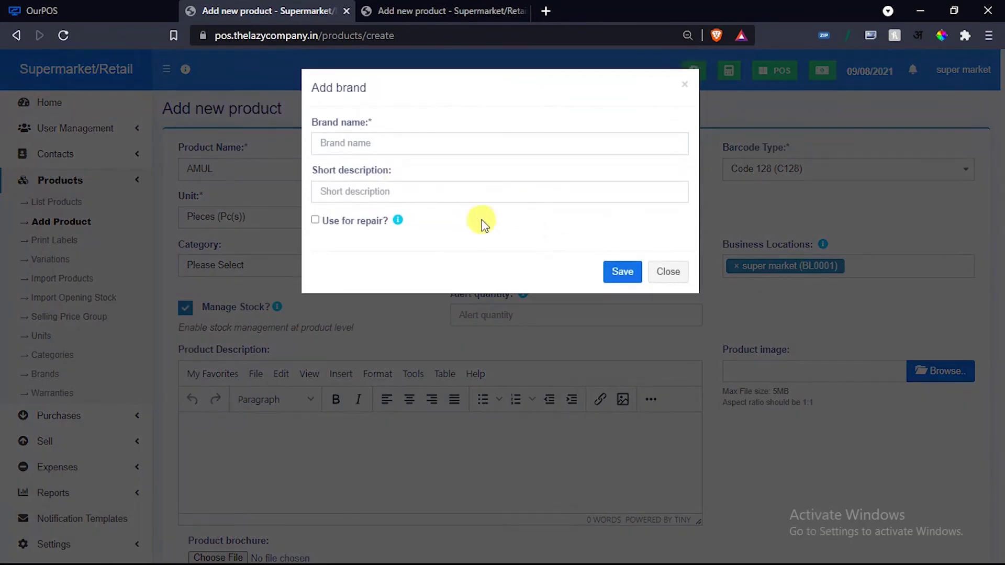
{"action": "left_click", "coordinate": [677, 272]}
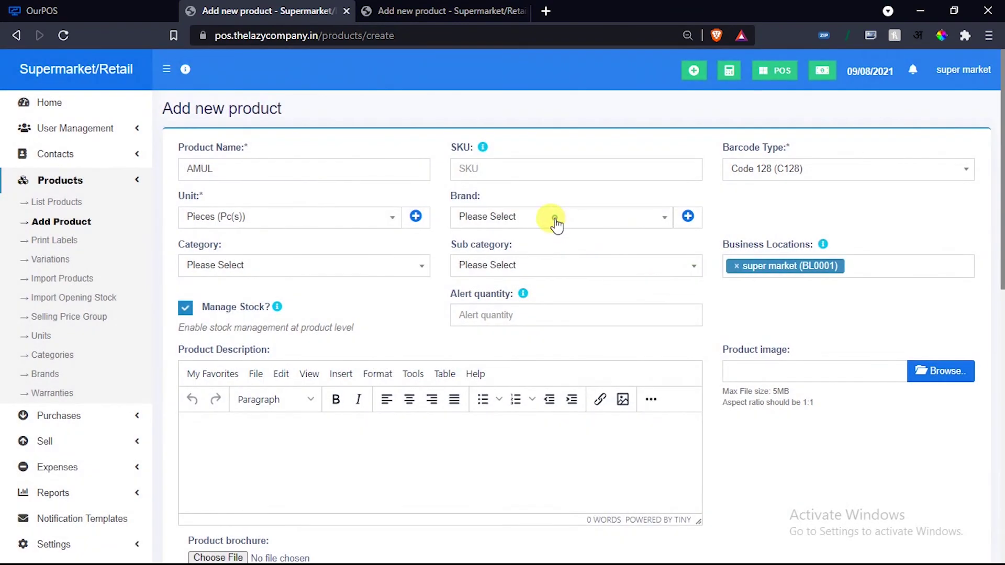
Set brand Aashirvaad, category Beauty & Hygiene, and sub category None.
{"action": "left_click", "coordinate": [555, 219]}
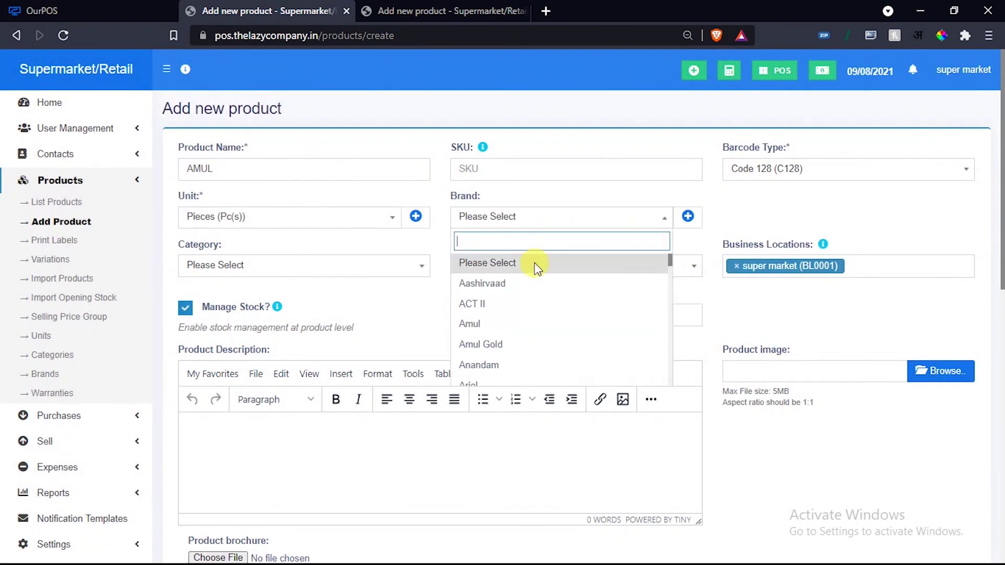
{"action": "left_click", "coordinate": [482, 287]}
{"action": "left_click", "coordinate": [233, 267]}
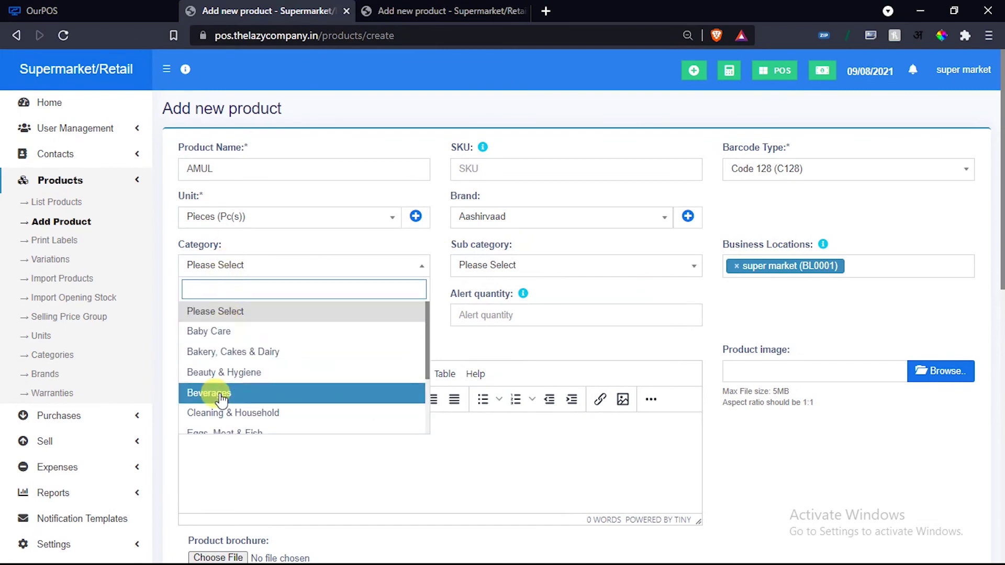
{"action": "left_click", "coordinate": [222, 371]}
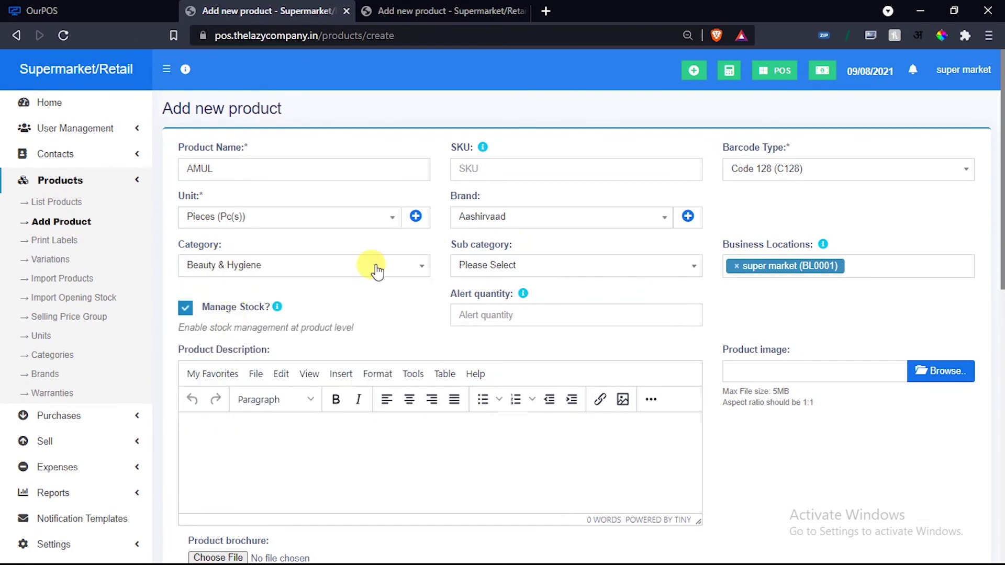
{"action": "left_click", "coordinate": [578, 266]}
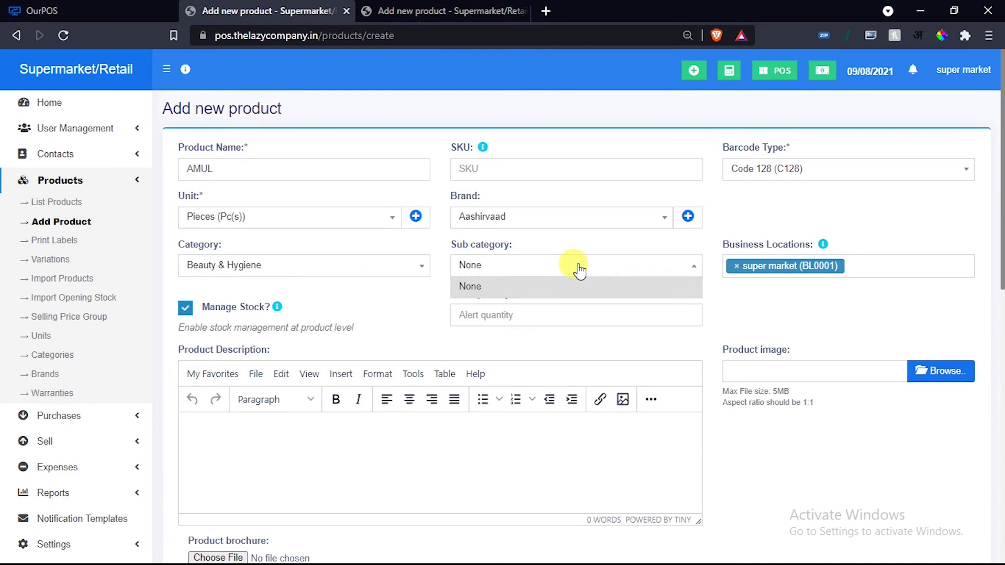
{"action": "left_click", "coordinate": [578, 267]}
Set the low-stock alert quantity to 20.
{"action": "scroll", "coordinate": [843, 312], "scroll_direction": "down", "scroll_amount": 3}
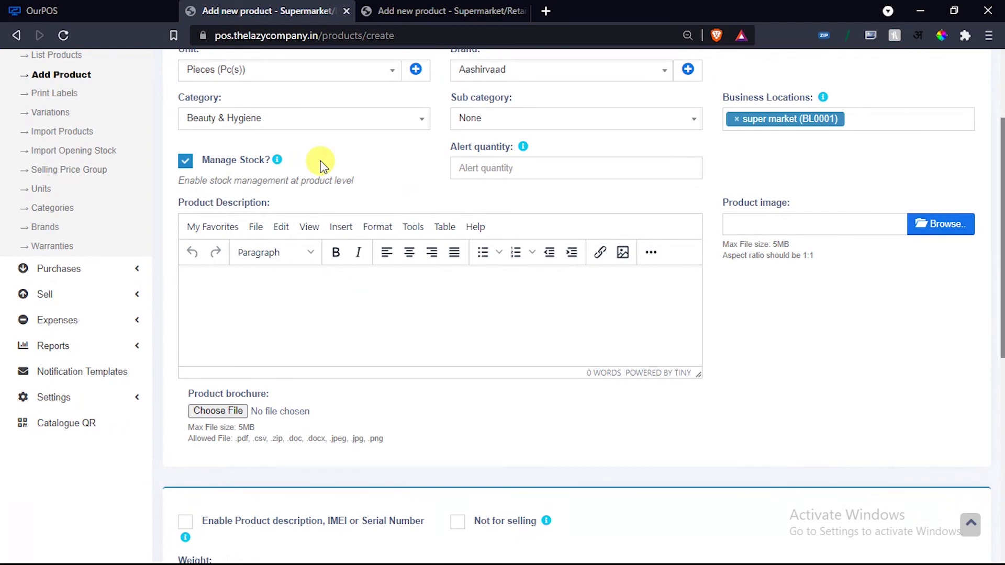
{"action": "left_click", "coordinate": [480, 166]}
{"action": "type", "text": "20"}
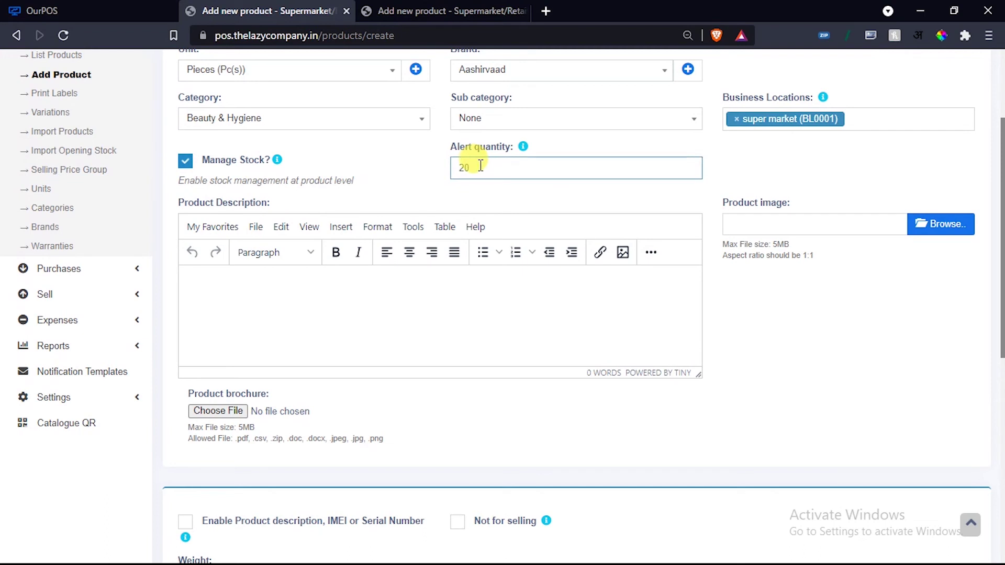
{"action": "left_click", "coordinate": [404, 184]}
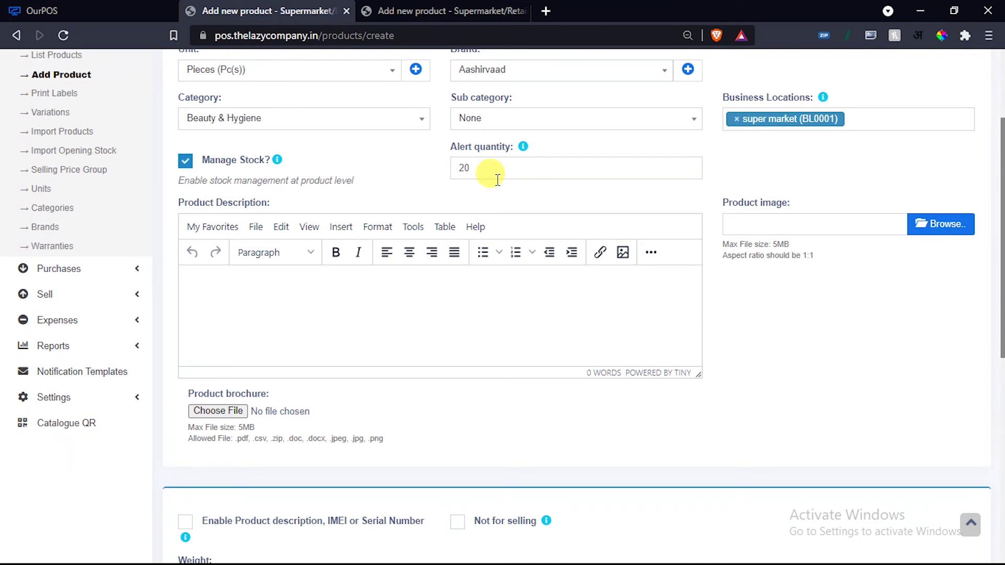
{"action": "left_click", "coordinate": [752, 225]}
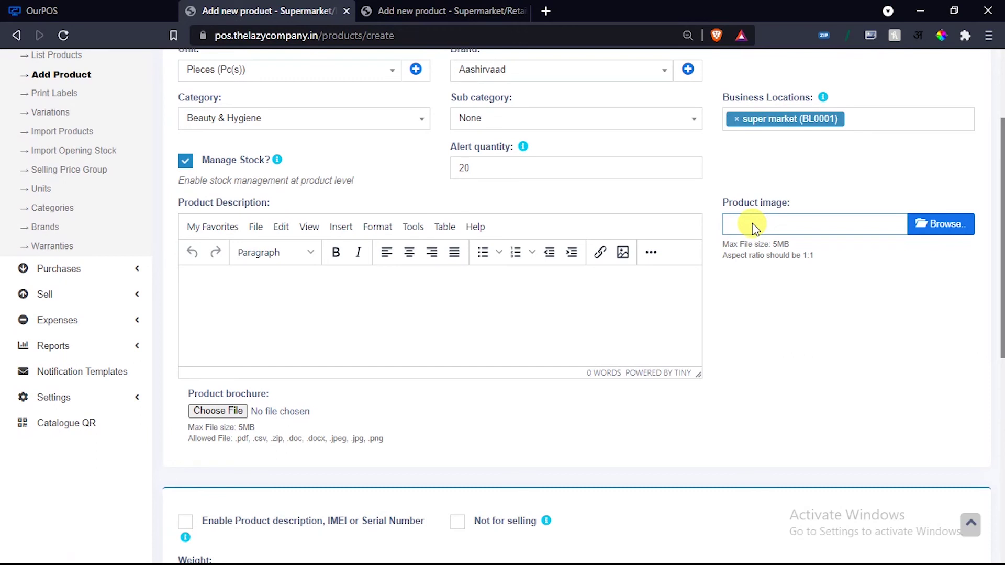
Set the product's Applicable Tax to GST.
{"action": "left_click", "coordinate": [284, 305]}
{"action": "scroll", "coordinate": [285, 305], "scroll_direction": "down", "scroll_amount": 4}
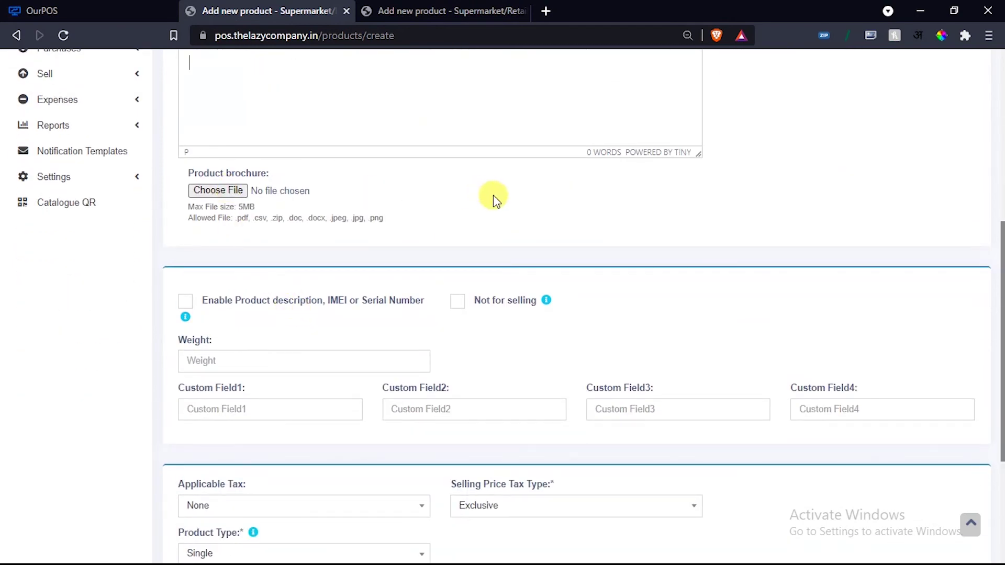
{"action": "scroll", "coordinate": [518, 337], "scroll_direction": "down", "scroll_amount": 3}
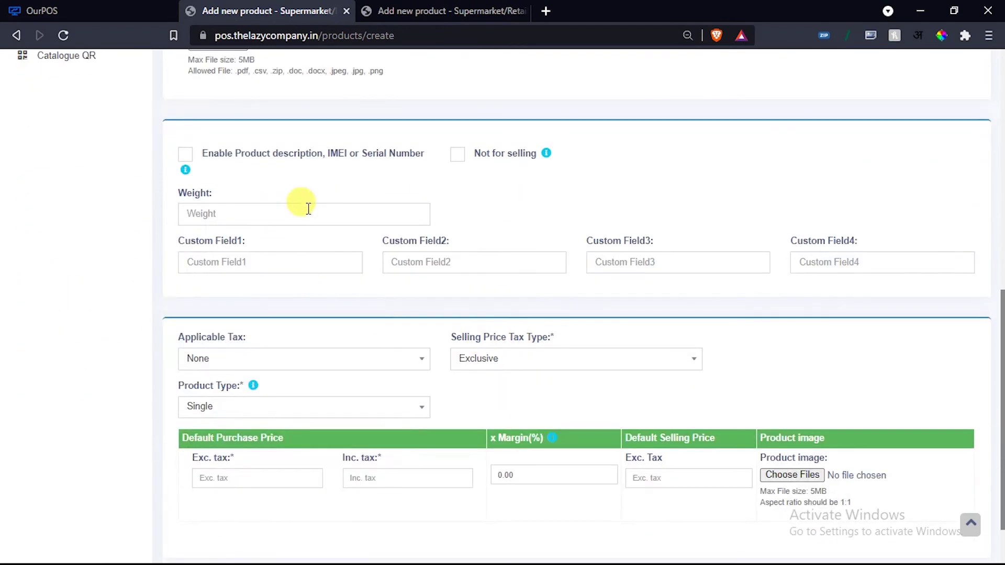
{"action": "scroll", "coordinate": [234, 313], "scroll_direction": "down", "scroll_amount": 1}
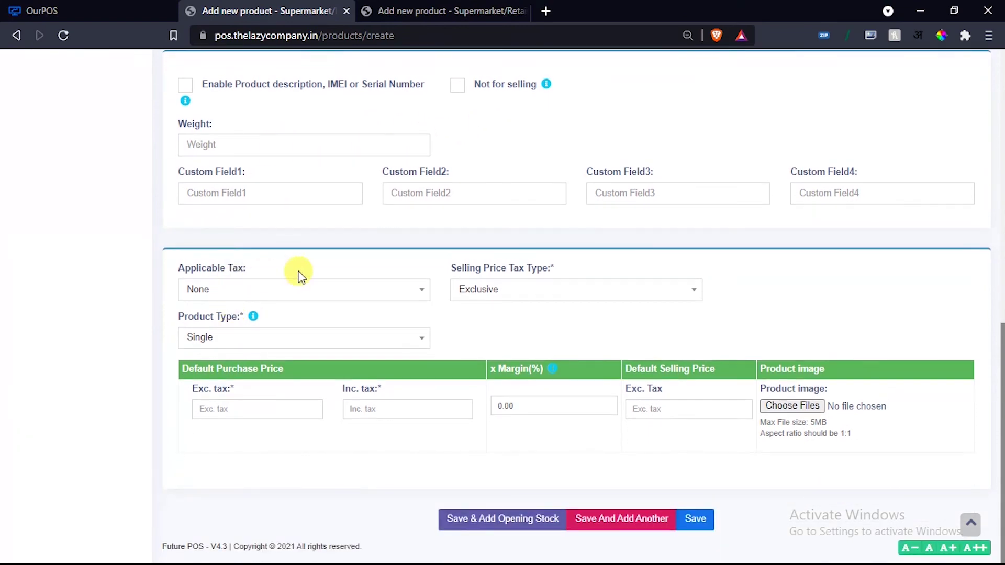
{"action": "left_click", "coordinate": [336, 299]}
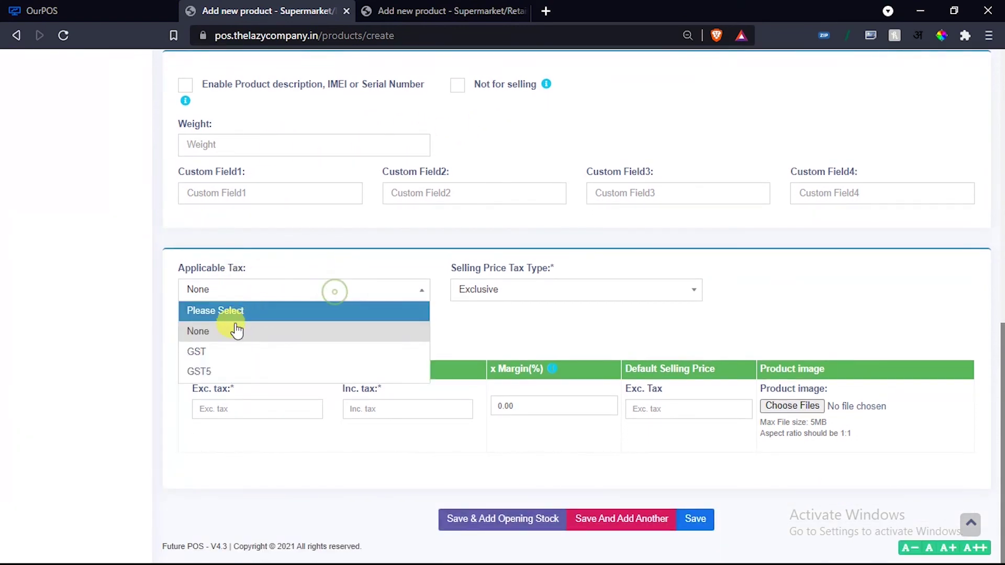
{"action": "left_click", "coordinate": [206, 358]}
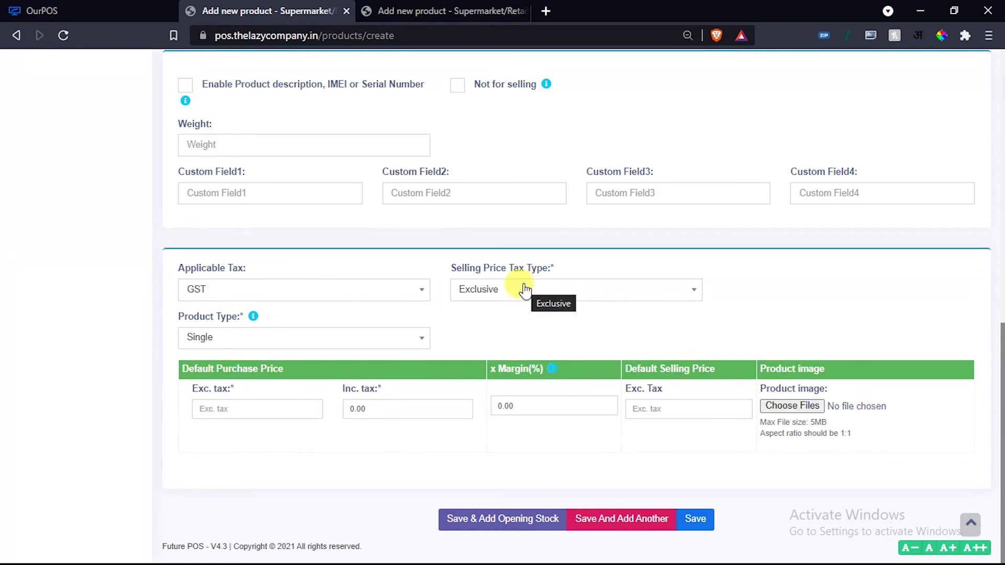
Enter a 100 purchase price excluding tax, with selling price tax type Exclusive.
{"action": "left_click", "coordinate": [524, 289]}
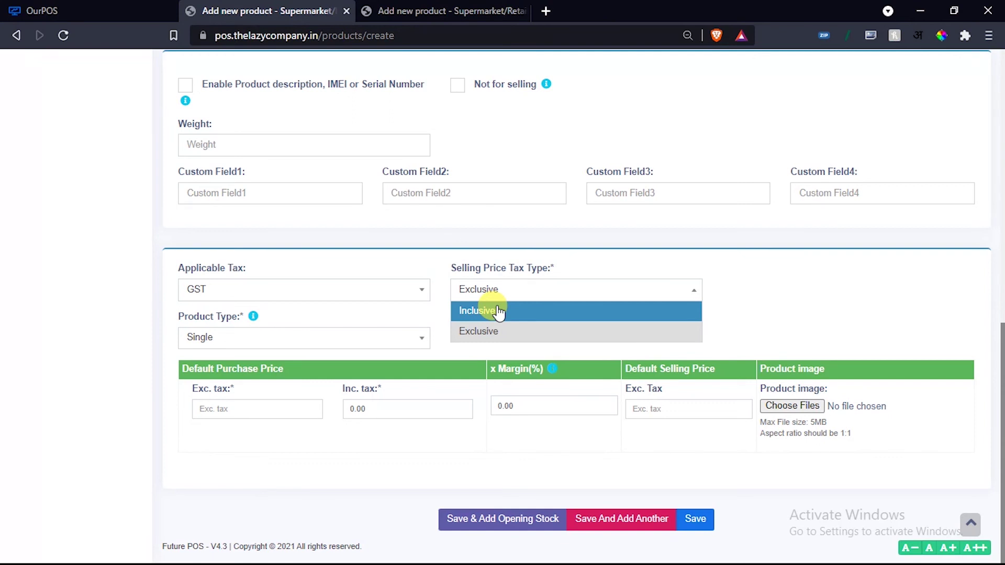
{"action": "left_click", "coordinate": [498, 312]}
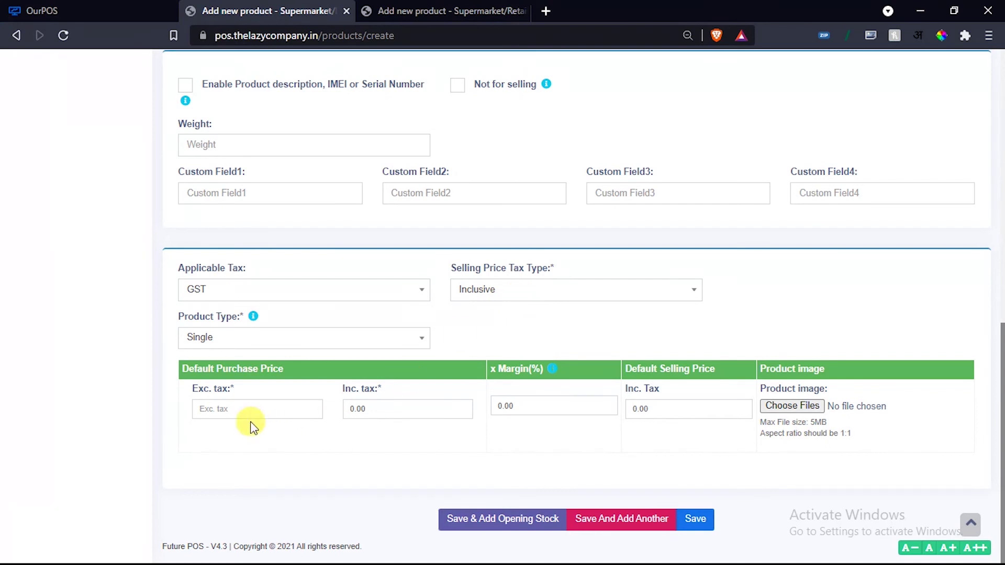
{"action": "left_click", "coordinate": [238, 403]}
{"action": "type", "text": "100"}
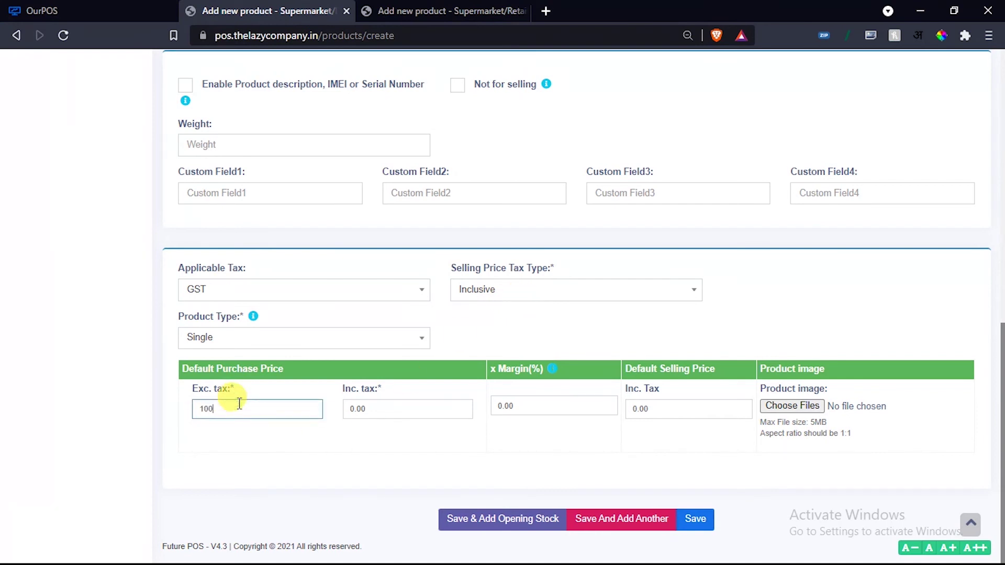
{"action": "left_click", "coordinate": [288, 452]}
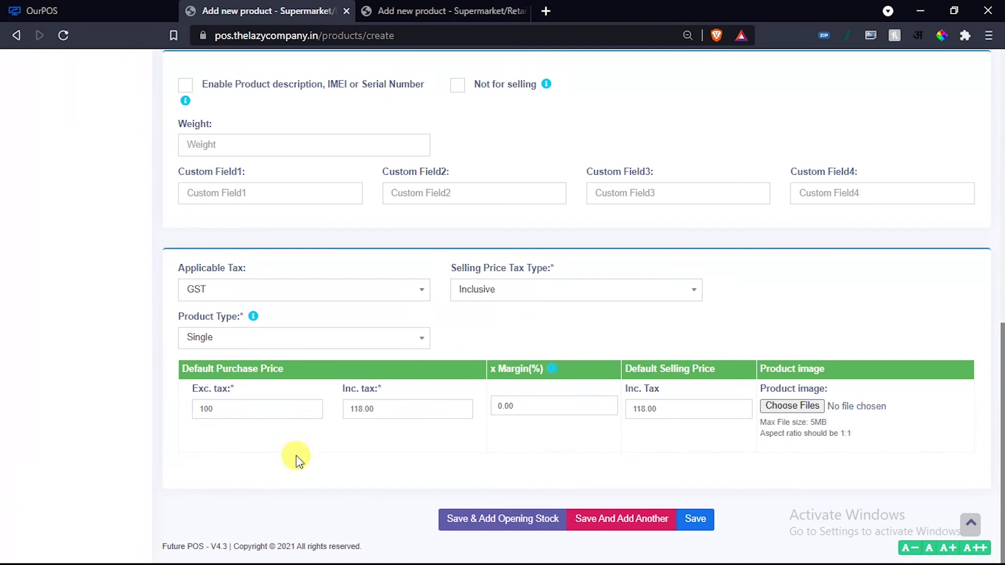
{"action": "left_click", "coordinate": [307, 291]}
{"action": "left_click", "coordinate": [413, 451]}
{"action": "left_click", "coordinate": [527, 292]}
{"action": "left_click", "coordinate": [512, 331]}
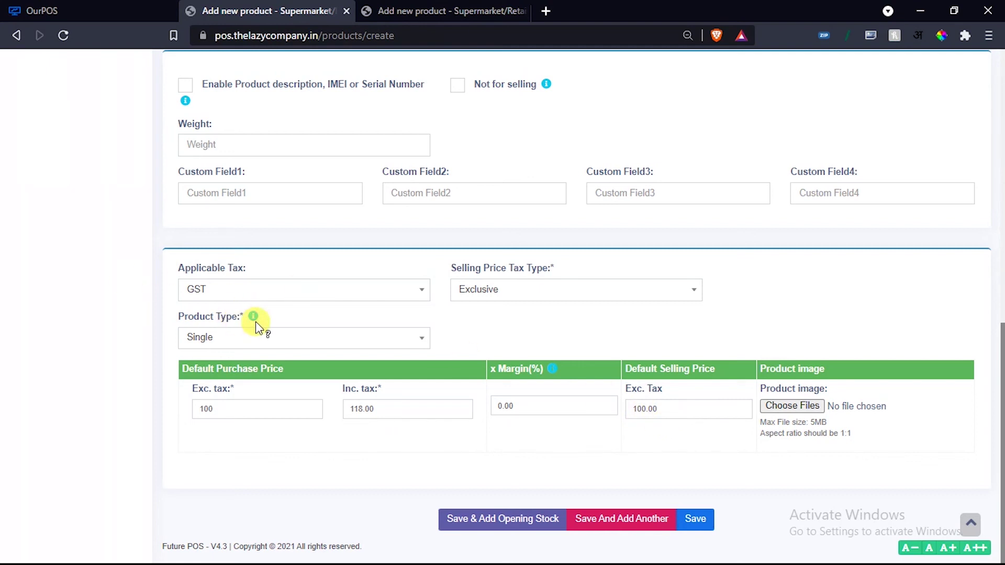
Keep product type Single and save AMUL to continue to opening stock.
{"action": "left_click", "coordinate": [366, 339]}
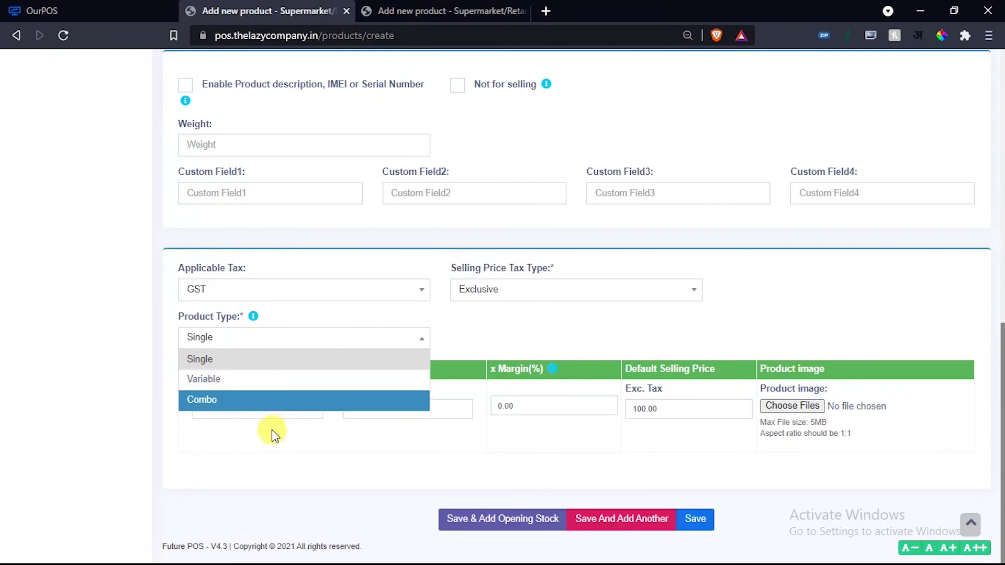
{"action": "left_click", "coordinate": [270, 446]}
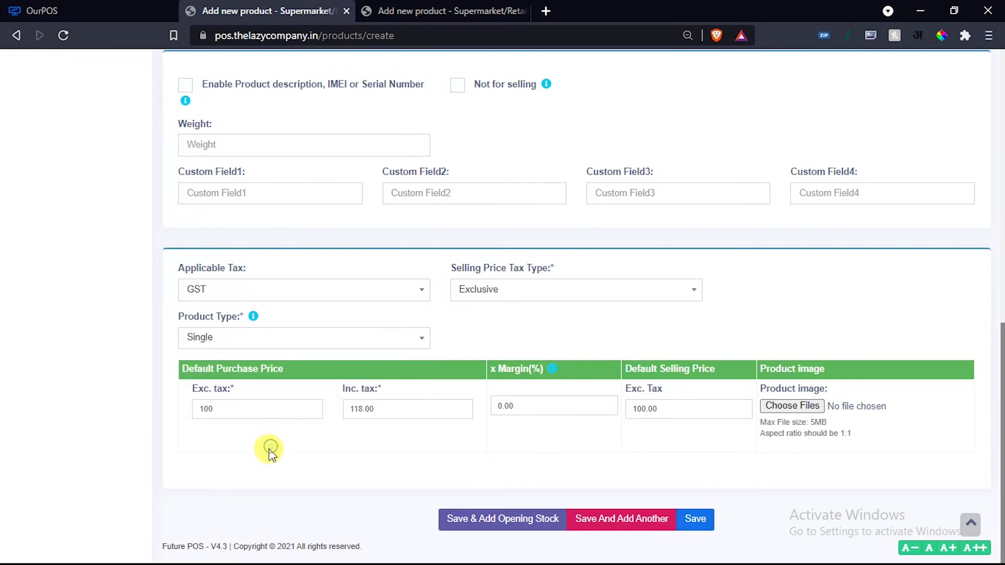
{"action": "left_click", "coordinate": [503, 518]}
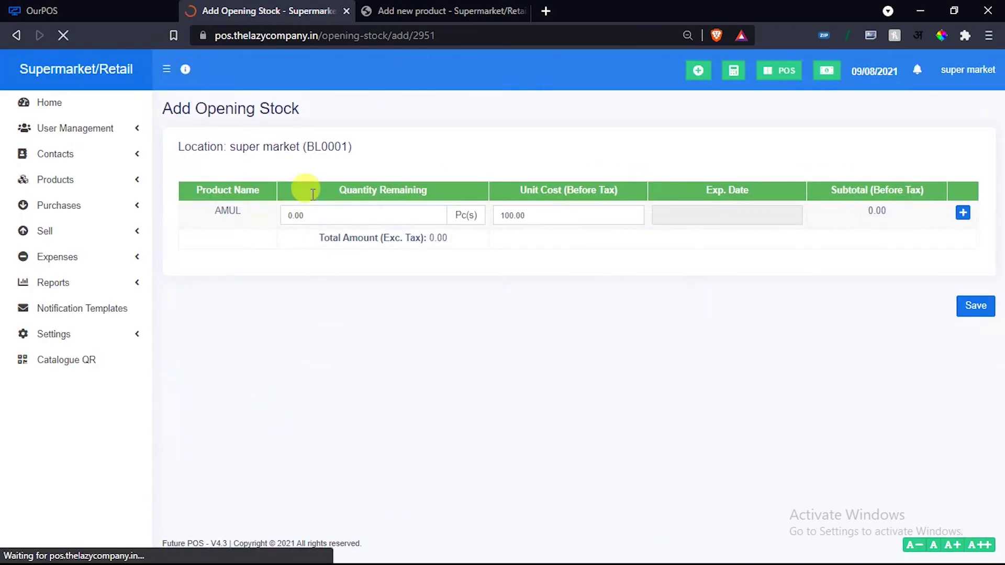
Enter opening quantity 50 at 100.00 (total 5,000.00) and save the opening stock.
{"action": "left_click", "coordinate": [321, 217]}
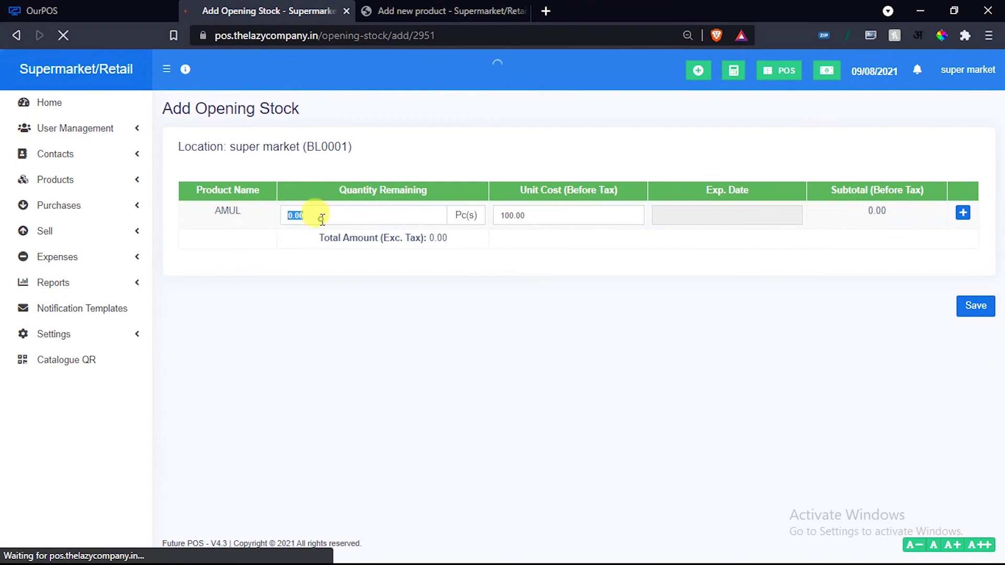
{"action": "type", "text": "50"}
{"action": "left_click", "coordinate": [407, 345]}
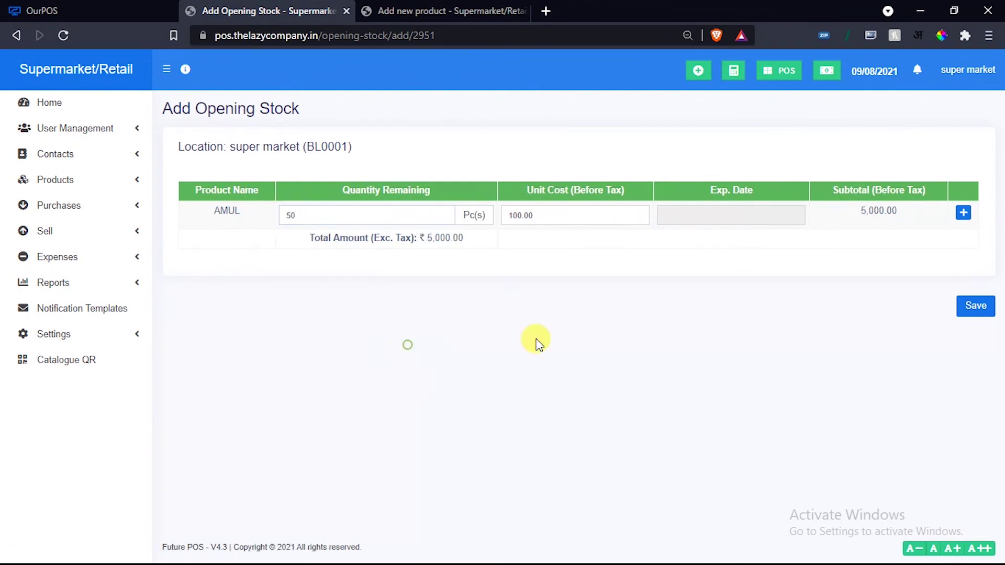
{"action": "left_click", "coordinate": [965, 307]}
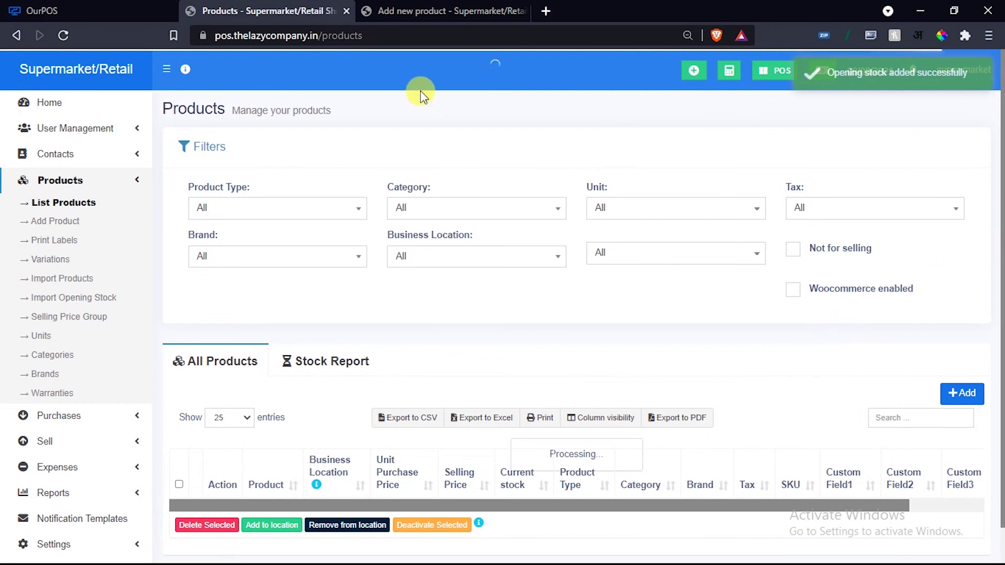
{"action": "left_click", "coordinate": [438, 16]}
{"action": "left_click", "coordinate": [293, 10]}
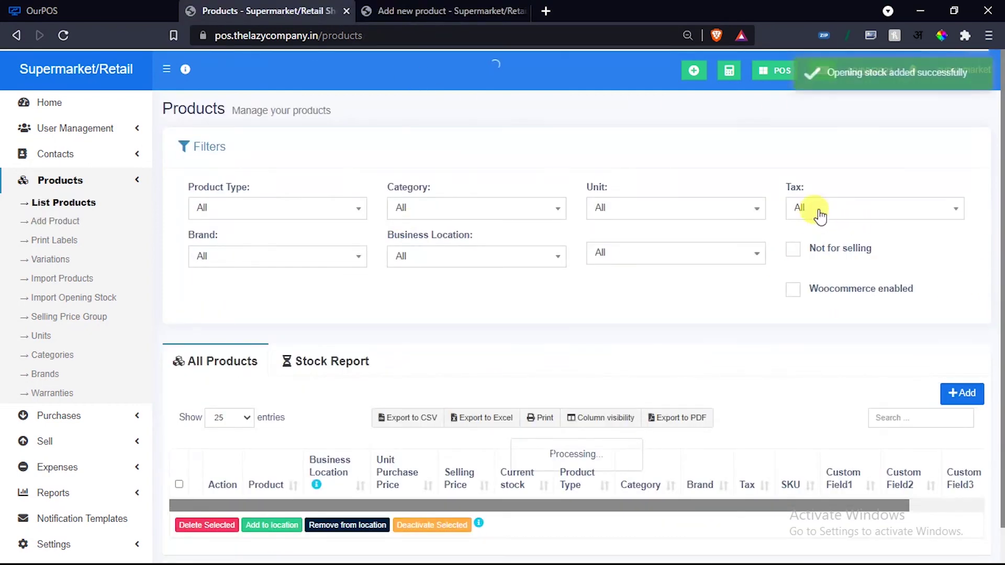
Open the POS screen and pick a customer found by searching 'R'.
{"action": "left_click", "coordinate": [768, 77]}
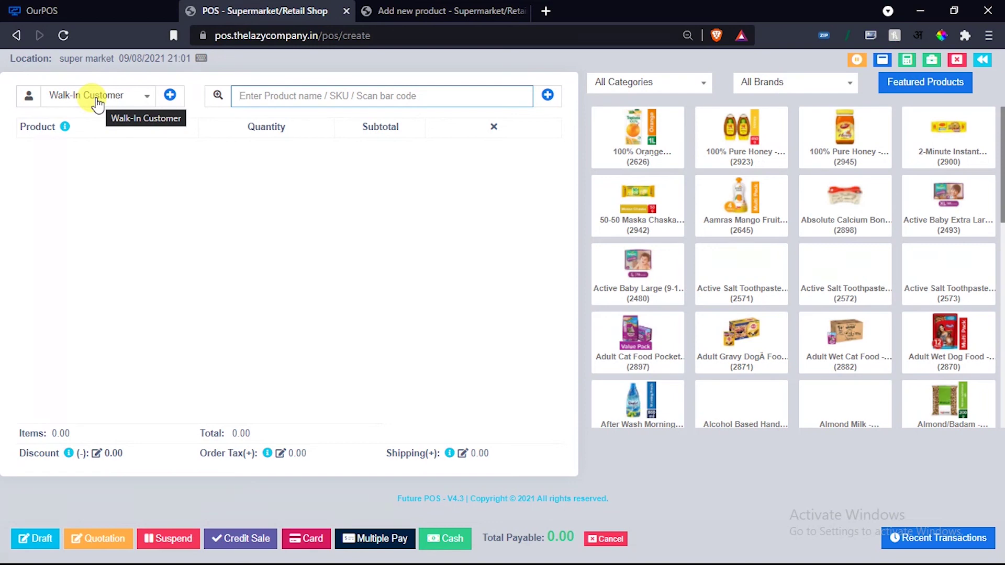
{"action": "left_click", "coordinate": [138, 101]}
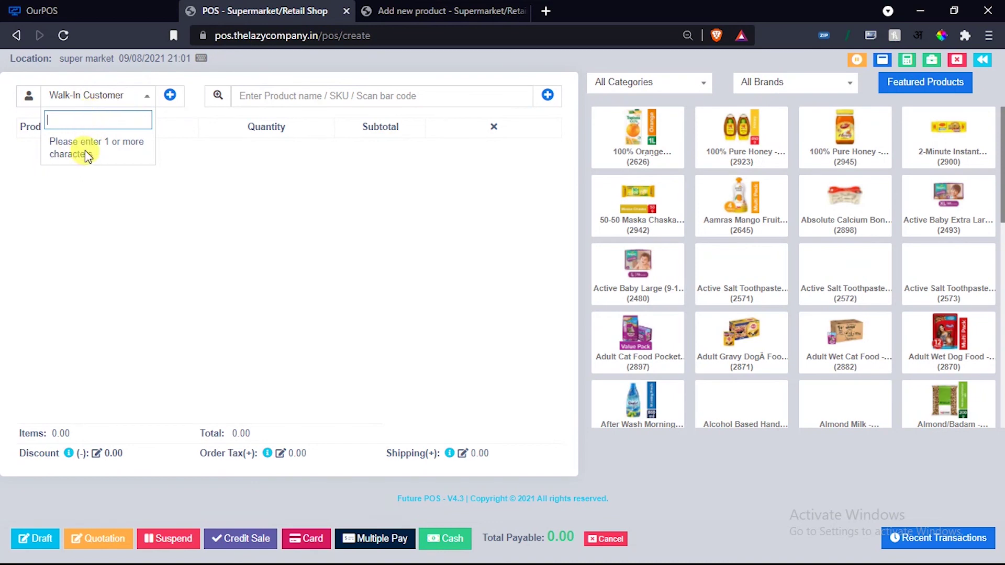
{"action": "type", "text": "R"}
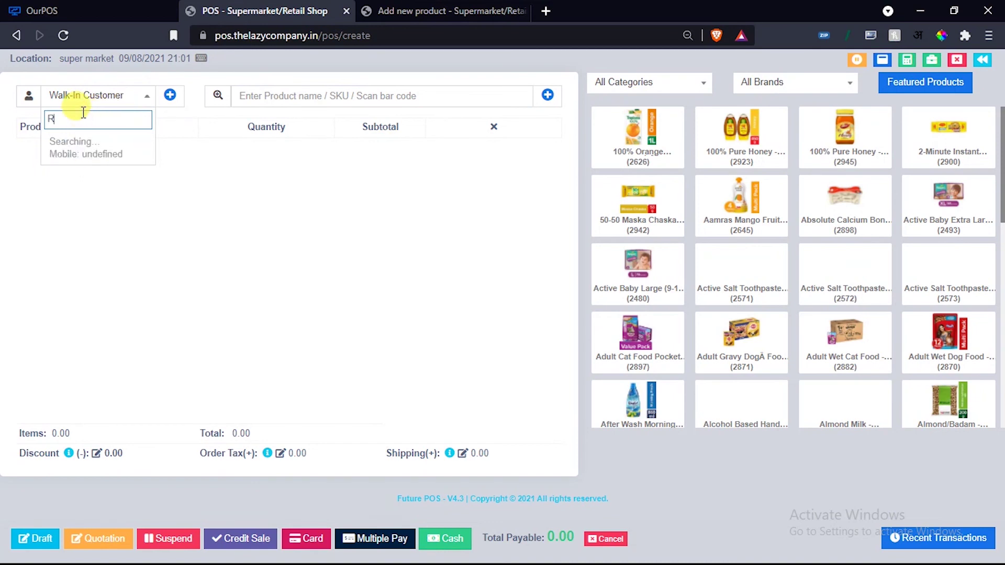
{"action": "left_click", "coordinate": [78, 199]}
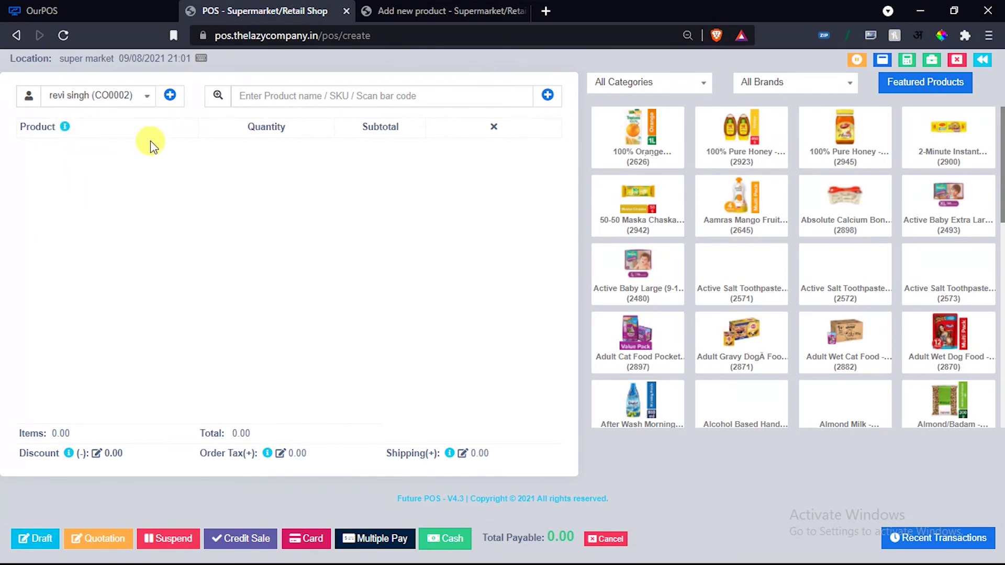
Start an Individual new contact, then close the form without saving.
{"action": "left_click", "coordinate": [170, 95]}
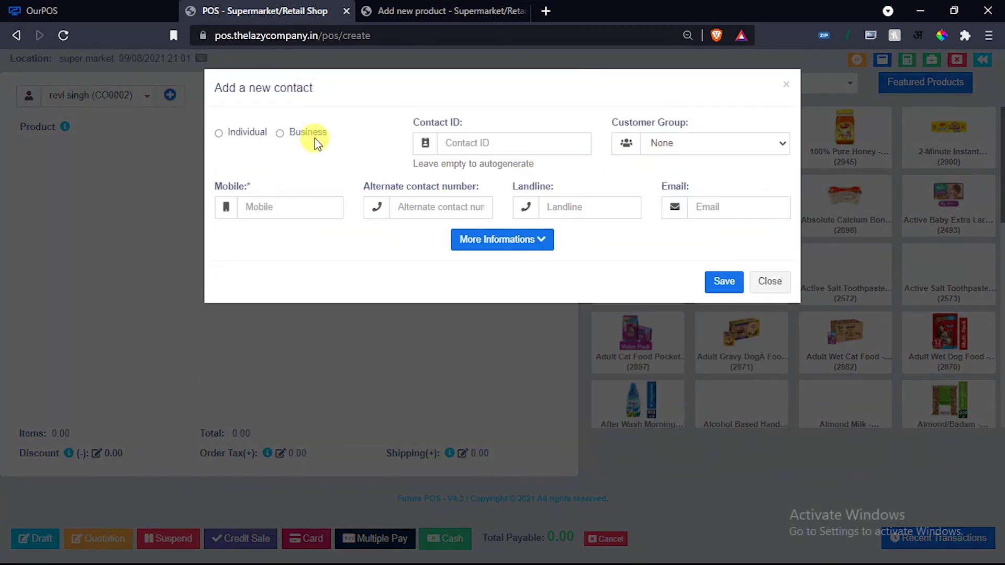
{"action": "left_click", "coordinate": [249, 132]}
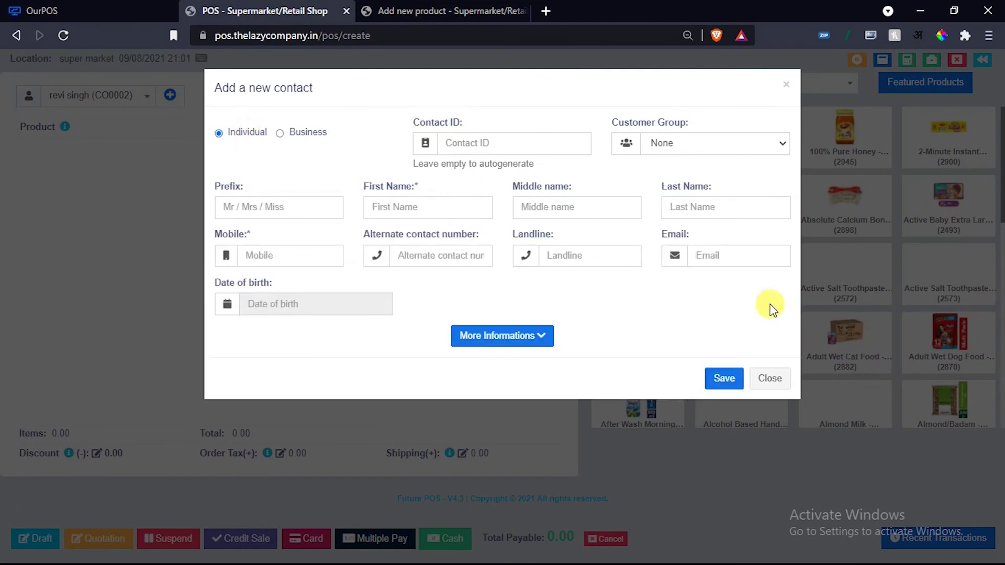
{"action": "left_click", "coordinate": [722, 259]}
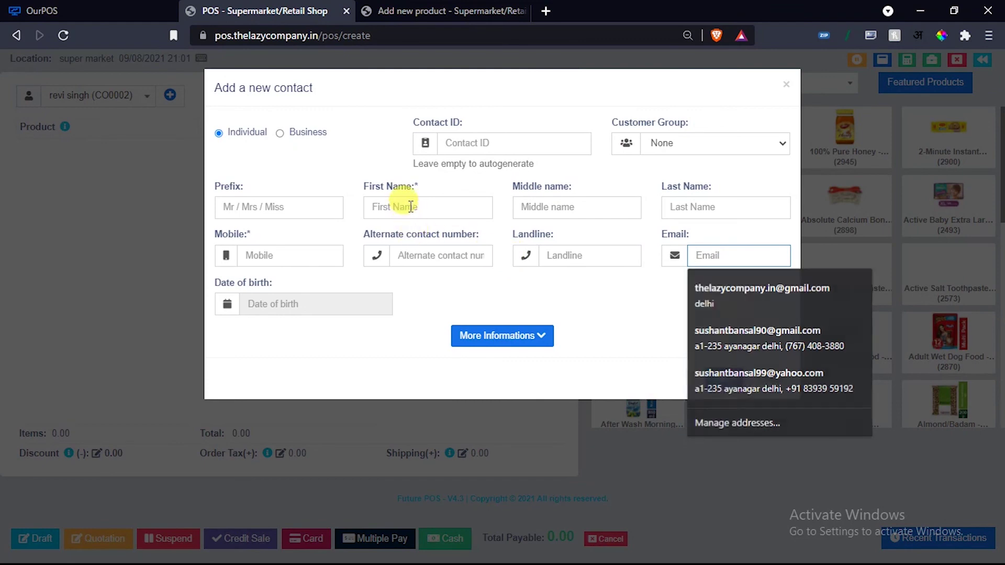
{"action": "left_click", "coordinate": [411, 207]}
{"action": "left_click", "coordinate": [292, 252]}
{"action": "left_click", "coordinate": [416, 212]}
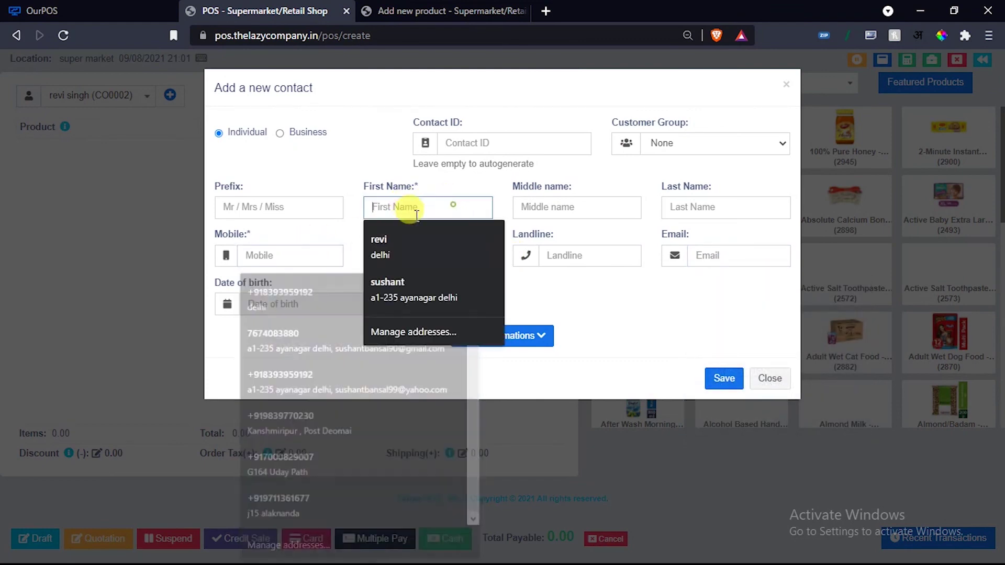
{"action": "left_click", "coordinate": [325, 251]}
{"action": "left_click", "coordinate": [770, 378]}
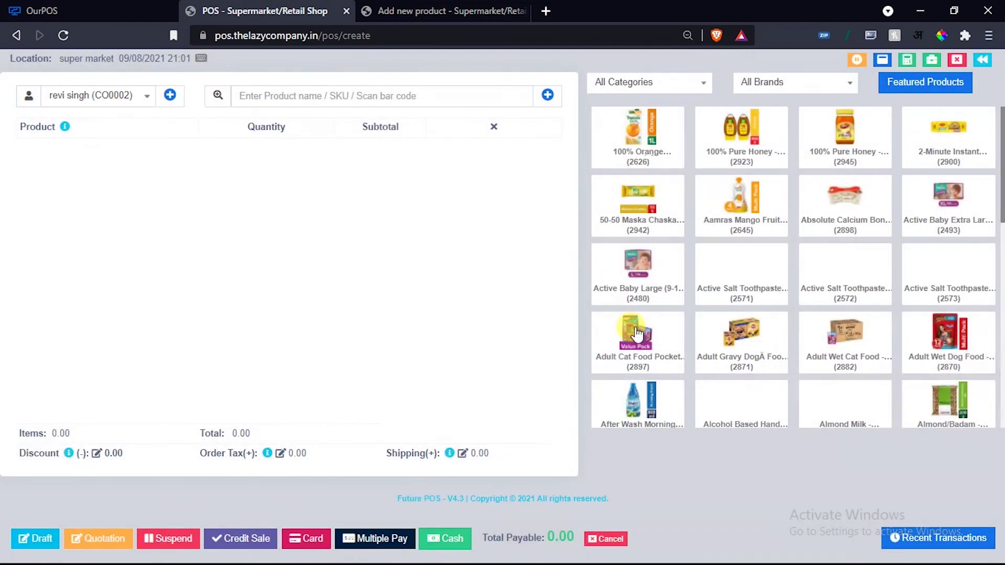
Clear the product search and add 100% Orange Juice and 100% Pure Honey (2923), totalling 280.00.
{"action": "left_click", "coordinate": [326, 103]}
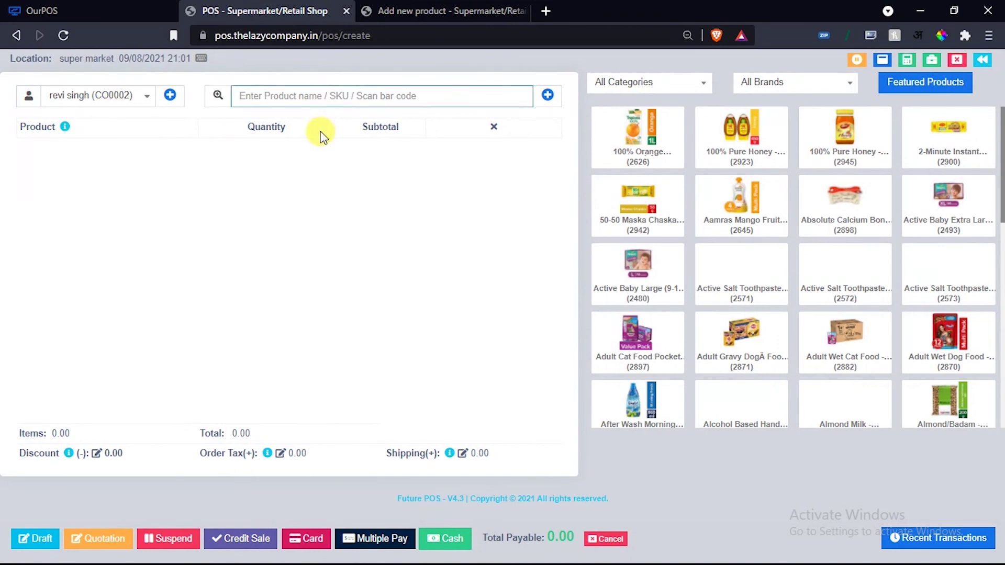
{"action": "type", "text": "d"}
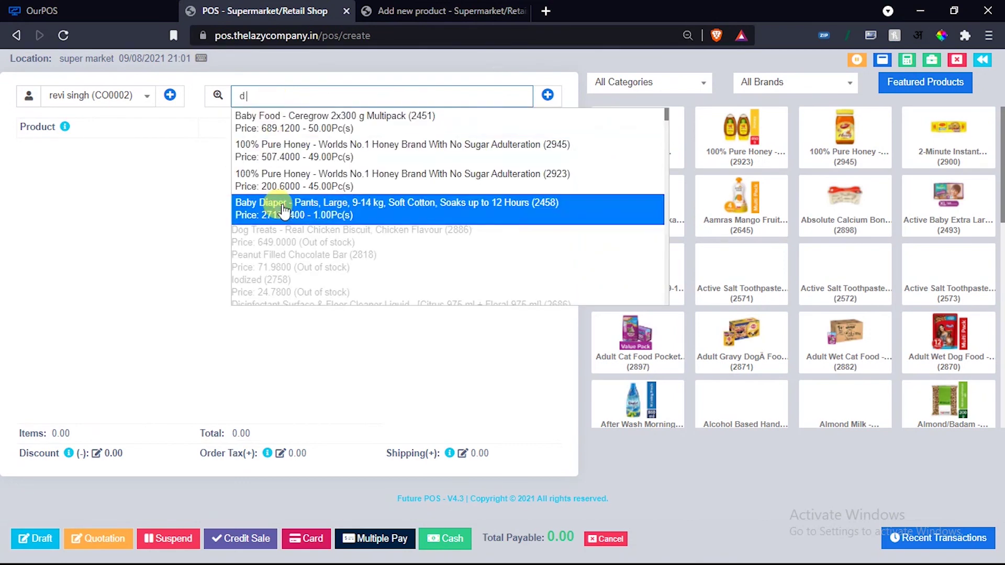
{"action": "double_click", "coordinate": [270, 97]}
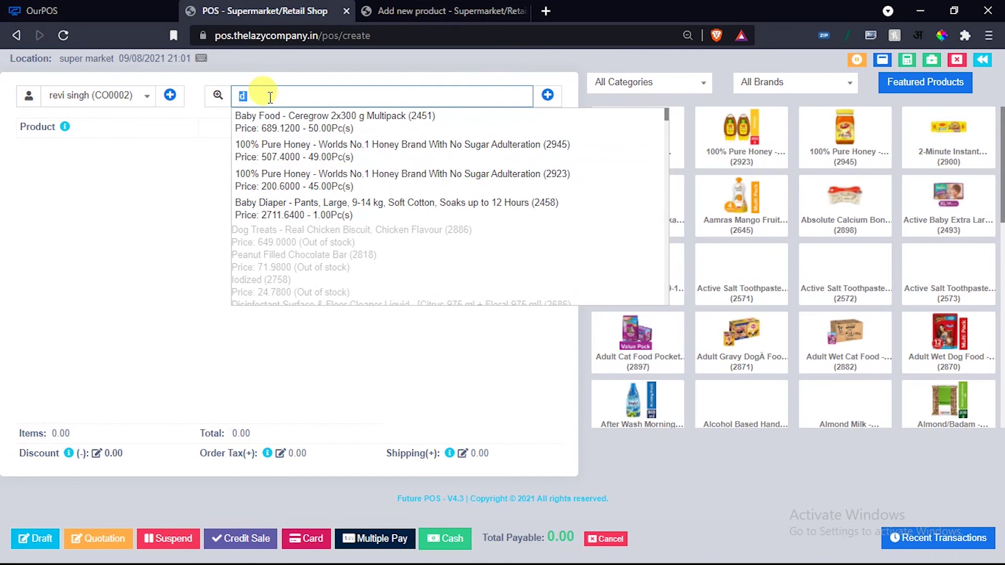
{"action": "key", "text": "BackSpace"}
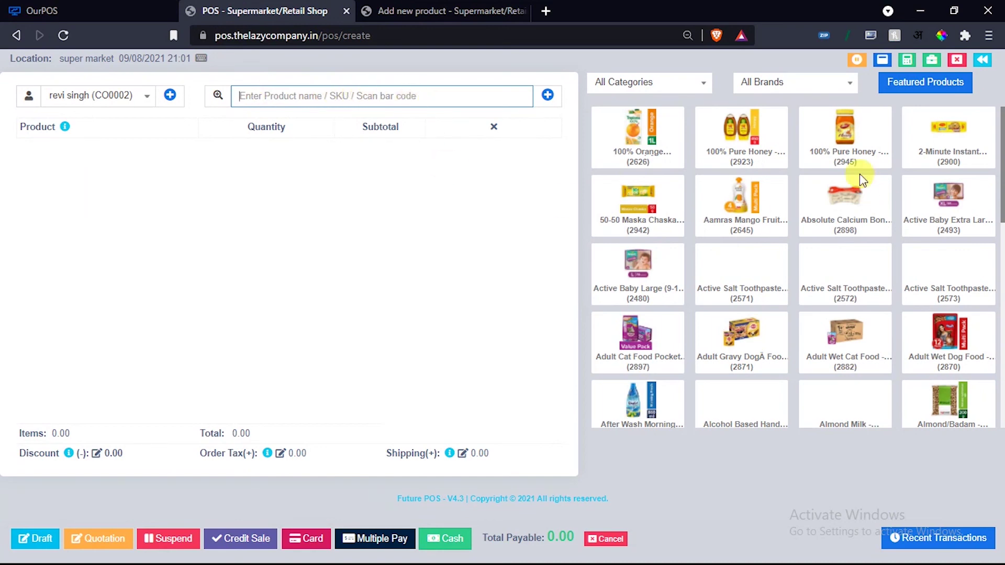
{"action": "left_click", "coordinate": [730, 140]}
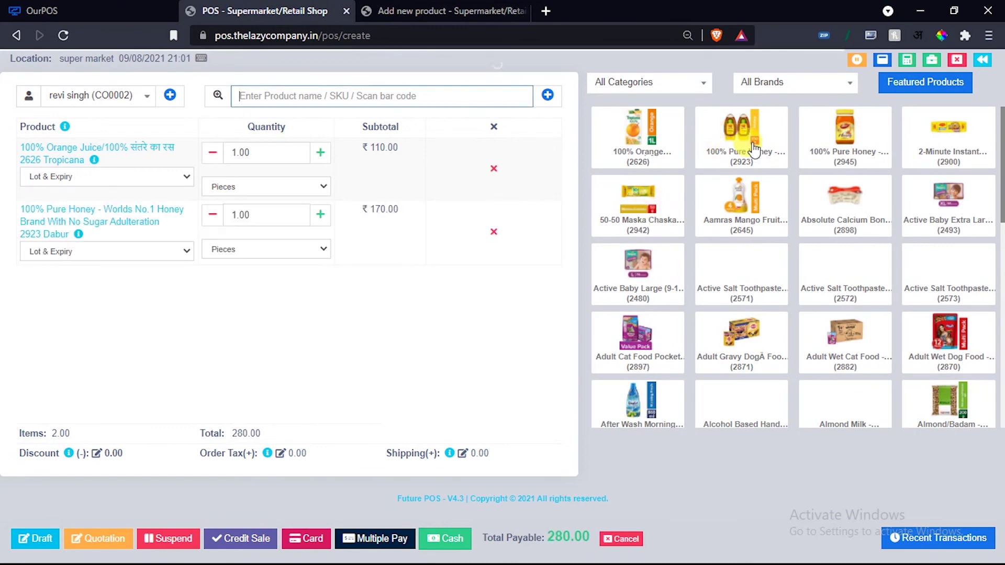
{"action": "left_click_drag", "start_coordinate": [819, 310], "coordinate": [819, 336]}
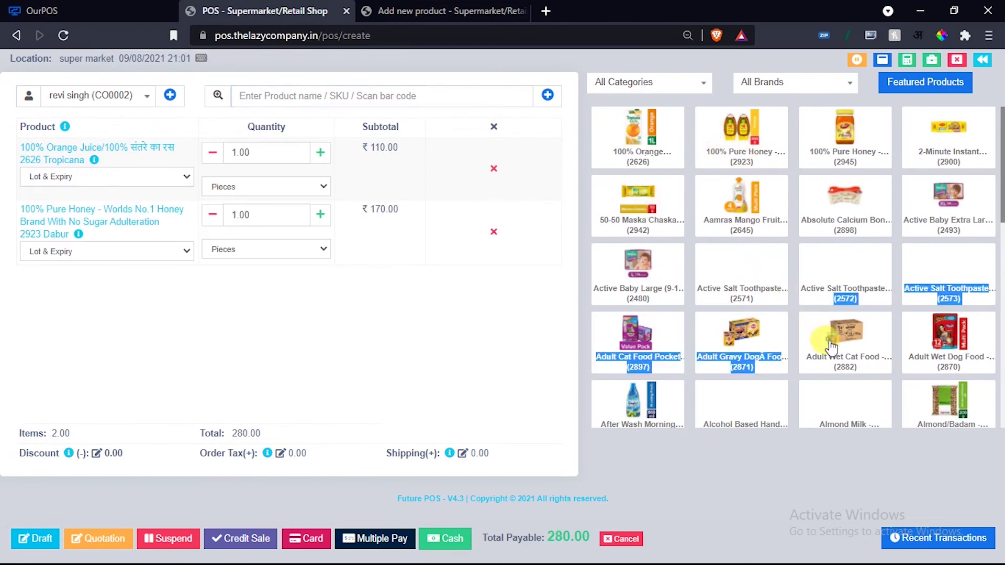
{"action": "left_click", "coordinate": [888, 140]}
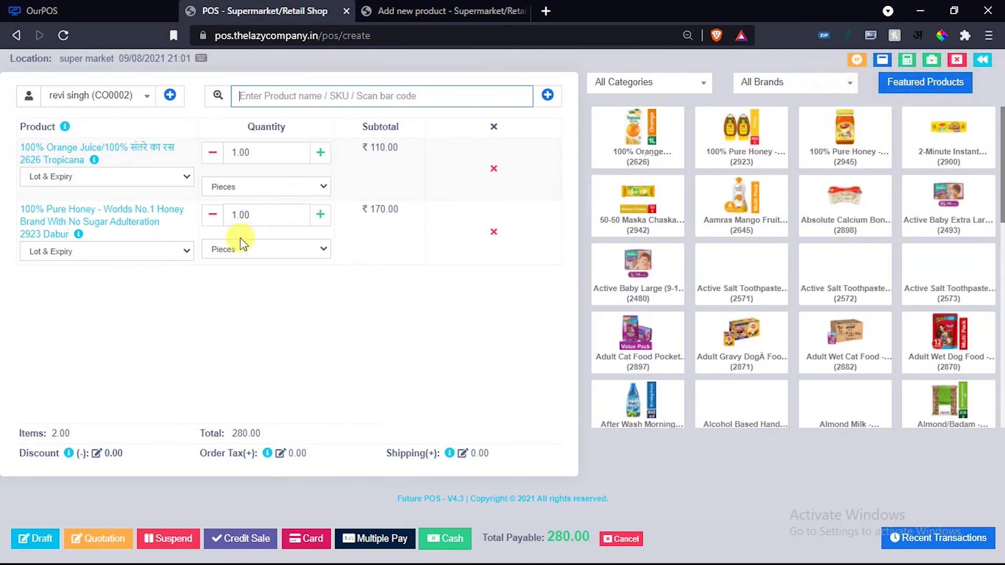
Set the orange juice line's item discount type to Percentage.
{"action": "left_click", "coordinate": [64, 148]}
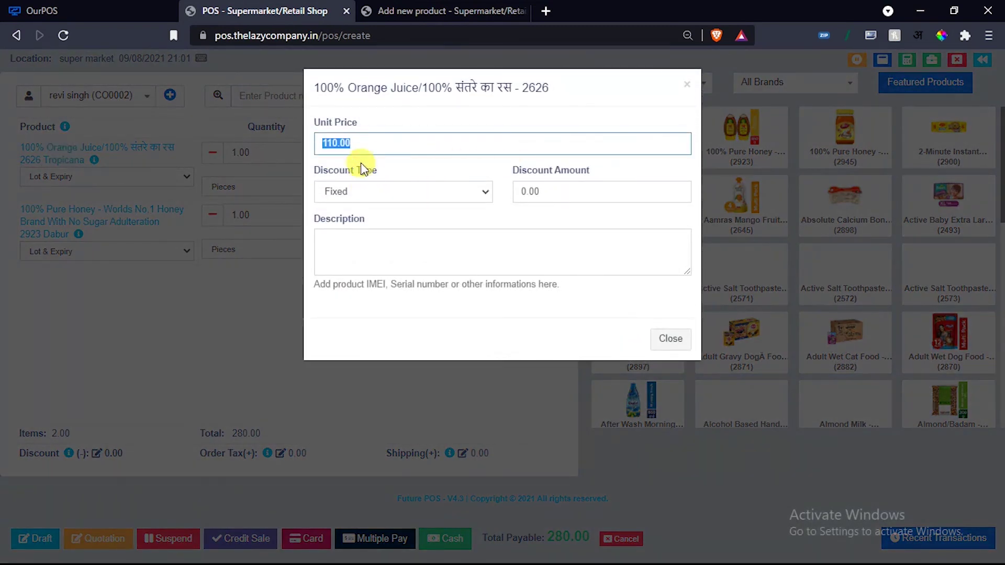
{"action": "left_click", "coordinate": [390, 186]}
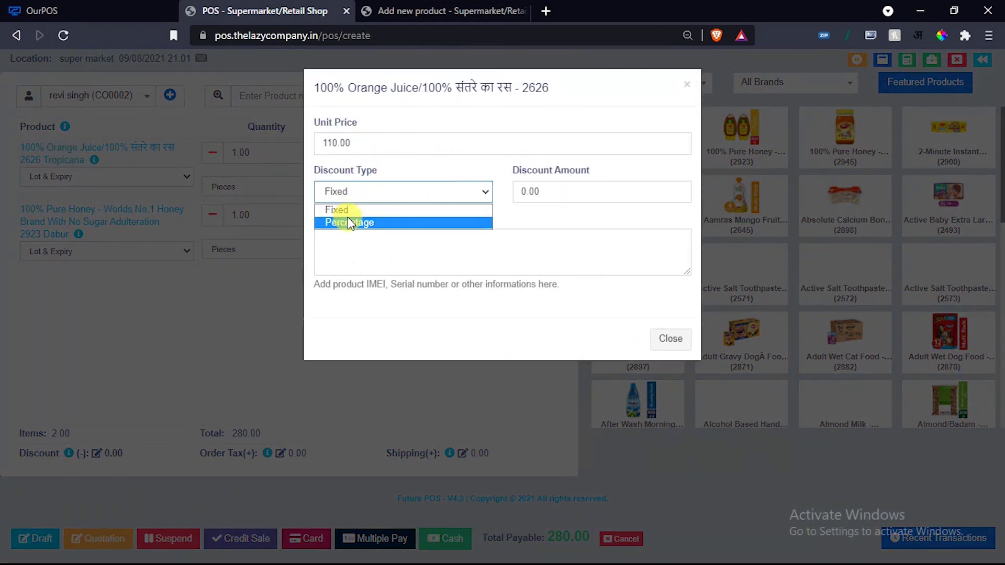
{"action": "left_click", "coordinate": [352, 222]}
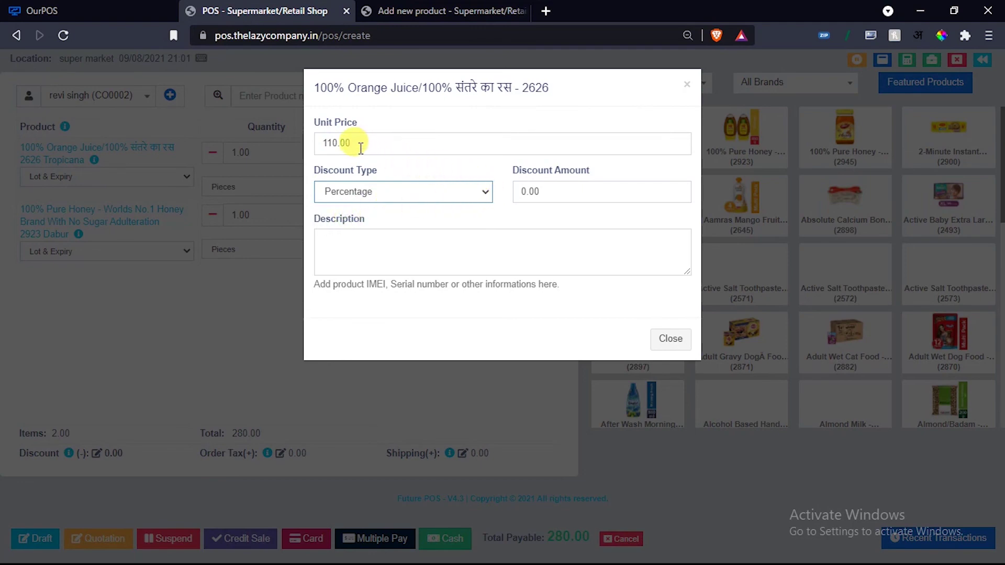
{"action": "left_click", "coordinate": [442, 245]}
{"action": "left_click", "coordinate": [655, 336]}
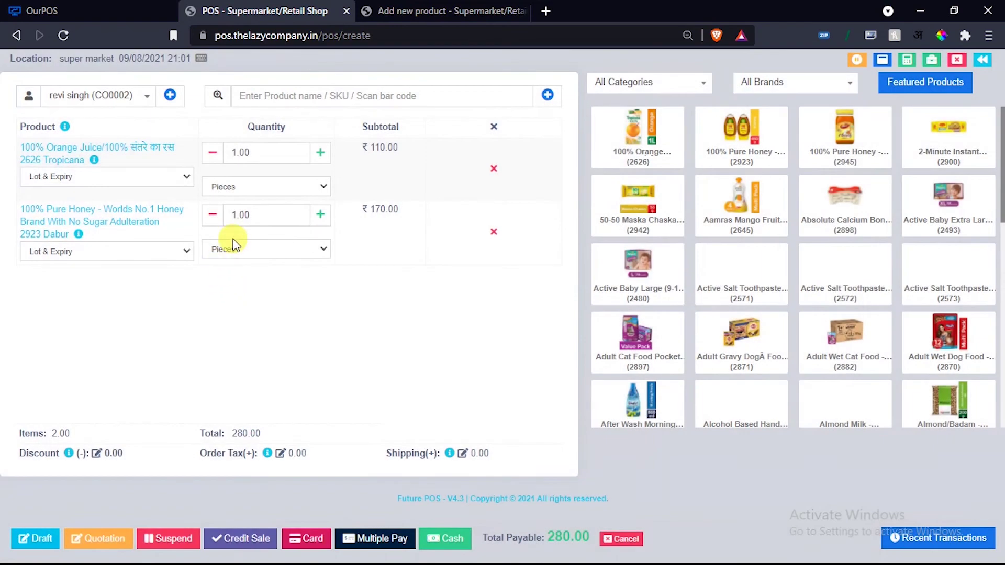
Adjust cart quantities to 3 orange juice and 2 honey (670.00).
{"action": "left_click", "coordinate": [320, 153]}
{"action": "left_click", "coordinate": [321, 152]}
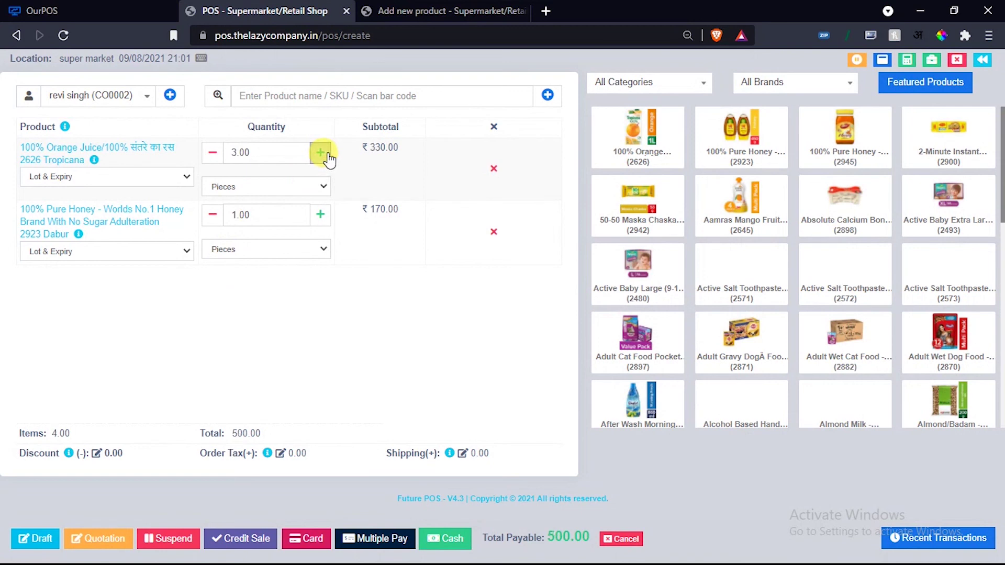
{"action": "left_click", "coordinate": [320, 152]}
{"action": "left_click", "coordinate": [213, 152]}
{"action": "left_click", "coordinate": [213, 154]}
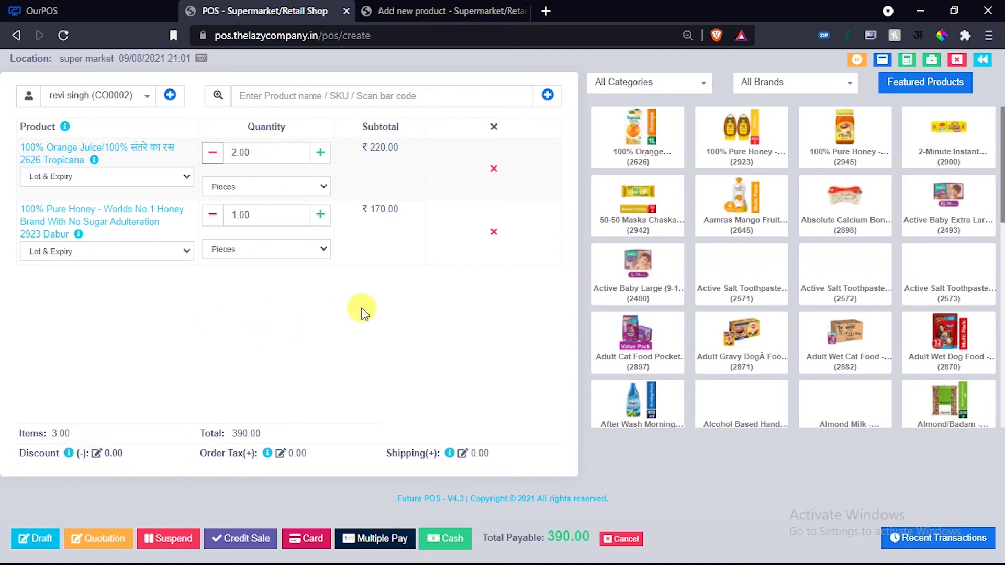
{"action": "left_click", "coordinate": [712, 154]}
{"action": "left_click", "coordinate": [660, 150]}
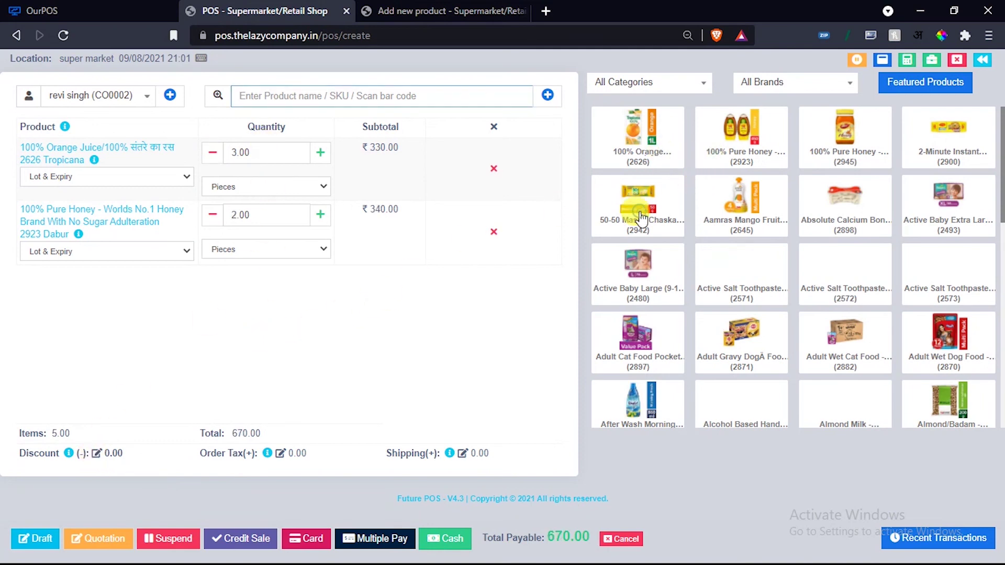
{"action": "left_click", "coordinate": [640, 216]}
Apply a 5% order discount, leaving 636.50 payable.
{"action": "left_click", "coordinate": [97, 453]}
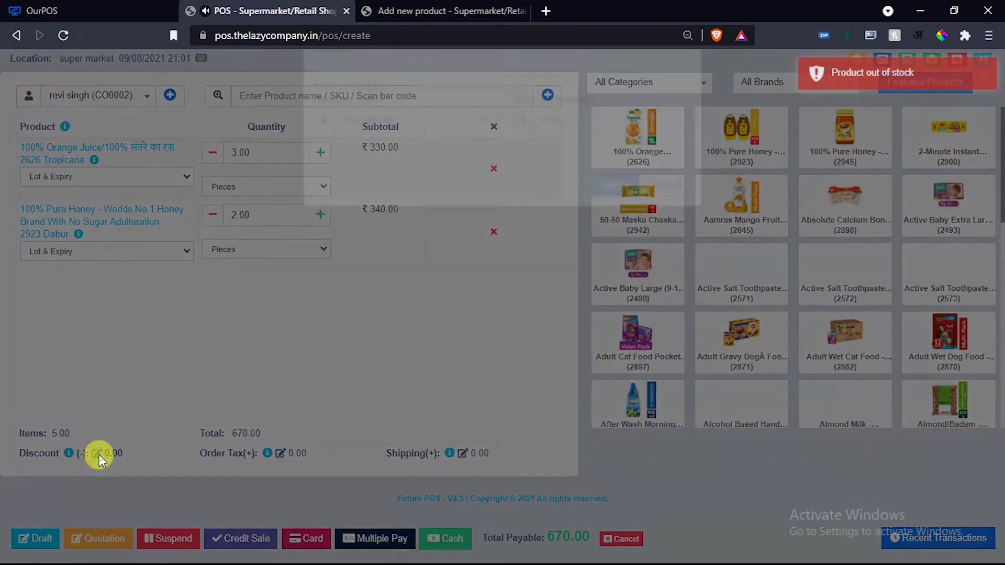
{"action": "left_click", "coordinate": [398, 162]}
{"action": "left_click", "coordinate": [382, 190]}
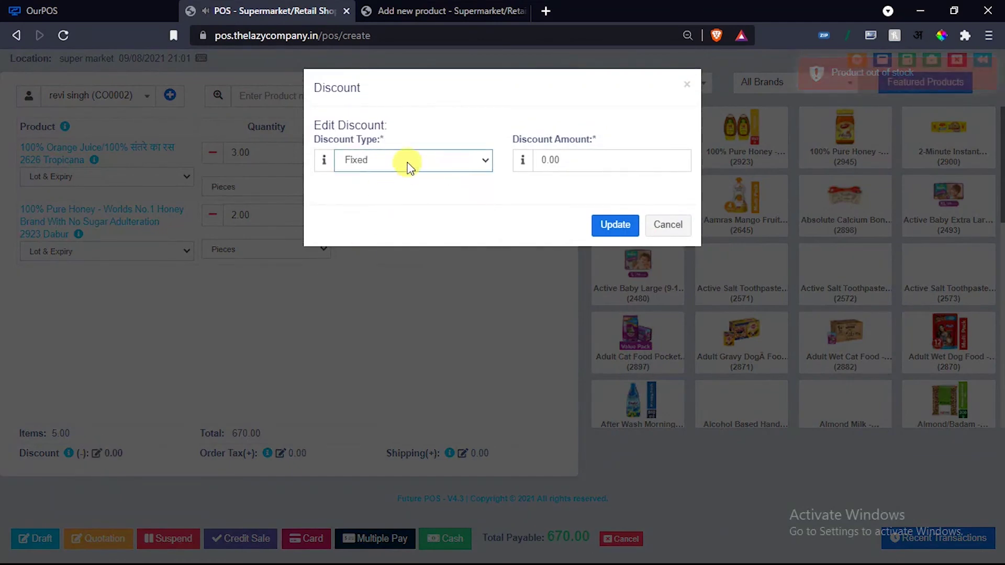
{"action": "left_click", "coordinate": [408, 167]}
{"action": "left_click", "coordinate": [379, 201]}
{"action": "left_click", "coordinate": [529, 163]}
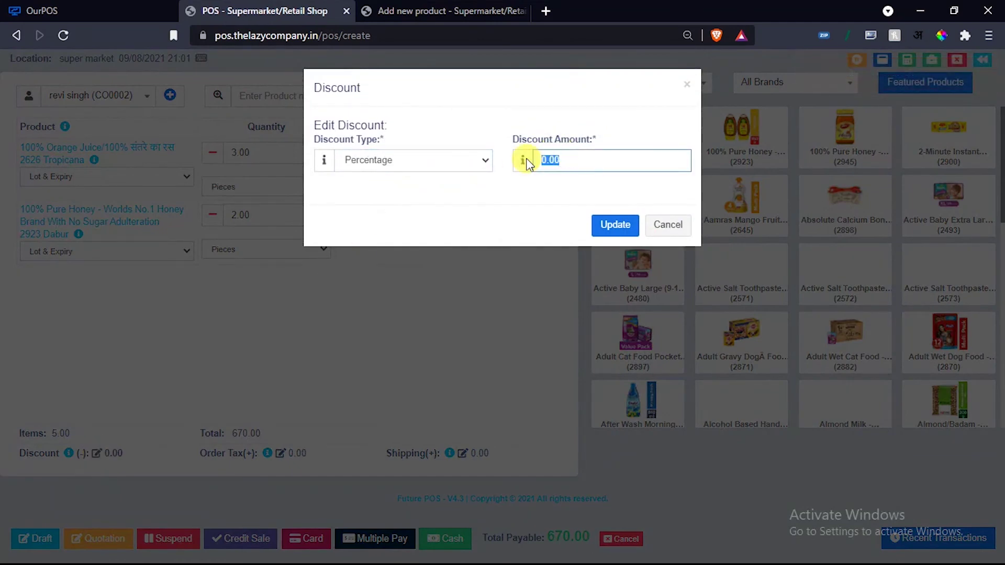
{"action": "type", "text": "5"}
{"action": "left_click", "coordinate": [606, 225]}
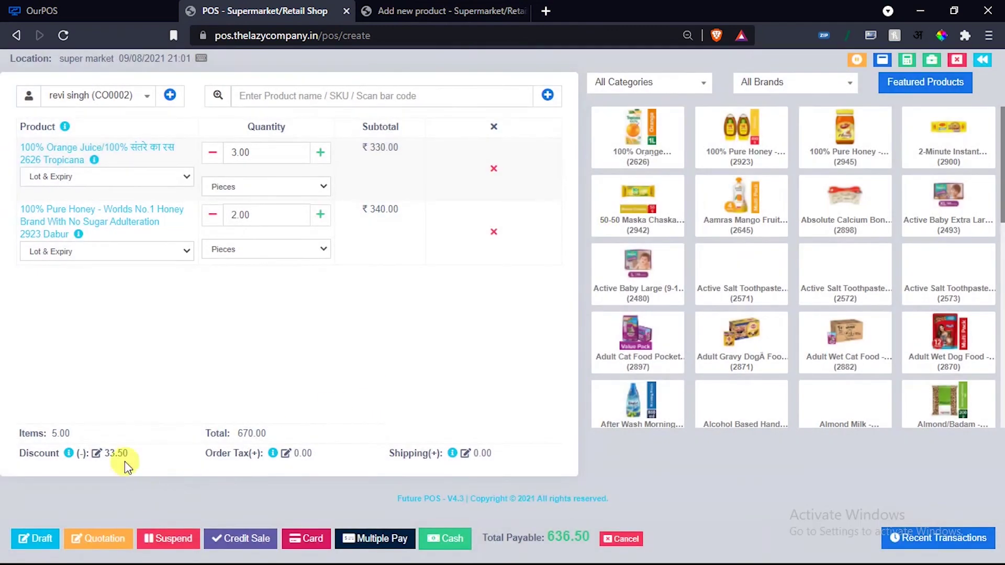
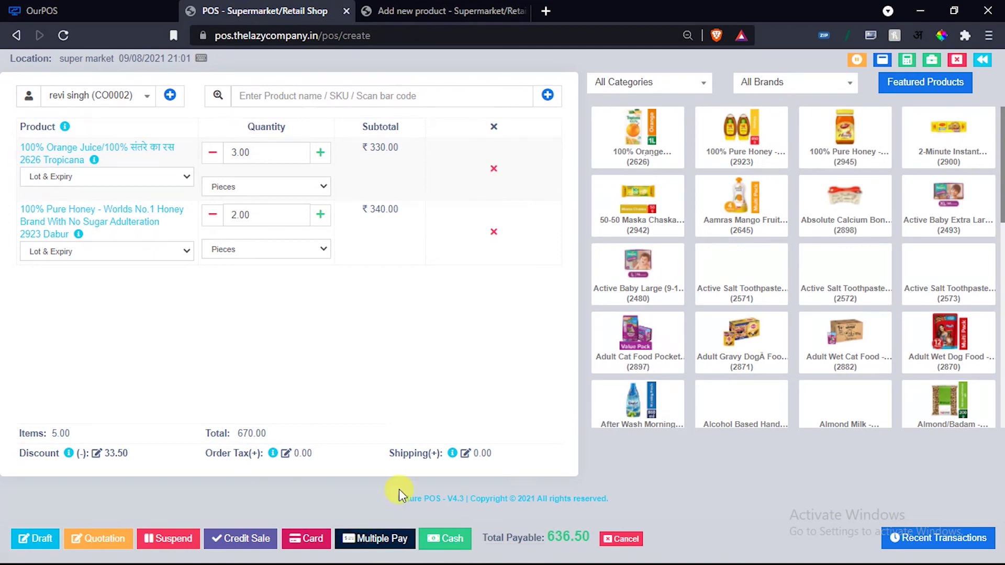
Try paying from the customer's advance balance, then cancel the payment dialog without finalizing.
{"action": "left_click", "coordinate": [382, 538]}
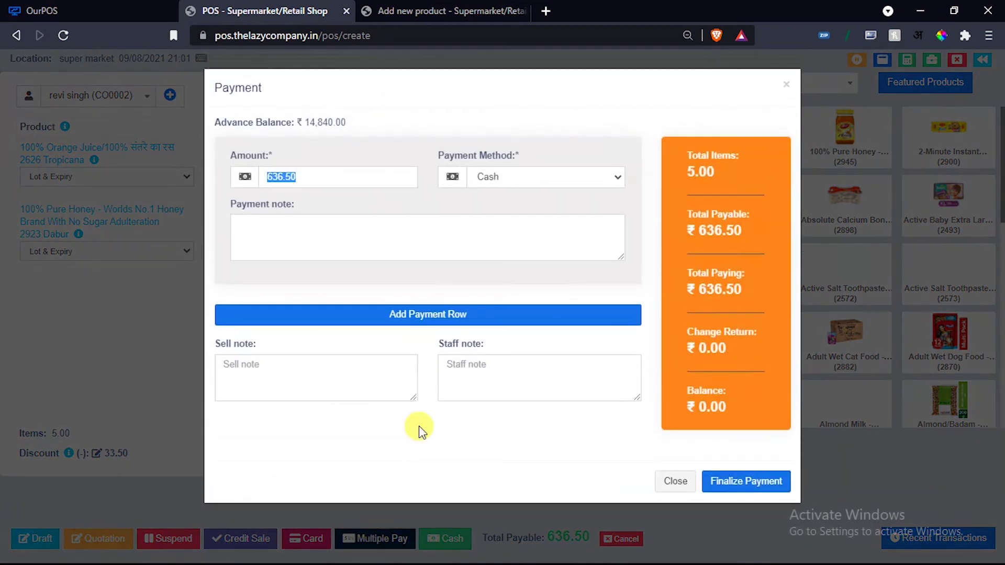
{"action": "left_click", "coordinate": [511, 181]}
{"action": "left_click", "coordinate": [495, 194]}
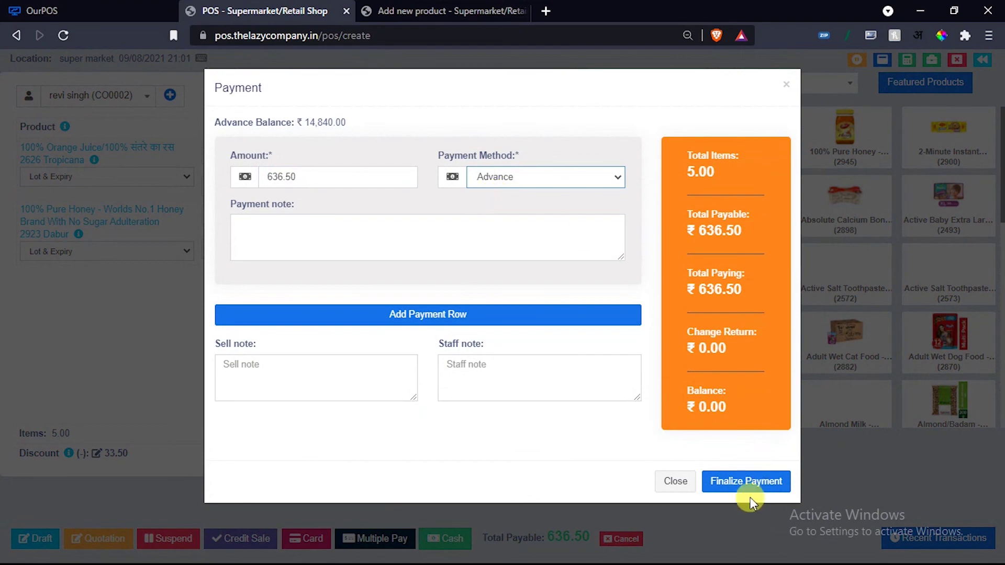
{"action": "left_click", "coordinate": [676, 481]}
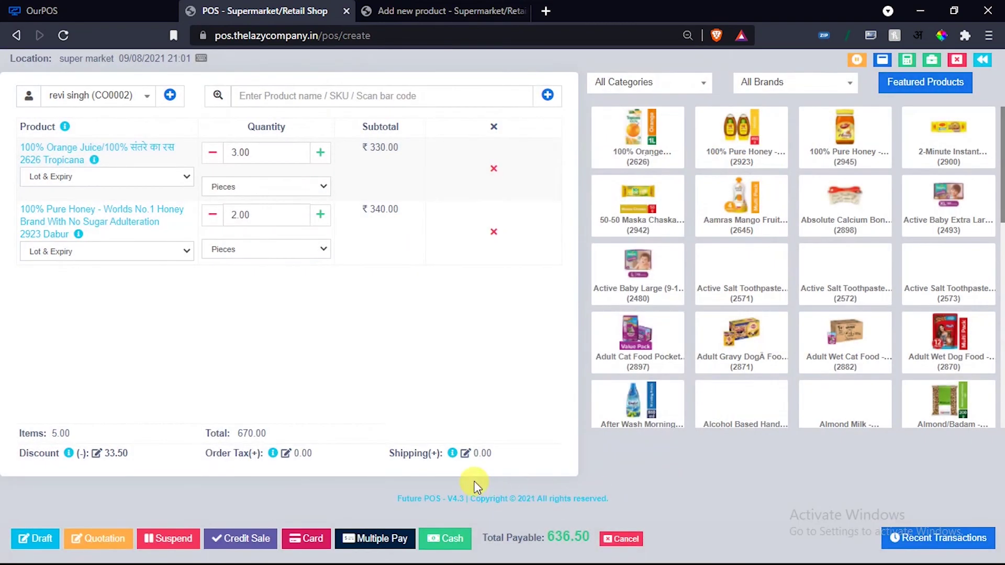
Check out the 636.50 sale in cash and print invoice 0016 on the iR C3020 printer.
{"action": "left_click", "coordinate": [445, 542]}
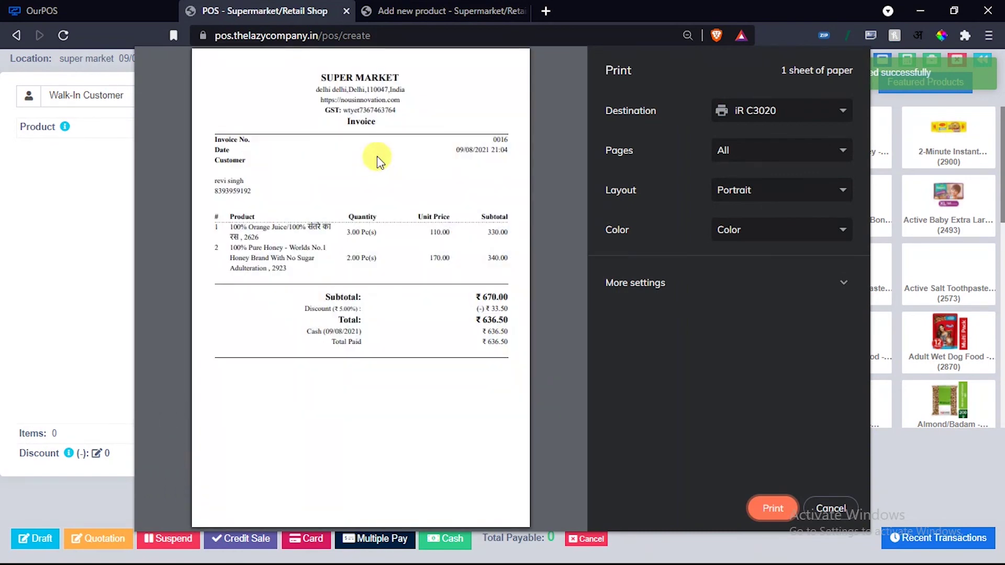
{"action": "left_click", "coordinate": [797, 109]}
{"action": "left_click", "coordinate": [799, 109]}
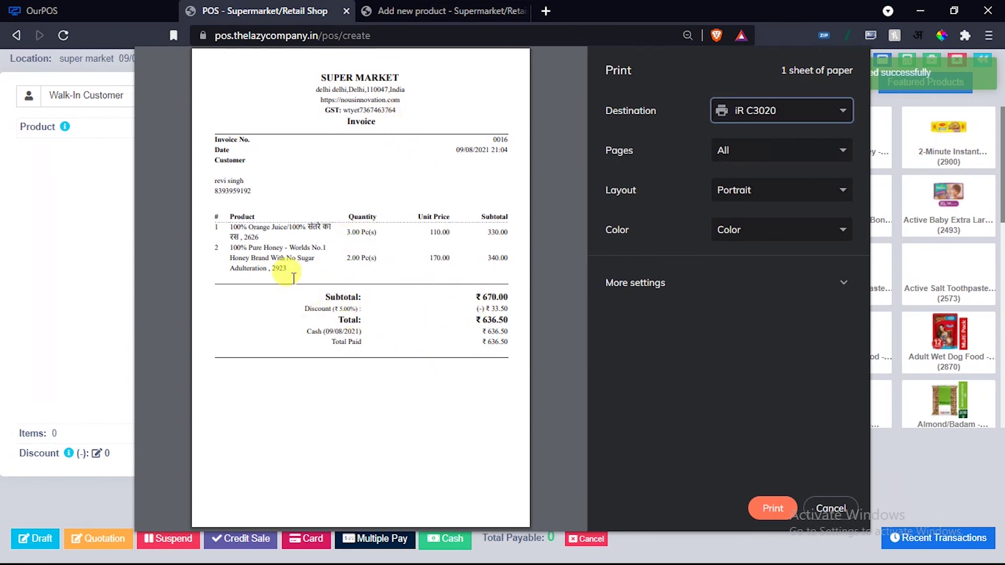
{"action": "left_click", "coordinate": [809, 508]}
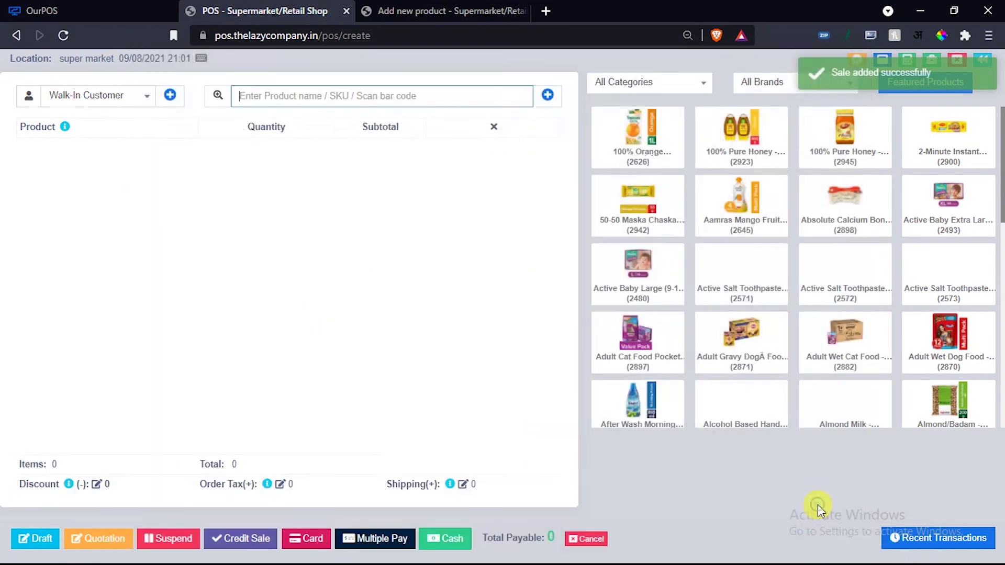
{"action": "left_click", "coordinate": [962, 538]}
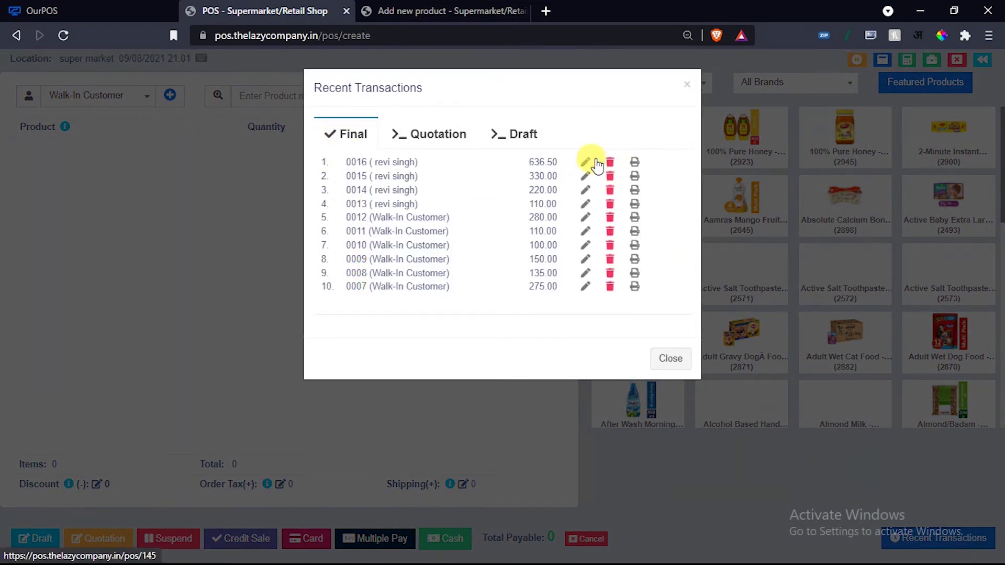
{"action": "left_click", "coordinate": [441, 135]}
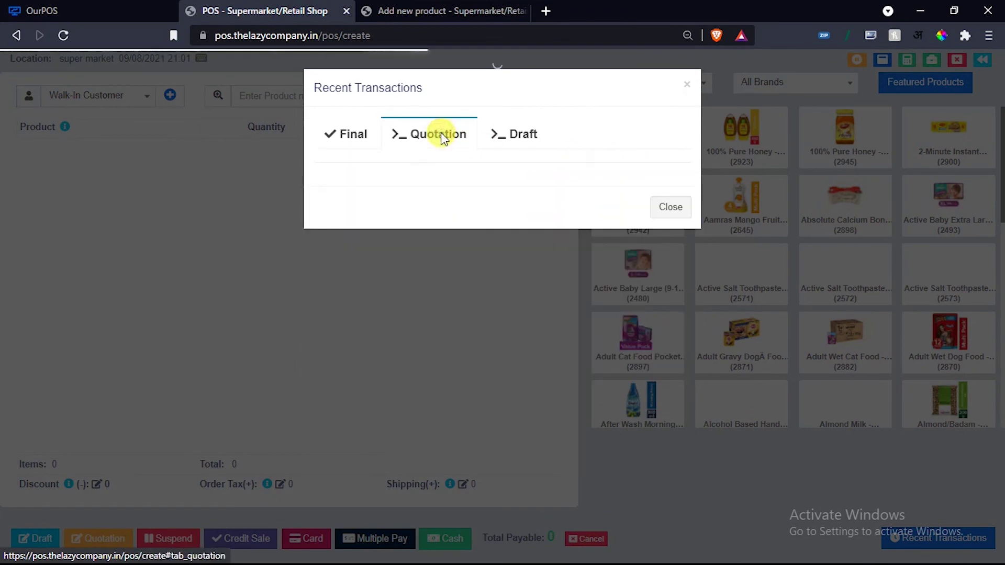
{"action": "left_click", "coordinate": [522, 133]}
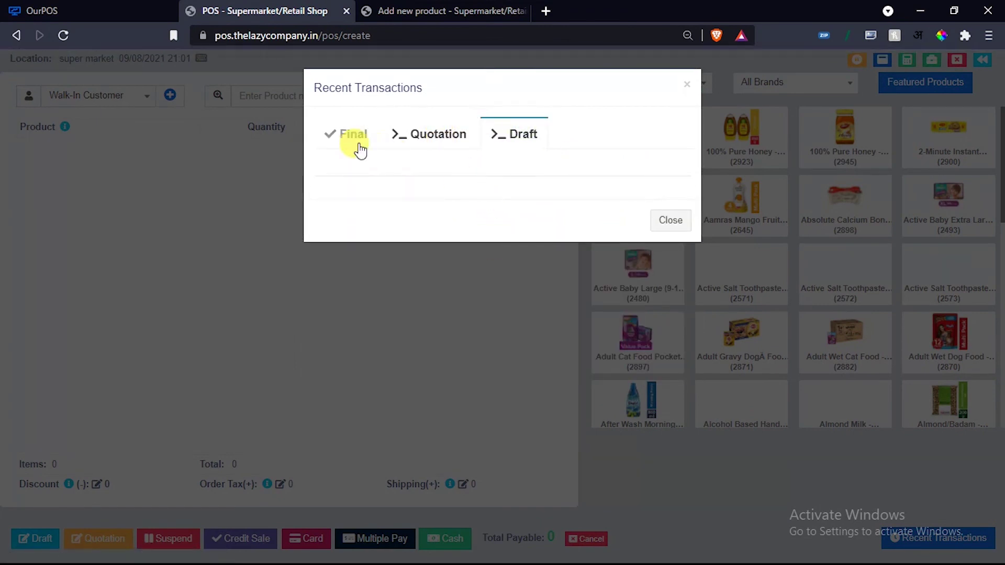
{"action": "left_click", "coordinate": [354, 135]}
{"action": "left_click", "coordinate": [669, 359]}
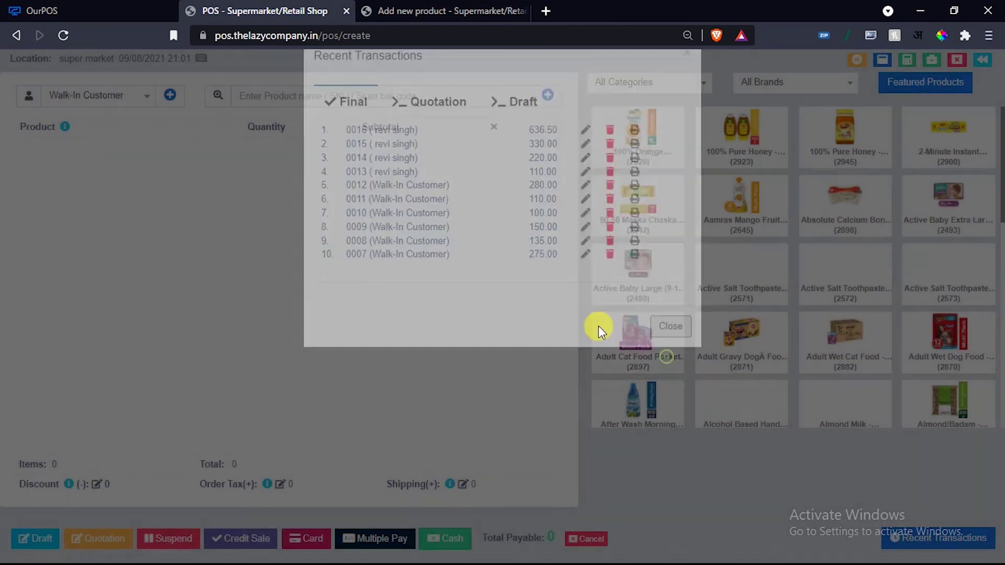